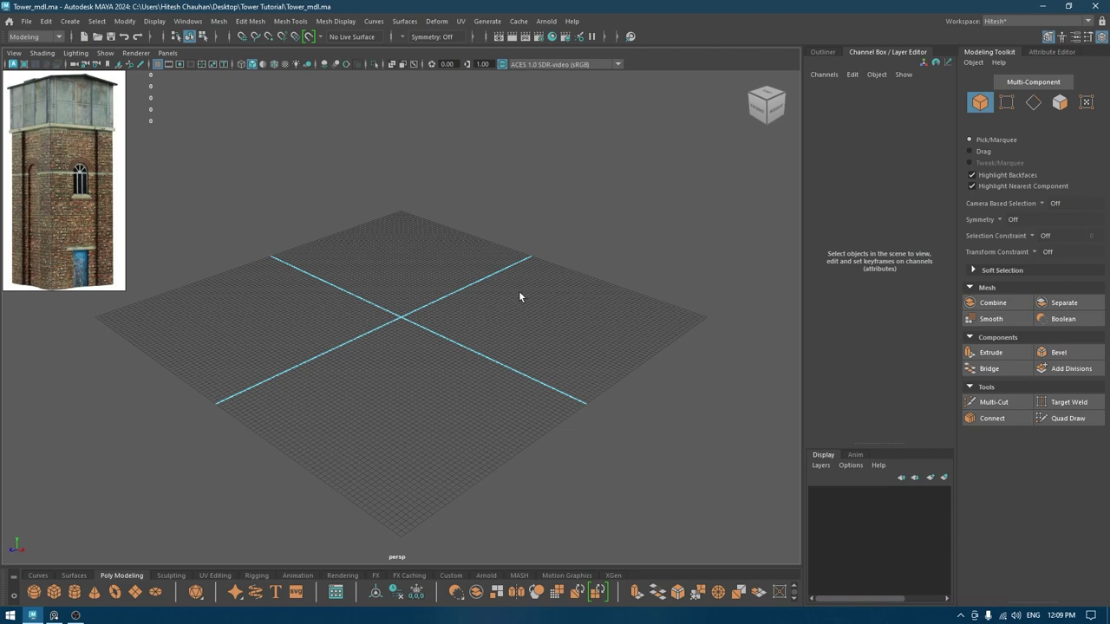
{"action": "key", "text": "w"}
{"action": "scroll", "coordinate": [519, 296], "scroll_direction": "down", "scroll_amount": 2}
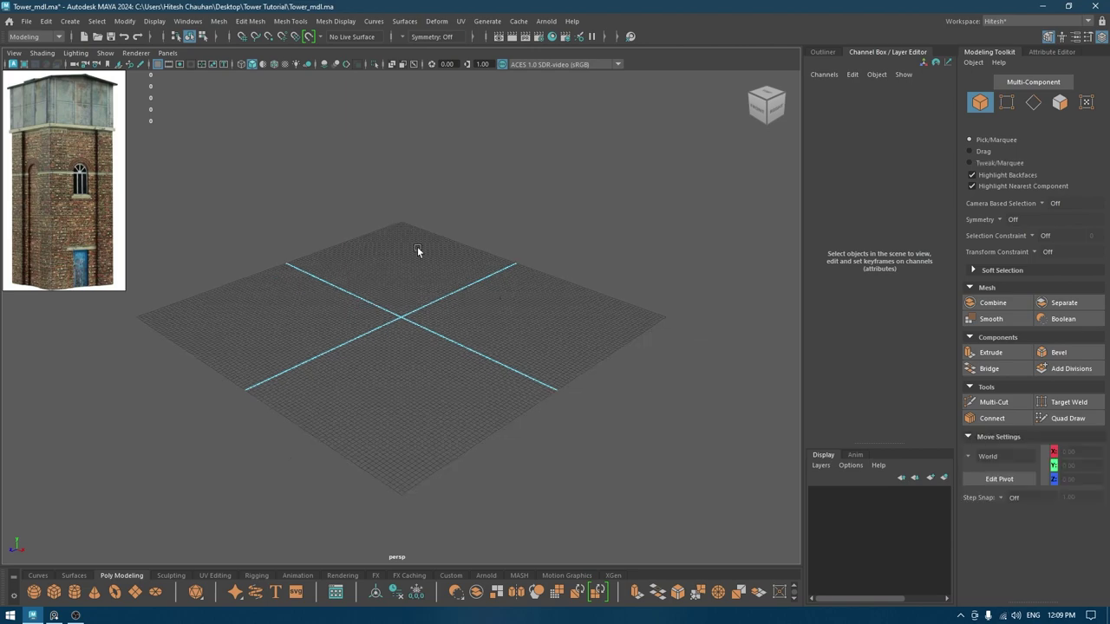
{"action": "scroll", "coordinate": [424, 305], "scroll_direction": "up", "scroll_amount": 5}
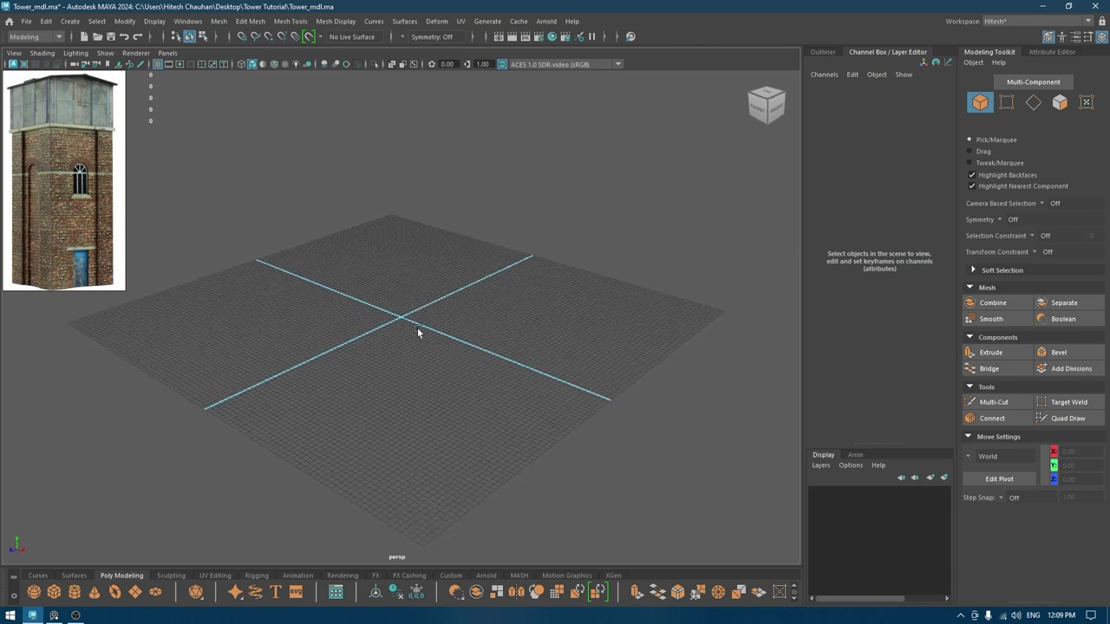
{"action": "scroll", "coordinate": [418, 327], "scroll_direction": "down", "scroll_amount": 2}
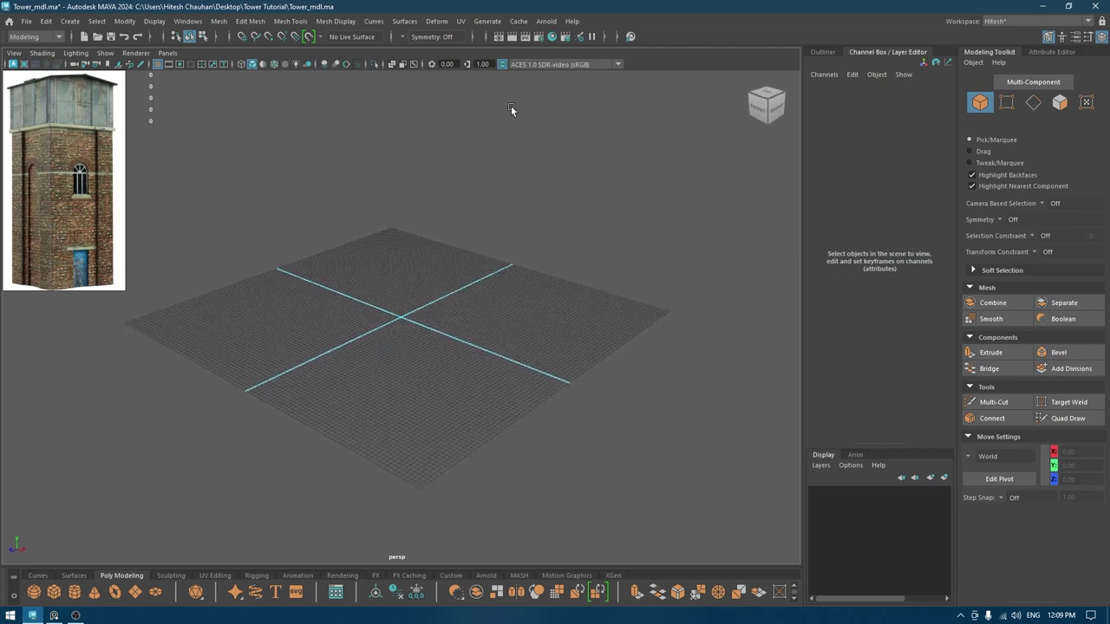
- Open the Paint Effects brush browser and go to the Bipeds examples under Modeling, Sculpting Base Meshes
{"action": "left_click", "coordinate": [487, 21]}
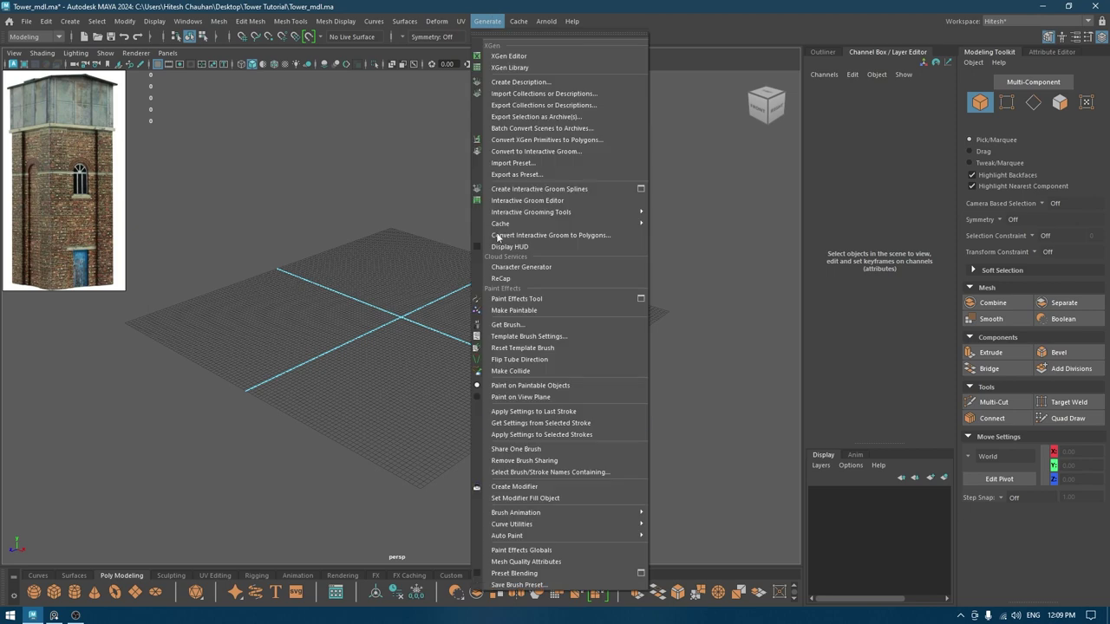
{"action": "left_click", "coordinate": [511, 326]}
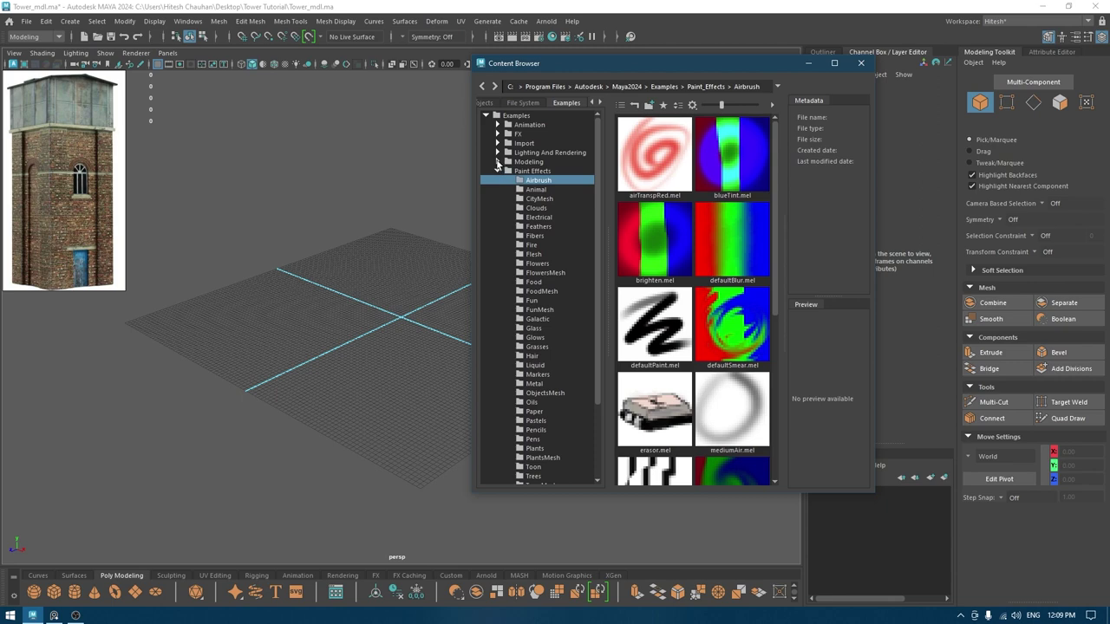
{"action": "left_click", "coordinate": [498, 162]}
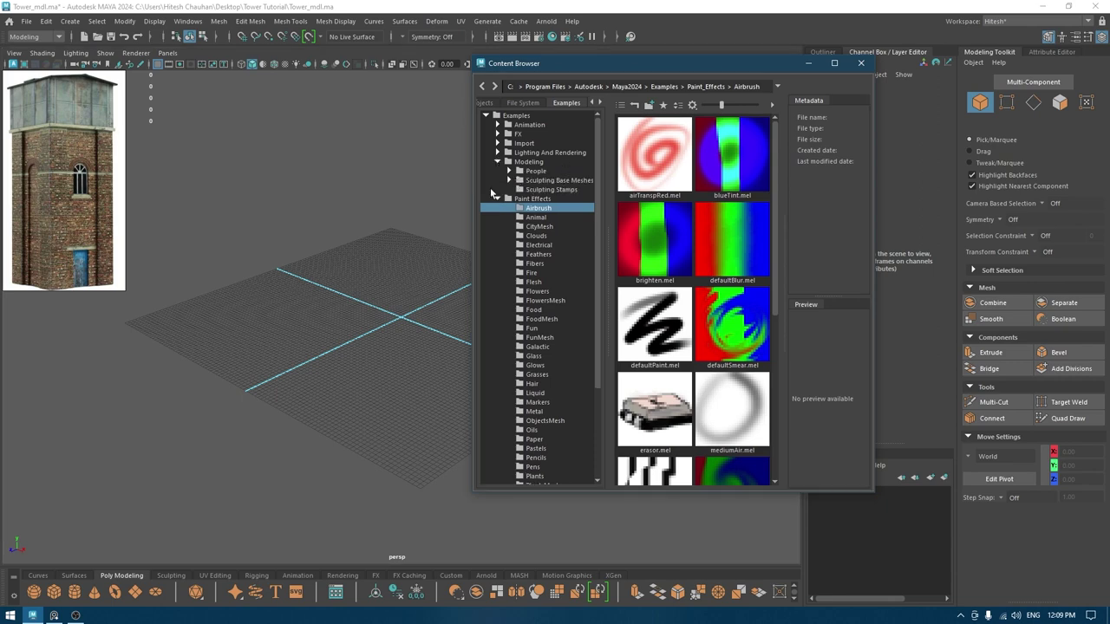
{"action": "double_click", "coordinate": [558, 181]}
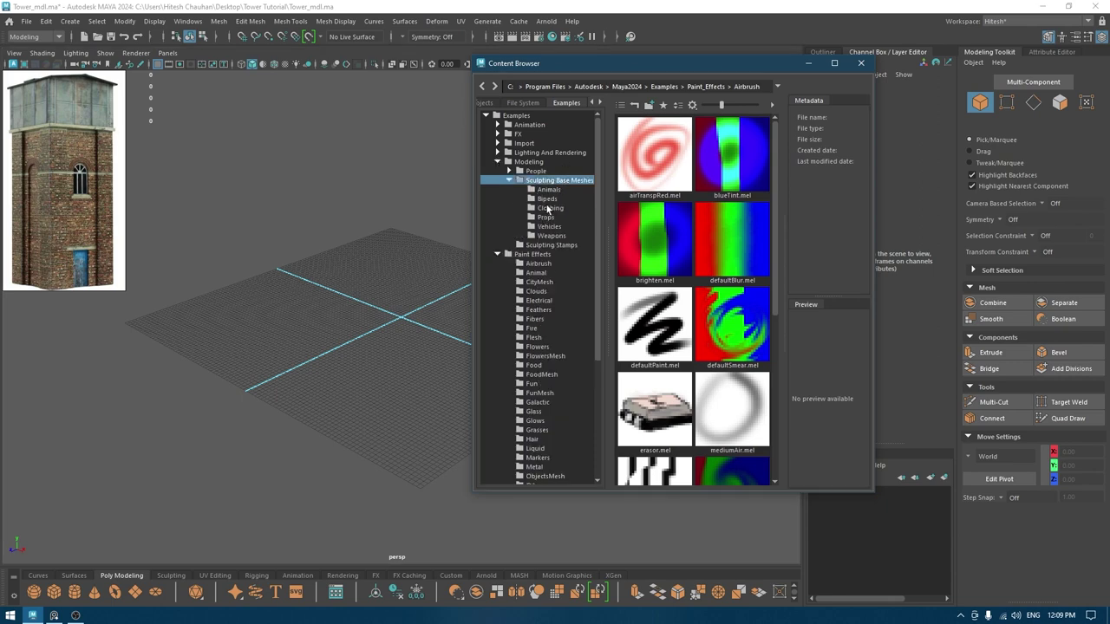
{"action": "left_click", "coordinate": [549, 200]}
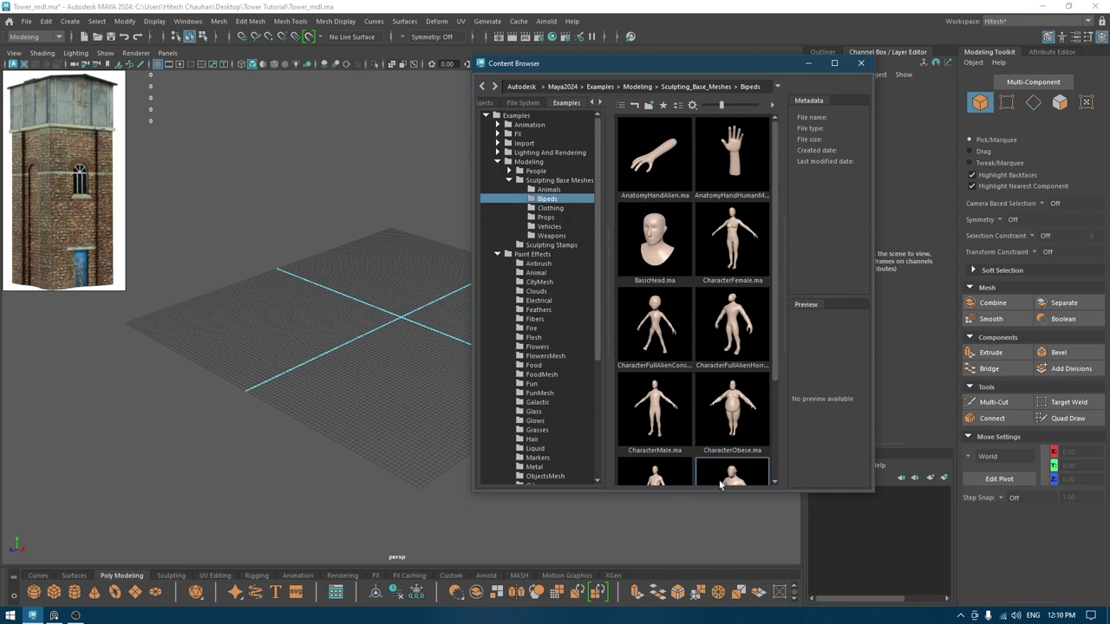
- Import the HumanBody.ma base mesh into the scene as a scale reference and close the Content Browser
{"action": "scroll", "coordinate": [723, 477], "scroll_direction": "down", "scroll_amount": 3}
{"action": "left_click_drag", "start_coordinate": [664, 352], "coordinate": [381, 284]}
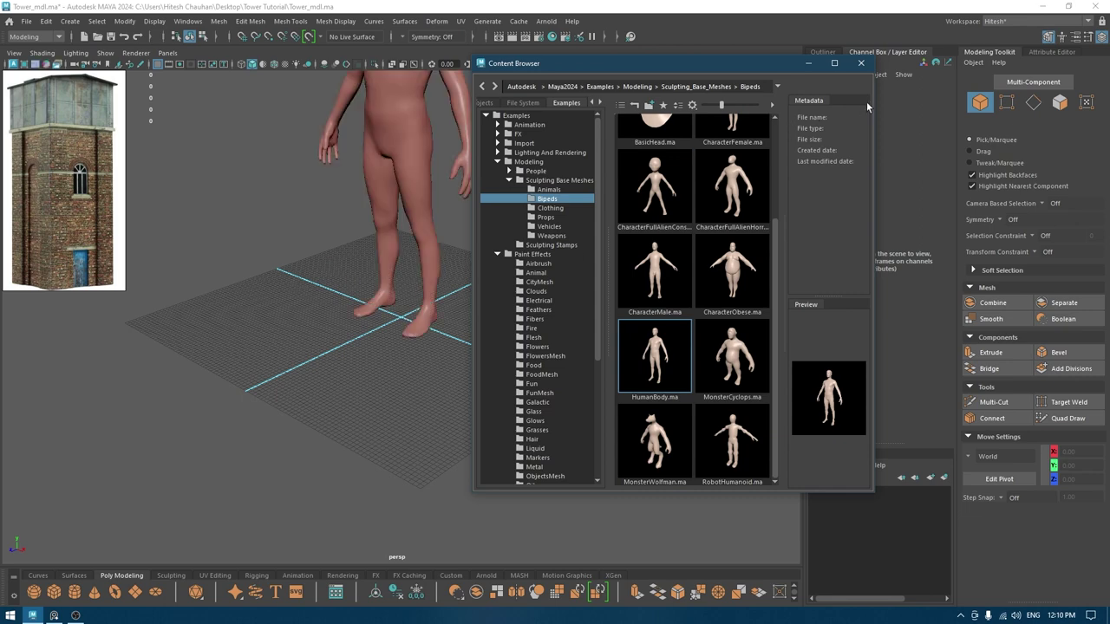
{"action": "left_click", "coordinate": [861, 63]}
{"action": "scroll", "coordinate": [560, 238], "scroll_direction": "down", "scroll_amount": 10}
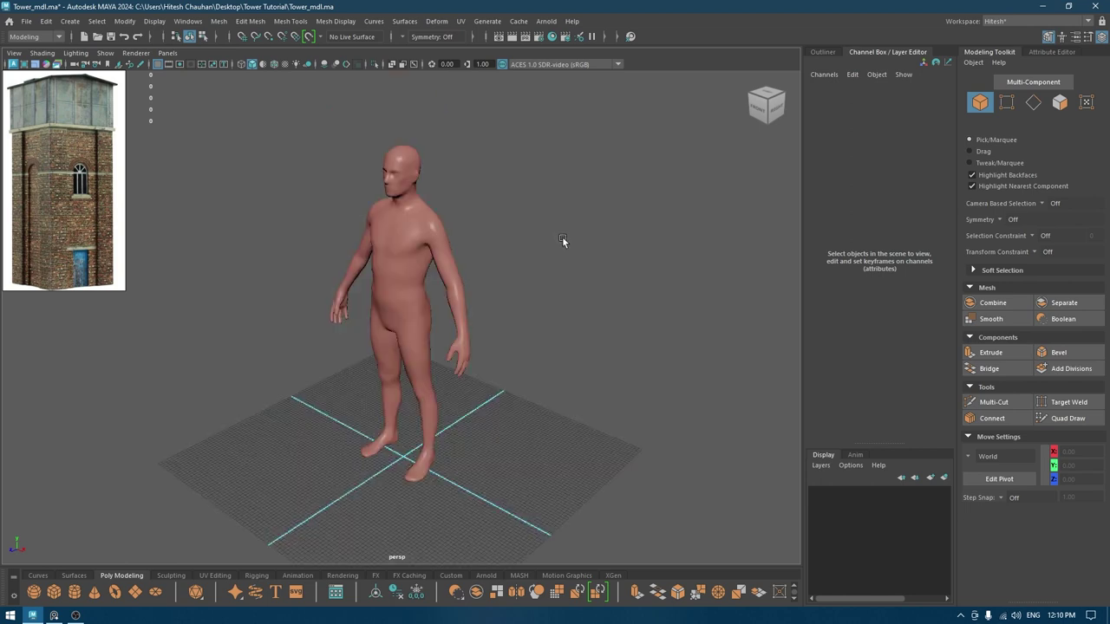
{"action": "scroll", "coordinate": [468, 329], "scroll_direction": "down", "scroll_amount": 5}
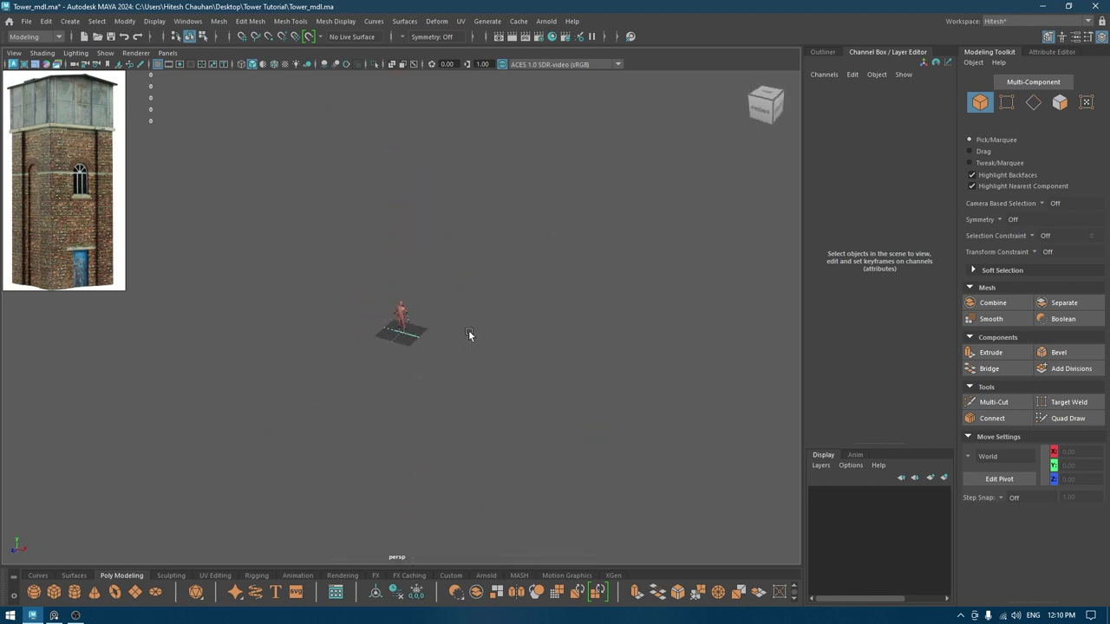
{"action": "scroll", "coordinate": [438, 299], "scroll_direction": "up", "scroll_amount": 4}
{"action": "scroll", "coordinate": [438, 299], "scroll_direction": "up", "scroll_amount": 6}
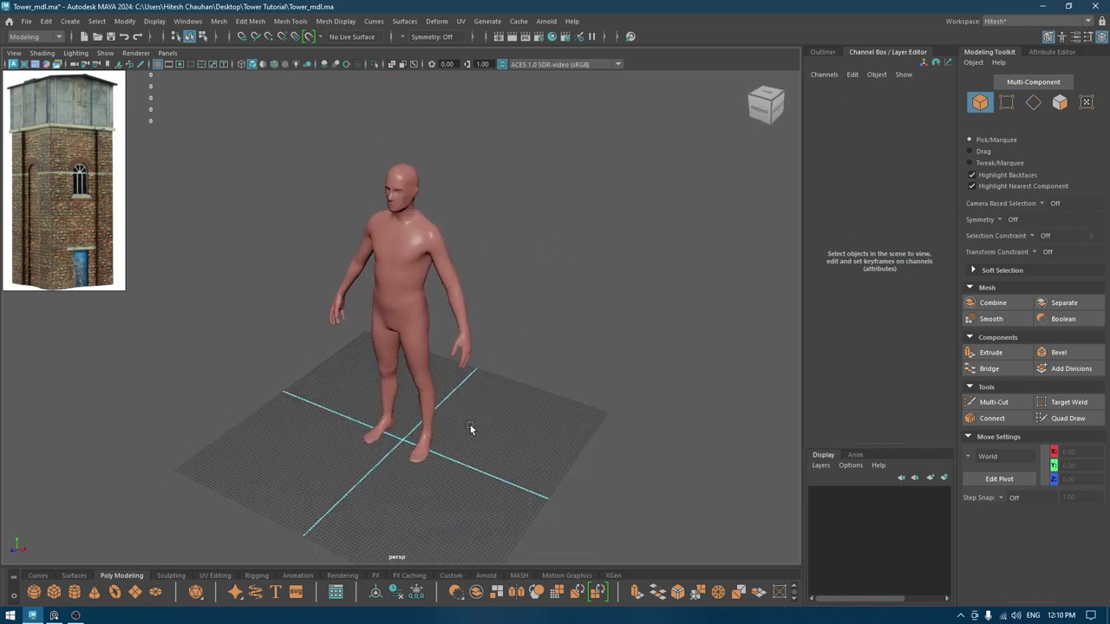
- Set the grid's length and width to 1000 units and apply the change
{"action": "right_click", "coordinate": [159, 65]}
{"action": "left_click", "coordinate": [191, 79]}
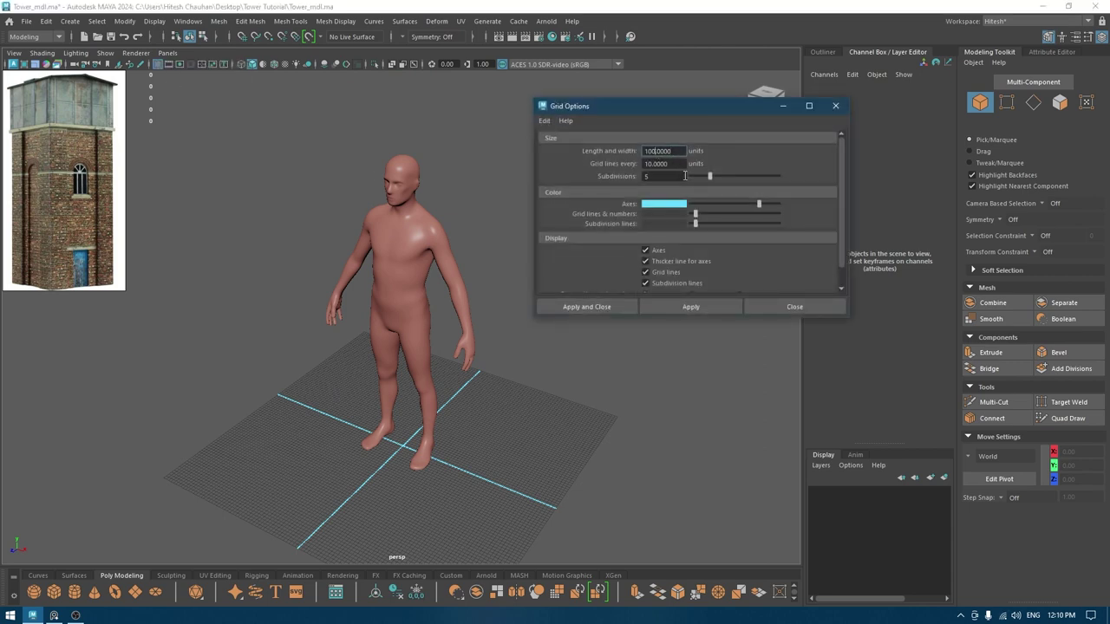
{"action": "type", "text": "0"}
{"action": "key", "text": "Tab"}
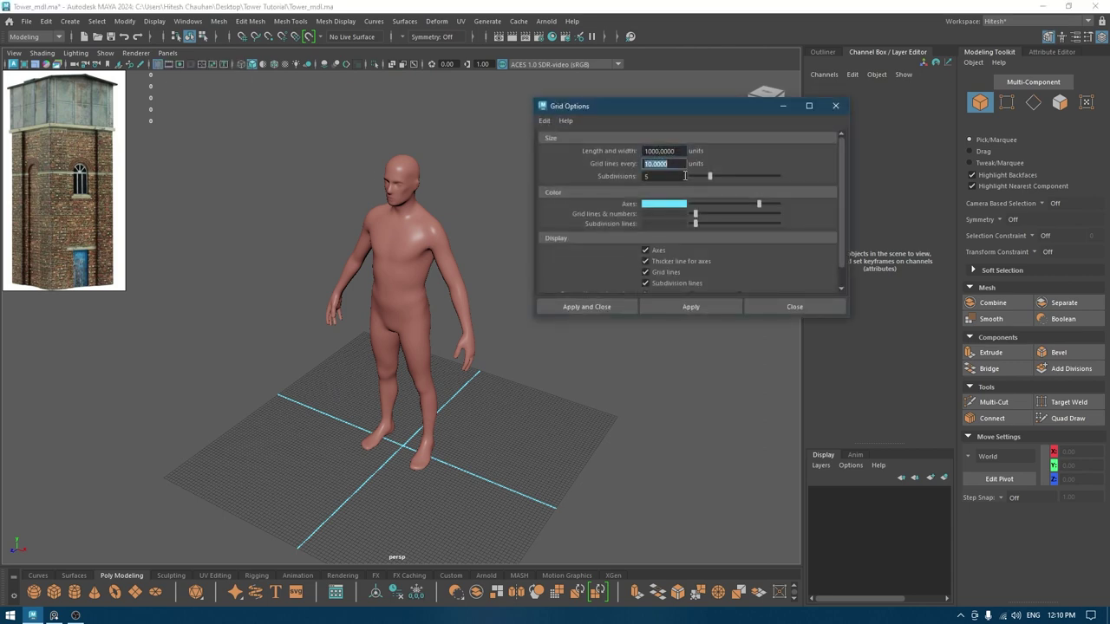
{"action": "left_click", "coordinate": [681, 301]}
{"action": "left_click", "coordinate": [794, 306]}
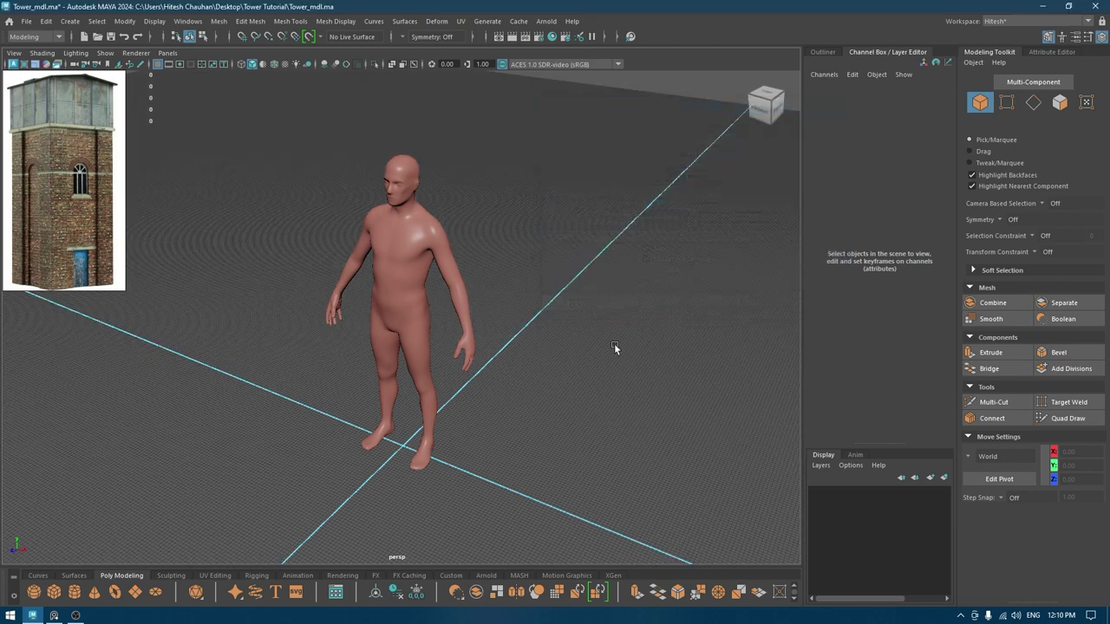
- Set the persp camera's near clip plane to 1 and its far clip plane to 100000
{"action": "scroll", "coordinate": [614, 343], "scroll_direction": "down", "scroll_amount": 2}
{"action": "scroll", "coordinate": [447, 249], "scroll_direction": "down", "scroll_amount": 5}
{"action": "left_click_drag", "start_coordinate": [548, 337], "coordinate": [483, 278], "text": "alt"}
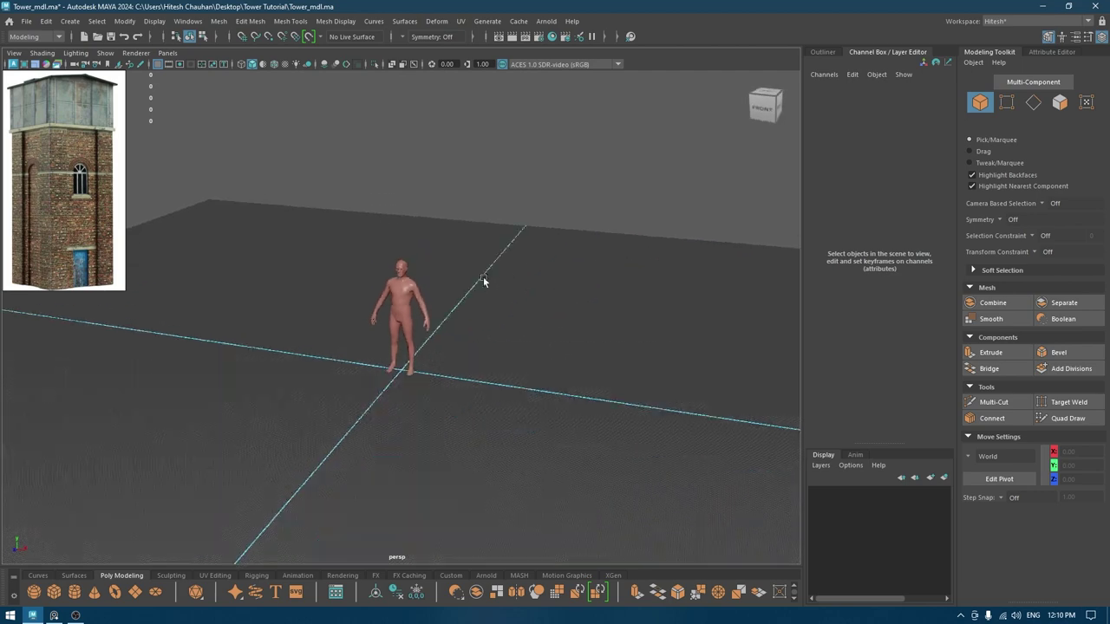
{"action": "right_click_drag", "start_coordinate": [483, 280], "coordinate": [416, 250], "text": "alt"}
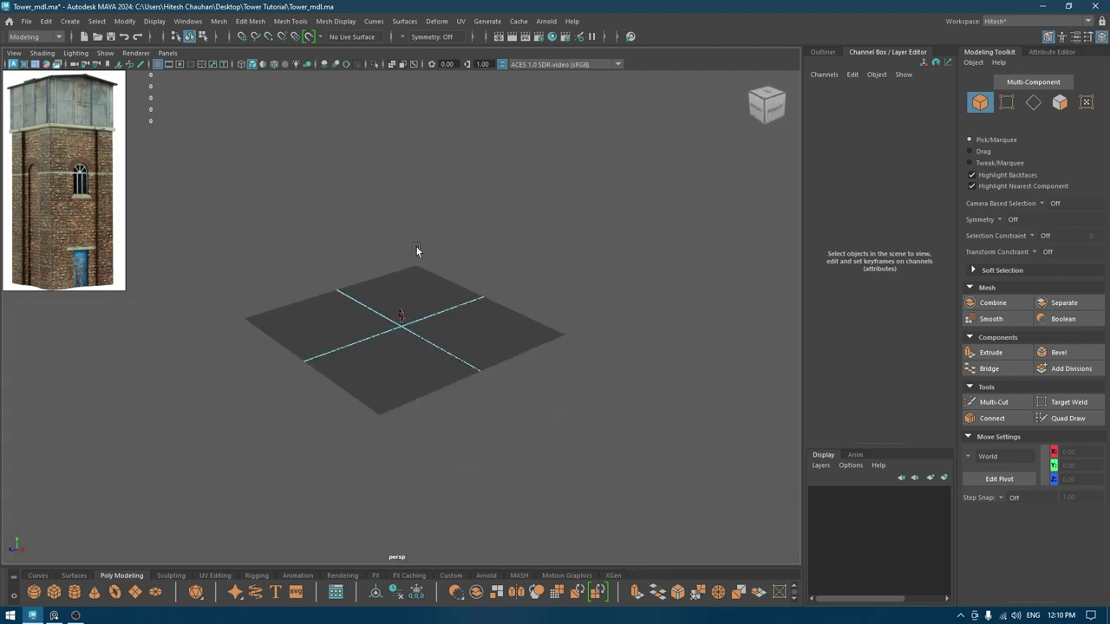
{"action": "left_click_drag", "start_coordinate": [417, 249], "coordinate": [422, 255], "text": "alt"}
{"action": "left_click", "coordinate": [823, 52]}
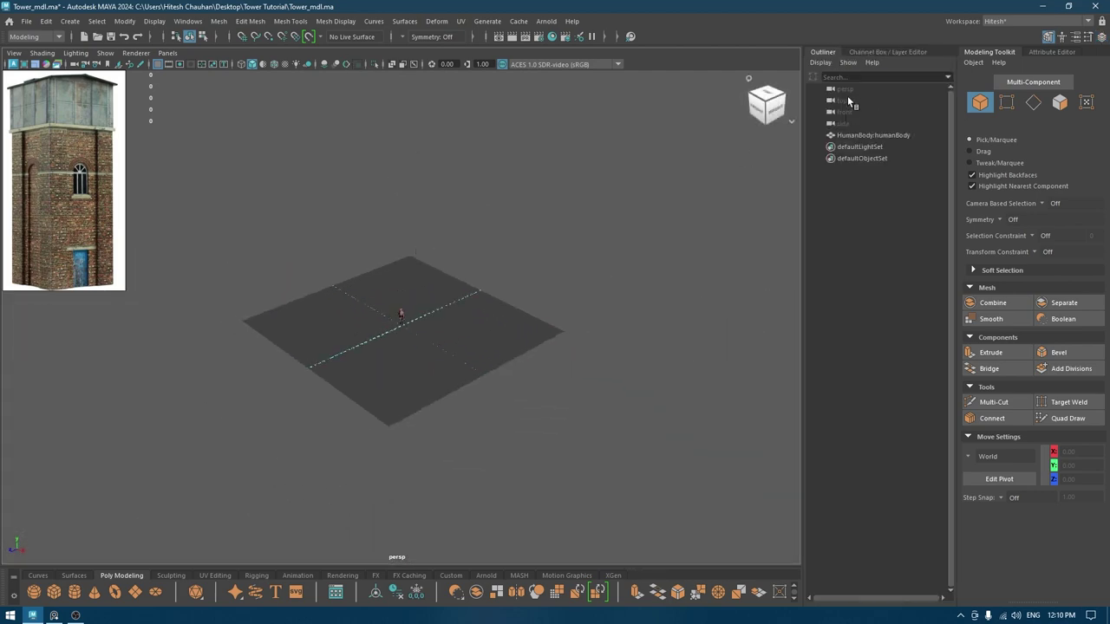
{"action": "left_click", "coordinate": [847, 89]}
{"action": "left_click", "coordinate": [1039, 53]}
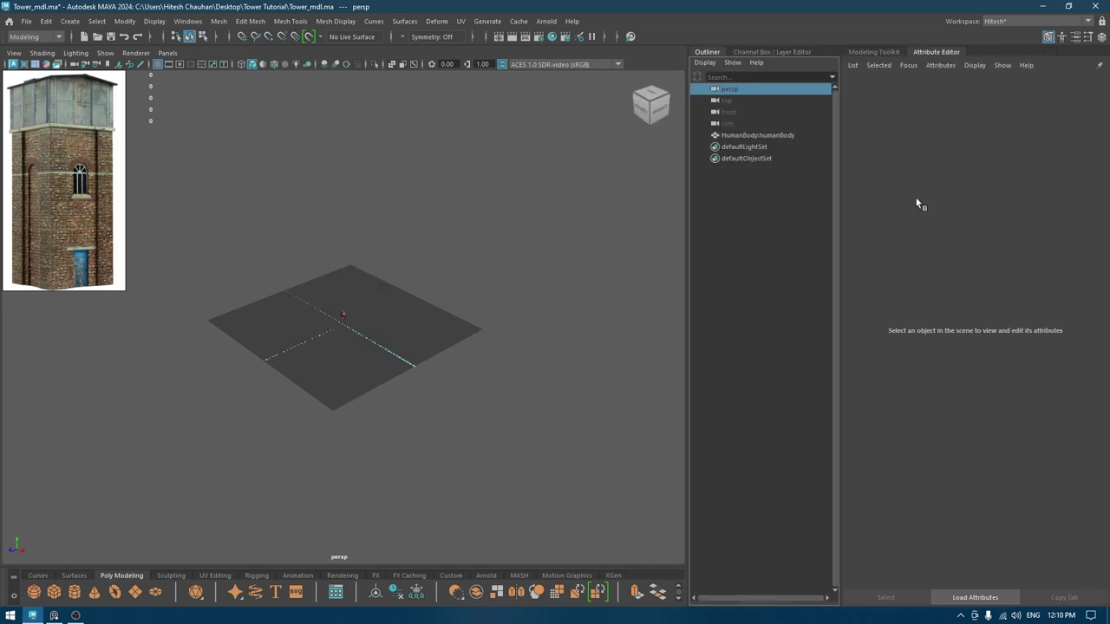
{"action": "left_click_drag", "start_coordinate": [959, 269], "coordinate": [933, 270]}
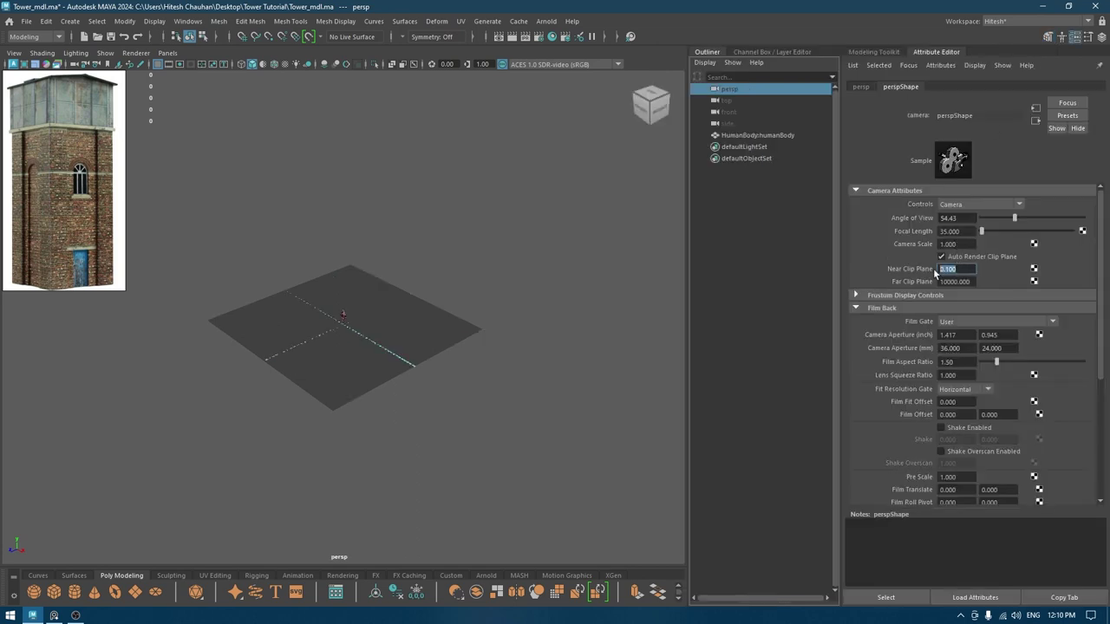
{"action": "type", "text": "1"}
{"action": "key", "text": "Tab"}
{"action": "type", "text": "100000"}
{"action": "key", "text": "Return"}
- Move the human body about 242 units along the positive X axis, away from the origin
{"action": "scroll", "coordinate": [534, 506], "scroll_direction": "up", "scroll_amount": 5}
{"action": "scroll", "coordinate": [534, 507], "scroll_direction": "up", "scroll_amount": 5}
{"action": "mouse_move", "coordinate": [385, 374]}
{"action": "left_mouse_down", "text": "alt"}
{"action": "mouse_move", "coordinate": [441, 337]}
{"action": "mouse_move", "coordinate": [398, 389]}
{"action": "left_mouse_up", "text": "alt"}
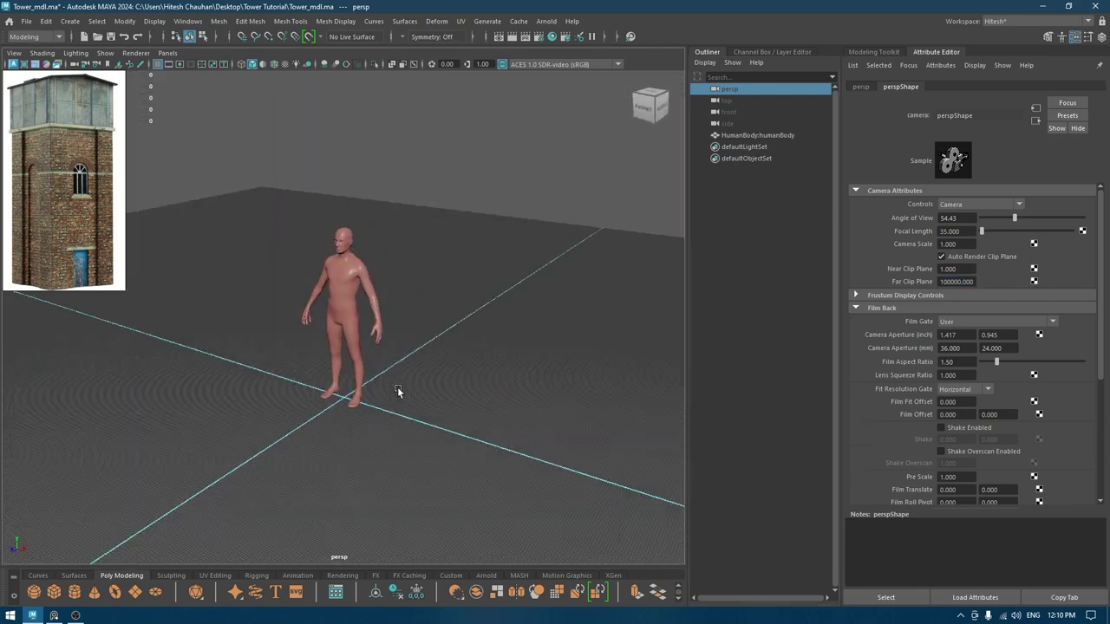
{"action": "scroll", "coordinate": [553, 368], "scroll_direction": "up", "scroll_amount": 3}
{"action": "left_click", "coordinate": [867, 51]}
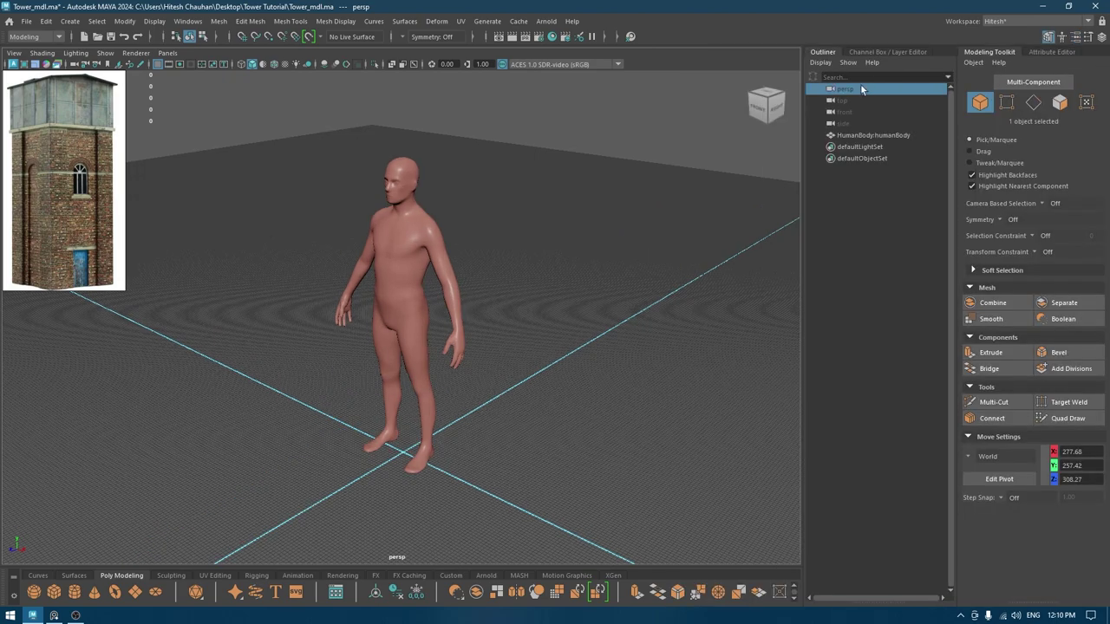
{"action": "left_click_drag", "start_coordinate": [465, 293], "coordinate": [523, 295], "text": "alt"}
{"action": "left_click", "coordinate": [413, 343]}
{"action": "left_click_drag", "start_coordinate": [413, 351], "coordinate": [443, 367], "text": "alt"}
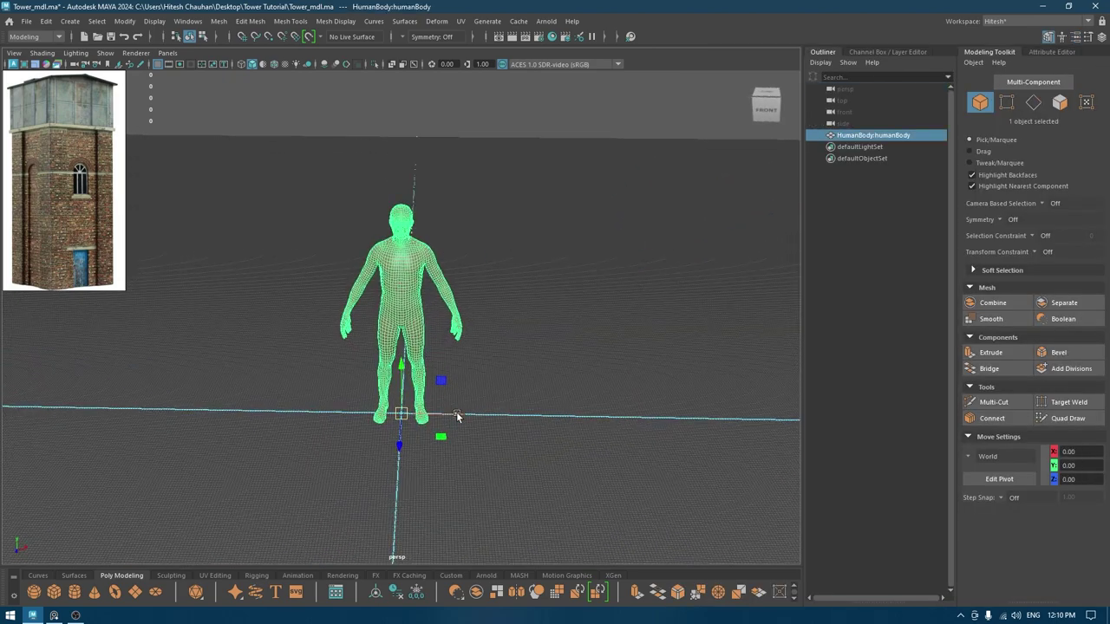
{"action": "left_click_drag", "start_coordinate": [458, 416], "coordinate": [749, 420]}
{"action": "scroll", "coordinate": [533, 177], "scroll_direction": "down", "scroll_amount": 5}
{"action": "left_click_drag", "start_coordinate": [531, 175], "coordinate": [518, 176], "text": "alt"}
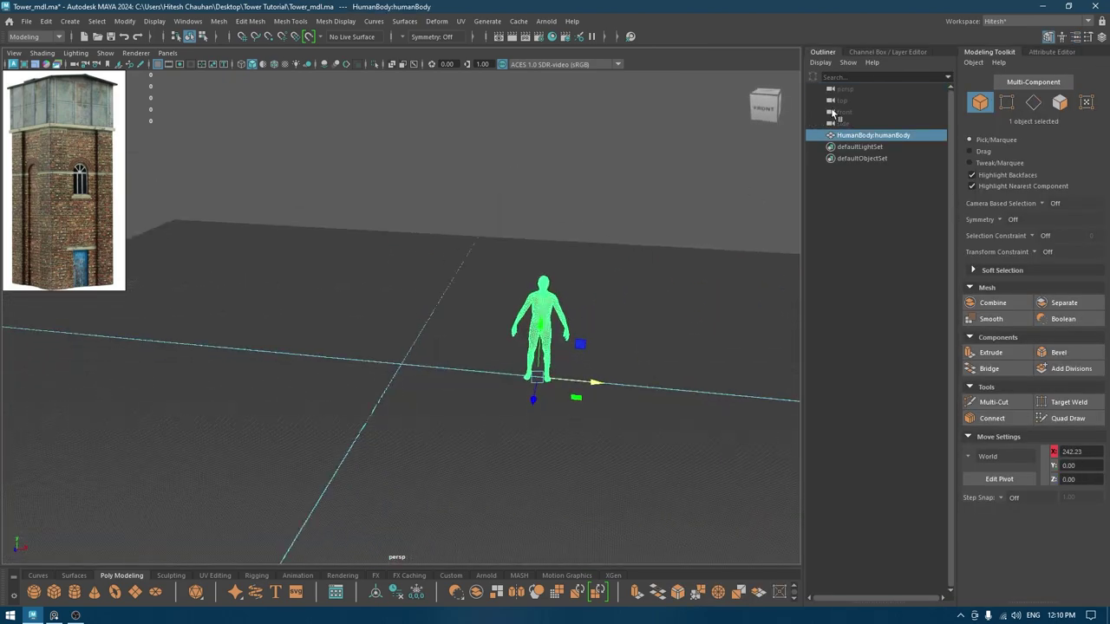
- Assign the human body to a new display layer and set that layer to reference so it cannot be selected
{"action": "left_click", "coordinate": [884, 54]}
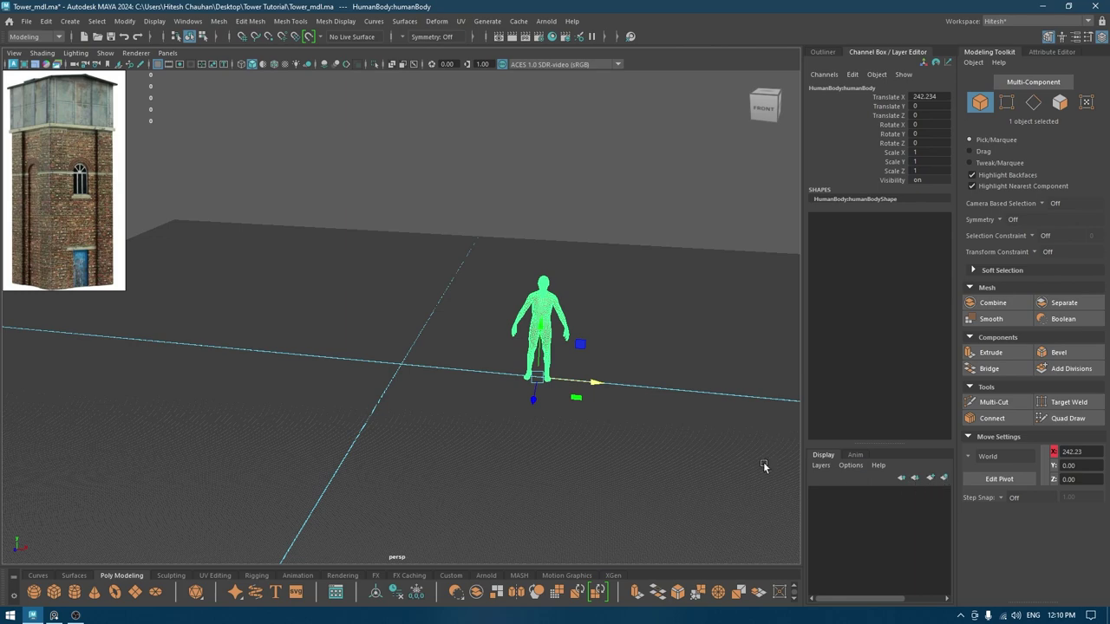
{"action": "left_click_drag", "start_coordinate": [574, 334], "coordinate": [647, 355], "text": "alt"}
{"action": "left_click", "coordinate": [633, 264]}
{"action": "left_click", "coordinate": [559, 291]}
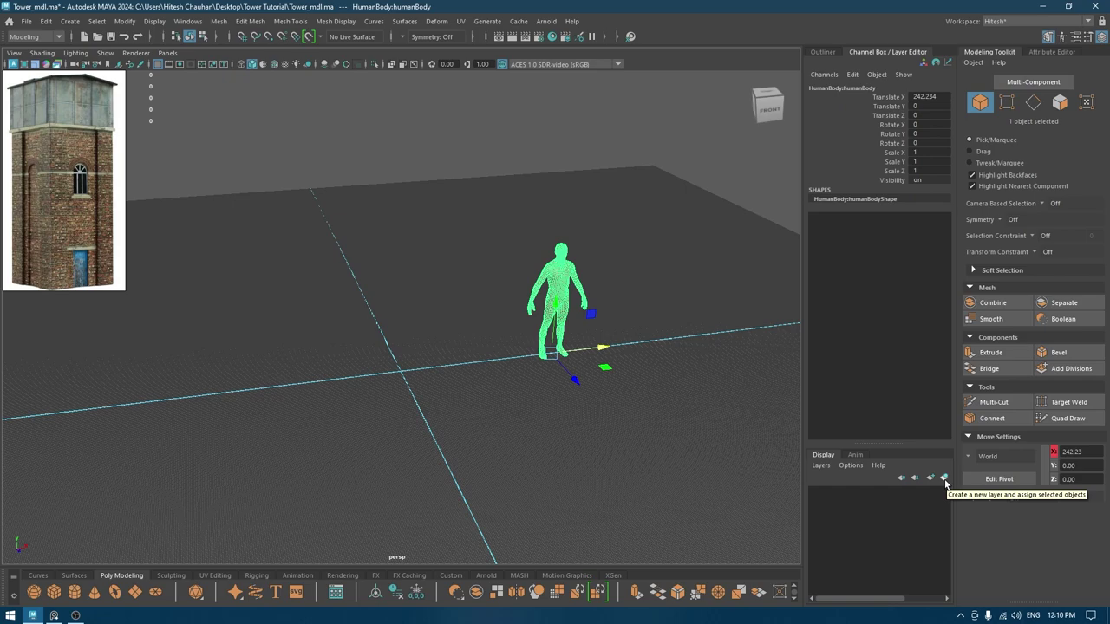
{"action": "left_click", "coordinate": [946, 478]}
{"action": "left_click", "coordinate": [844, 495]}
{"action": "left_click", "coordinate": [843, 495]}
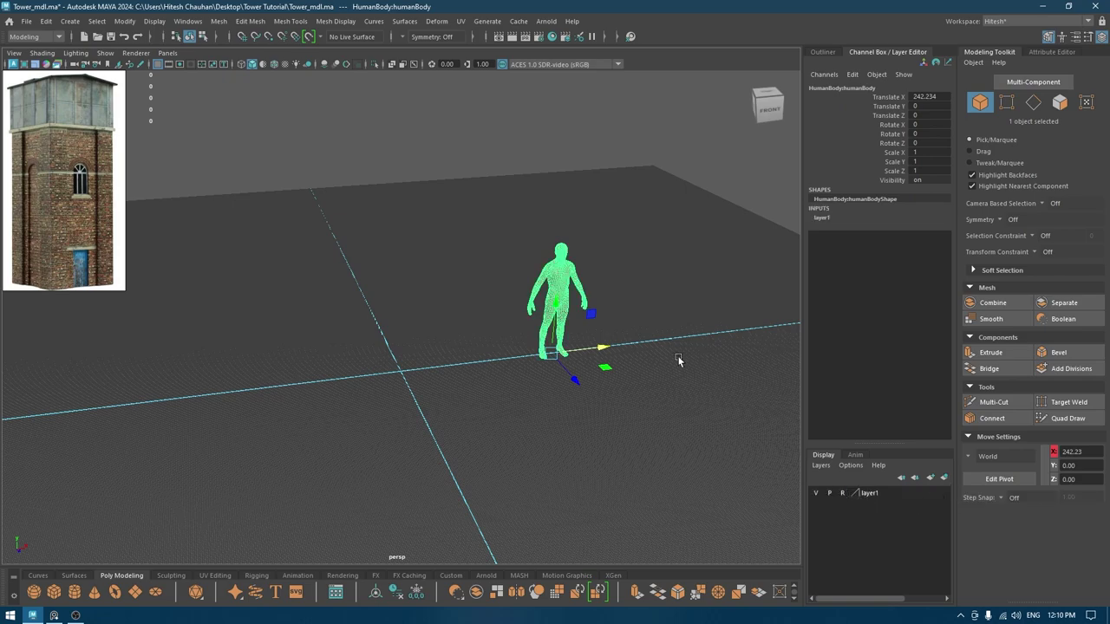
{"action": "left_click", "coordinate": [679, 354]}
{"action": "left_click_drag", "start_coordinate": [672, 235], "coordinate": [365, 422]}
- Create a polygon cube at the origin and show its in-view creation settings
{"action": "left_click_drag", "start_coordinate": [527, 389], "coordinate": [552, 460], "text": "alt"}
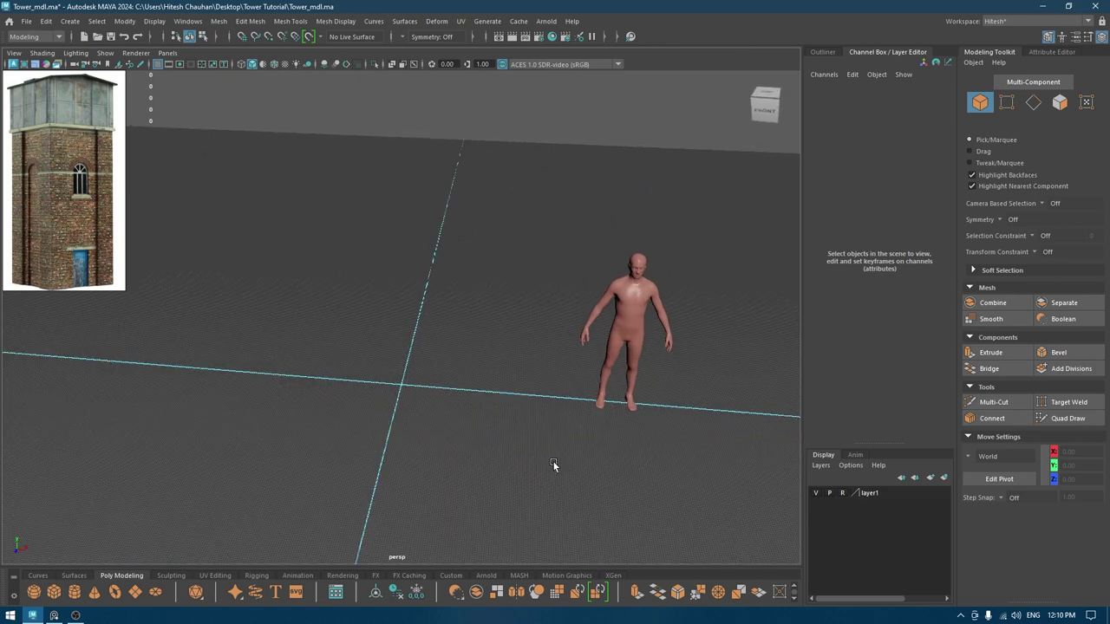
{"action": "key", "text": "f"}
{"action": "right_click_drag", "start_coordinate": [525, 451], "coordinate": [186, 321], "text": "alt"}
{"action": "middle_click_drag", "start_coordinate": [343, 371], "coordinate": [393, 374], "text": "alt"}
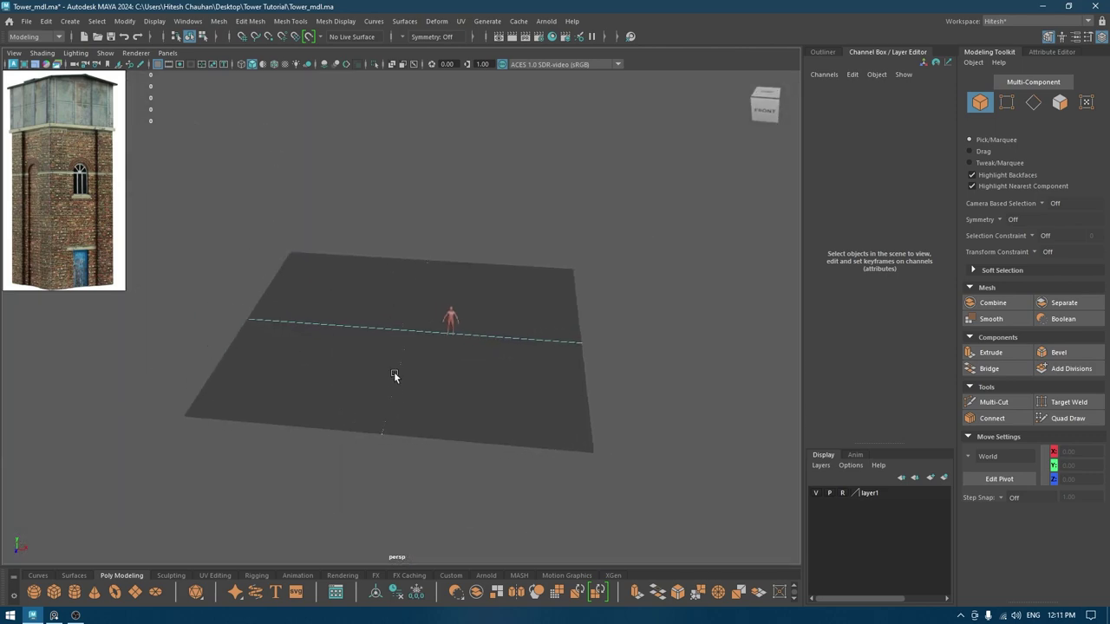
{"action": "right_click_drag", "start_coordinate": [394, 374], "coordinate": [399, 322], "text": "alt"}
{"action": "left_click_drag", "start_coordinate": [399, 322], "coordinate": [384, 314], "text": "alt"}
{"action": "right_click_drag", "start_coordinate": [384, 314], "coordinate": [446, 379], "text": "alt"}
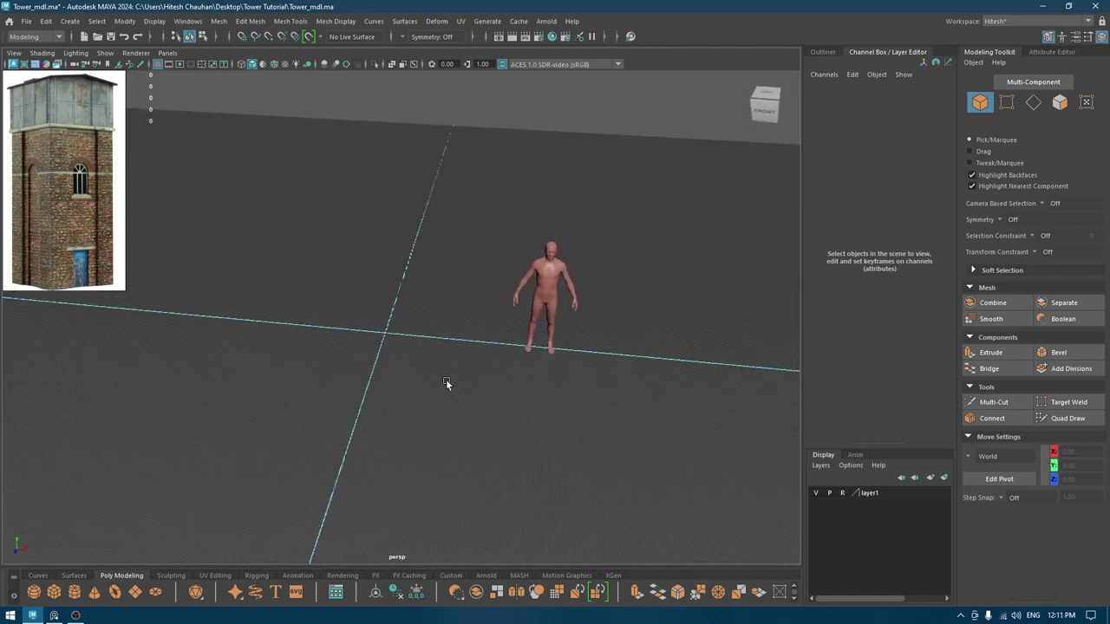
{"action": "left_click_drag", "start_coordinate": [446, 379], "coordinate": [391, 367], "text": "alt"}
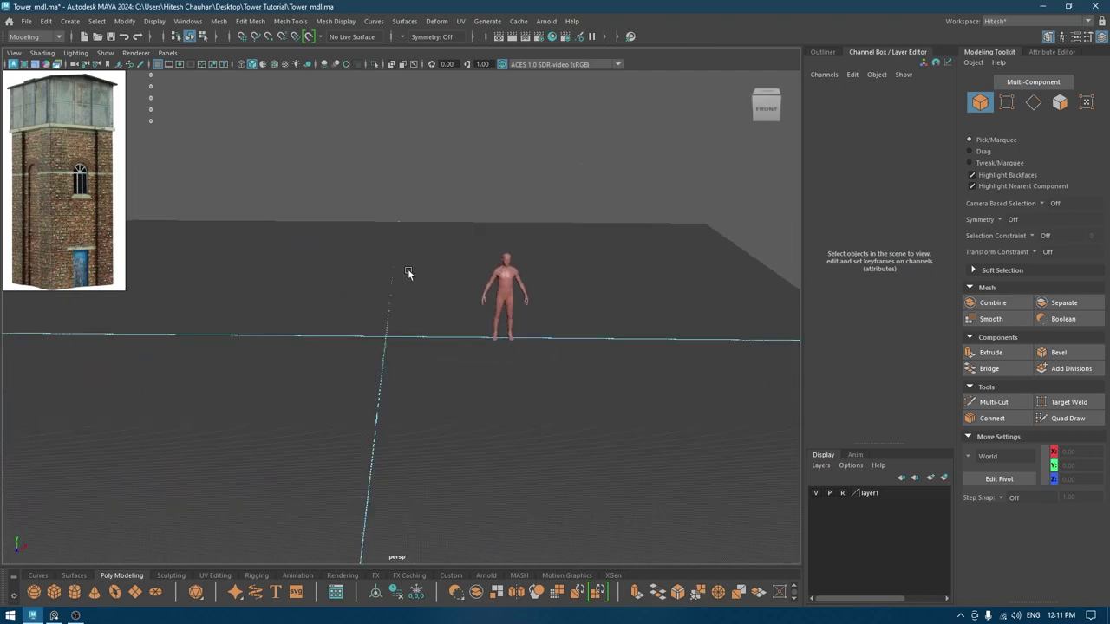
{"action": "right_click_drag", "start_coordinate": [408, 273], "coordinate": [407, 306], "text": "shift"}
{"action": "left_click_drag", "start_coordinate": [408, 317], "coordinate": [405, 381], "text": "alt"}
{"action": "key", "text": "t"}
{"action": "left_click_drag", "start_coordinate": [376, 342], "coordinate": [234, 273], "text": "alt"}
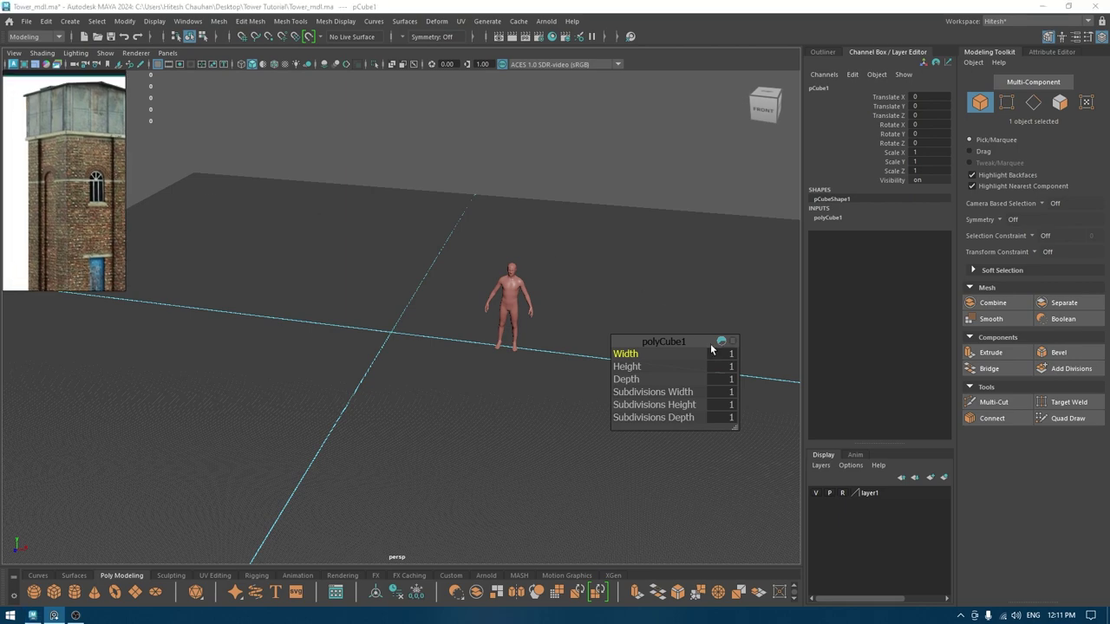
- Set the cube's width and depth to 400 each
{"action": "left_click_drag", "start_coordinate": [631, 353], "coordinate": [903, 367]}
{"action": "left_click_drag", "start_coordinate": [495, 352], "coordinate": [598, 382], "text": "alt"}
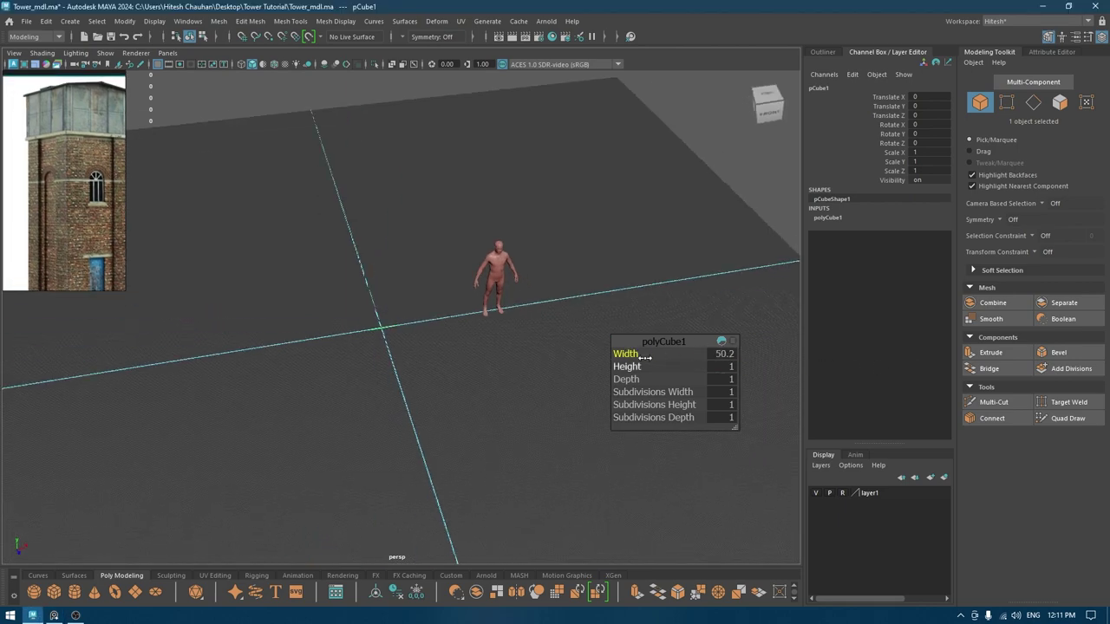
{"action": "left_click", "coordinate": [719, 356]}
{"action": "type", "text": "1"}
{"action": "type", "text": "400"}
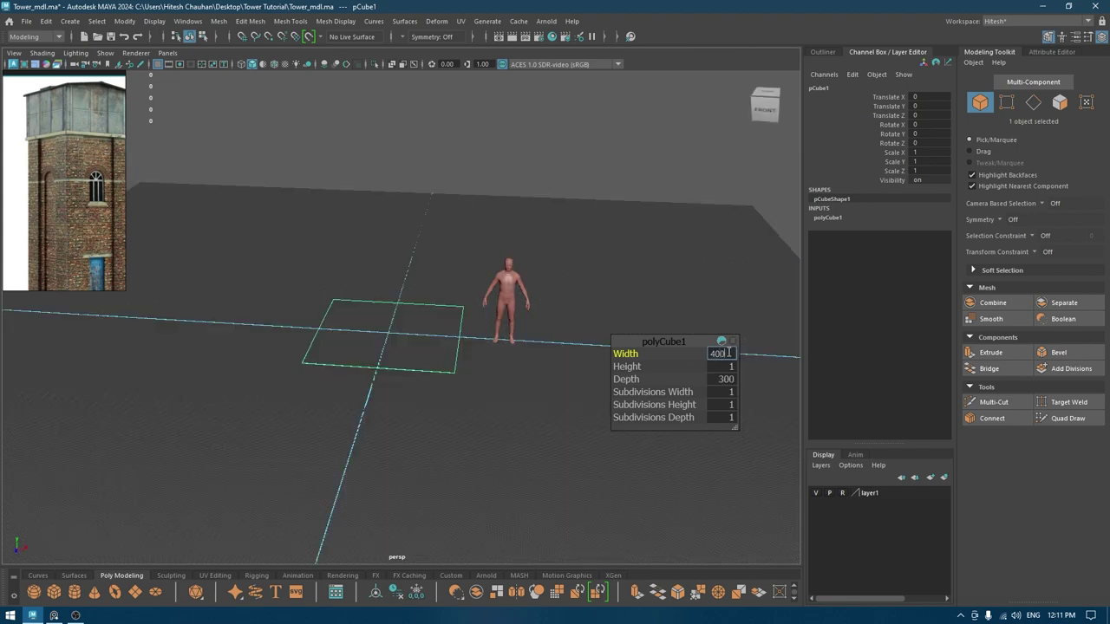
{"action": "key", "text": "Tab"}
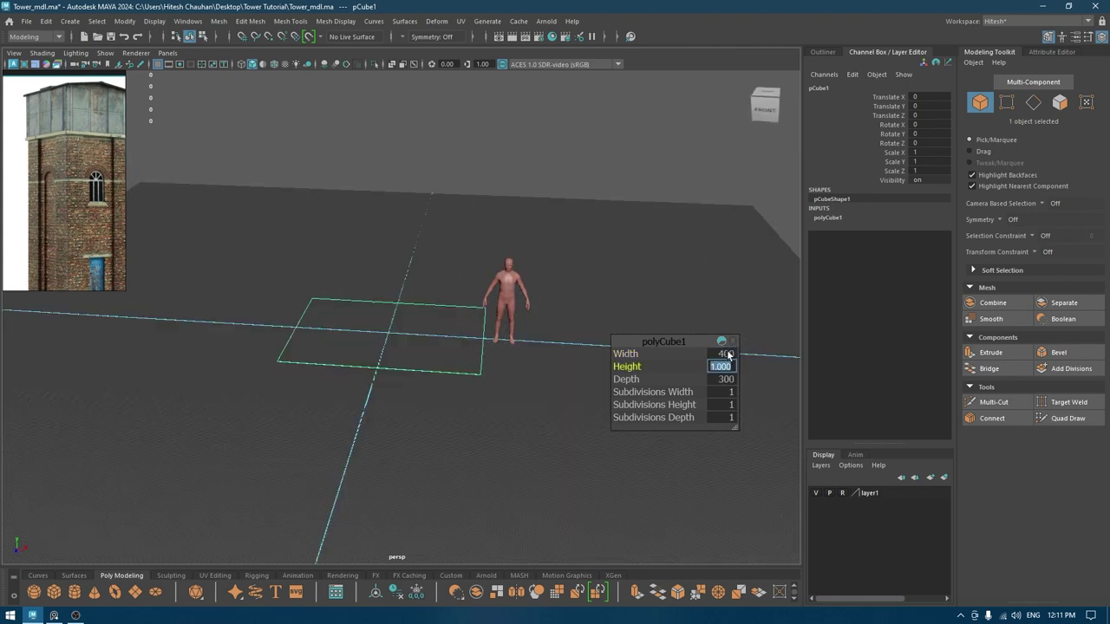
{"action": "key", "text": "Tab"}
{"action": "type", "text": "400"}
{"action": "key", "text": "Return"}
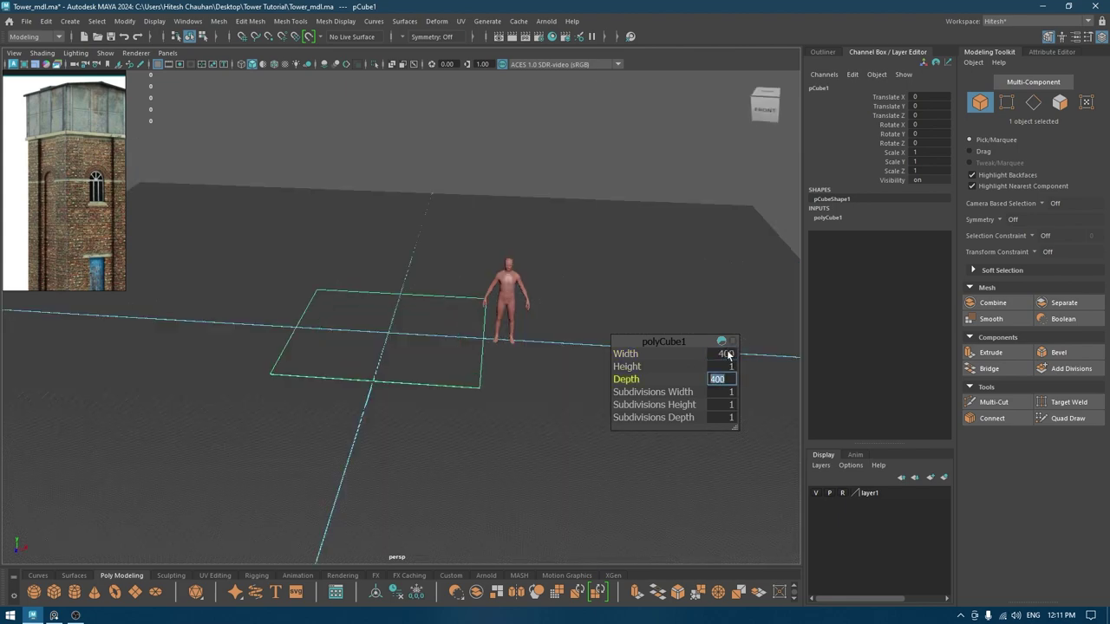
- Try cube heights of 200 and 2000 against the human figure in the front view
{"action": "left_click_drag", "start_coordinate": [626, 368], "coordinate": [1012, 350]}
{"action": "left_click_drag", "start_coordinate": [418, 447], "coordinate": [436, 387], "text": "alt"}
{"action": "scroll", "coordinate": [452, 375], "scroll_direction": "down", "scroll_amount": 1}
{"action": "key", "text": "space"}
{"action": "right_click_drag", "start_coordinate": [450, 408], "coordinate": [386, 130], "text": "alt"}
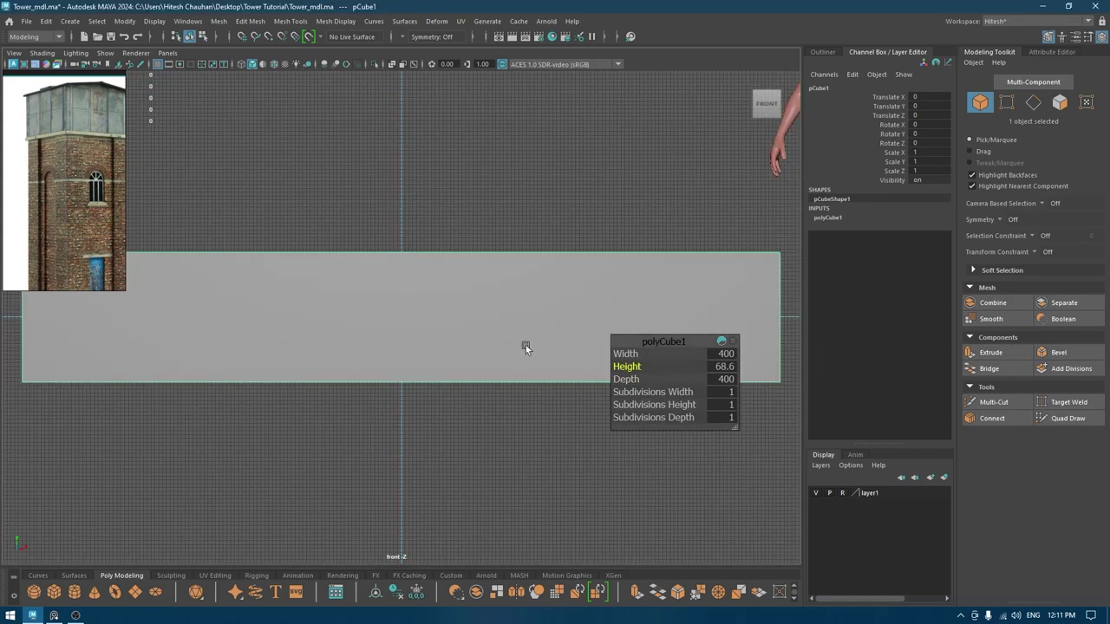
{"action": "right_click_drag", "start_coordinate": [526, 347], "coordinate": [421, 156], "text": "alt"}
{"action": "middle_click_drag", "start_coordinate": [476, 208], "coordinate": [518, 356], "text": "alt"}
{"action": "scroll", "coordinate": [517, 355], "scroll_direction": "down", "scroll_amount": 2}
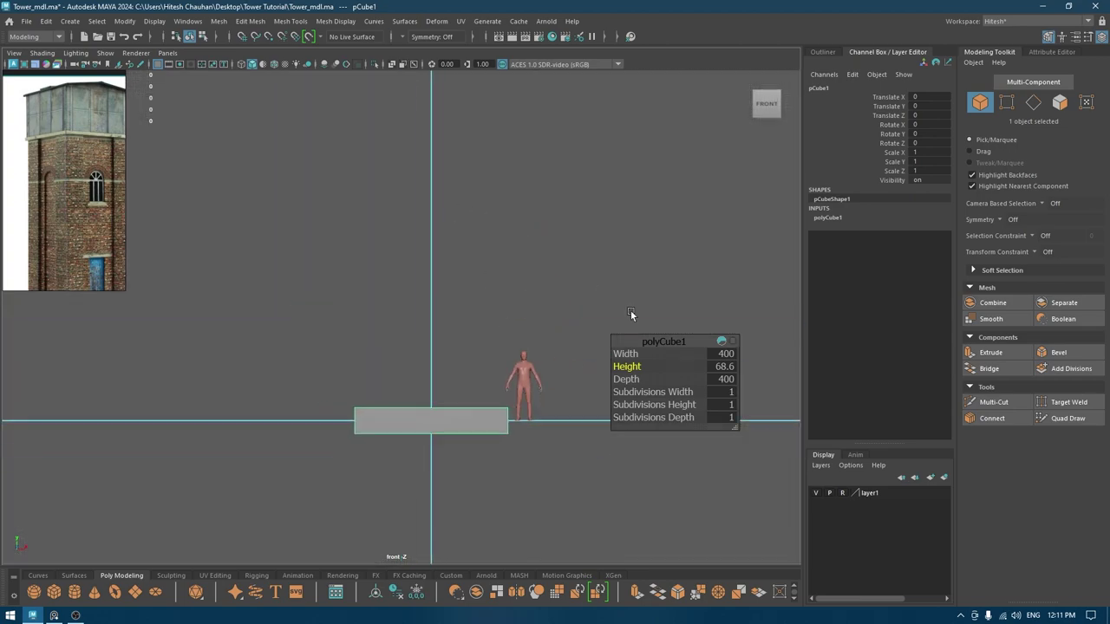
{"action": "left_click", "coordinate": [727, 367]}
{"action": "type", "text": "200"}
{"action": "key", "text": "Return"}
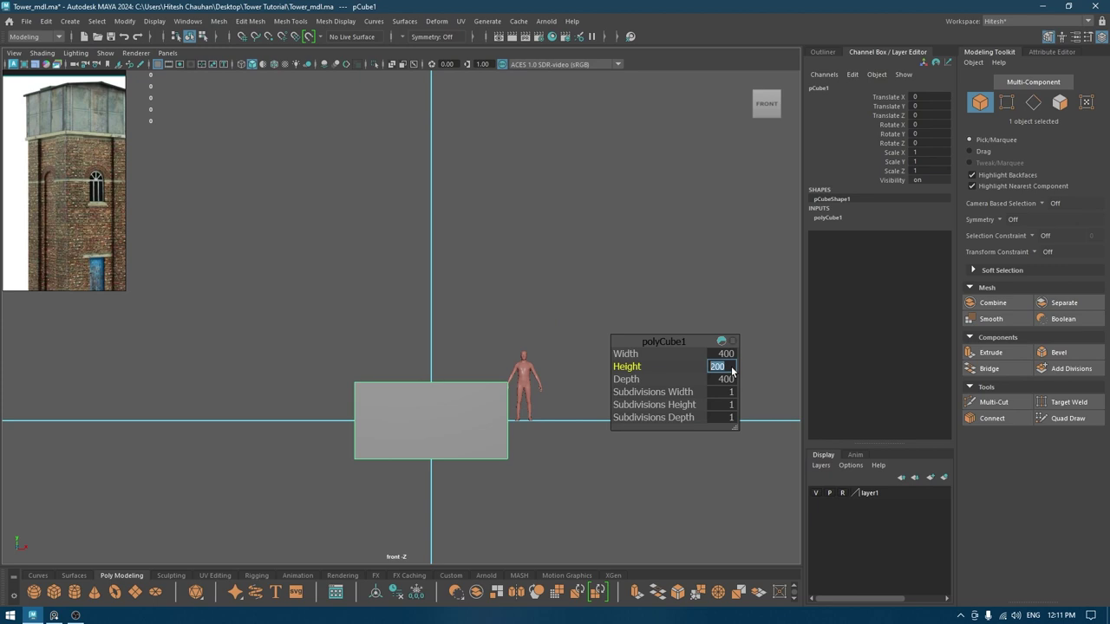
{"action": "type", "text": "2000"}
{"action": "key", "text": "Return"}
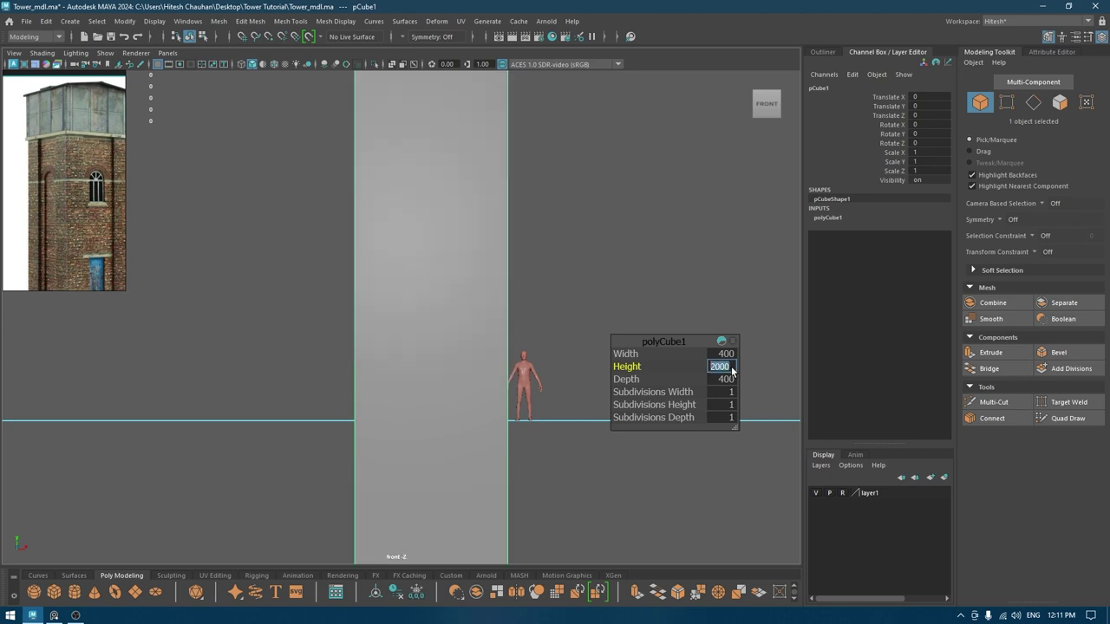
- Set the cube's height to 1000
{"action": "scroll", "coordinate": [453, 382], "scroll_direction": "down", "scroll_amount": 2}
{"action": "left_click", "coordinate": [730, 367]}
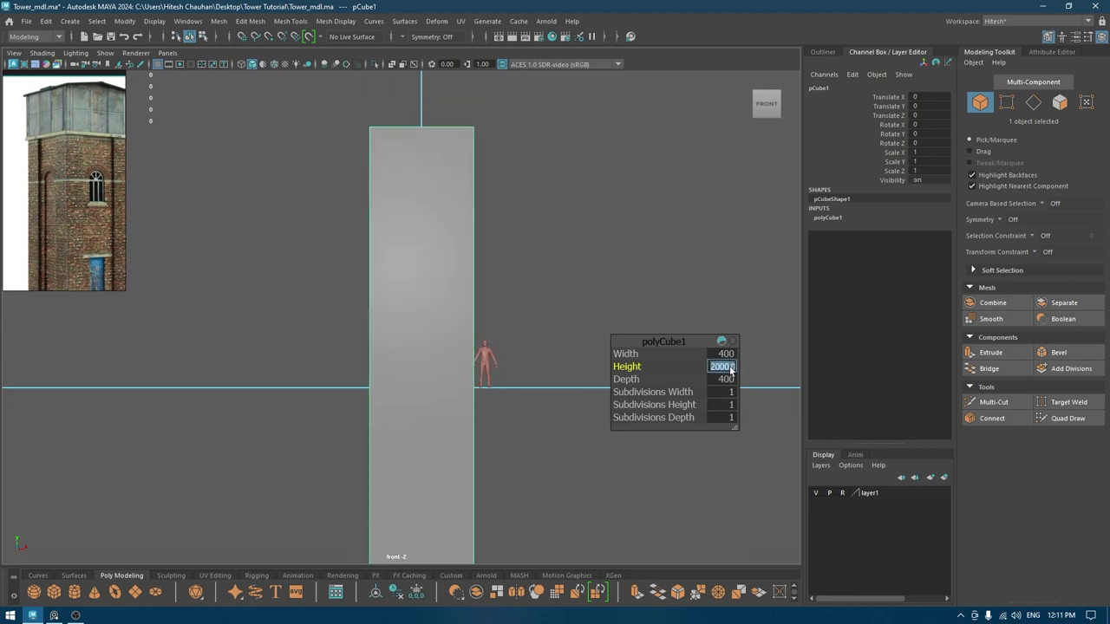
{"action": "type", "text": "1000"}
{"action": "key", "text": "Return"}
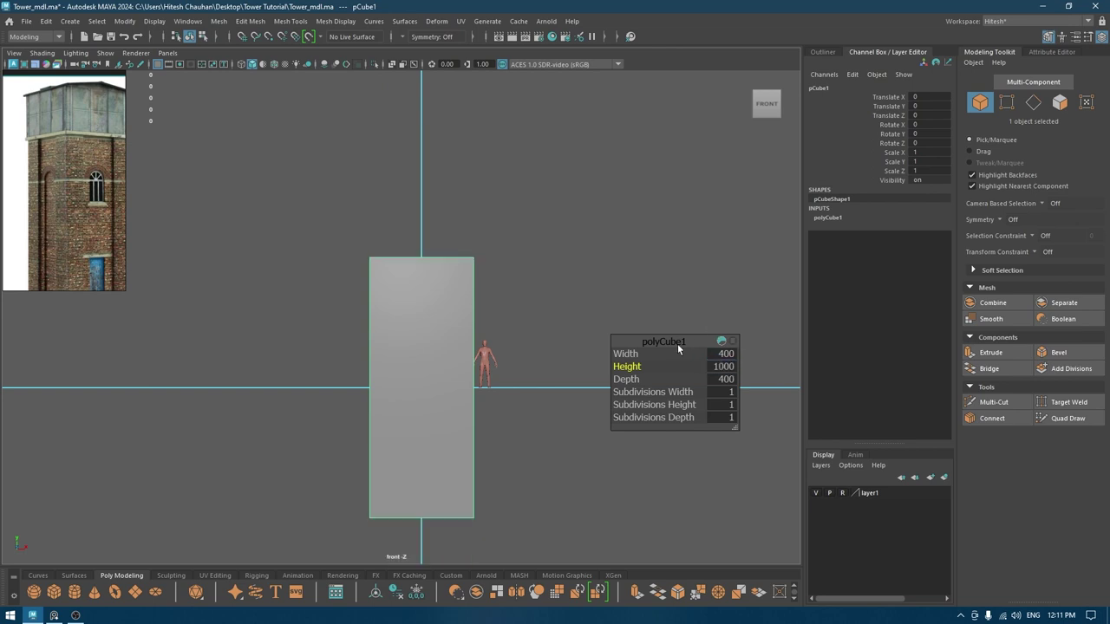
- Raise the cube to 500 on the Y axis so its base rests on the ground, and return to the perspective view
{"action": "key", "text": "w"}
{"action": "left_click_drag", "start_coordinate": [420, 337], "coordinate": [414, 257]}
{"action": "scroll", "coordinate": [513, 333], "scroll_direction": "up", "scroll_amount": 4}
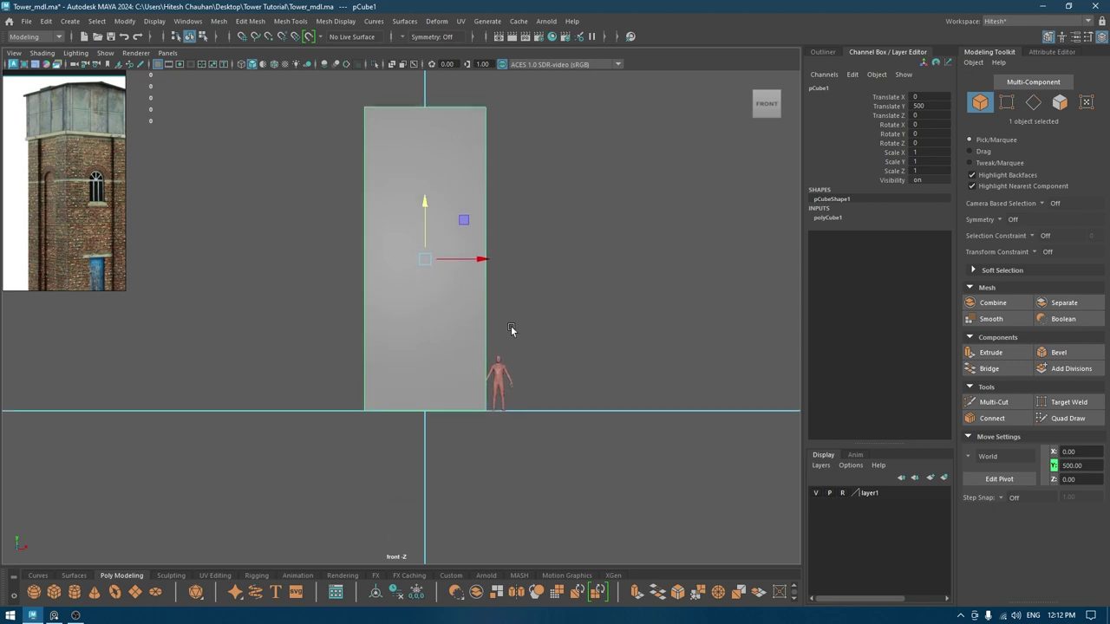
{"action": "key", "text": "space"}
{"action": "left_click_drag", "start_coordinate": [527, 370], "coordinate": [516, 241]}
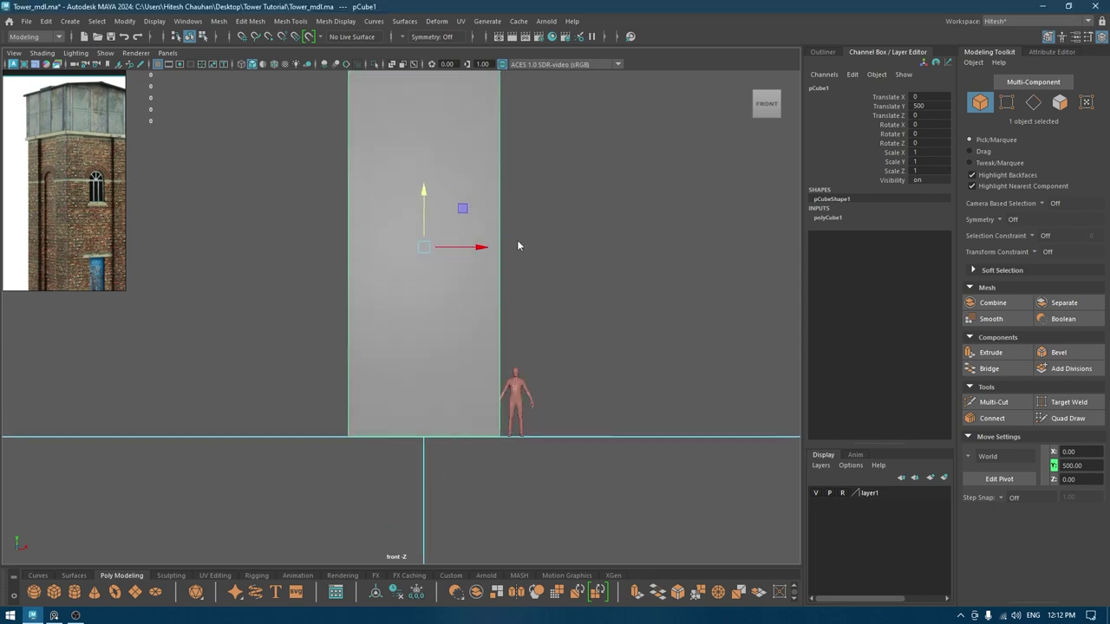
{"action": "left_click_drag", "start_coordinate": [503, 328], "coordinate": [460, 329], "text": "alt"}
{"action": "right_click_drag", "start_coordinate": [460, 329], "coordinate": [430, 278], "text": "alt"}
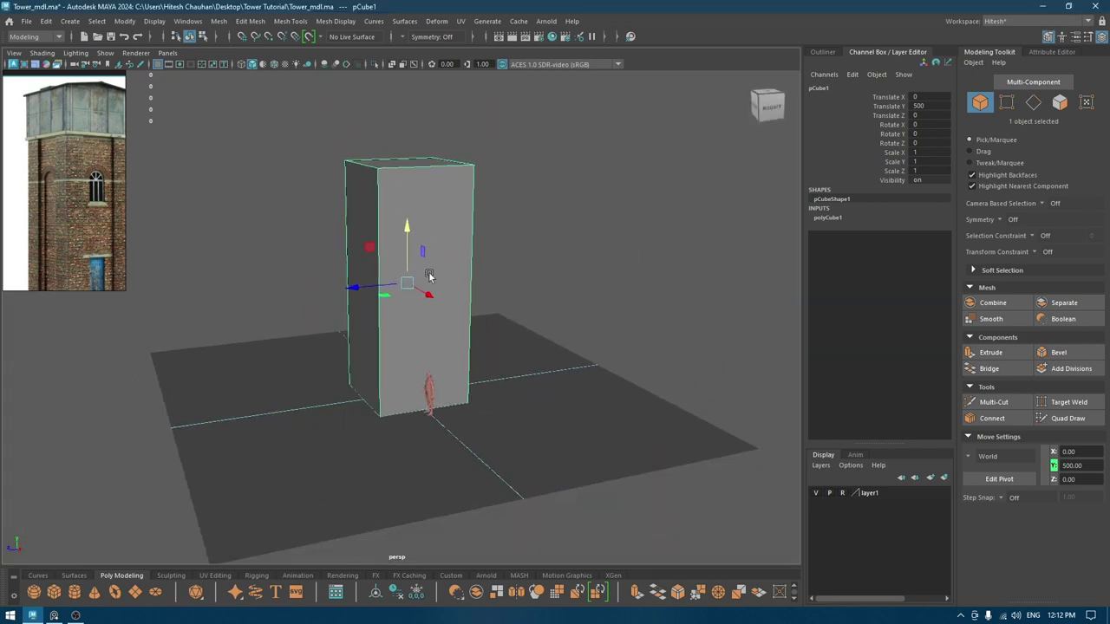
- Delete the cube's top and bottom faces to leave only the four side walls
{"action": "left_click_drag", "start_coordinate": [431, 277], "coordinate": [473, 316], "text": "alt"}
{"action": "right_click_drag", "start_coordinate": [472, 316], "coordinate": [493, 356], "text": "alt"}
{"action": "left_click_drag", "start_coordinate": [492, 355], "coordinate": [564, 251], "text": "alt"}
{"action": "right_click_drag", "start_coordinate": [565, 253], "coordinate": [564, 289]}
{"action": "left_click_drag", "start_coordinate": [564, 290], "coordinate": [555, 316], "text": "alt"}
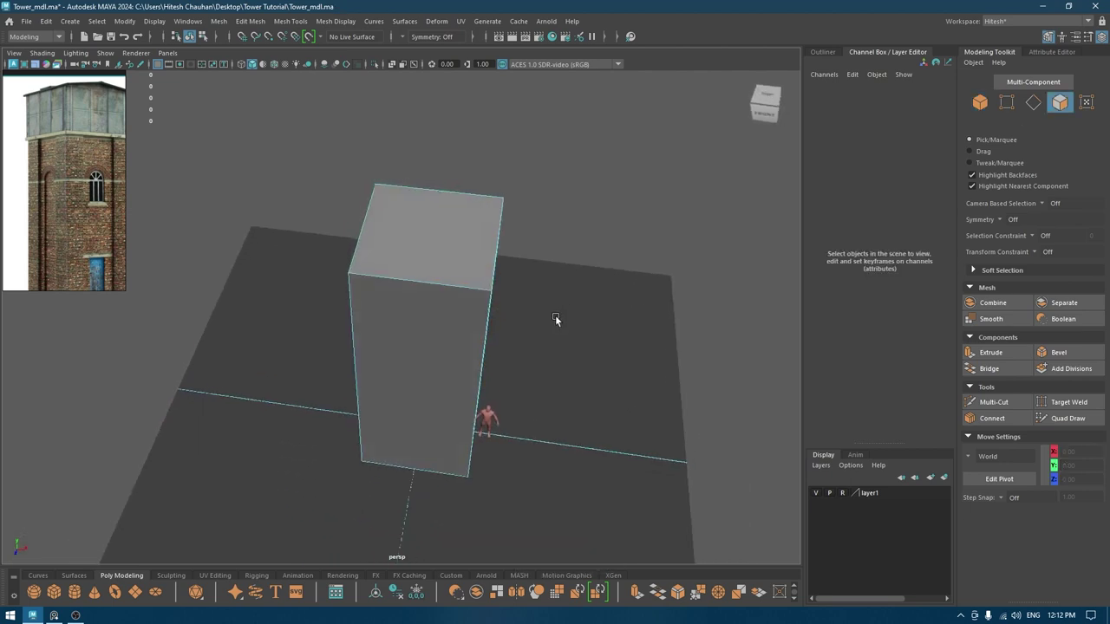
{"action": "left_click", "coordinate": [455, 251]}
{"action": "mouse_move", "coordinate": [515, 357]}
{"action": "left_mouse_down", "text": "alt"}
{"action": "mouse_move", "coordinate": [503, 322]}
{"action": "mouse_move", "coordinate": [522, 365]}
{"action": "mouse_move", "coordinate": [498, 359]}
{"action": "left_mouse_up", "text": "alt"}
{"action": "left_click", "coordinate": [438, 439]}
{"action": "left_click", "coordinate": [581, 445]}
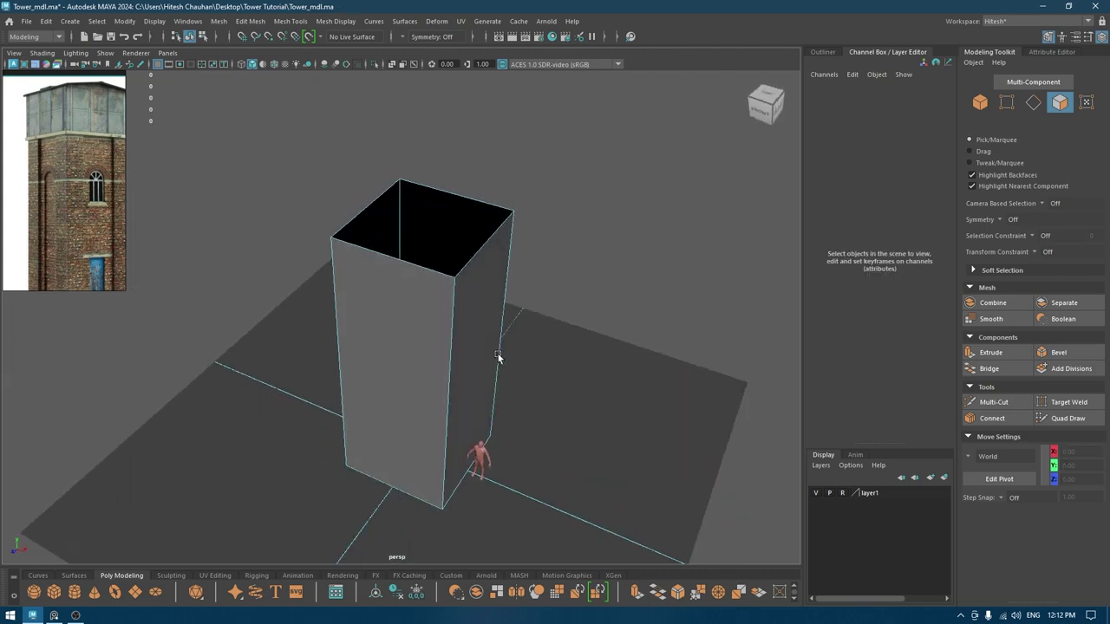
- Split the front wall down its middle with one vertical edge, using its upper border edge's ring
{"action": "mouse_move", "coordinate": [83, 220]}
{"action": "middle_mouse_down"}
{"action": "mouse_move", "coordinate": [77, 198]}
{"action": "mouse_move", "coordinate": [71, 208]}
{"action": "middle_mouse_up"}
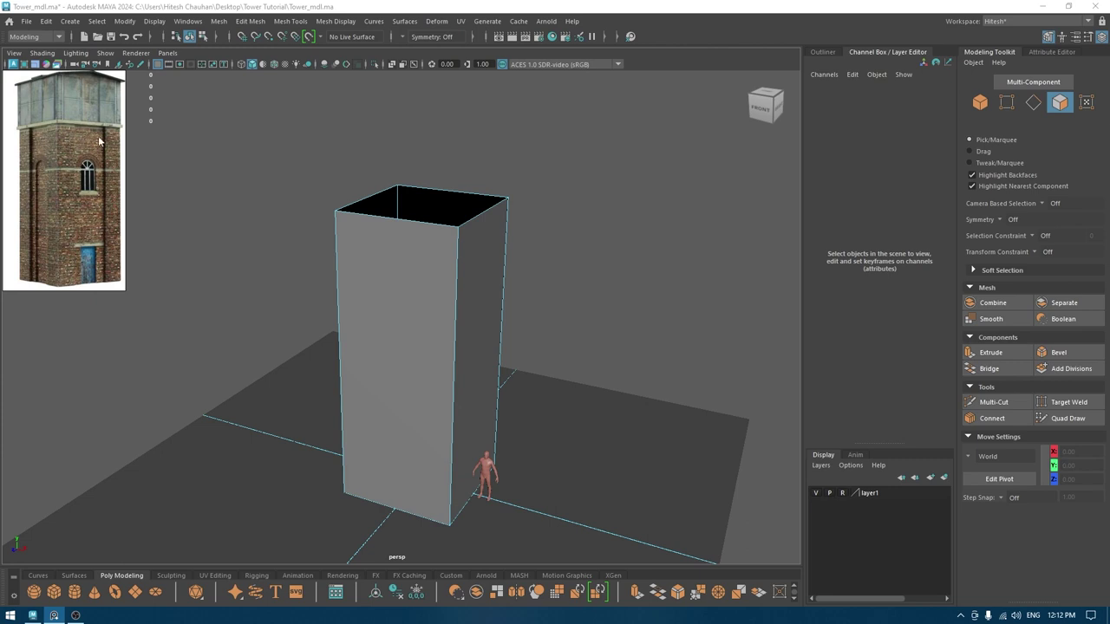
{"action": "left_click_drag", "start_coordinate": [415, 267], "coordinate": [441, 270], "text": "alt"}
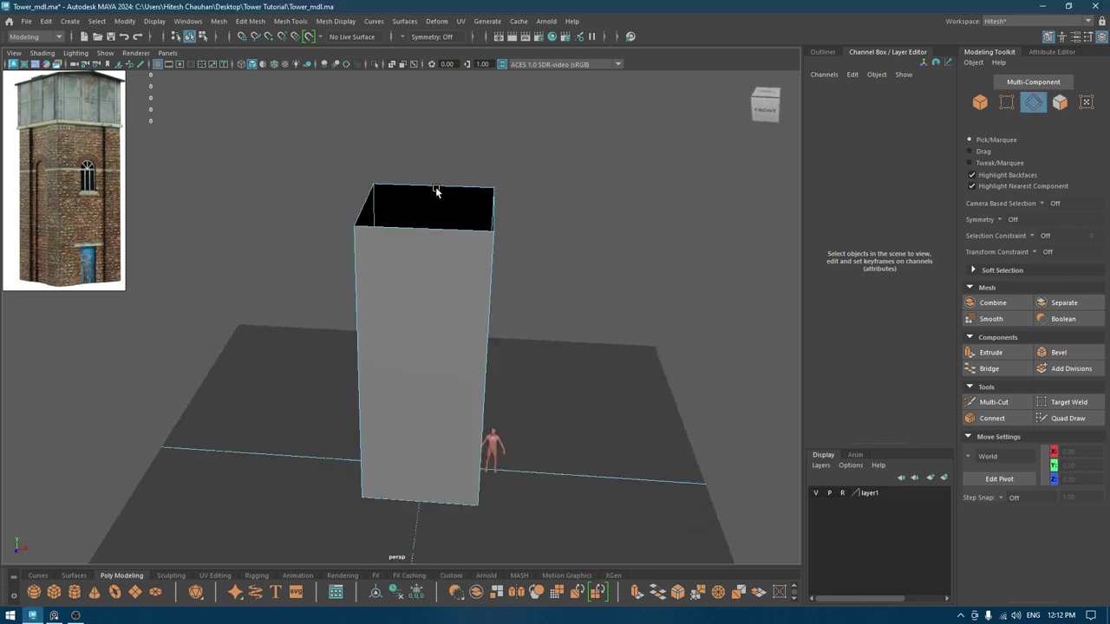
{"action": "left_click", "coordinate": [428, 224]}
{"action": "left_click_drag", "start_coordinate": [428, 225], "coordinate": [364, 307], "text": "alt"}
{"action": "left_click_drag", "start_coordinate": [437, 274], "coordinate": [498, 278], "text": "alt"}
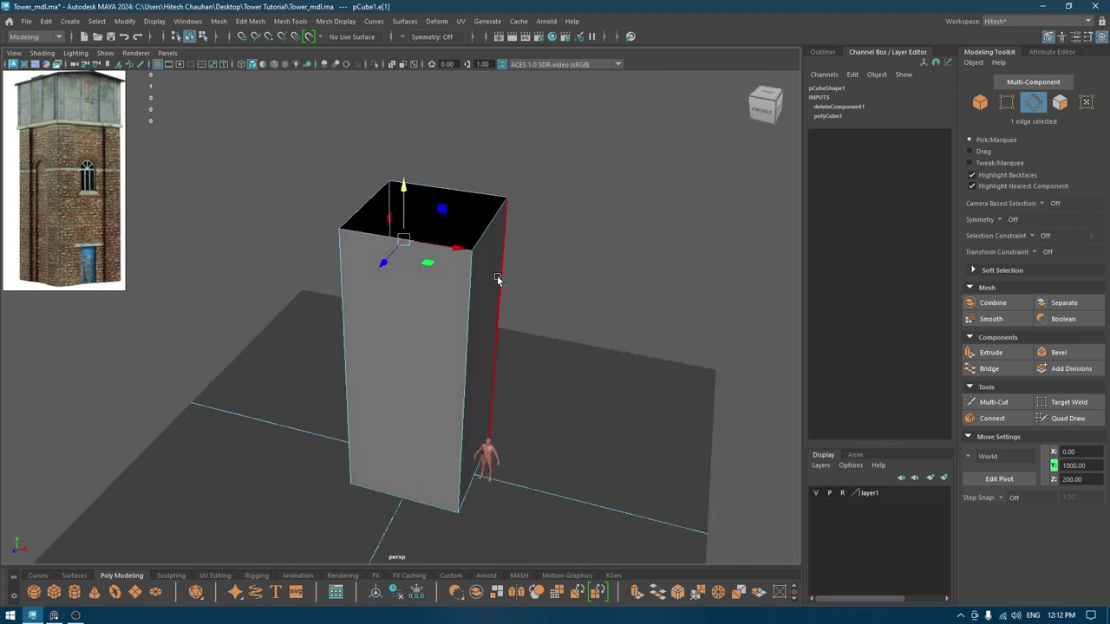
{"action": "right_click_drag", "start_coordinate": [335, 332], "coordinate": [381, 332], "text": "ctrl"}
{"action": "left_click_drag", "start_coordinate": [541, 364], "coordinate": [433, 342], "text": "alt"}
- Repeat the vertical centre split on the back wall and both side walls
{"action": "left_click", "coordinate": [456, 238]}
{"action": "left_click_drag", "start_coordinate": [456, 290], "coordinate": [478, 295], "text": "alt"}
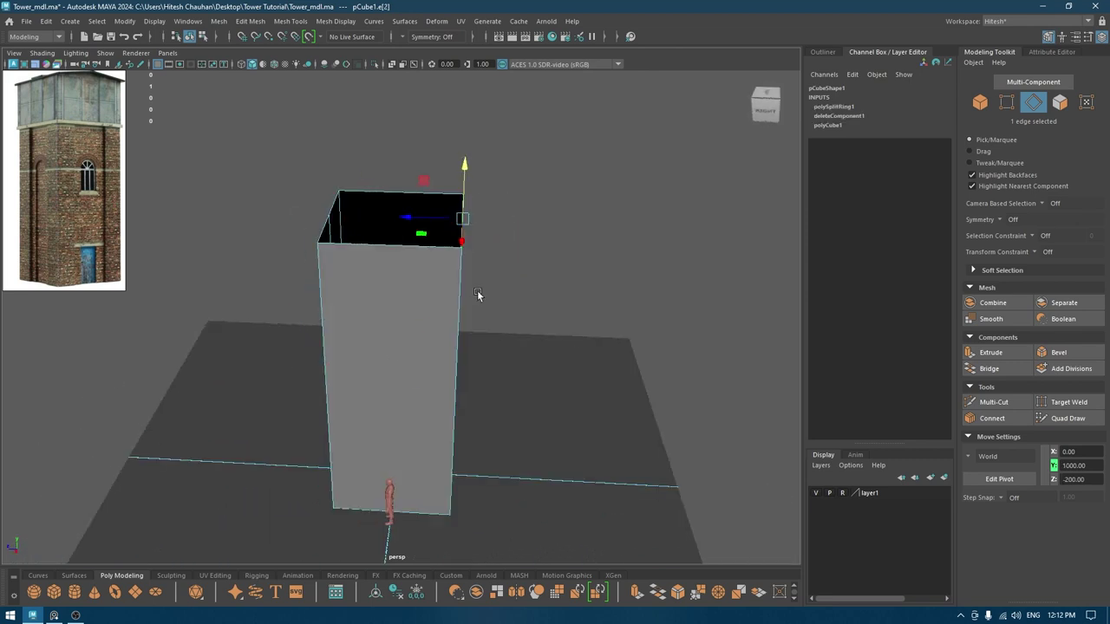
{"action": "key", "text": "g"}
{"action": "left_click", "coordinate": [386, 260]}
{"action": "key", "text": "g"}
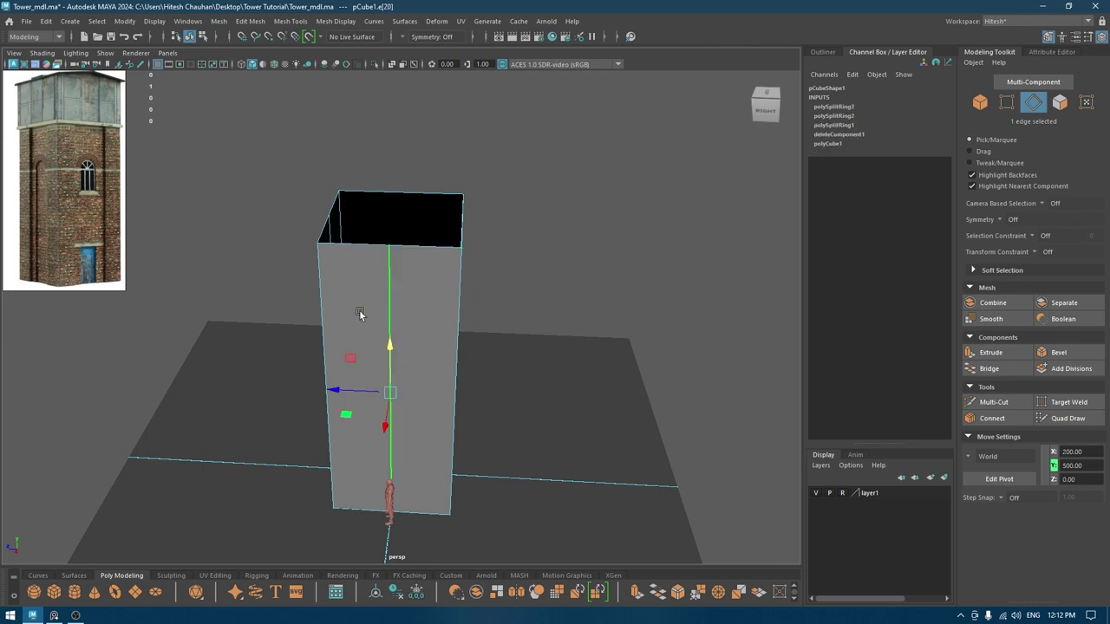
{"action": "left_click_drag", "start_coordinate": [361, 313], "coordinate": [478, 272], "text": "alt"}
{"action": "right_click_drag", "start_coordinate": [383, 253], "coordinate": [383, 291], "text": "ctrl"}
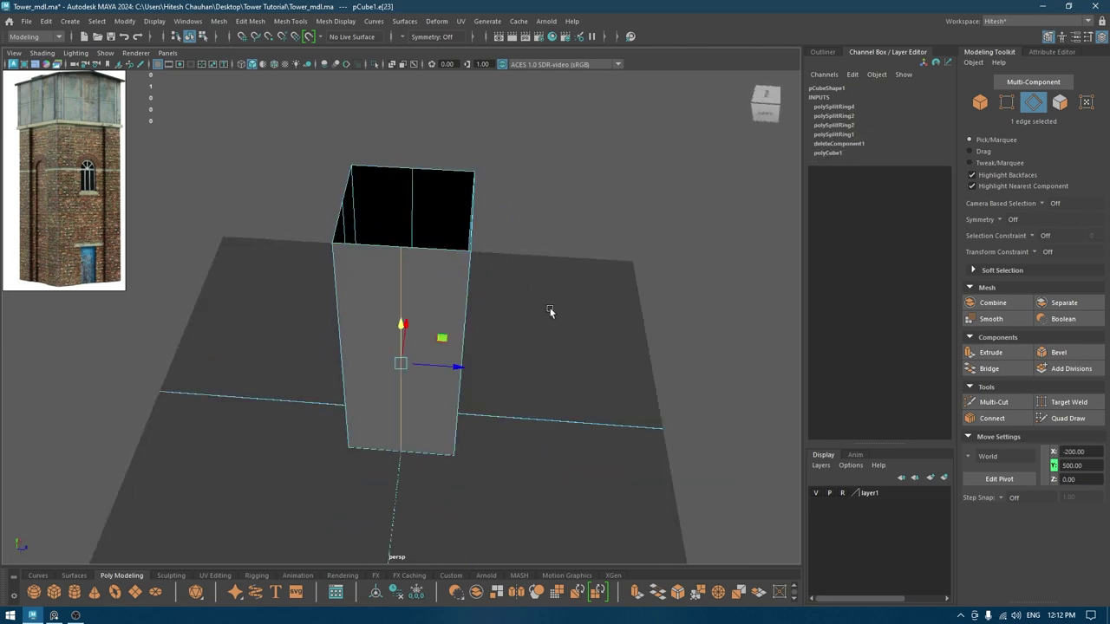
- Bevel the vertical centre edges of all four walls together with a fraction of 0.6
{"action": "left_click_drag", "start_coordinate": [550, 310], "coordinate": [423, 270], "text": "alt"}
{"action": "left_click", "coordinate": [422, 269], "text": "shift"}
{"action": "left_click_drag", "start_coordinate": [516, 303], "coordinate": [458, 321], "text": "alt"}
{"action": "left_click", "coordinate": [460, 320], "text": "shift"}
{"action": "left_click", "coordinate": [449, 317], "text": "shift"}
{"action": "left_click_drag", "start_coordinate": [359, 339], "coordinate": [384, 243], "text": "alt"}
{"action": "key", "text": "ctrl+b"}
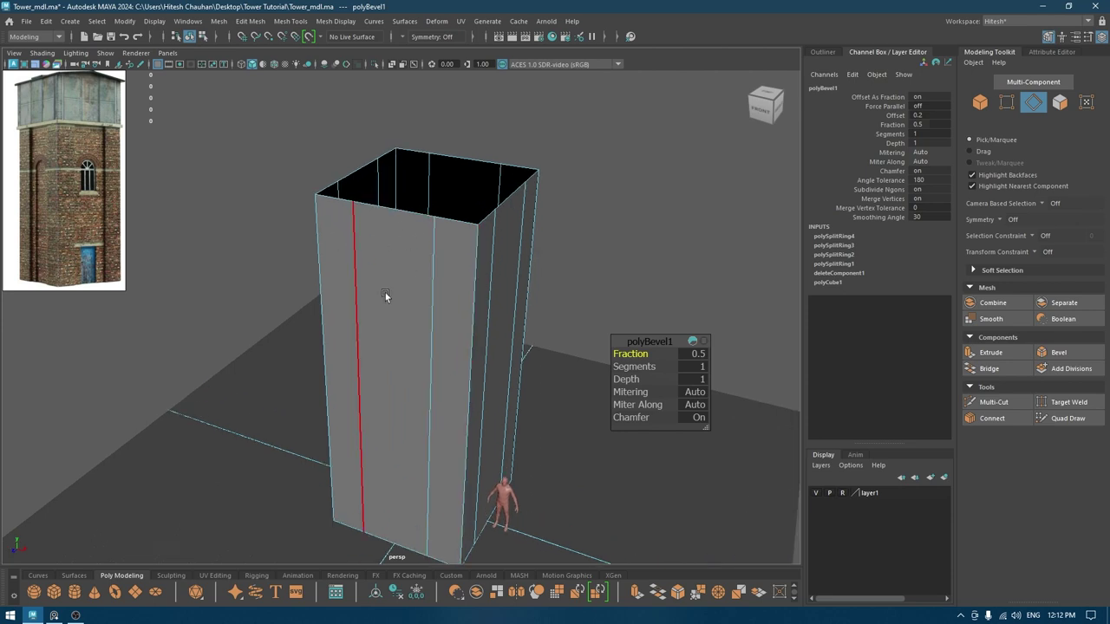
{"action": "key", "text": "alt"}
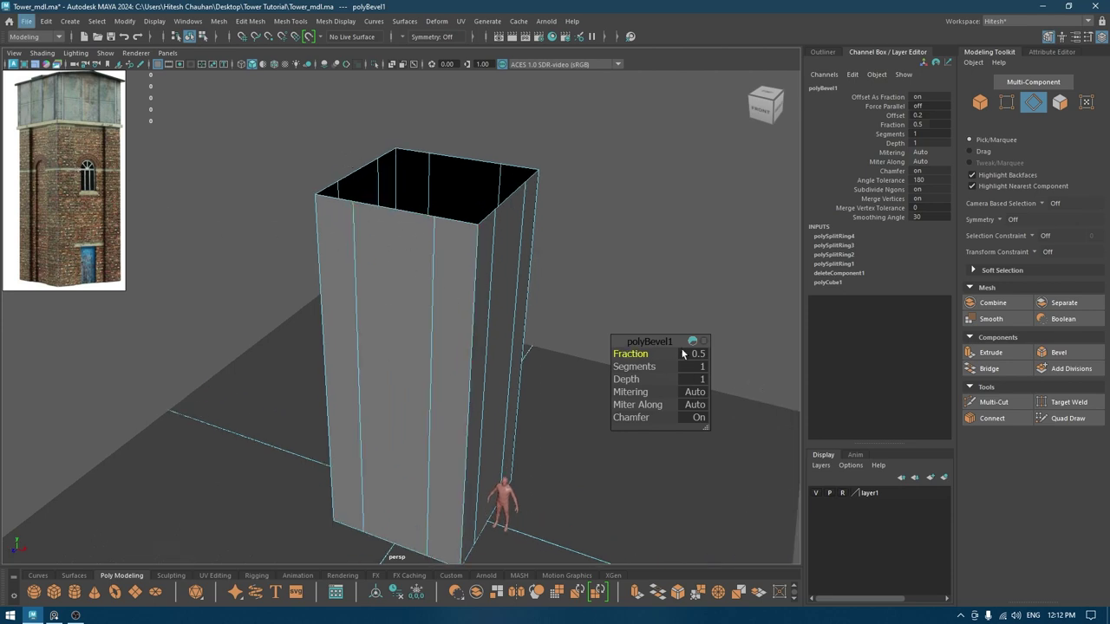
{"action": "left_click", "coordinate": [691, 343]}
{"action": "left_click_drag", "start_coordinate": [636, 353], "coordinate": [640, 354]}
{"action": "scroll", "coordinate": [523, 353], "scroll_direction": "down", "scroll_amount": 3}
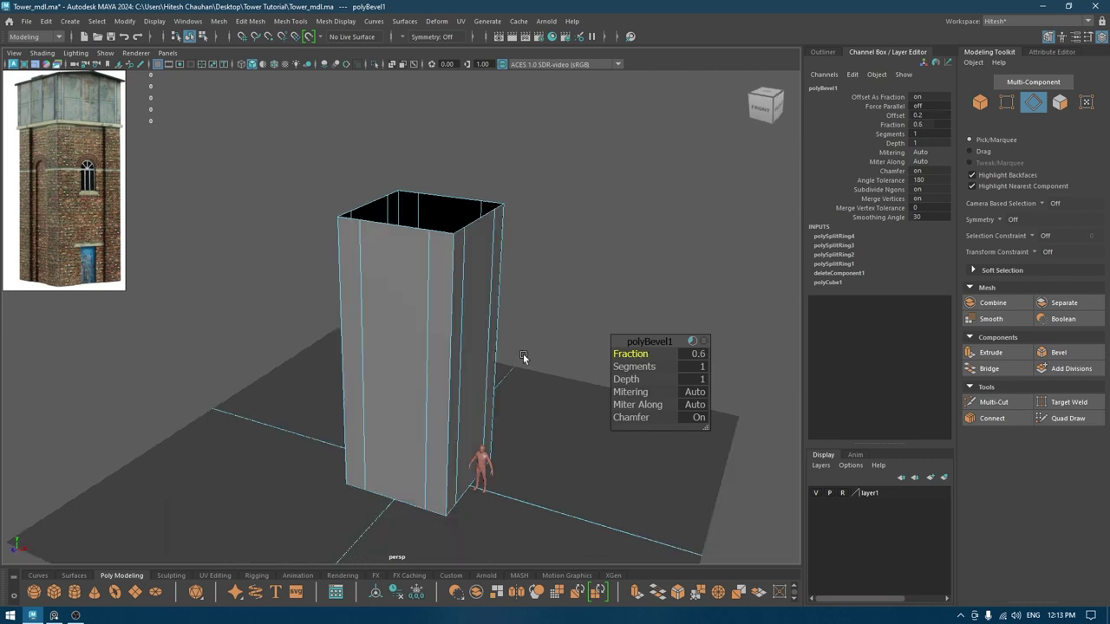
{"action": "key", "text": "w"}
{"action": "left_click_drag", "start_coordinate": [548, 343], "coordinate": [539, 340], "text": "alt"}
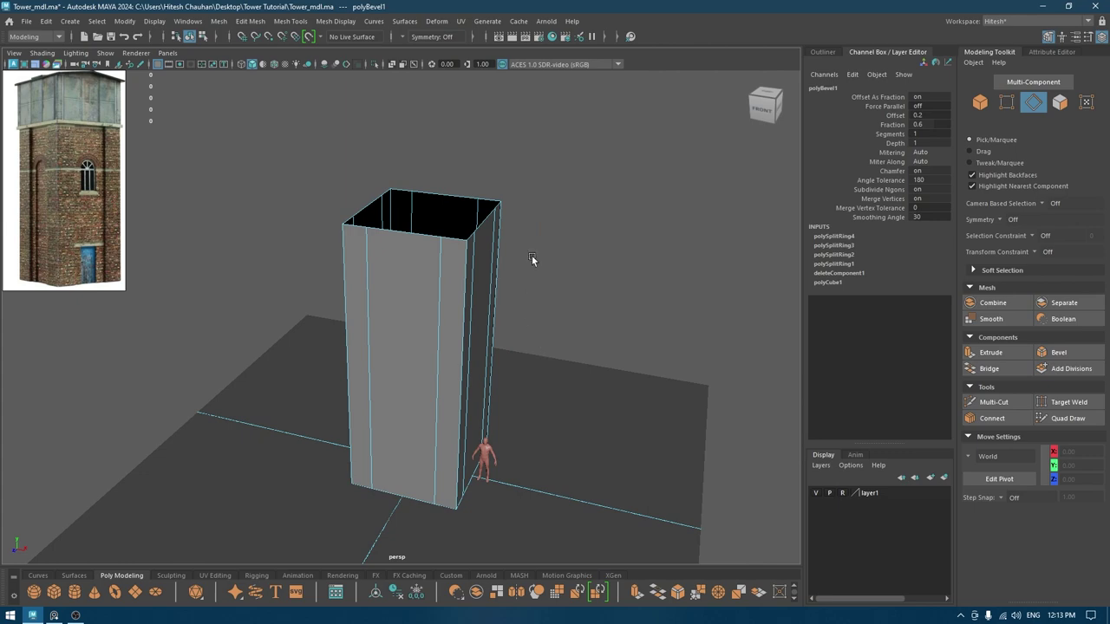
- Extrude the wide middle faces of all four walls inward to a thickness of about -31.15
{"action": "right_click_drag", "start_coordinate": [532, 258], "coordinate": [530, 286]}
{"action": "left_click", "coordinate": [407, 290]}
{"action": "left_click_drag", "start_coordinate": [407, 290], "coordinate": [425, 320], "text": "alt"}
{"action": "left_click", "coordinate": [426, 316], "text": "shift"}
{"action": "left_click", "coordinate": [398, 321], "text": "shift"}
{"action": "left_click_drag", "start_coordinate": [533, 320], "coordinate": [510, 346], "text": "alt"}
{"action": "left_click", "coordinate": [435, 315], "text": "shift"}
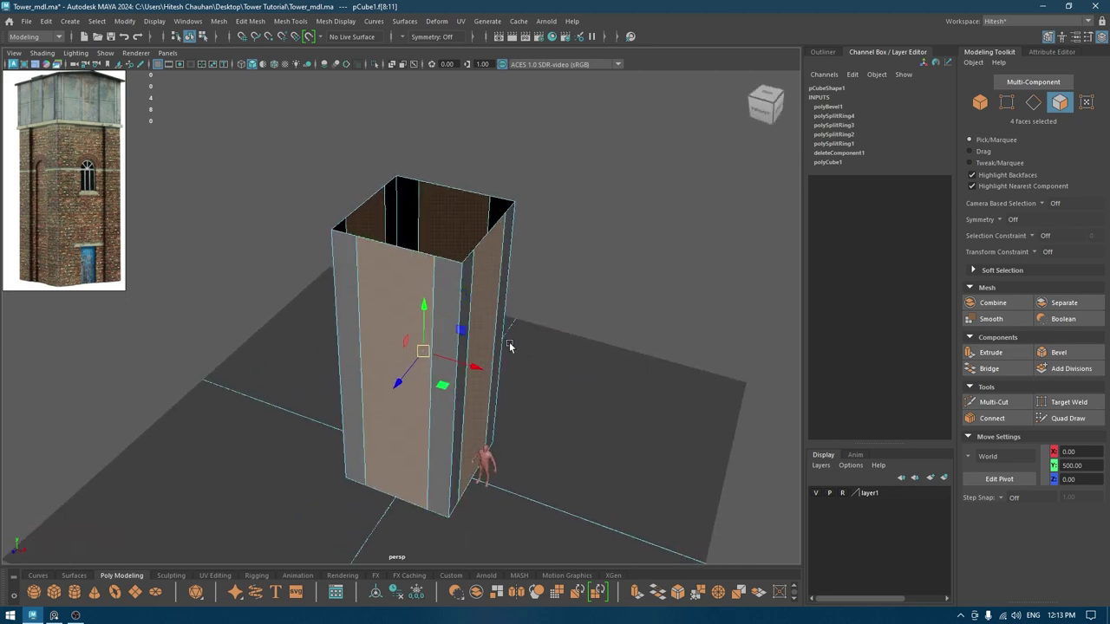
{"action": "right_click_drag", "start_coordinate": [510, 346], "coordinate": [511, 352], "text": "alt"}
{"action": "key", "text": "ctrl+e"}
{"action": "middle_click_drag", "start_coordinate": [520, 352], "coordinate": [501, 323], "text": "alt"}
{"action": "right_click_drag", "start_coordinate": [501, 323], "coordinate": [510, 348], "text": "alt"}
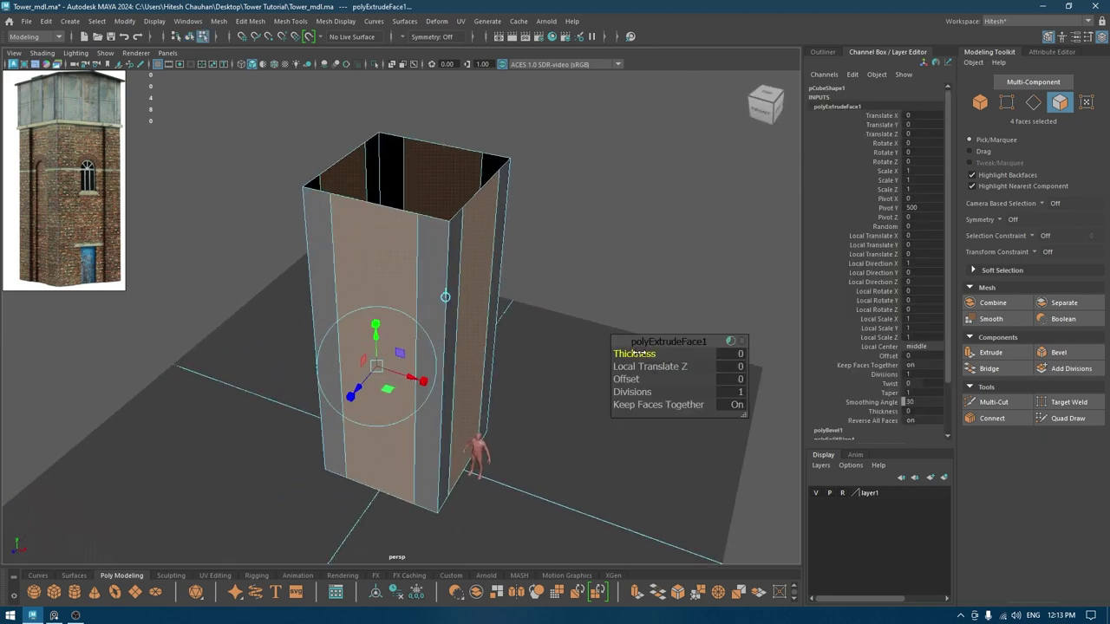
{"action": "left_click_drag", "start_coordinate": [634, 350], "coordinate": [111, 371]}
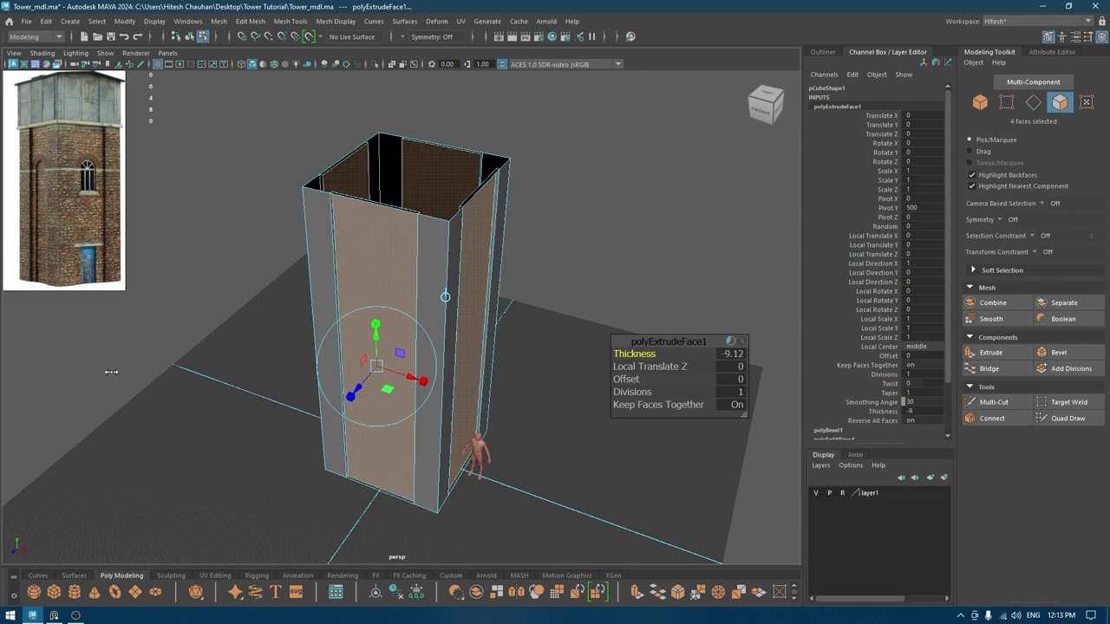
{"action": "left_click_drag", "start_coordinate": [651, 354], "coordinate": [19, 361]}
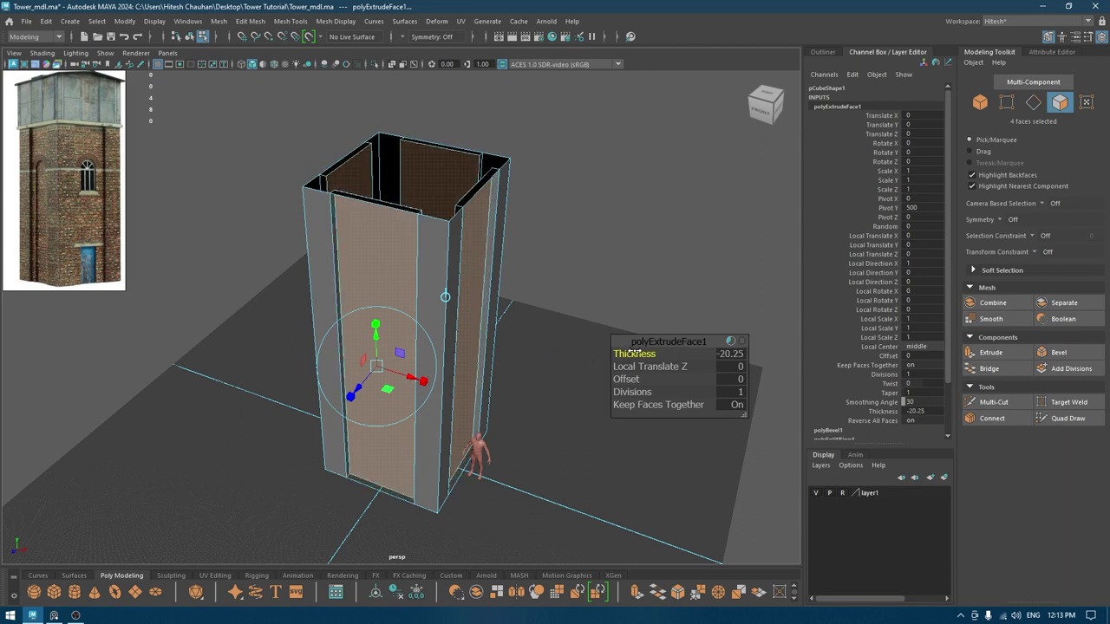
{"action": "left_click_drag", "start_coordinate": [633, 352], "coordinate": [382, 347]}
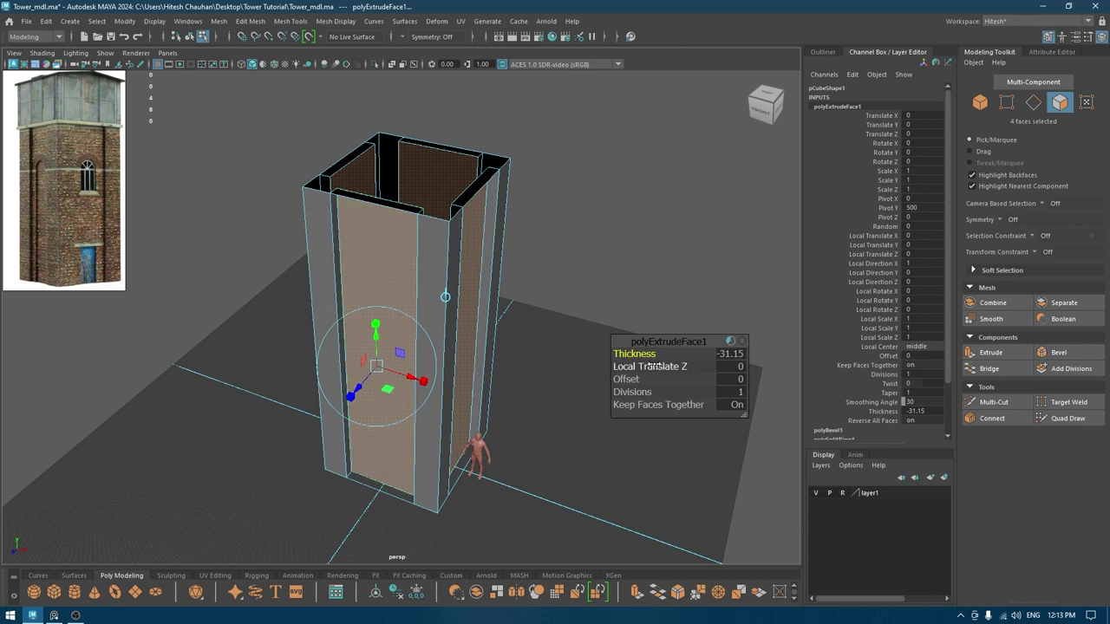
- Set the wall panel extrusion's thickness to exactly -30
{"action": "left_click", "coordinate": [733, 355]}
{"action": "type", "text": "-3"}
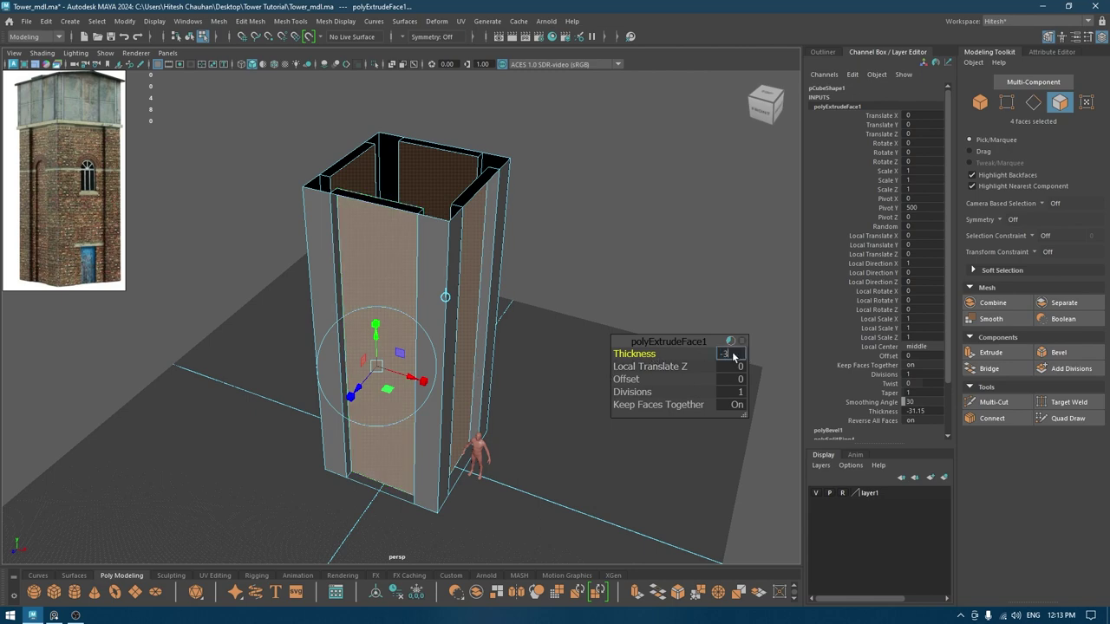
{"action": "type", "text": "0"}
{"action": "key", "text": "Return"}
{"action": "left_click_drag", "start_coordinate": [356, 372], "coordinate": [364, 318], "text": "alt"}
{"action": "scroll", "coordinate": [344, 405], "scroll_direction": "up", "scroll_amount": 4}
{"action": "left_click_drag", "start_coordinate": [391, 334], "coordinate": [325, 342], "text": "alt"}
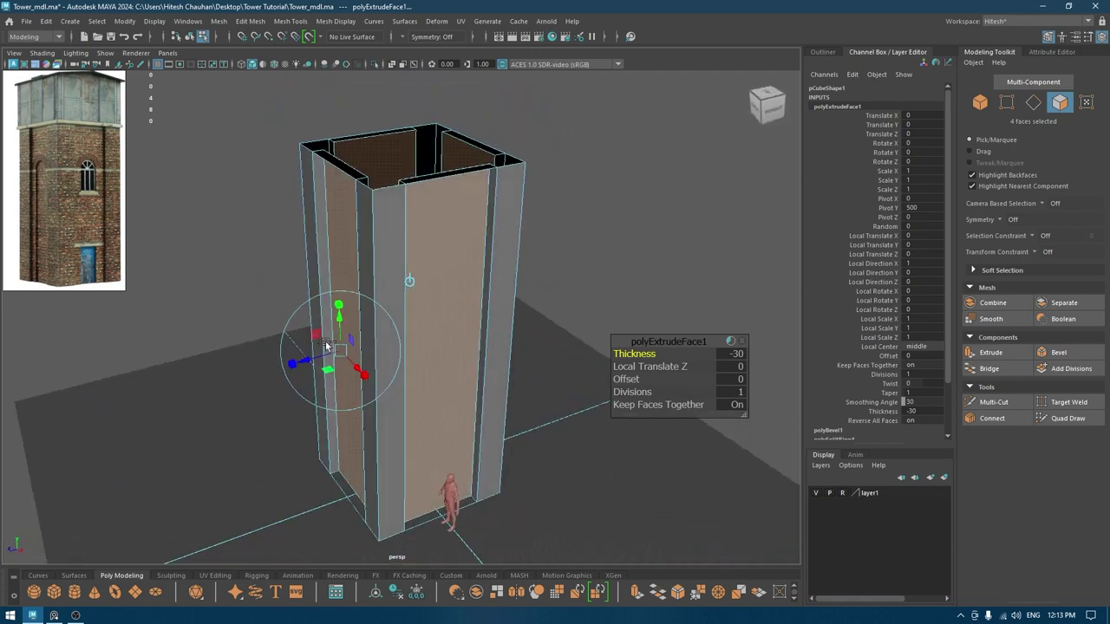
- Delete the eight narrow horizontal faces at the upper and lower ends of the recessed wall panels
{"action": "key", "text": "w"}
{"action": "left_click_drag", "start_coordinate": [390, 429], "coordinate": [469, 450], "text": "alt"}
{"action": "left_click", "coordinate": [403, 510]}
{"action": "left_click_drag", "start_coordinate": [456, 515], "coordinate": [534, 512], "text": "alt"}
{"action": "key", "text": "ctrl+shift+a"}
{"action": "right_click_drag", "start_coordinate": [633, 392], "coordinate": [649, 174], "text": "alt"}
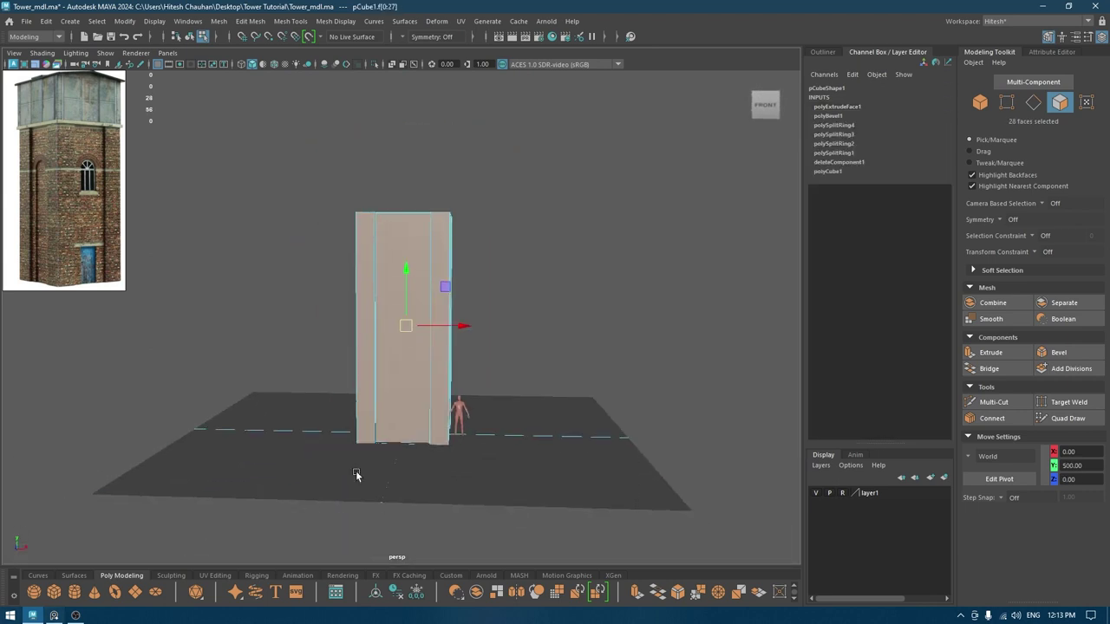
{"action": "left_click_drag", "start_coordinate": [570, 303], "coordinate": [219, 333]}
{"action": "left_click_drag", "start_coordinate": [627, 315], "coordinate": [563, 336], "text": "alt"}
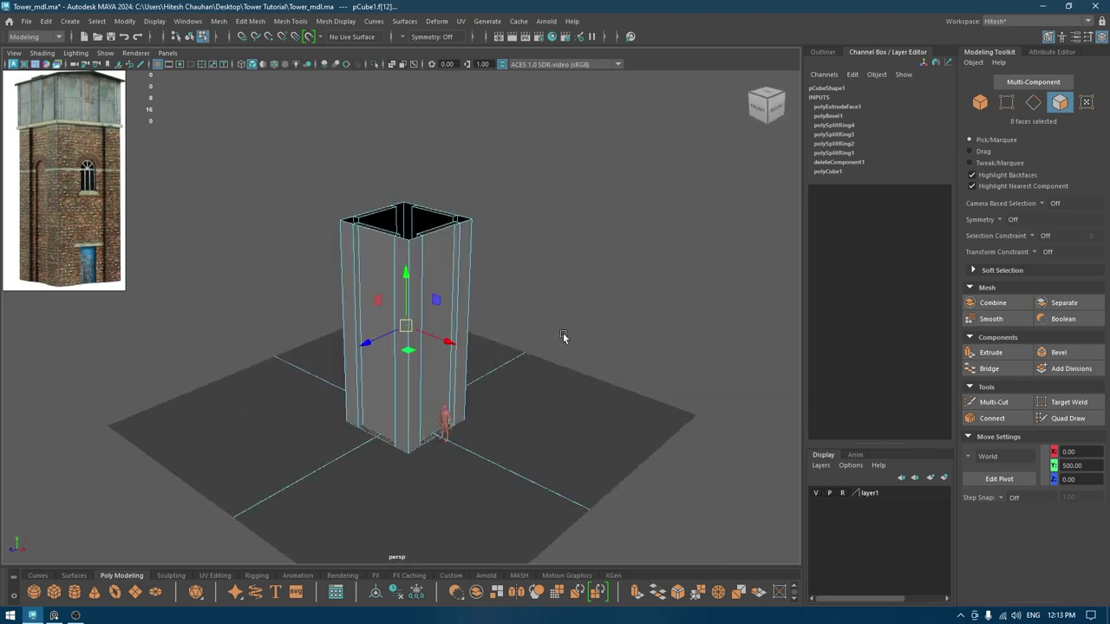
{"action": "left_click", "coordinate": [563, 337]}
- Examine the recessed walls and corner pillars of the tower from above, eye level and several sides
{"action": "key", "text": "space"}
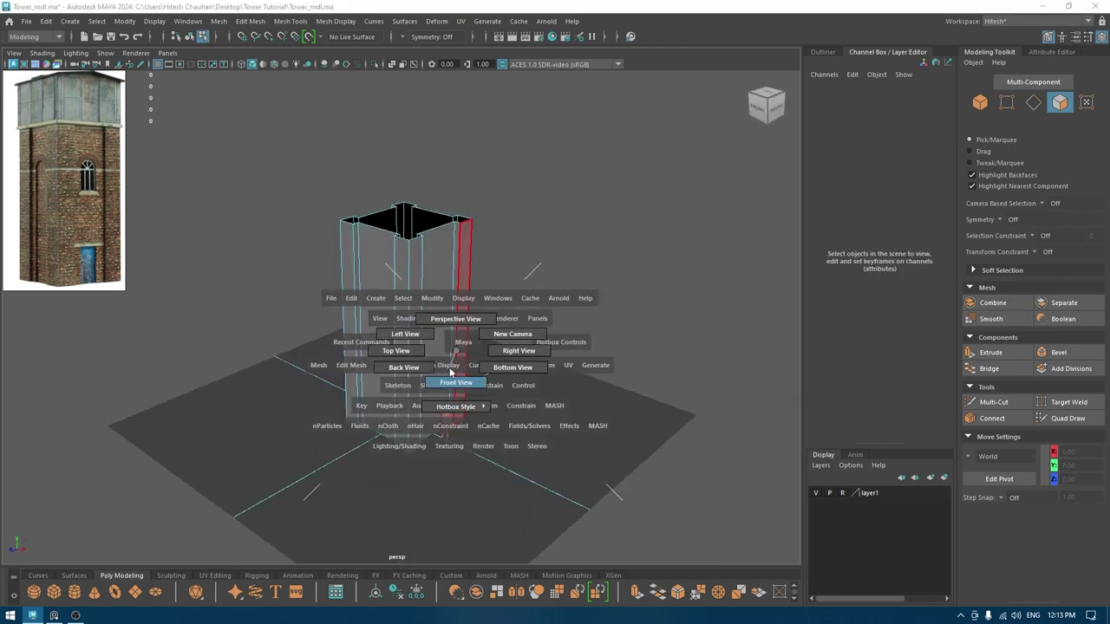
{"action": "left_click_drag", "start_coordinate": [454, 358], "coordinate": [453, 335]}
{"action": "scroll", "coordinate": [454, 322], "scroll_direction": "up", "scroll_amount": 5}
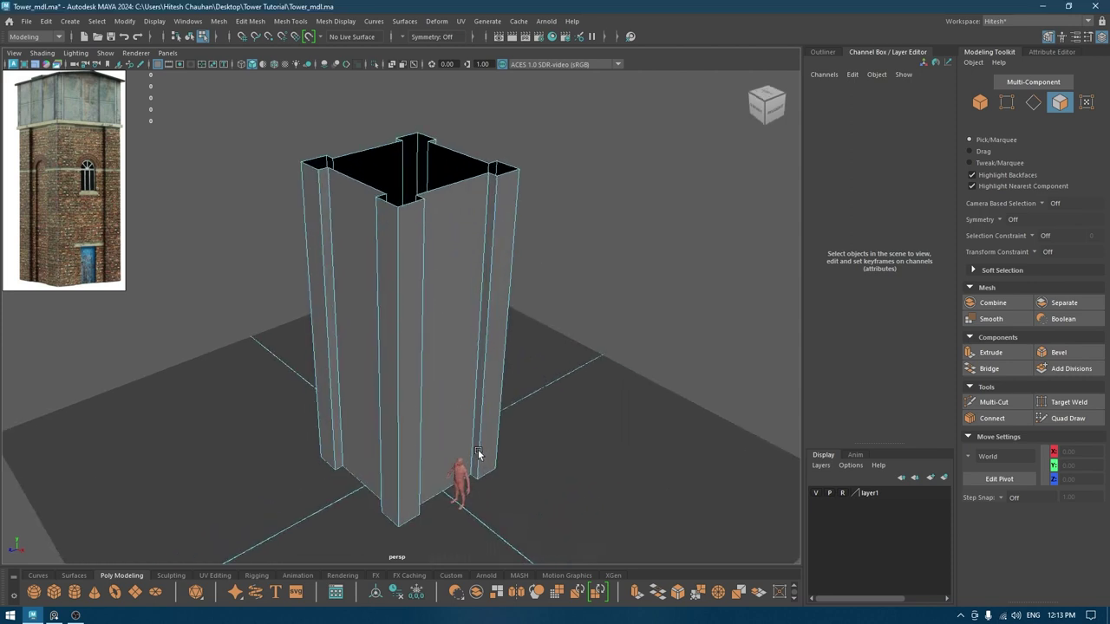
{"action": "middle_click_drag", "start_coordinate": [454, 318], "coordinate": [460, 413], "text": "alt"}
{"action": "left_click_drag", "start_coordinate": [460, 413], "coordinate": [488, 401], "text": "alt"}
{"action": "left_click_drag", "start_coordinate": [503, 442], "coordinate": [470, 464], "text": "alt"}
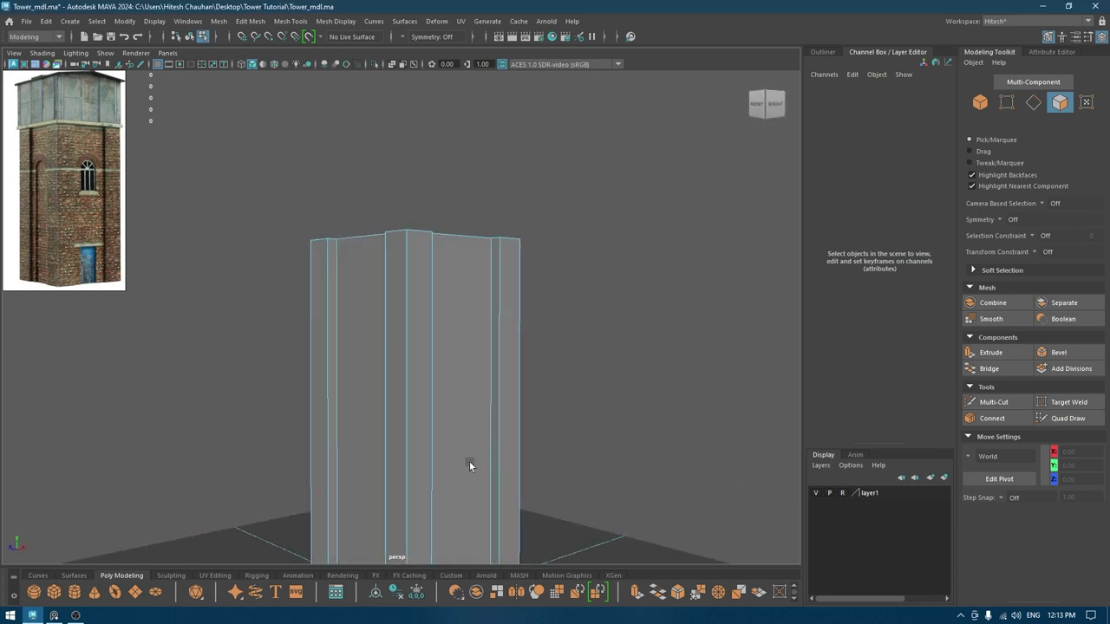
{"action": "scroll", "coordinate": [470, 464], "scroll_direction": "down", "scroll_amount": 2}
{"action": "middle_click_drag", "start_coordinate": [469, 458], "coordinate": [466, 386], "text": "alt"}
{"action": "left_click_drag", "start_coordinate": [466, 386], "coordinate": [447, 401], "text": "alt"}
{"action": "middle_click_drag", "start_coordinate": [456, 403], "coordinate": [474, 335], "text": "alt"}
{"action": "left_click_drag", "start_coordinate": [474, 335], "coordinate": [496, 335], "text": "alt"}
- Insert a horizontal edge loop around the tower above the human figure's head, at a height of about 222
{"action": "right_click_drag", "start_coordinate": [428, 276], "coordinate": [524, 205]}
{"action": "left_click_drag", "start_coordinate": [525, 223], "coordinate": [509, 290], "text": "alt"}
{"action": "scroll", "coordinate": [486, 291], "scroll_direction": "up", "scroll_amount": 3}
{"action": "right_click_drag", "start_coordinate": [467, 279], "coordinate": [394, 282], "text": "shift"}
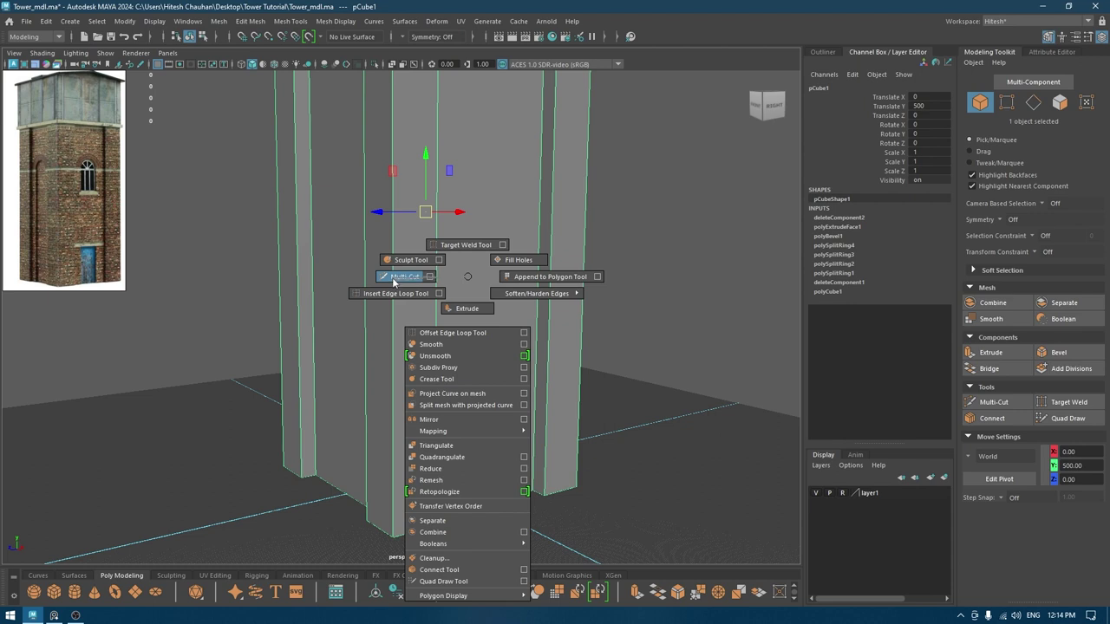
{"action": "right_click_drag", "start_coordinate": [394, 282], "coordinate": [395, 298], "text": "shift"}
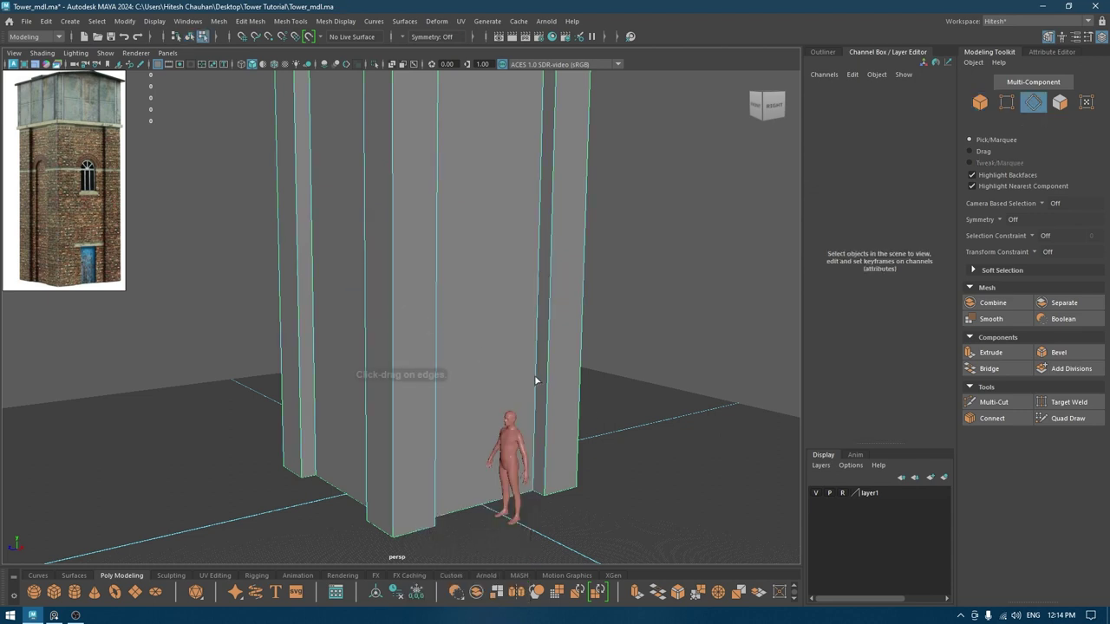
{"action": "left_click_drag", "start_coordinate": [535, 380], "coordinate": [545, 319], "text": "alt"}
{"action": "key", "text": "space"}
{"action": "scroll", "coordinate": [436, 151], "scroll_direction": "down", "scroll_amount": 3}
{"action": "scroll", "coordinate": [436, 152], "scroll_direction": "down", "scroll_amount": 10}
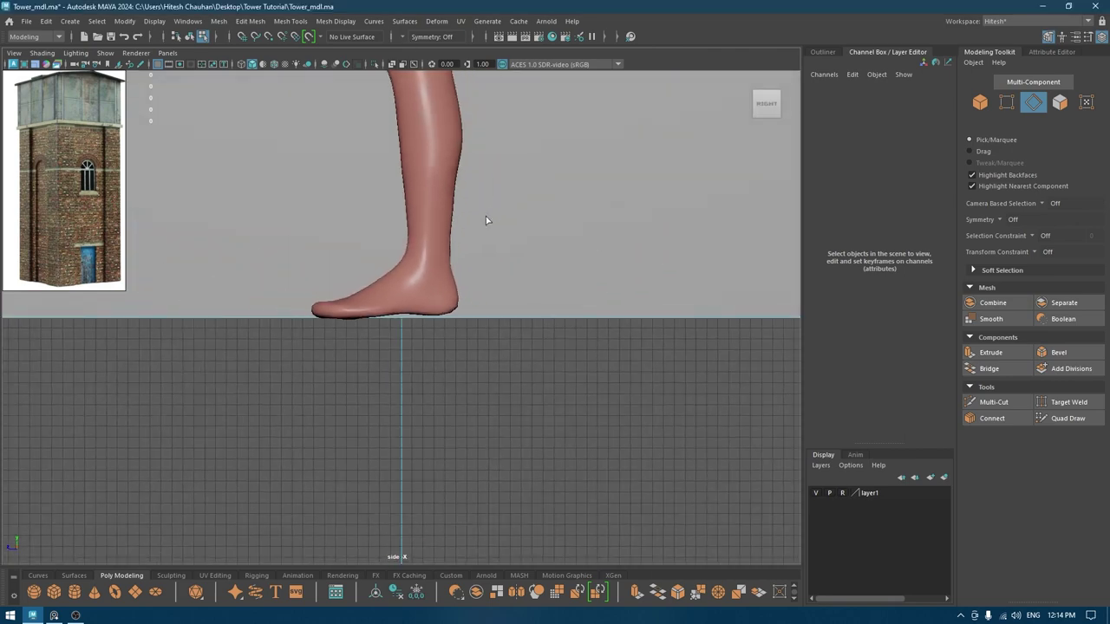
{"action": "scroll", "coordinate": [481, 239], "scroll_direction": "down", "scroll_amount": 8}
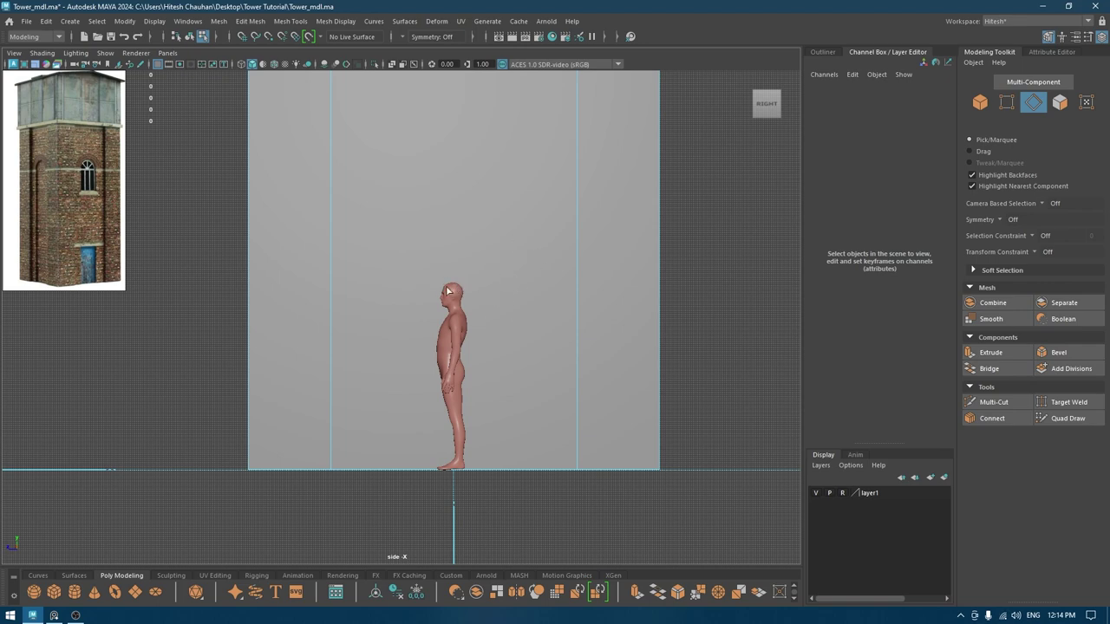
{"action": "left_click", "coordinate": [577, 230]}
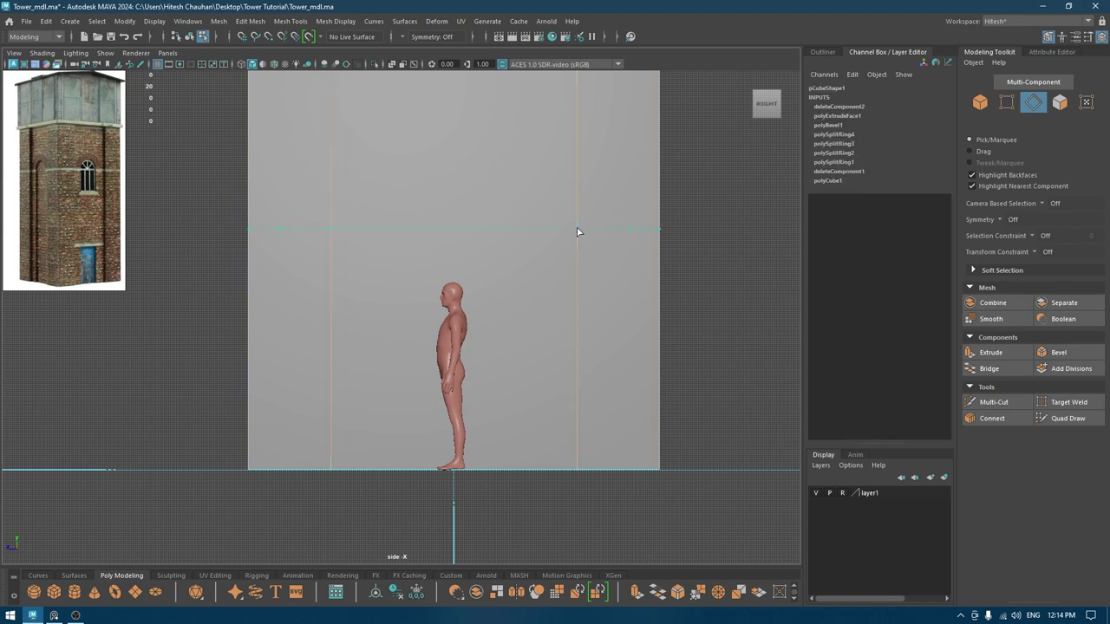
{"action": "left_click_drag", "start_coordinate": [580, 241], "coordinate": [578, 250]}
{"action": "left_click_drag", "start_coordinate": [578, 240], "coordinate": [513, 270]}
{"action": "key", "text": "w"}
- Split the recessed wall behind the human figure with a vertical edge loop down its centre
{"action": "key", "text": "space"}
{"action": "right_click_drag", "start_coordinate": [513, 271], "coordinate": [446, 176], "text": "alt"}
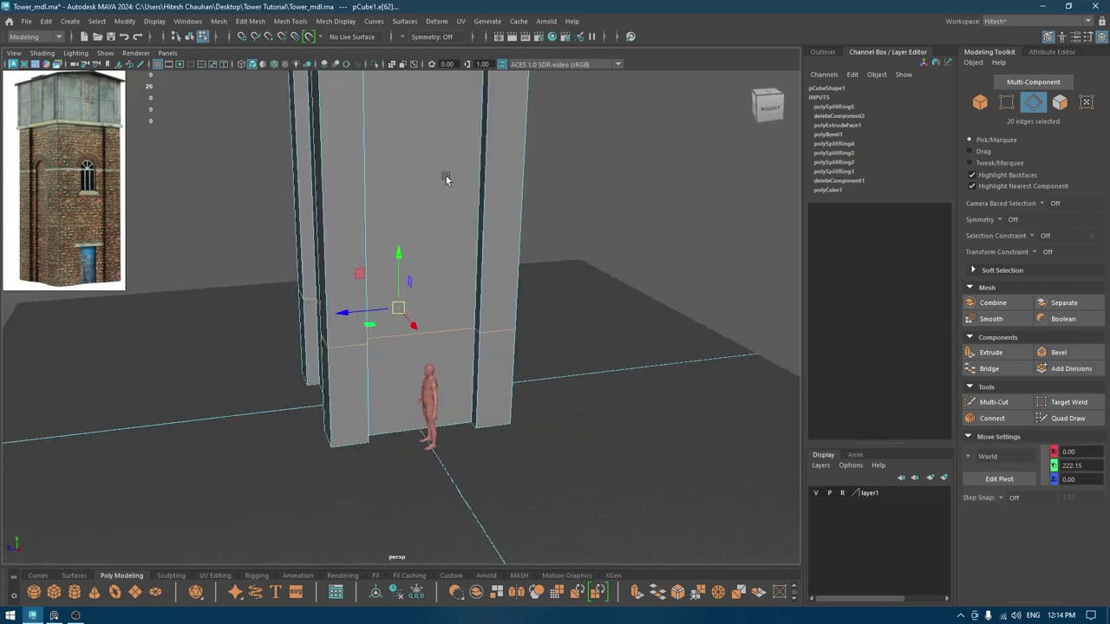
{"action": "left_click_drag", "start_coordinate": [446, 176], "coordinate": [467, 165], "text": "alt"}
{"action": "left_click", "coordinate": [479, 302]}
{"action": "right_click", "coordinate": [489, 243], "text": "ctrl"}
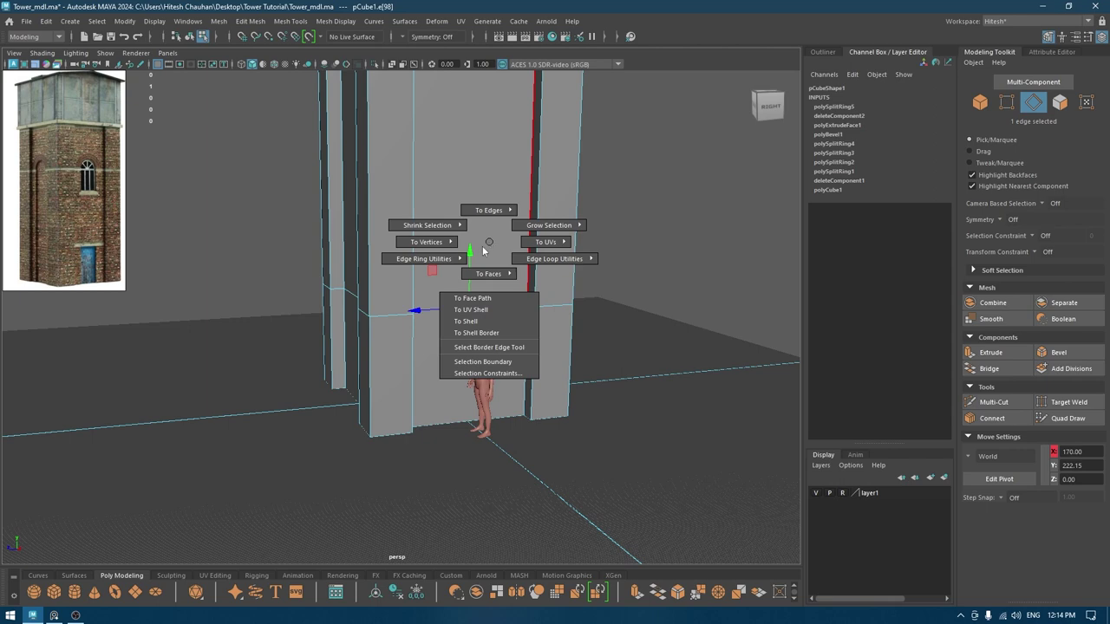
{"action": "right_click_drag", "start_coordinate": [484, 251], "coordinate": [475, 302], "text": "ctrl"}
{"action": "left_click_drag", "start_coordinate": [515, 307], "coordinate": [473, 323], "text": "alt"}
- Bevel the wall's new vertical centre edges with a fraction of 0.55
{"action": "key", "text": "ctrl+b"}
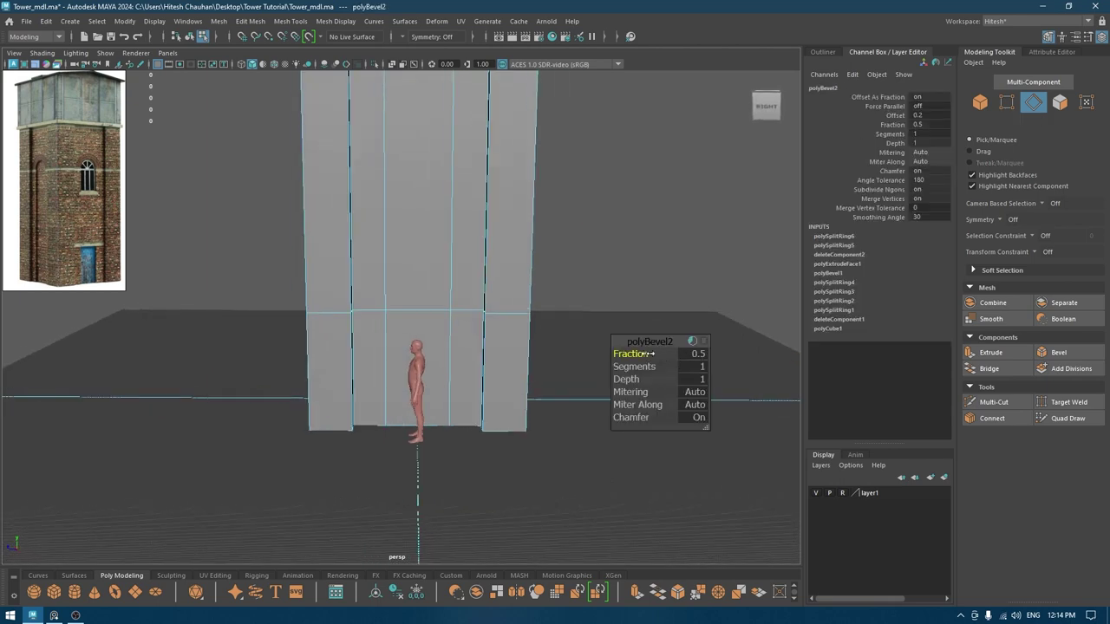
{"action": "left_click_drag", "start_coordinate": [633, 354], "coordinate": [646, 354]}
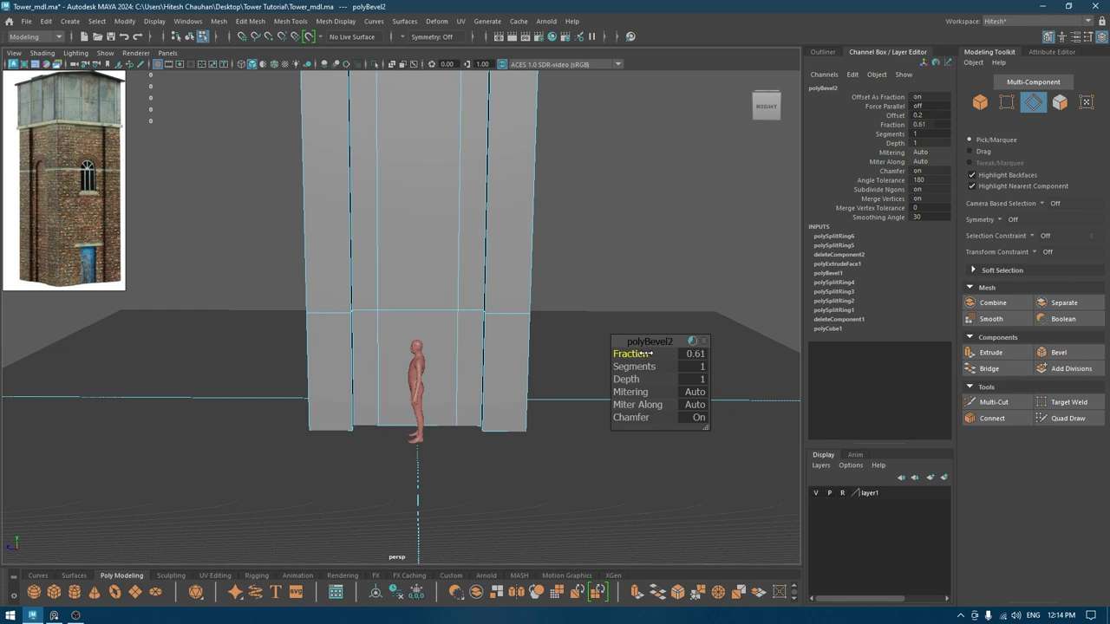
{"action": "left_click", "coordinate": [692, 353]}
{"action": "type", "text": "0.6"}
{"action": "key", "text": "Return"}
{"action": "type", "text": "0.5"}
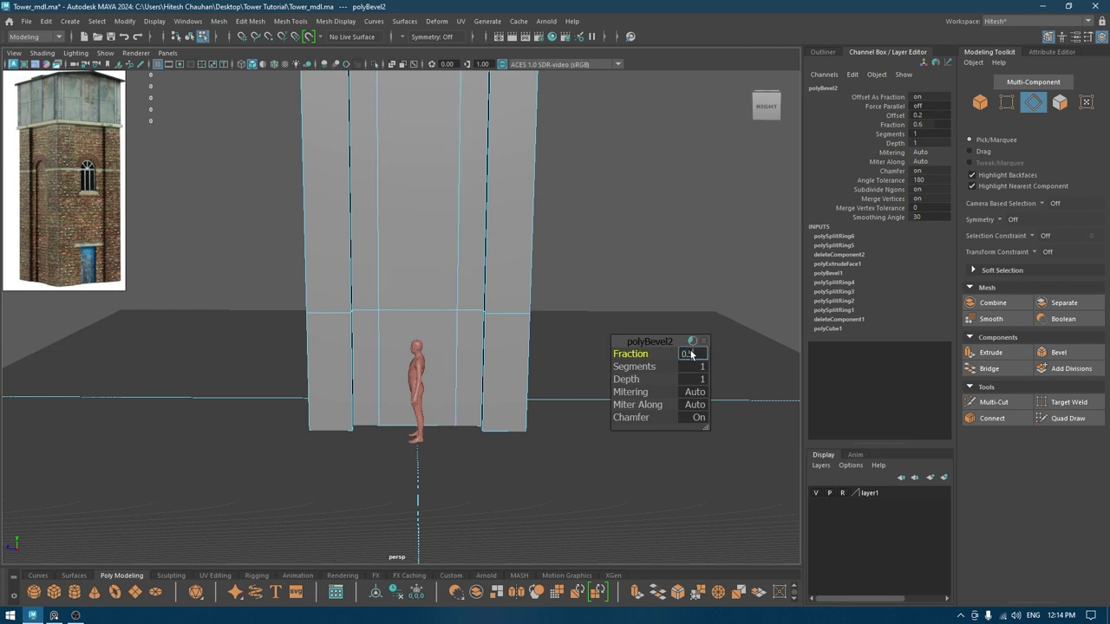
{"action": "type", "text": "5"}
{"action": "key", "text": "Return"}
- Extrude the lower middle face behind the human figure inward by about 13 units to recess the doorway
{"action": "left_click_drag", "start_coordinate": [510, 290], "coordinate": [660, 276], "text": "alt"}
{"action": "key", "text": "w"}
{"action": "key", "text": "F11"}
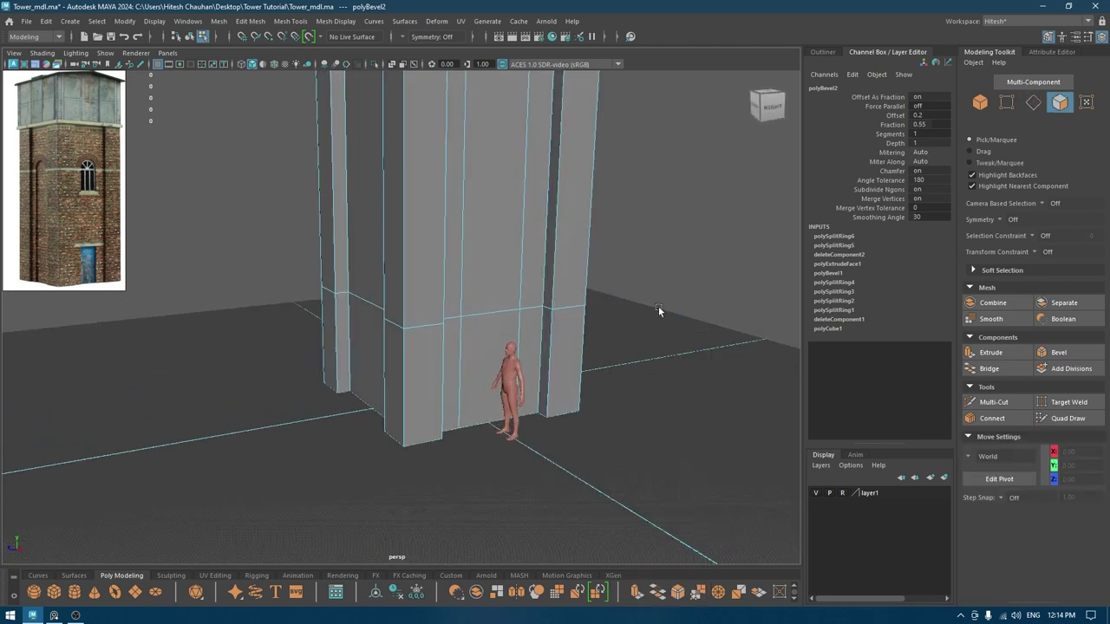
{"action": "left_click", "coordinate": [488, 351]}
{"action": "left_click_drag", "start_coordinate": [487, 351], "coordinate": [503, 431], "text": "alt"}
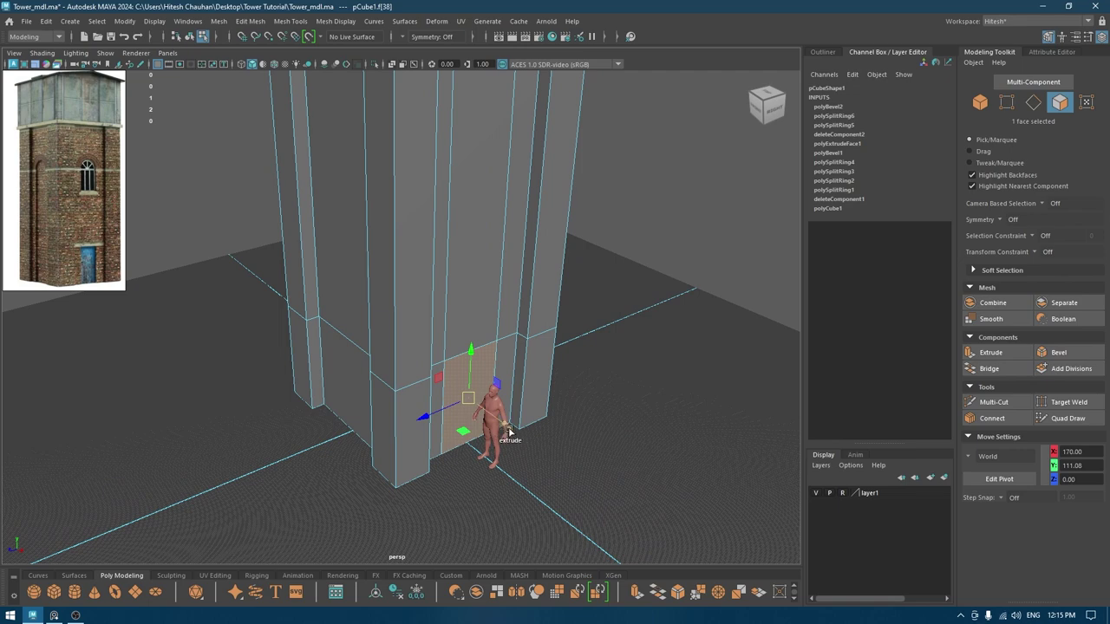
{"action": "key", "text": "ctrl+e"}
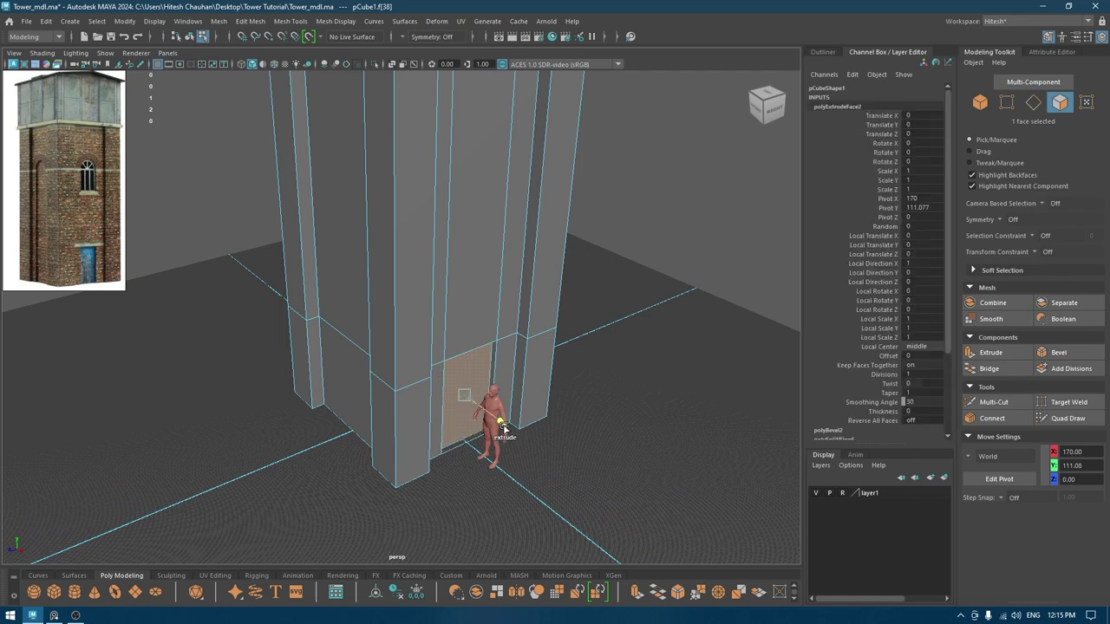
{"action": "left_click_drag", "start_coordinate": [503, 428], "coordinate": [424, 413], "text": "shift"}
- Delete the thin floor face and the recessed back face of the doorway to open the entrance
{"action": "left_click", "coordinate": [416, 397]}
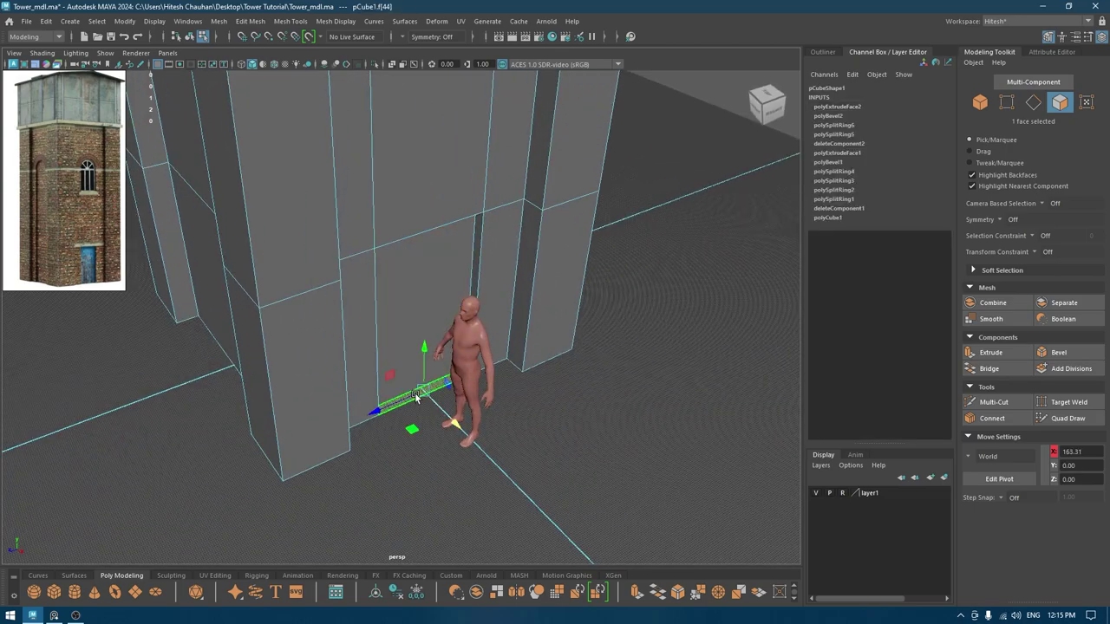
{"action": "key", "text": "Delete"}
{"action": "left_click_drag", "start_coordinate": [436, 413], "coordinate": [436, 376], "text": "alt"}
{"action": "scroll", "coordinate": [418, 234], "scroll_direction": "down", "scroll_amount": 3}
{"action": "left_click_drag", "start_coordinate": [416, 233], "coordinate": [387, 216], "text": "alt"}
{"action": "scroll", "coordinate": [388, 216], "scroll_direction": "up", "scroll_amount": 5}
{"action": "middle_click_drag", "start_coordinate": [389, 227], "coordinate": [459, 409], "text": "alt"}
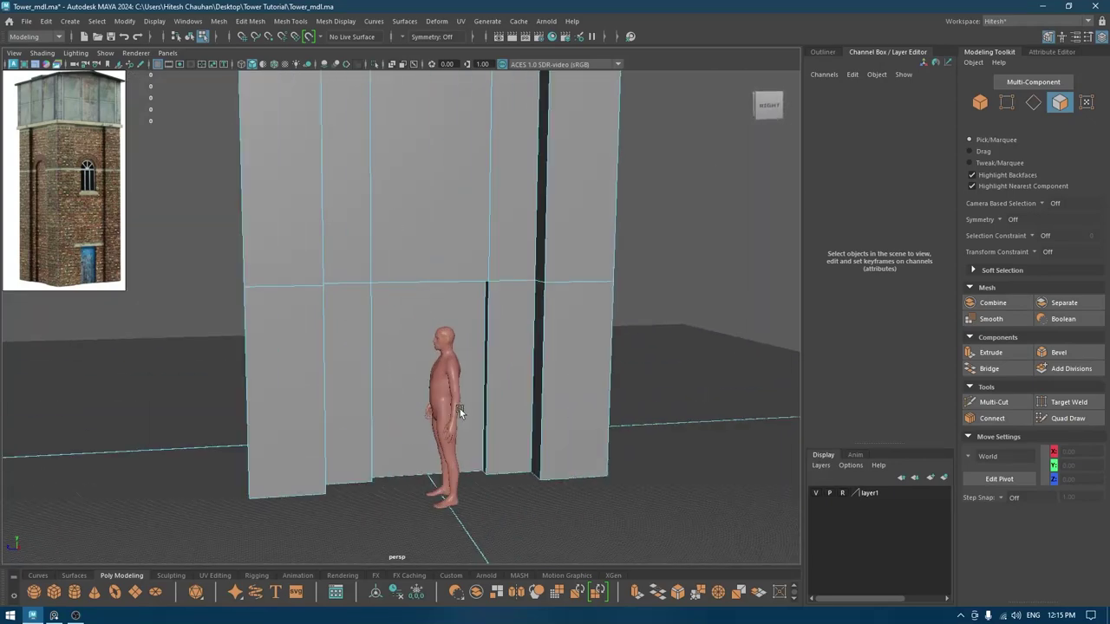
{"action": "scroll", "coordinate": [460, 408], "scroll_direction": "up", "scroll_amount": 1}
{"action": "left_click_drag", "start_coordinate": [435, 346], "coordinate": [440, 287], "text": "alt"}
{"action": "left_click", "coordinate": [425, 280]}
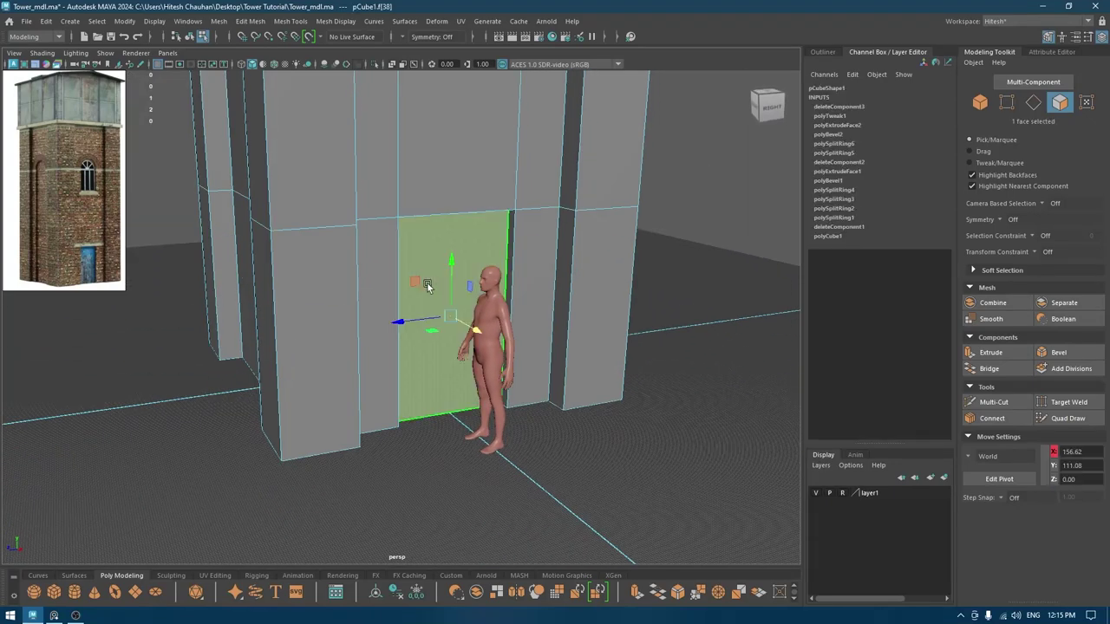
{"action": "key", "text": "Delete"}
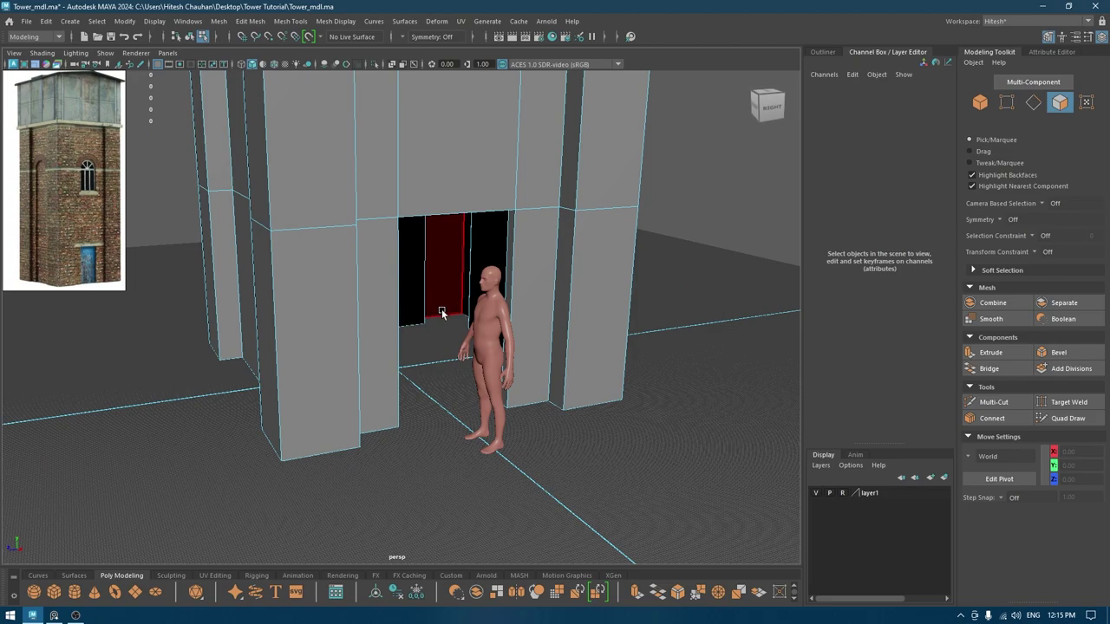
- Split the tower's vertical edges above the doorway with a horizontal loop and raise it to a height of about 804
{"action": "left_click_drag", "start_coordinate": [529, 295], "coordinate": [399, 256], "text": "alt"}
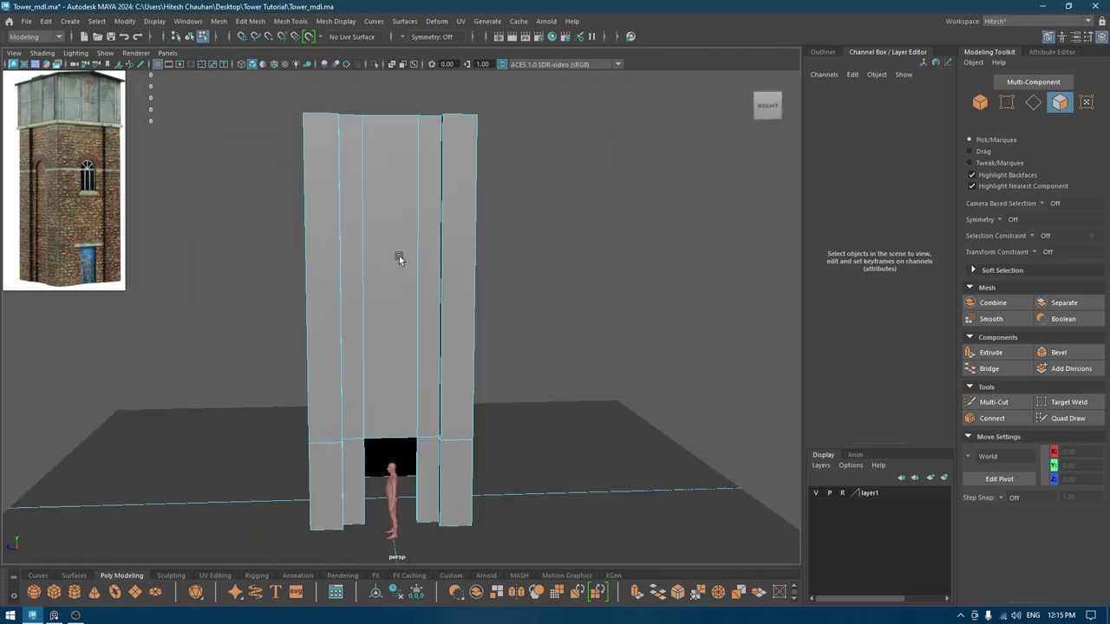
{"action": "scroll", "coordinate": [399, 258], "scroll_direction": "up", "scroll_amount": 5}
{"action": "middle_click_drag", "start_coordinate": [400, 273], "coordinate": [388, 319], "text": "alt"}
{"action": "left_click_drag", "start_coordinate": [388, 319], "coordinate": [400, 259], "text": "alt"}
{"action": "right_click_drag", "start_coordinate": [423, 274], "coordinate": [263, 339]}
{"action": "left_click", "coordinate": [399, 292]}
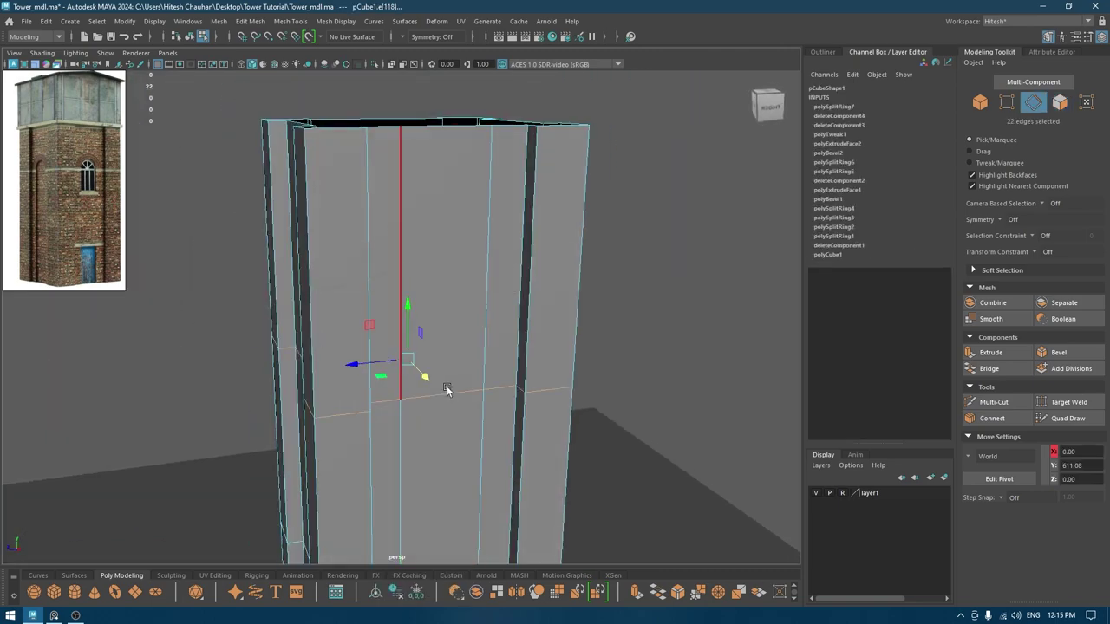
{"action": "right_click_drag", "start_coordinate": [447, 390], "coordinate": [444, 325], "text": "alt"}
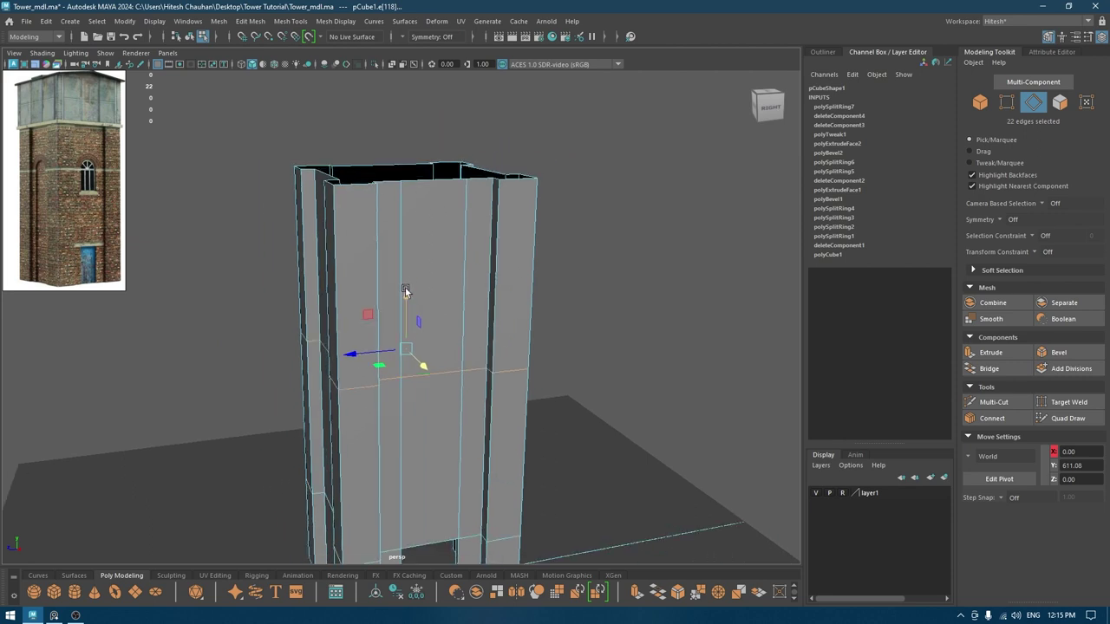
{"action": "left_click_drag", "start_coordinate": [405, 288], "coordinate": [414, 198]}
{"action": "middle_click_drag", "start_coordinate": [454, 256], "coordinate": [456, 194], "text": "alt"}
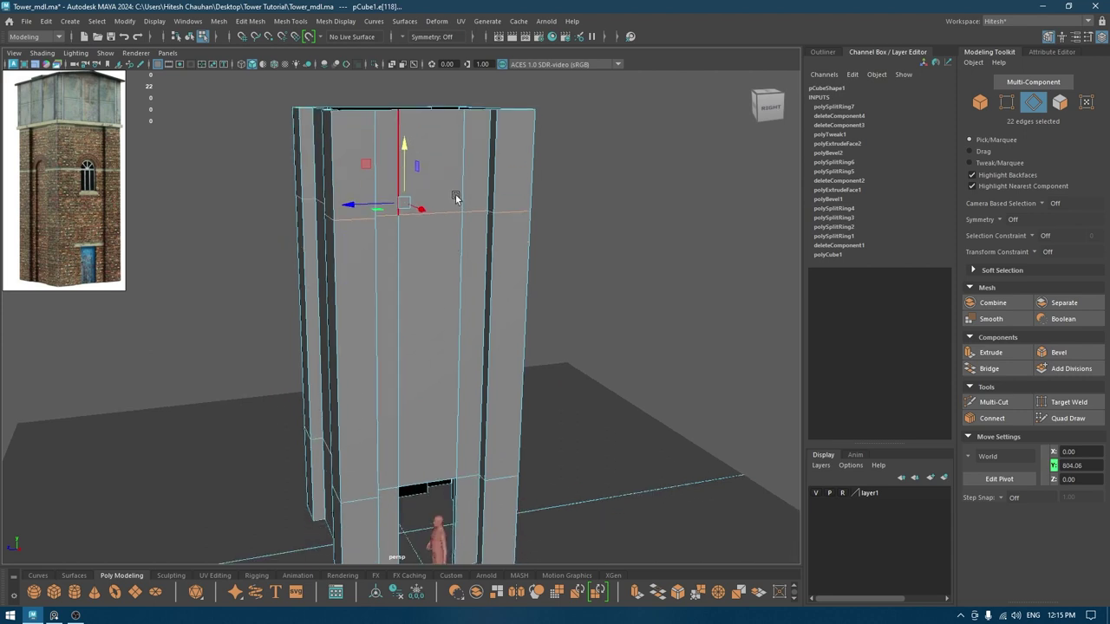
- Add another horizontal edge loop midway between the doorway and the upper loop, and raise it slightly
{"action": "left_click_drag", "start_coordinate": [424, 282], "coordinate": [435, 287], "text": "alt"}
{"action": "left_click", "coordinate": [404, 280]}
{"action": "right_click_drag", "start_coordinate": [404, 280], "coordinate": [286, 354], "text": "ctrl"}
{"action": "left_click_drag", "start_coordinate": [407, 278], "coordinate": [407, 247]}
{"action": "left_click_drag", "start_coordinate": [436, 272], "coordinate": [425, 247], "text": "alt"}
- Return to object selection and create a polygon cylinder at the origin in the side view
{"action": "right_click_drag", "start_coordinate": [431, 244], "coordinate": [490, 228]}
{"action": "left_click_drag", "start_coordinate": [573, 238], "coordinate": [480, 291], "text": "alt"}
{"action": "left_click", "coordinate": [586, 238]}
{"action": "left_click", "coordinate": [449, 260]}
{"action": "key", "text": "space"}
{"action": "left_click_drag", "start_coordinate": [530, 265], "coordinate": [602, 269]}
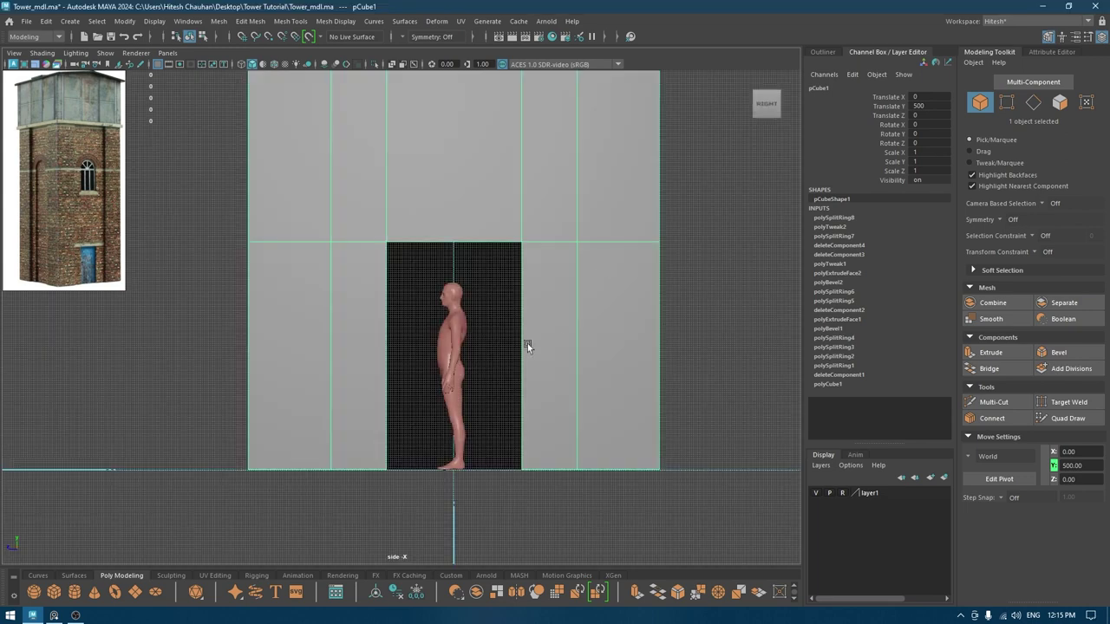
{"action": "key", "text": "f"}
{"action": "right_click_drag", "start_coordinate": [636, 240], "coordinate": [577, 276], "text": "shift"}
{"action": "right_click_drag", "start_coordinate": [632, 243], "coordinate": [571, 249], "text": "shift"}
{"action": "left_click", "coordinate": [634, 241]}
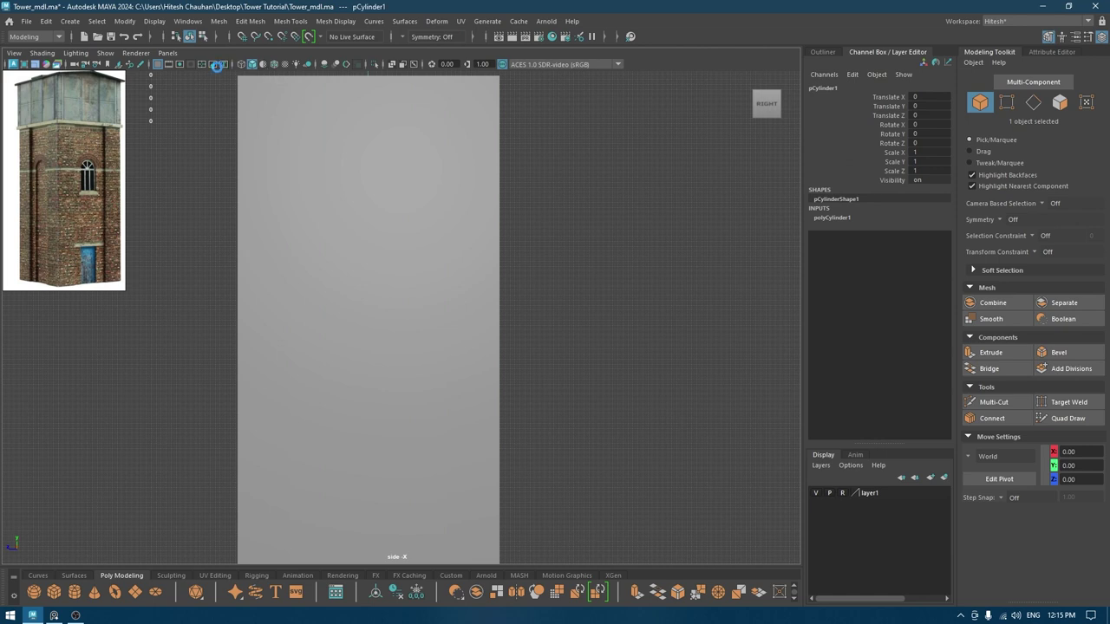
- Turn on wireframe on shaded and ambient occlusion in the viewport display
{"action": "left_click", "coordinate": [262, 65]}
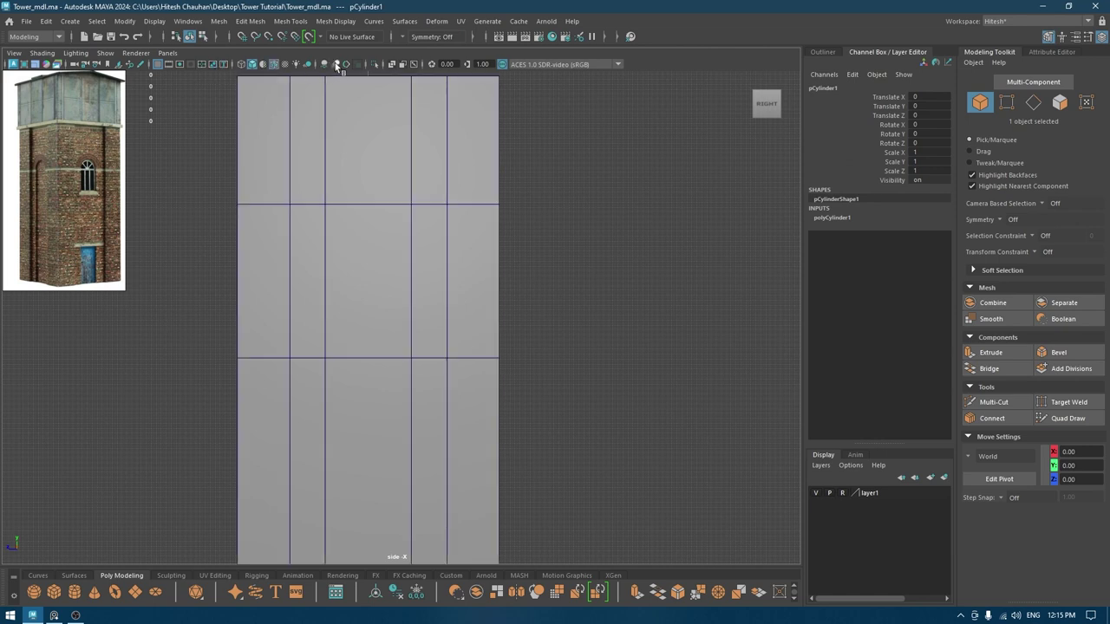
{"action": "left_click", "coordinate": [324, 64]}
{"action": "scroll", "coordinate": [435, 257], "scroll_direction": "down", "scroll_amount": 1}
- Move the cylinder out in front of the doorway, to about 311 along X
{"action": "key", "text": "space"}
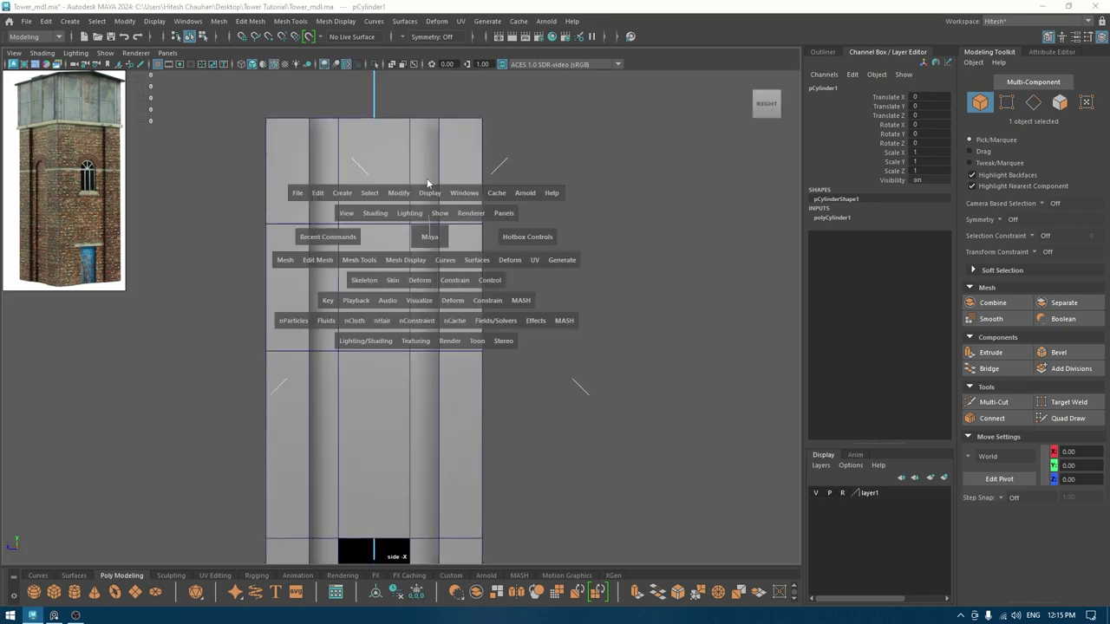
{"action": "left_click_drag", "start_coordinate": [430, 237], "coordinate": [428, 186]}
{"action": "scroll", "coordinate": [496, 381], "scroll_direction": "down", "scroll_amount": 1}
{"action": "left_click_drag", "start_coordinate": [455, 479], "coordinate": [514, 526]}
- Set the cylinder's radius to 25 and its height to 50
{"action": "key", "text": "t"}
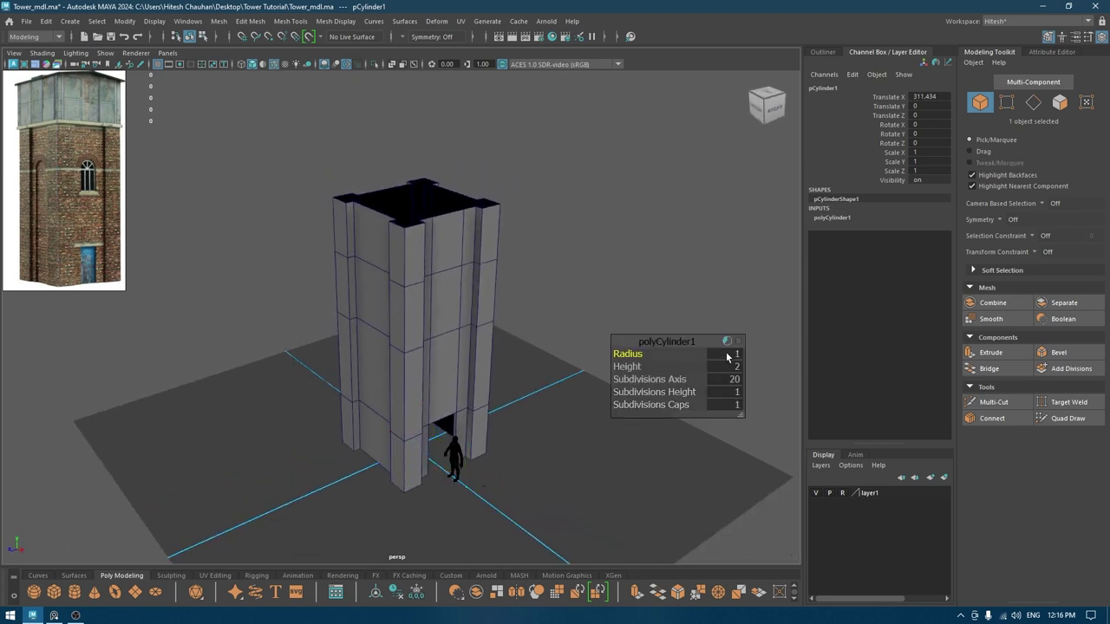
{"action": "left_click", "coordinate": [728, 355]}
{"action": "key", "text": "Tab"}
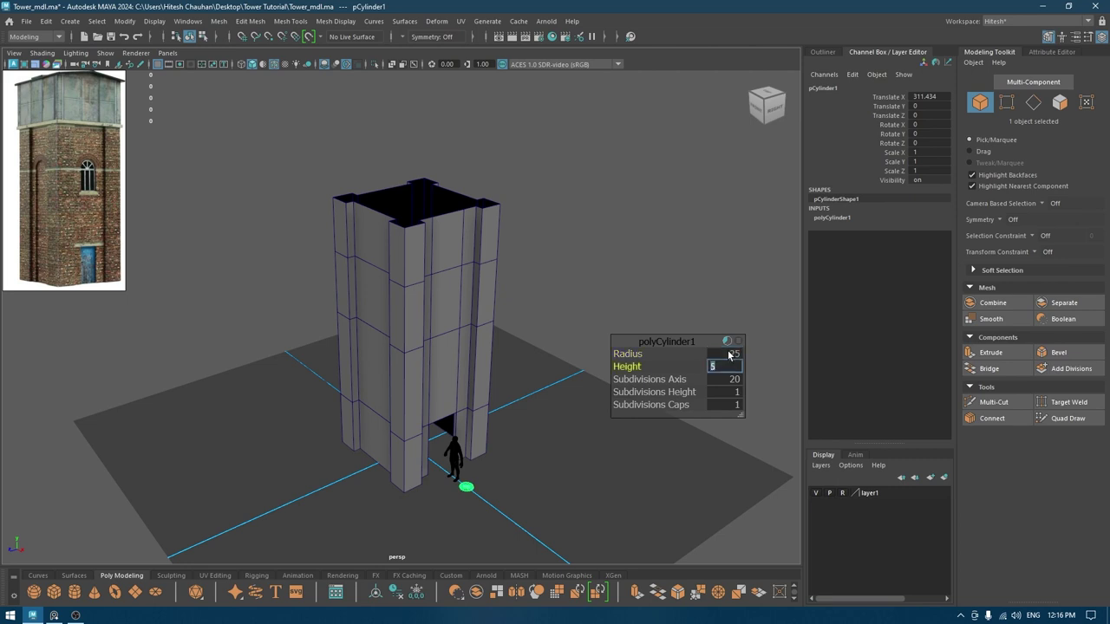
{"action": "type", "text": "50"}
{"action": "key", "text": "Return"}
- Rotate the cylinder -90 degrees about Z so its round end faces the doorway wall
{"action": "key", "text": "w"}
{"action": "key", "text": "e"}
{"action": "key", "text": "space"}
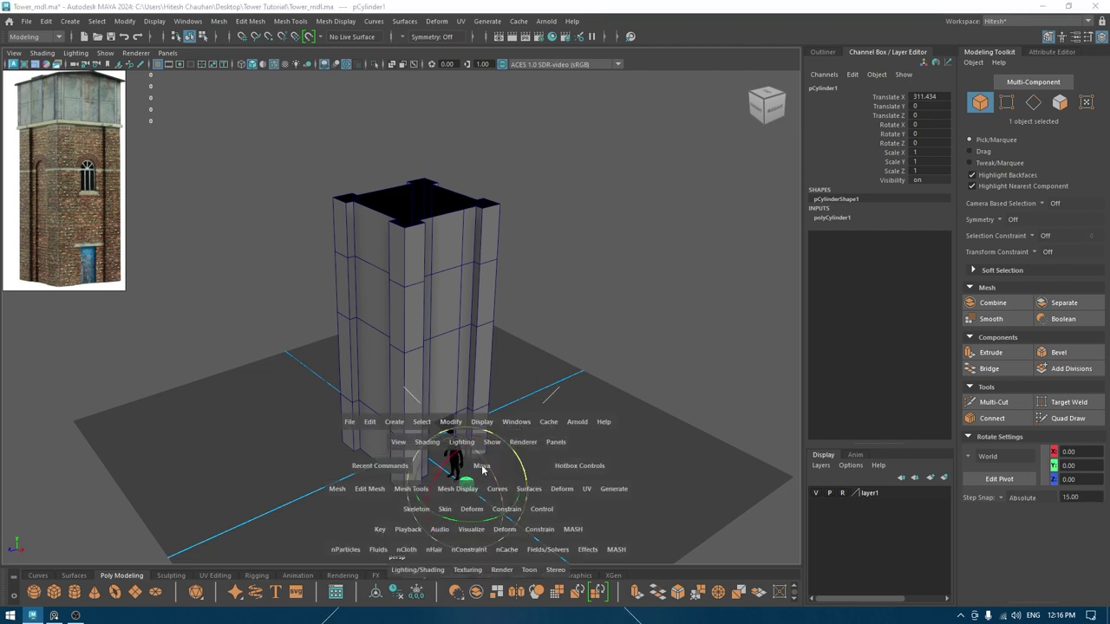
{"action": "left_click_drag", "start_coordinate": [468, 477], "coordinate": [536, 468]}
{"action": "middle_click_drag", "start_coordinate": [542, 422], "coordinate": [586, 87], "text": "alt"}
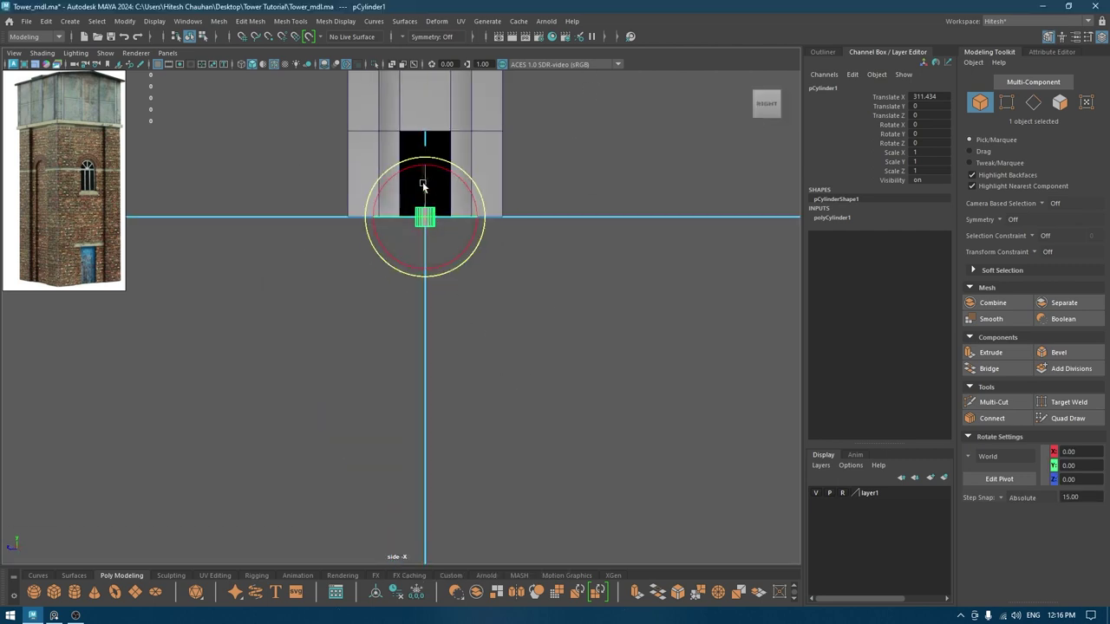
{"action": "left_click_drag", "start_coordinate": [426, 181], "coordinate": [425, 243]}
- Raise the cylinder to a height of about 734, in front of the upper wall section
{"action": "key", "text": "w"}
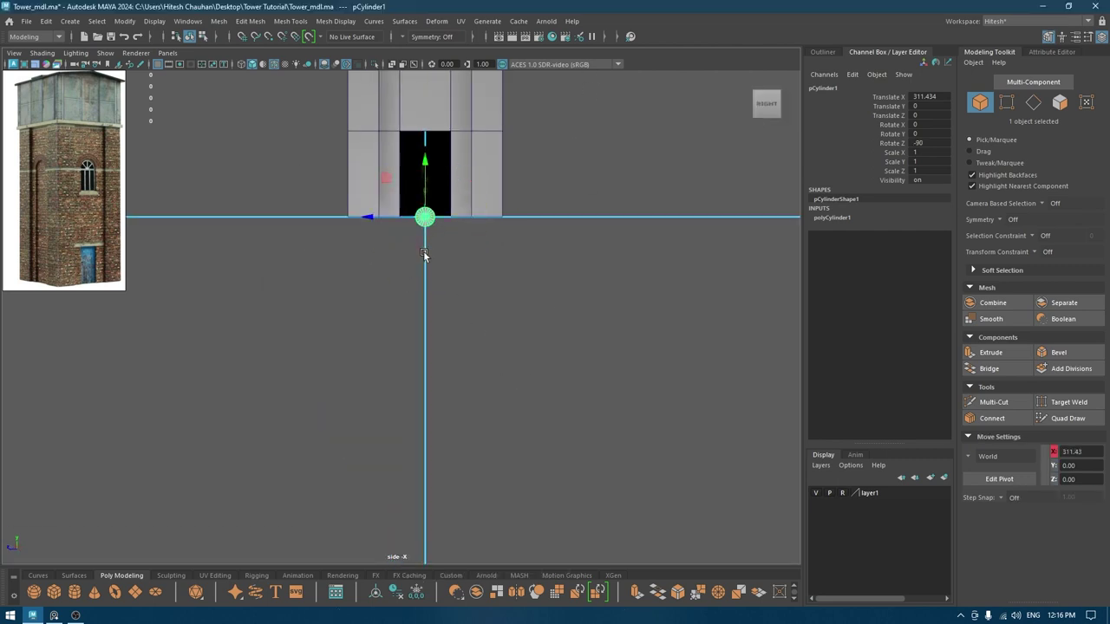
{"action": "scroll", "coordinate": [464, 230], "scroll_direction": "down", "scroll_amount": 1}
{"action": "middle_click_drag", "start_coordinate": [473, 220], "coordinate": [490, 459], "text": "alt"}
{"action": "left_click_drag", "start_coordinate": [446, 401], "coordinate": [448, 152]}
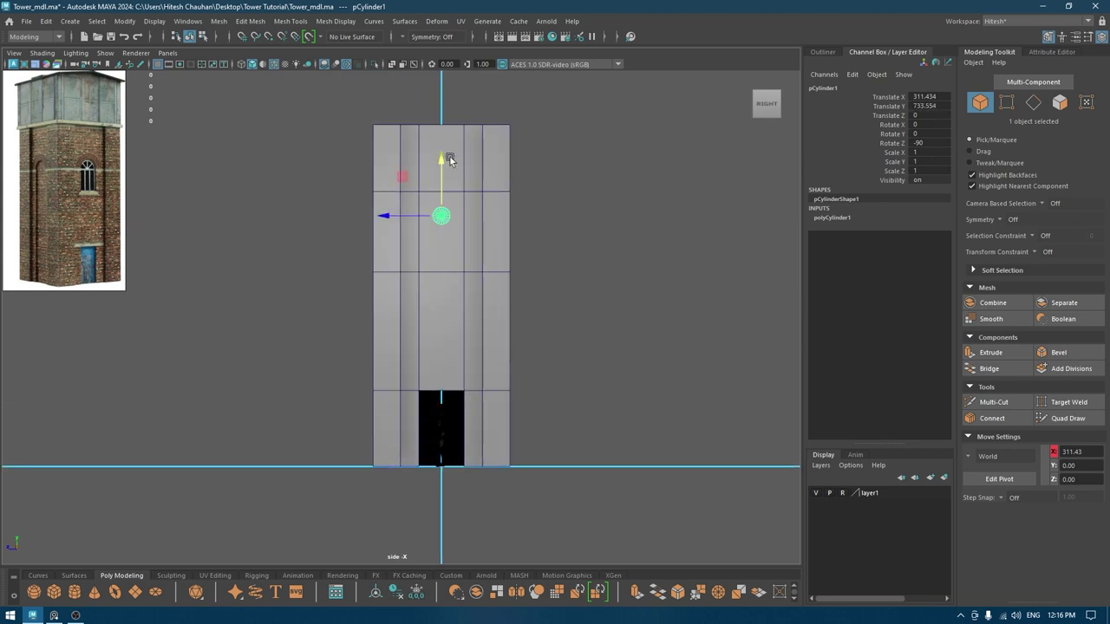
- Set the cylinder's axis subdivisions to 14
{"action": "scroll", "coordinate": [555, 286], "scroll_direction": "up", "scroll_amount": 7}
{"action": "middle_click_drag", "start_coordinate": [572, 110], "coordinate": [414, 415], "text": "alt"}
{"action": "scroll", "coordinate": [437, 505], "scroll_direction": "up", "scroll_amount": 1}
{"action": "key", "text": "t"}
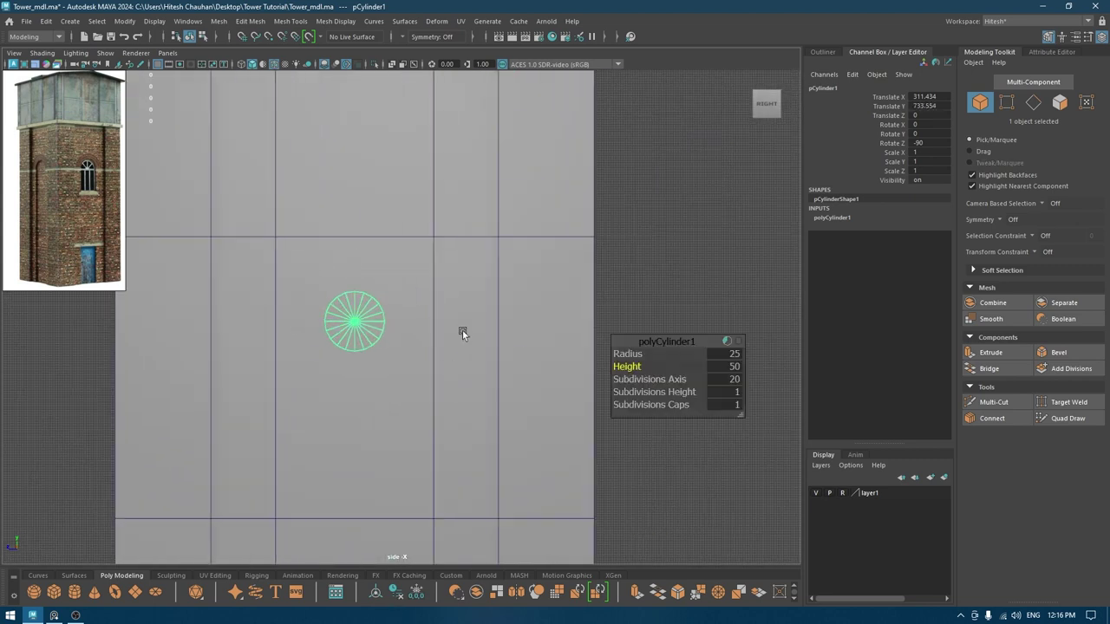
{"action": "left_click", "coordinate": [733, 380]}
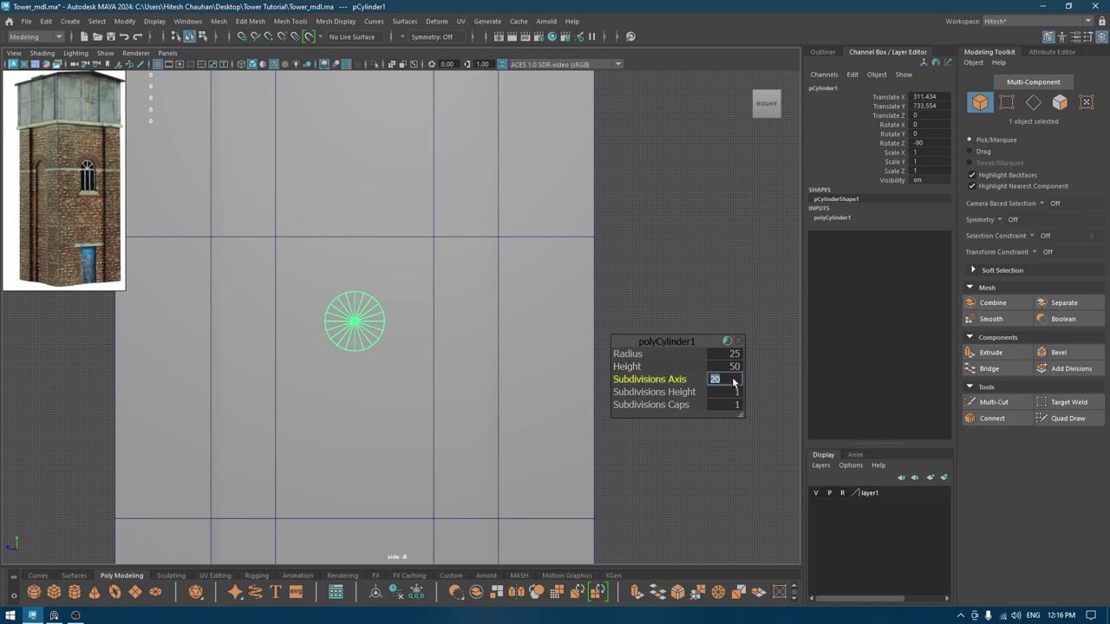
{"action": "type", "text": "14"}
{"action": "key", "text": "Return"}
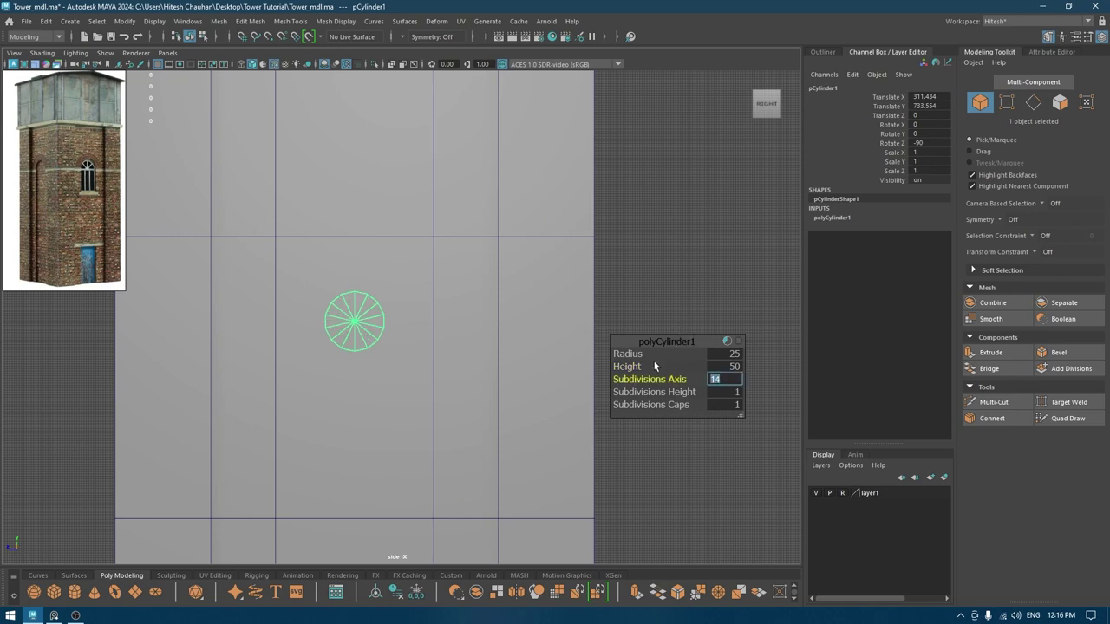
- Enlarge the cylinder's radius to about 67 so it spans the width of the wall's middle panel
{"action": "left_click_drag", "start_coordinate": [639, 354], "coordinate": [1104, 517]}
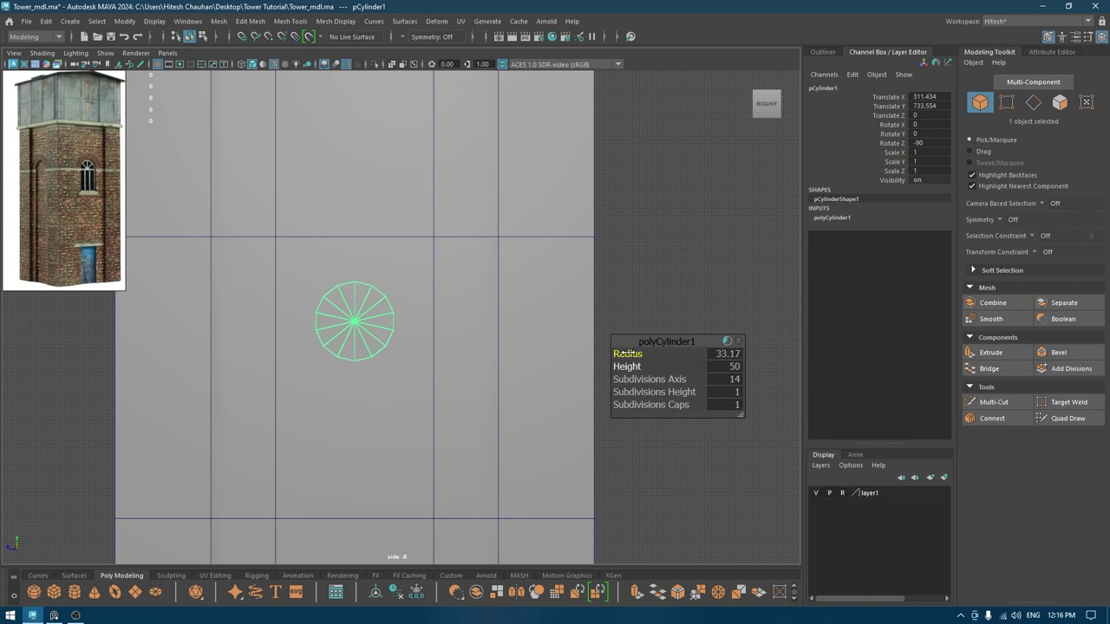
{"action": "left_click_drag", "start_coordinate": [628, 353], "coordinate": [1106, 490]}
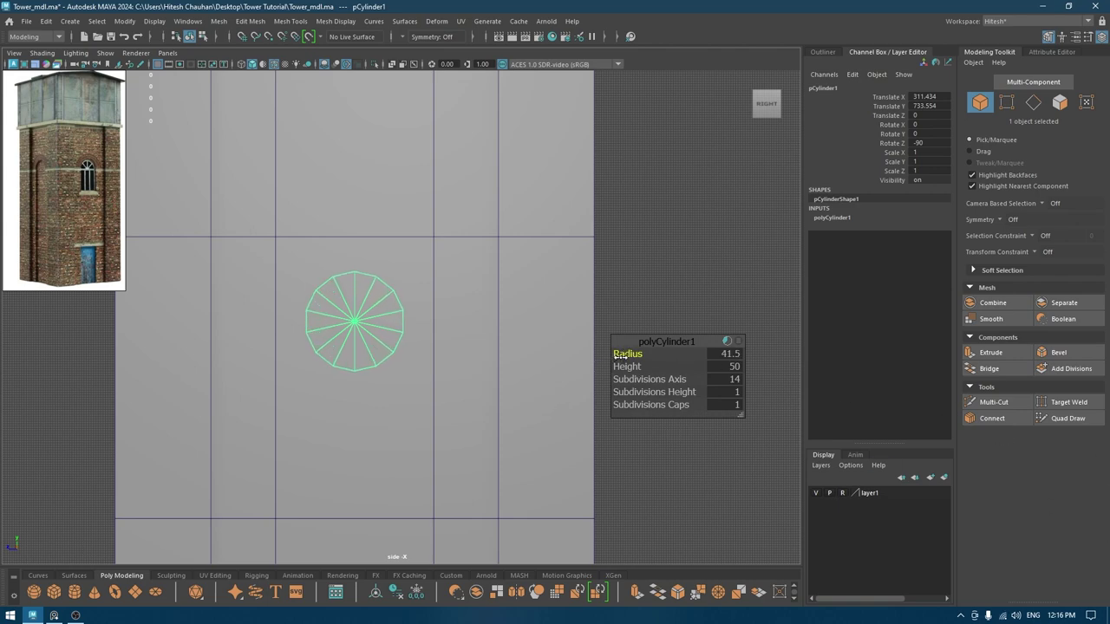
{"action": "left_click_drag", "start_coordinate": [617, 356], "coordinate": [848, 406]}
{"action": "left_click_drag", "start_coordinate": [616, 354], "coordinate": [1107, 488]}
{"action": "left_click_drag", "start_coordinate": [620, 355], "coordinate": [1103, 443]}
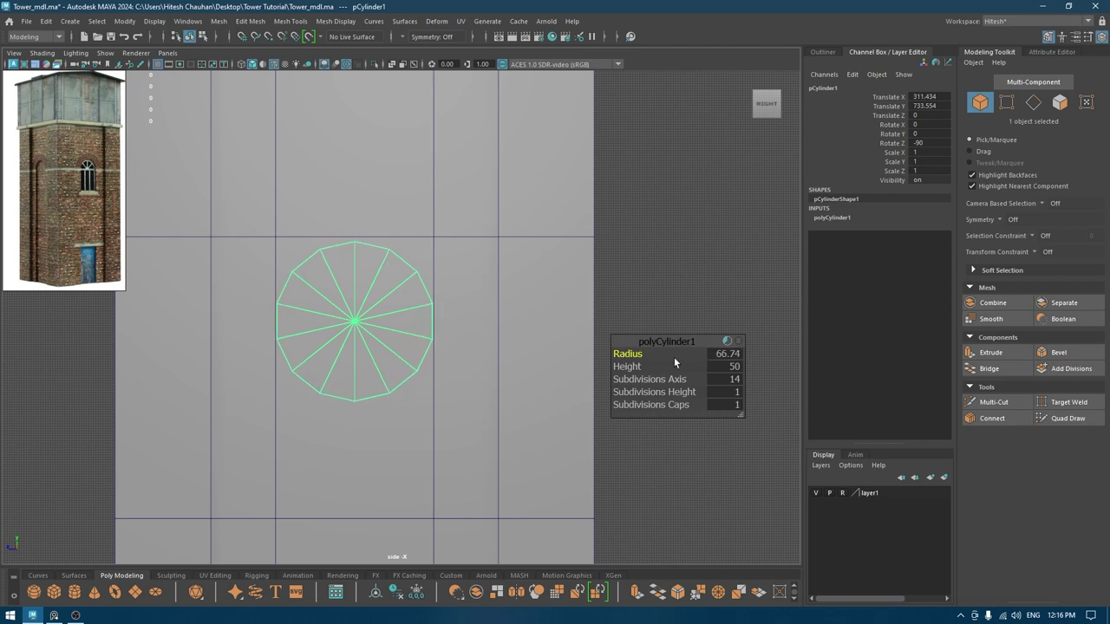
{"action": "left_click_drag", "start_coordinate": [656, 359], "coordinate": [664, 359]}
- Lower the cylinder to a height of about 729, with its top just under the upper horizontal edge line
{"action": "key", "text": "w"}
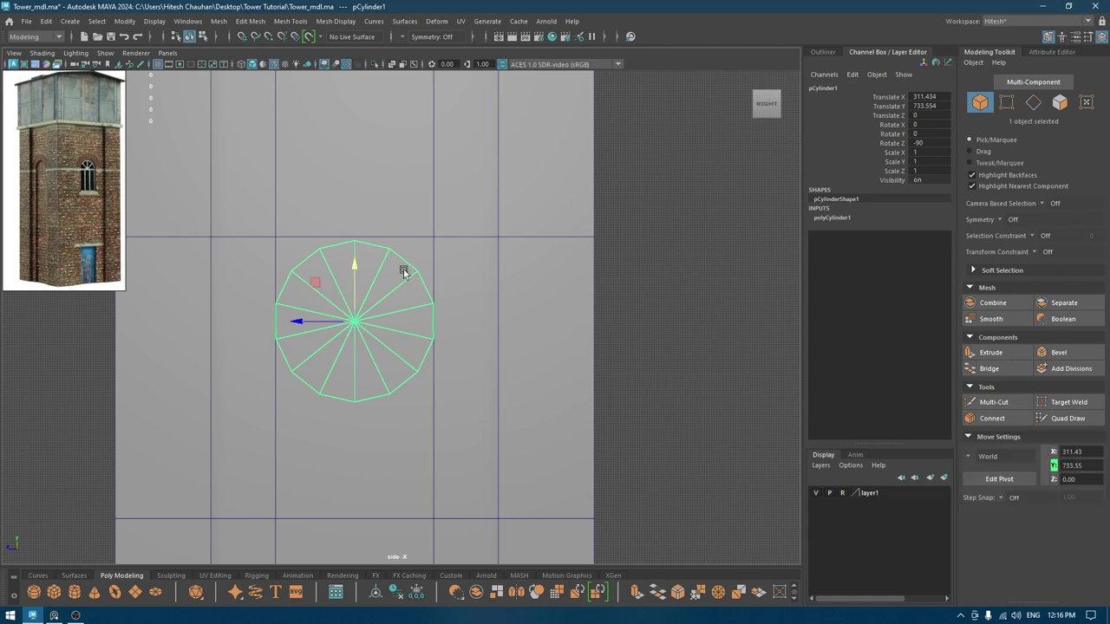
{"action": "left_click_drag", "start_coordinate": [355, 271], "coordinate": [355, 261]}
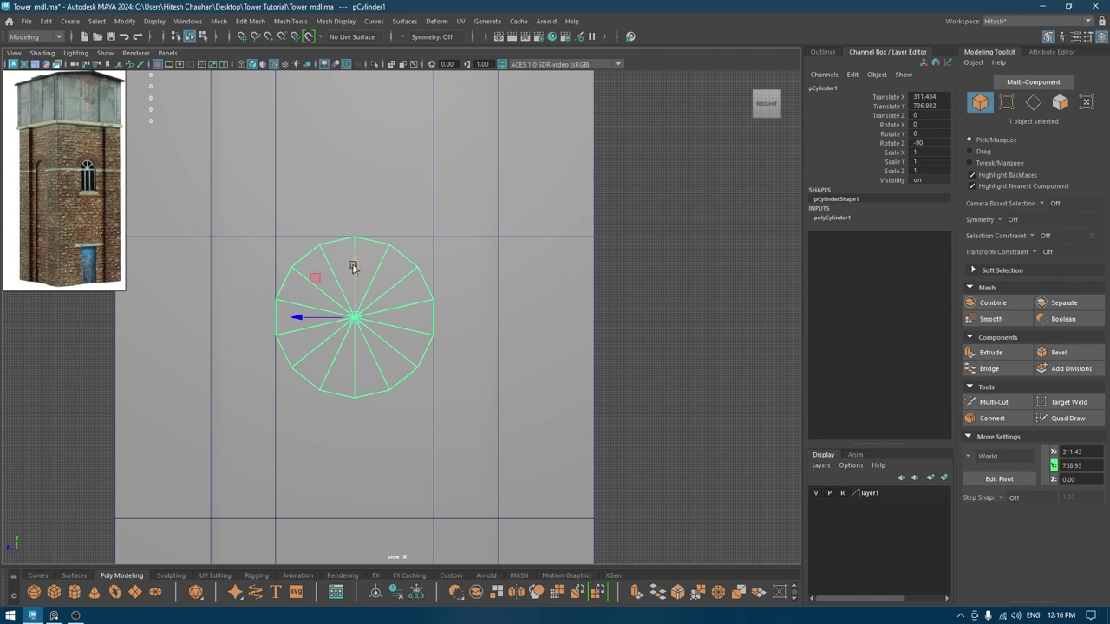
{"action": "left_click_drag", "start_coordinate": [353, 265], "coordinate": [355, 276]}
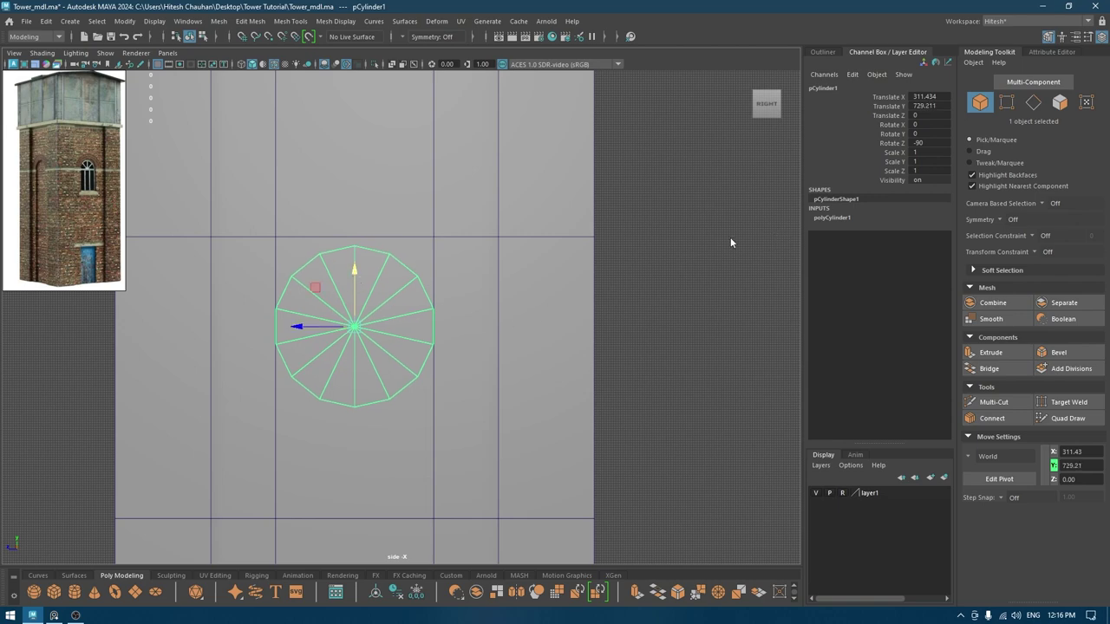
- Delete the faces of the cylinder's lower half, leaving only the arched upper part
{"action": "right_click_drag", "start_coordinate": [730, 239], "coordinate": [731, 272]}
{"action": "left_click_drag", "start_coordinate": [684, 474], "coordinate": [121, 329]}
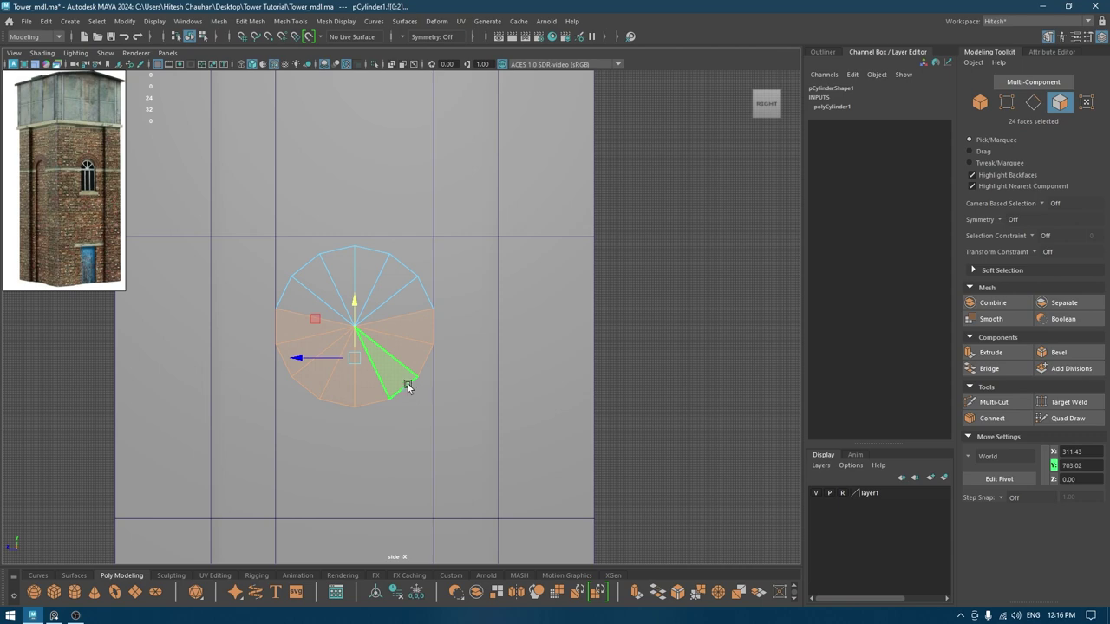
{"action": "key", "text": "Delete"}
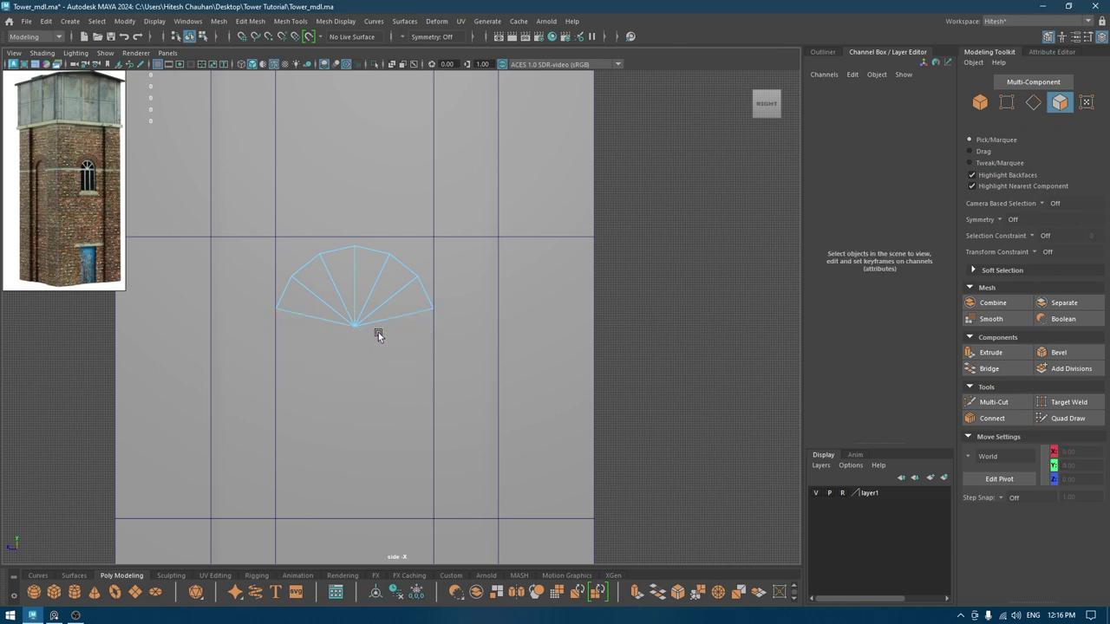
- Select the open bottom border edges of the arch and scale them vertically into one level line
{"action": "key", "text": "space"}
{"action": "left_click_drag", "start_coordinate": [383, 319], "coordinate": [555, 275]}
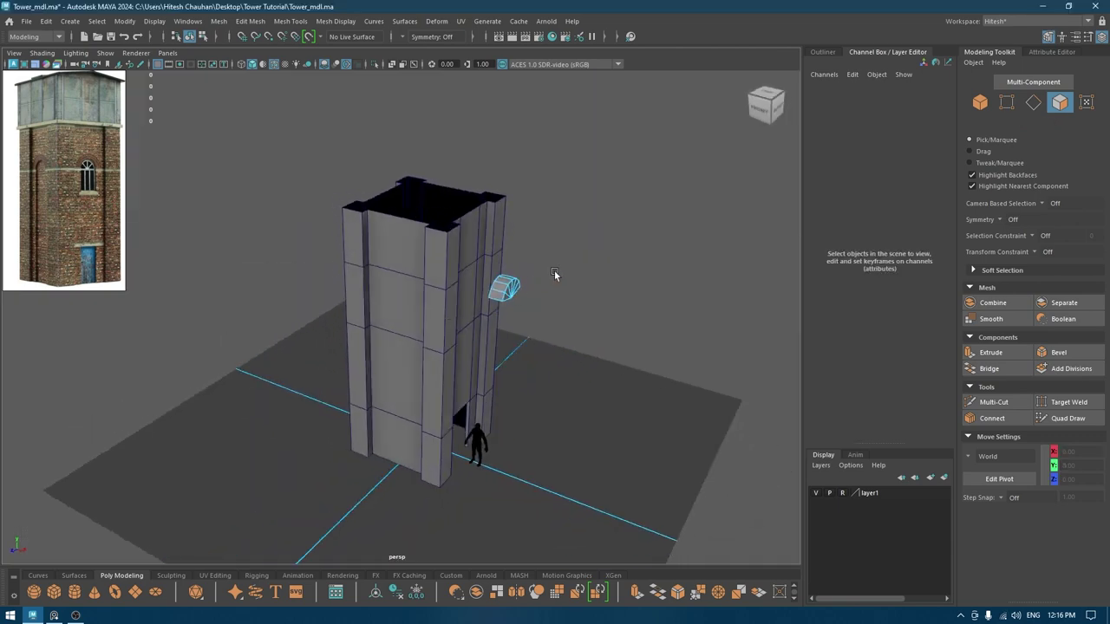
{"action": "right_click_drag", "start_coordinate": [555, 275], "coordinate": [538, 181]}
{"action": "mouse_move", "coordinate": [548, 334]}
{"action": "left_mouse_down", "text": "alt"}
{"action": "mouse_move", "coordinate": [476, 318]}
{"action": "mouse_move", "coordinate": [453, 326]}
{"action": "left_mouse_up", "text": "alt"}
{"action": "double_click", "coordinate": [462, 302]}
{"action": "key", "text": "space"}
{"action": "middle_click_drag", "start_coordinate": [629, 224], "coordinate": [395, 299], "text": "alt"}
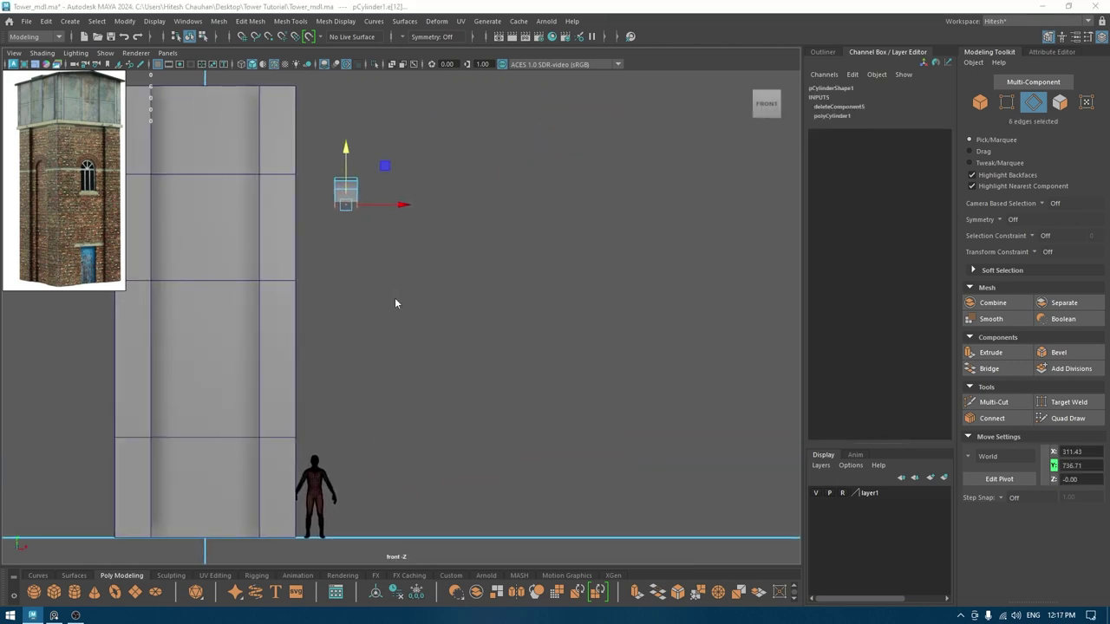
{"action": "key", "text": "space"}
{"action": "left_click_drag", "start_coordinate": [395, 299], "coordinate": [481, 298]}
{"action": "key", "text": "r"}
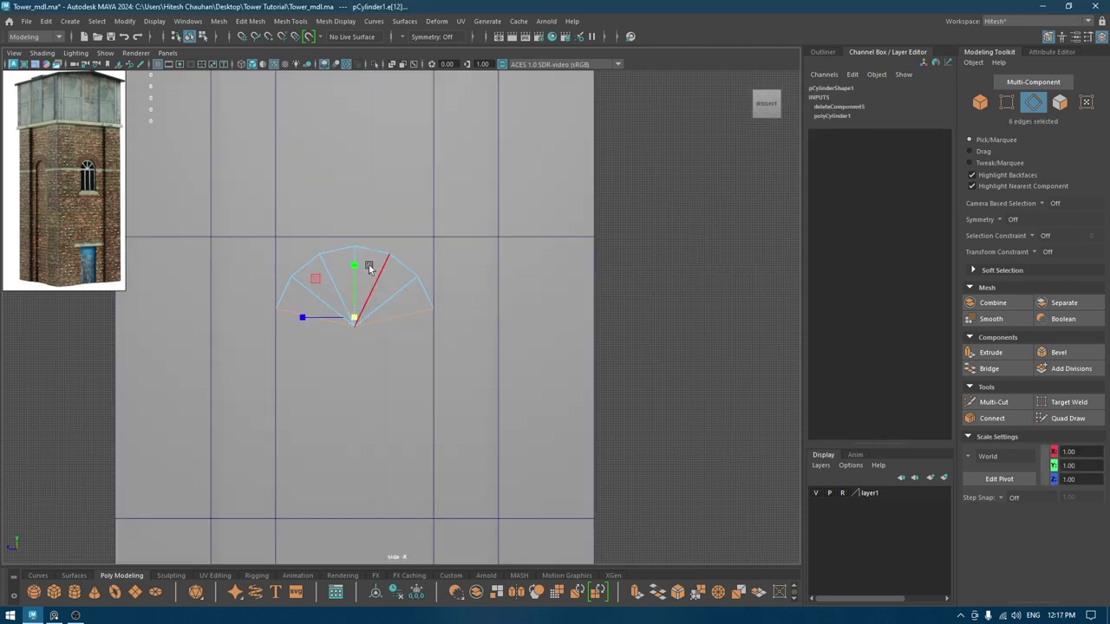
- Extrude the arch's bottom border edges straight down to the wall's next horizontal edge line
{"action": "key", "text": "w"}
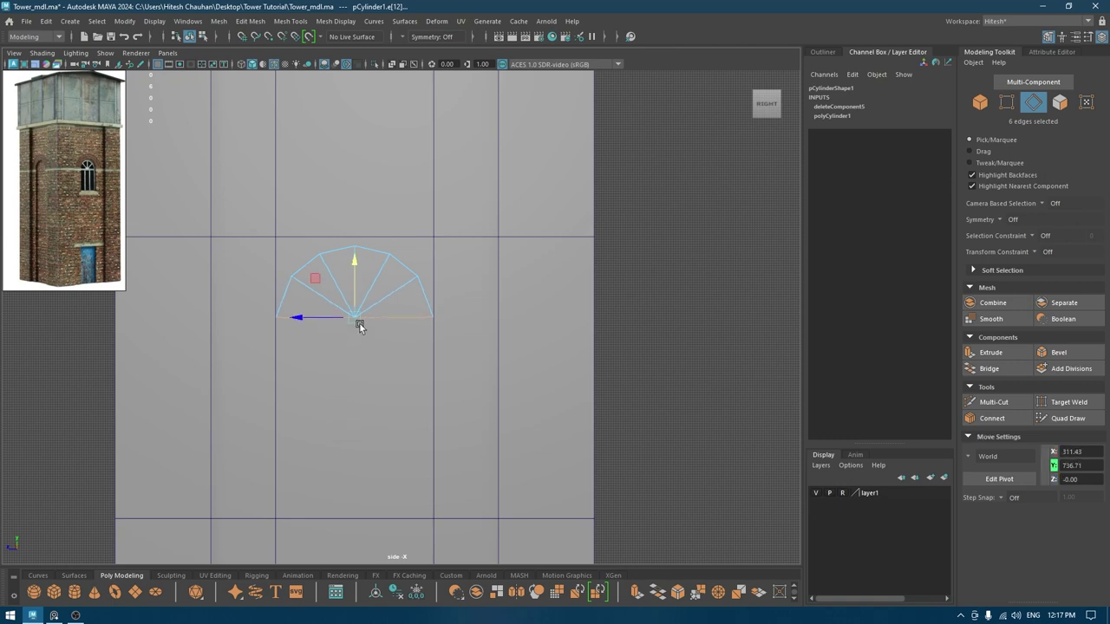
{"action": "middle_click_drag", "start_coordinate": [359, 322], "coordinate": [366, 269], "text": "alt"}
{"action": "left_click_drag", "start_coordinate": [361, 211], "coordinate": [368, 405], "text": "shift"}
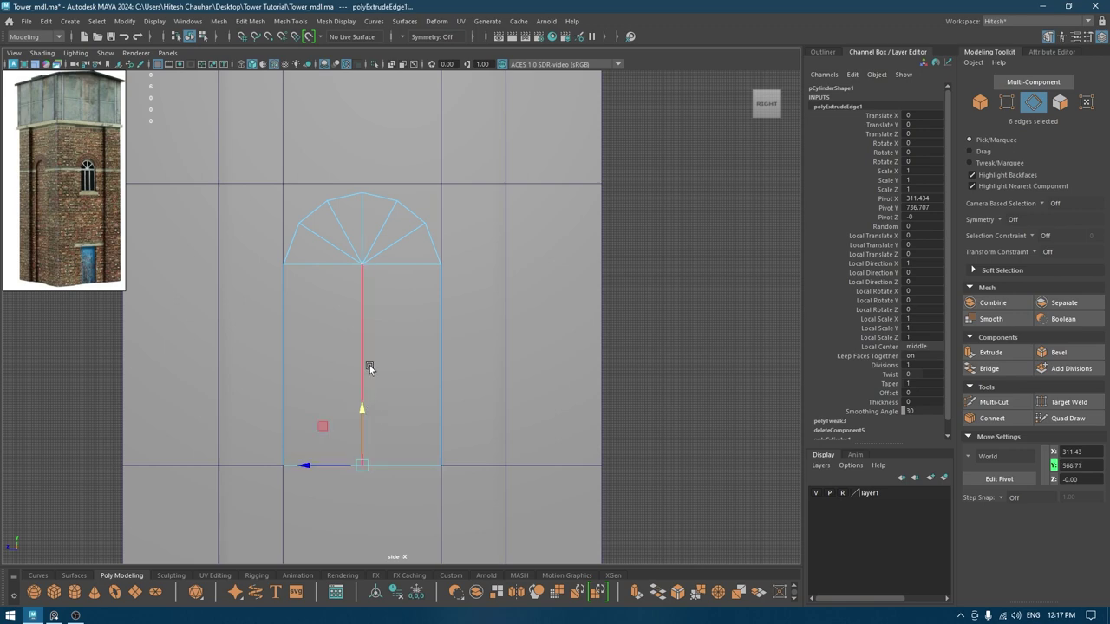
- Fill the open hole at the bottom of the arched window shape
{"action": "key", "text": "space"}
{"action": "left_click_drag", "start_coordinate": [370, 345], "coordinate": [373, 309]}
{"action": "left_click_drag", "start_coordinate": [519, 305], "coordinate": [508, 269], "text": "alt"}
{"action": "right_click_drag", "start_coordinate": [508, 269], "coordinate": [518, 300], "text": "alt"}
{"action": "left_click_drag", "start_coordinate": [518, 300], "coordinate": [634, 209], "text": "alt"}
{"action": "right_click_drag", "start_coordinate": [634, 209], "coordinate": [626, 165]}
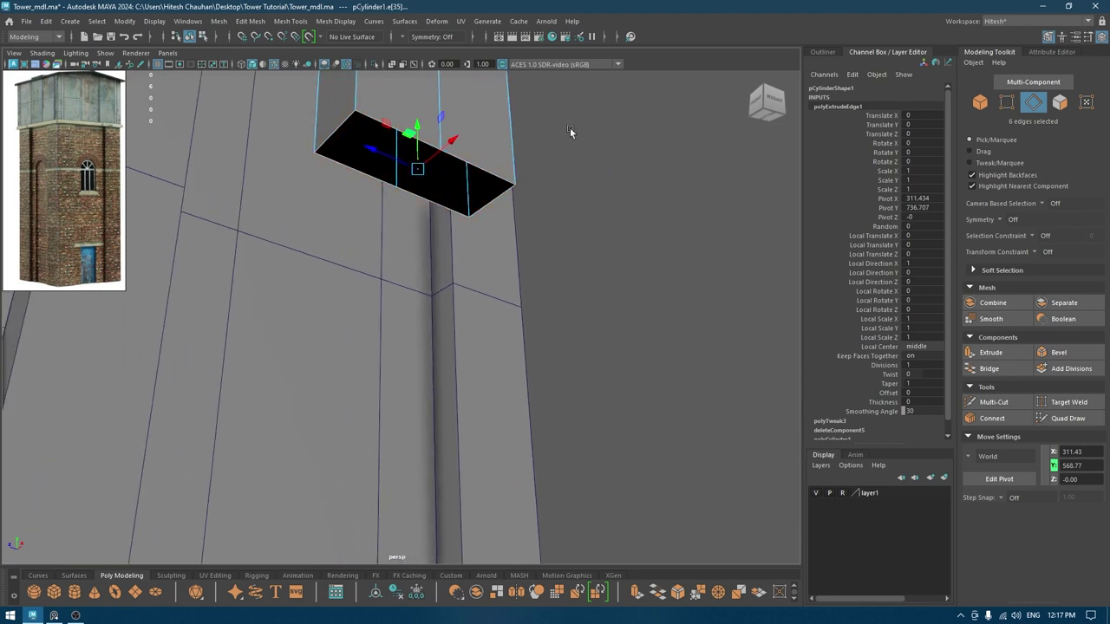
{"action": "right_click_drag", "start_coordinate": [477, 165], "coordinate": [456, 308], "text": "shift"}
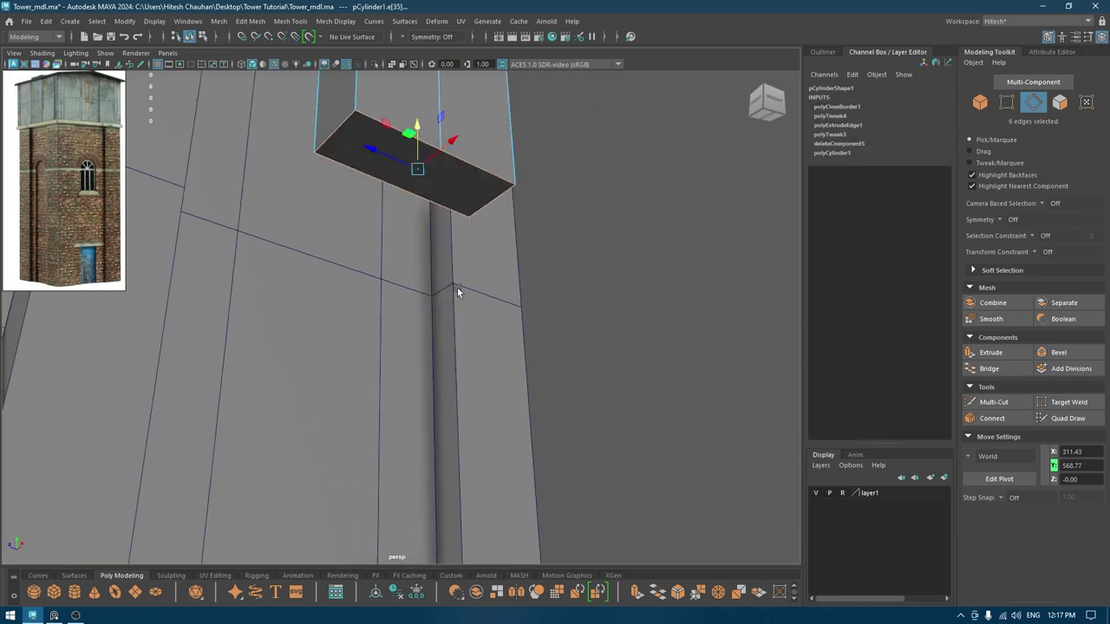
{"action": "right_click_drag", "start_coordinate": [471, 132], "coordinate": [540, 100]}
{"action": "left_click_drag", "start_coordinate": [377, 171], "coordinate": [384, 166], "text": "alt"}
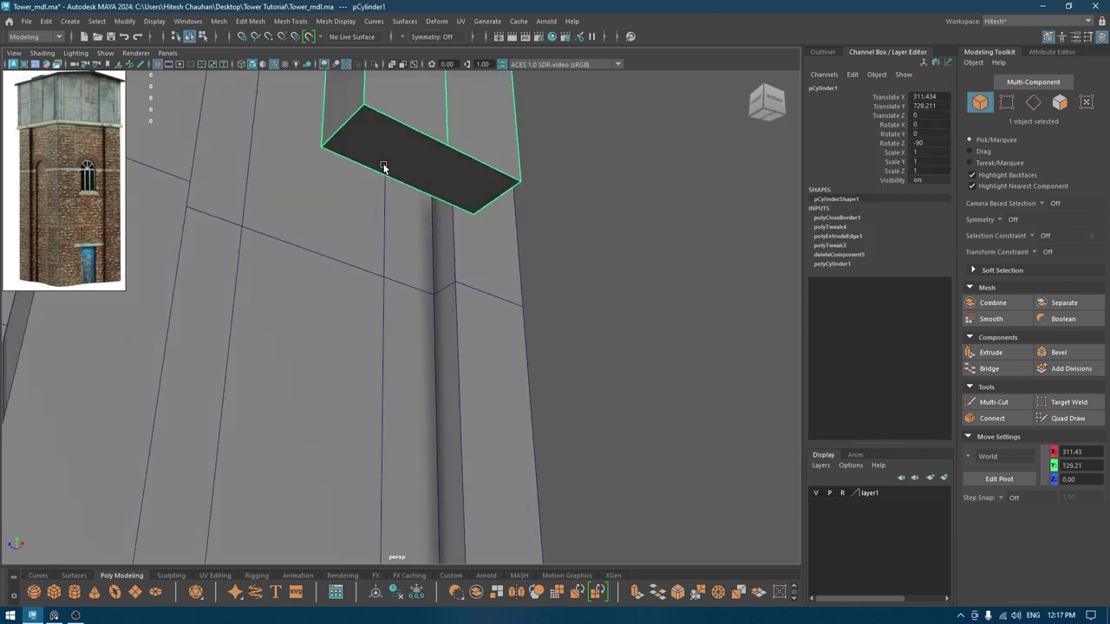
- Connect the middle vertices of the window shape's bottom face with an edge
{"action": "right_click_drag", "start_coordinate": [457, 140], "coordinate": [407, 137]}
{"action": "left_click", "coordinate": [462, 146]}
{"action": "left_click", "coordinate": [402, 183], "text": "shift"}
{"action": "right_click_drag", "start_coordinate": [402, 183], "coordinate": [405, 280], "text": "shift"}
{"action": "key", "text": "w"}
{"action": "right_click_drag", "start_coordinate": [465, 170], "coordinate": [597, 101]}
{"action": "left_click_drag", "start_coordinate": [498, 156], "coordinate": [548, 266], "text": "alt"}
{"action": "scroll", "coordinate": [440, 217], "scroll_direction": "down", "scroll_amount": 3}
{"action": "left_click", "coordinate": [548, 266]}
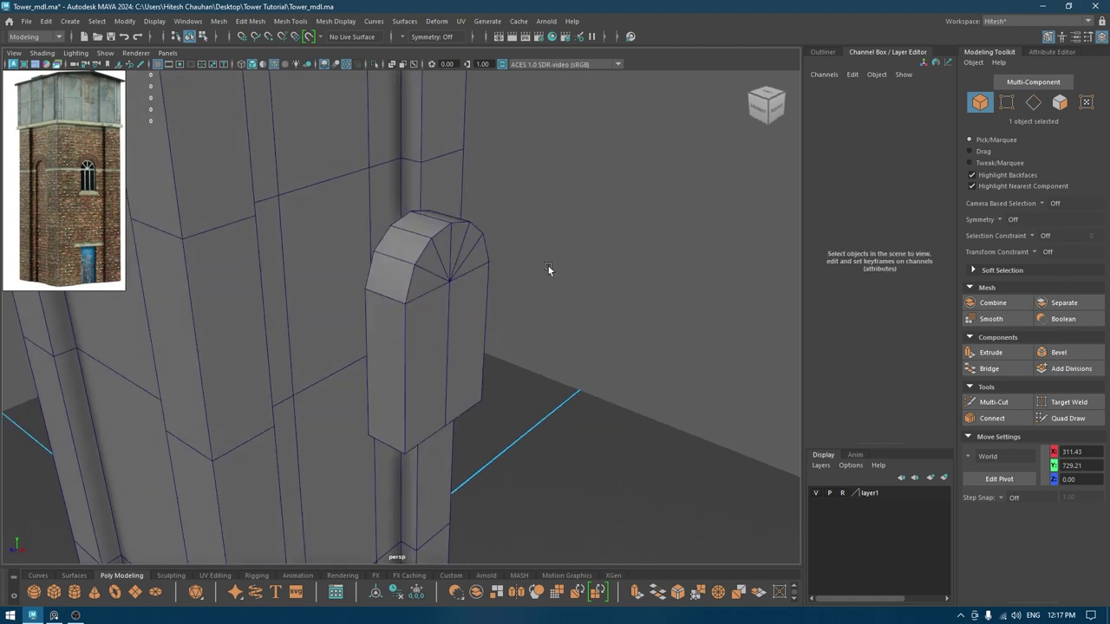
- Move the arched window shape into the wall, to about 190.5 along X and a height of about 730
{"action": "left_click", "coordinate": [350, 305]}
{"action": "left_click_drag", "start_coordinate": [405, 310], "coordinate": [466, 333], "text": "alt"}
{"action": "left_click", "coordinate": [467, 332]}
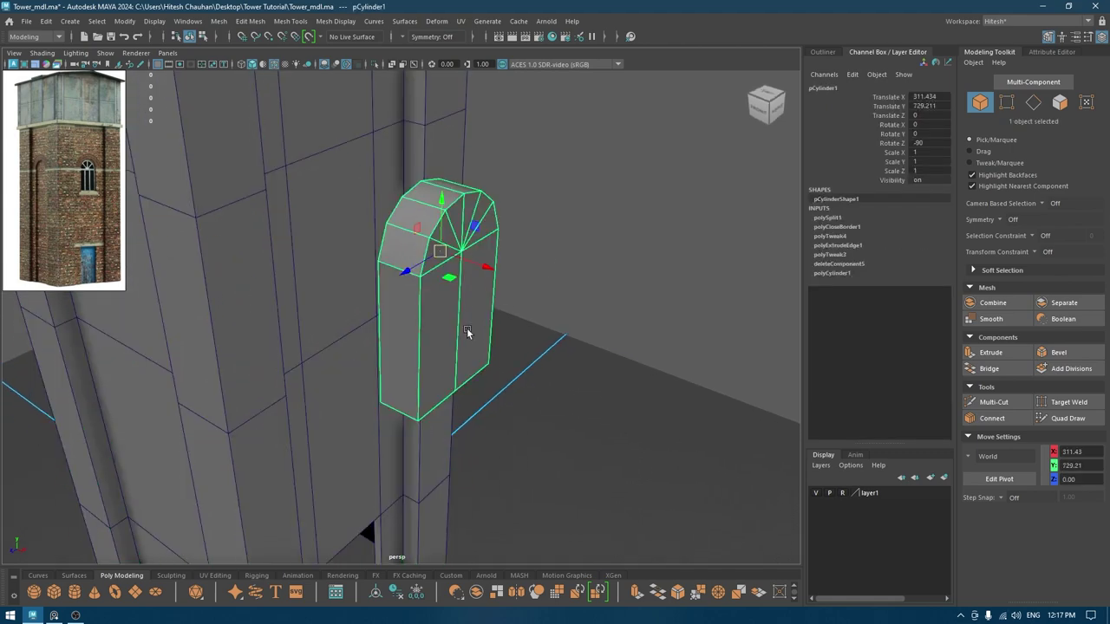
{"action": "left_click_drag", "start_coordinate": [485, 274], "coordinate": [335, 258]}
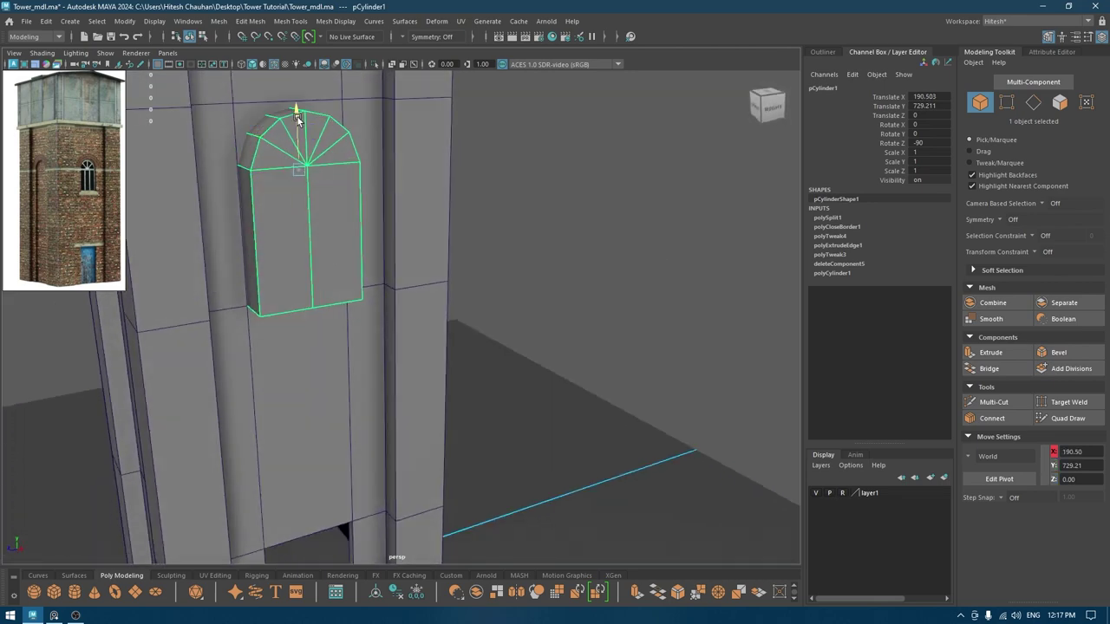
{"action": "left_click_drag", "start_coordinate": [297, 119], "coordinate": [298, 119]}
- Subtract the arched window shape from the tower with a Boolean Difference (A - B)
{"action": "left_click_drag", "start_coordinate": [298, 126], "coordinate": [279, 250], "text": "alt"}
{"action": "middle_click_drag", "start_coordinate": [280, 252], "coordinate": [321, 322], "text": "alt"}
{"action": "left_click_drag", "start_coordinate": [276, 295], "coordinate": [371, 335], "text": "alt"}
{"action": "left_click", "coordinate": [378, 327]}
{"action": "left_click", "coordinate": [387, 348], "text": "shift"}
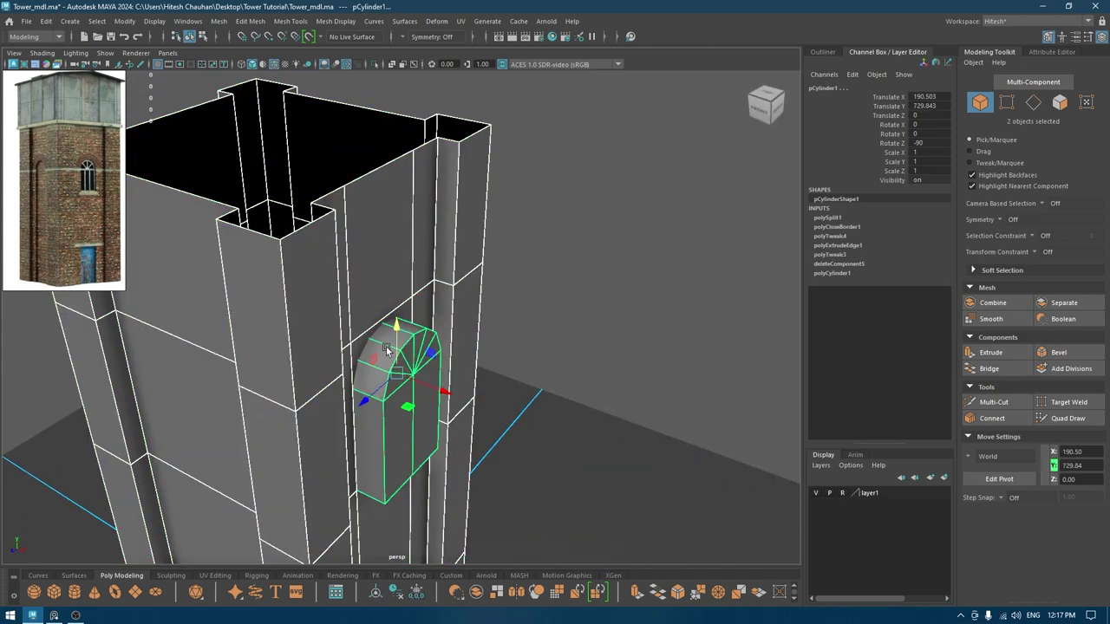
{"action": "left_click", "coordinate": [218, 21]}
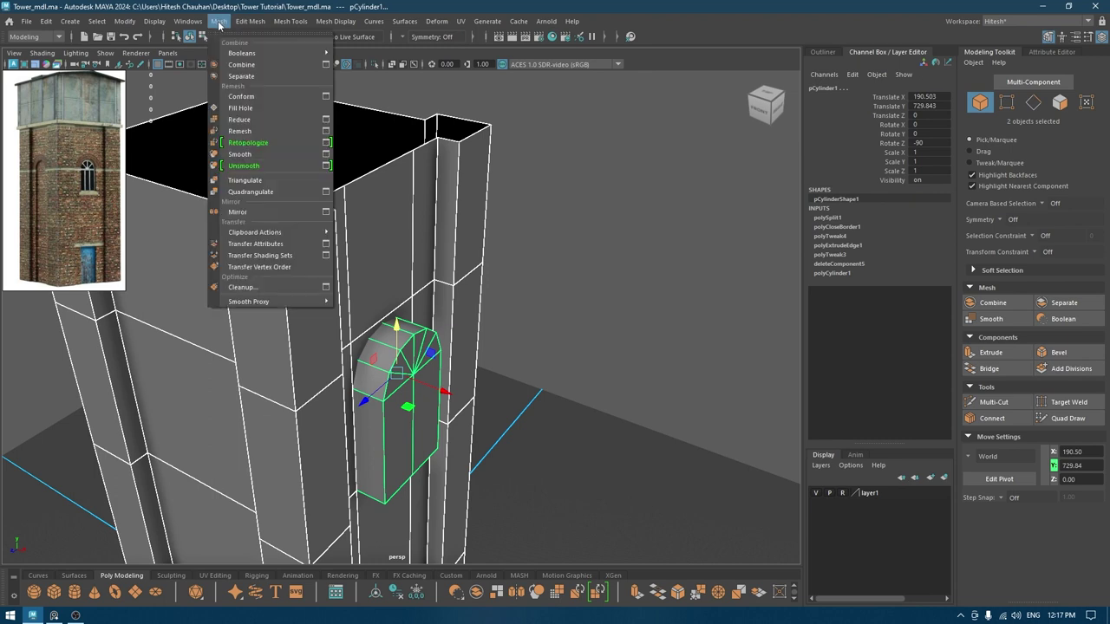
{"action": "mouse_move", "coordinate": [266, 54]}
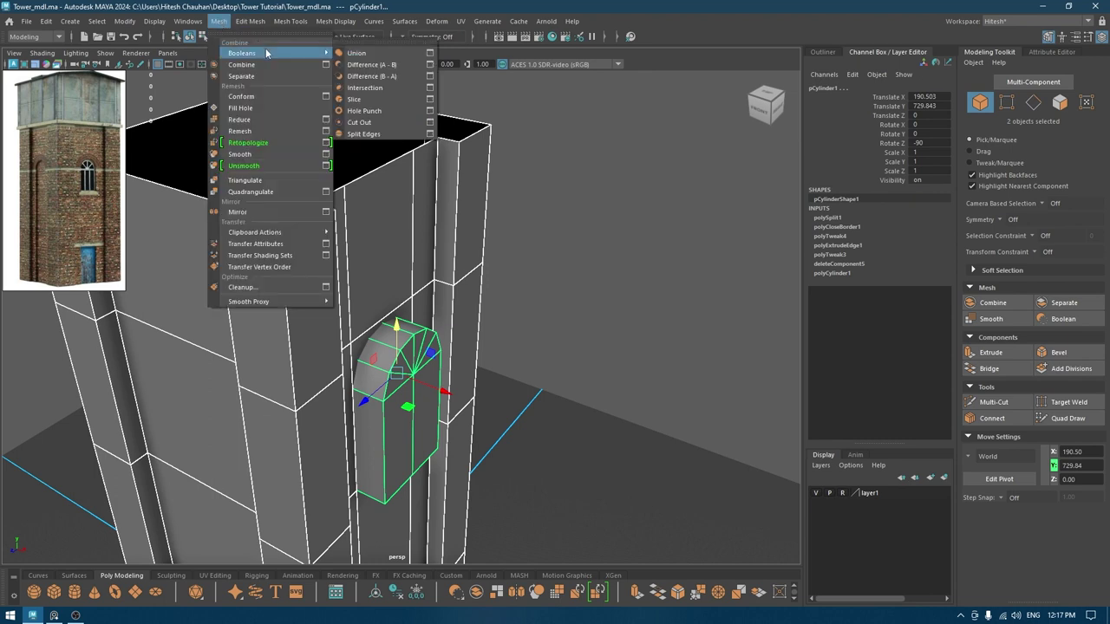
{"action": "left_click", "coordinate": [380, 62]}
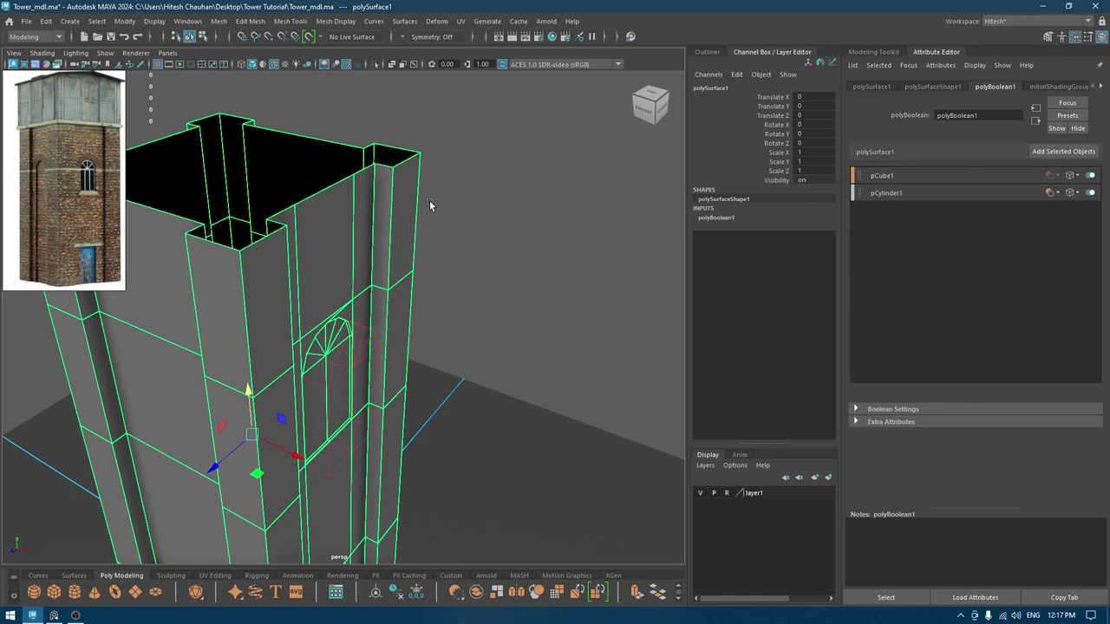
- Delete the construction history of the combined tower mesh
{"action": "mouse_move", "coordinate": [386, 257]}
{"action": "left_mouse_down", "text": "alt"}
{"action": "mouse_move", "coordinate": [359, 237]}
{"action": "mouse_move", "coordinate": [281, 241]}
{"action": "mouse_move", "coordinate": [379, 241]}
{"action": "left_mouse_up", "text": "alt"}
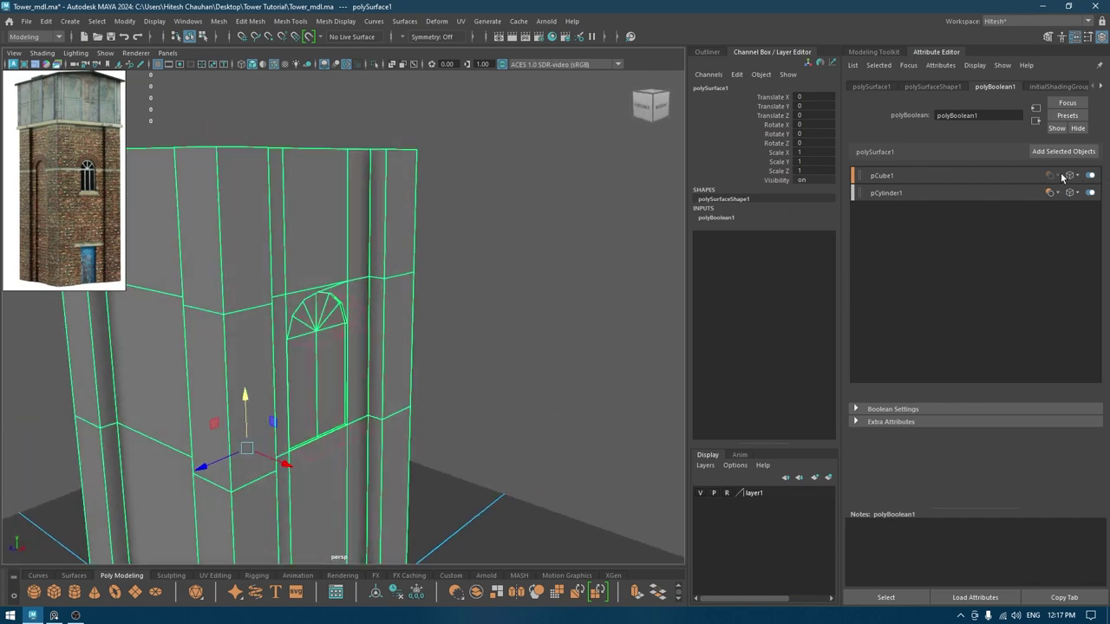
{"action": "left_click_drag", "start_coordinate": [557, 236], "coordinate": [394, 226], "text": "alt"}
{"action": "left_click", "coordinate": [706, 52]}
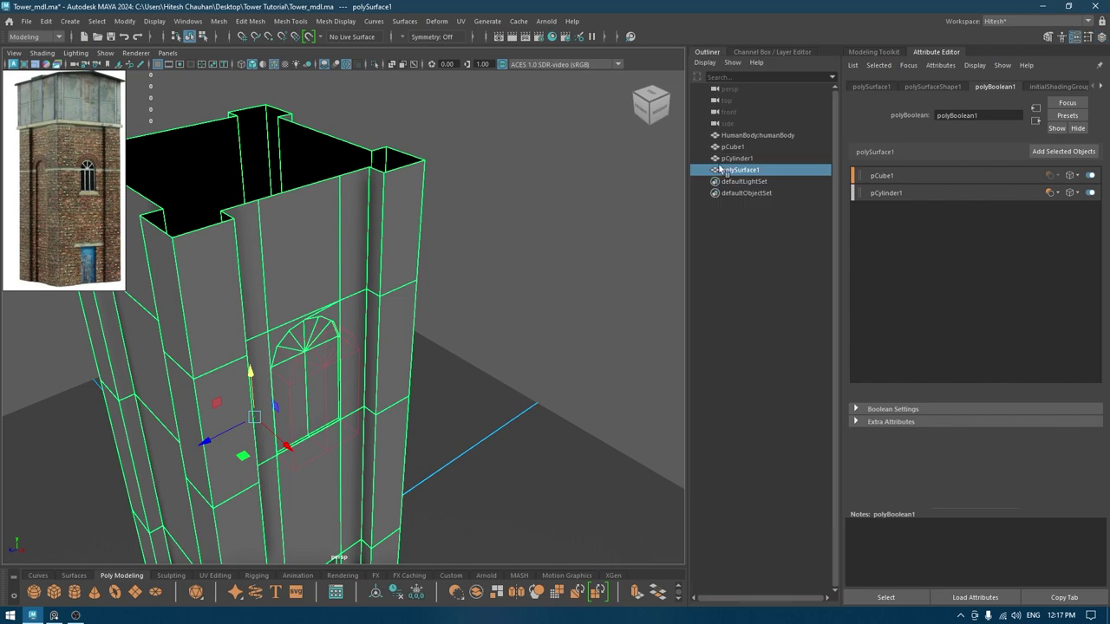
{"action": "left_click", "coordinate": [48, 21]}
{"action": "mouse_move", "coordinate": [128, 160]}
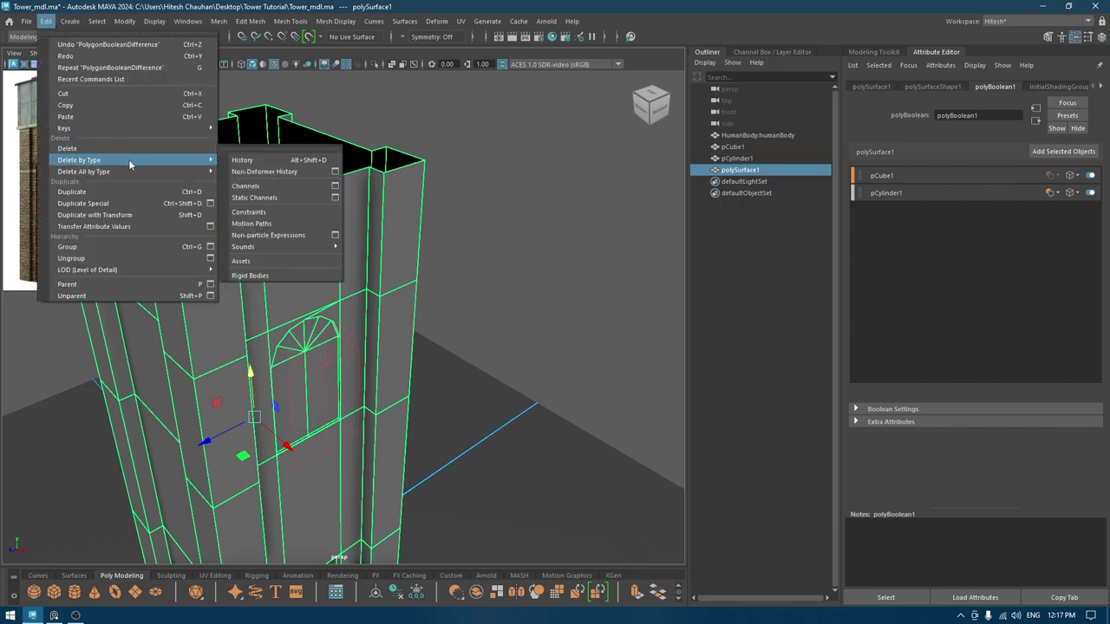
{"action": "left_click", "coordinate": [265, 163]}
- Delete the back faces of the arched window recess to open it through the wall
{"action": "left_click_drag", "start_coordinate": [542, 213], "coordinate": [470, 173], "text": "alt"}
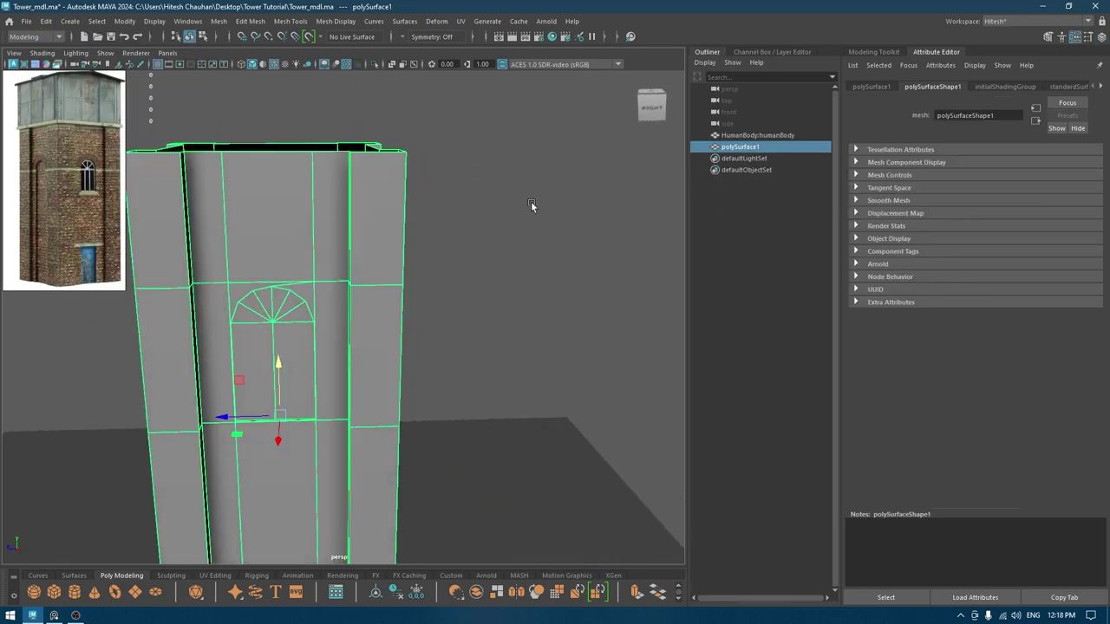
{"action": "left_click_drag", "start_coordinate": [421, 227], "coordinate": [433, 201], "text": "alt"}
{"action": "scroll", "coordinate": [419, 296], "scroll_direction": "up", "scroll_amount": 5}
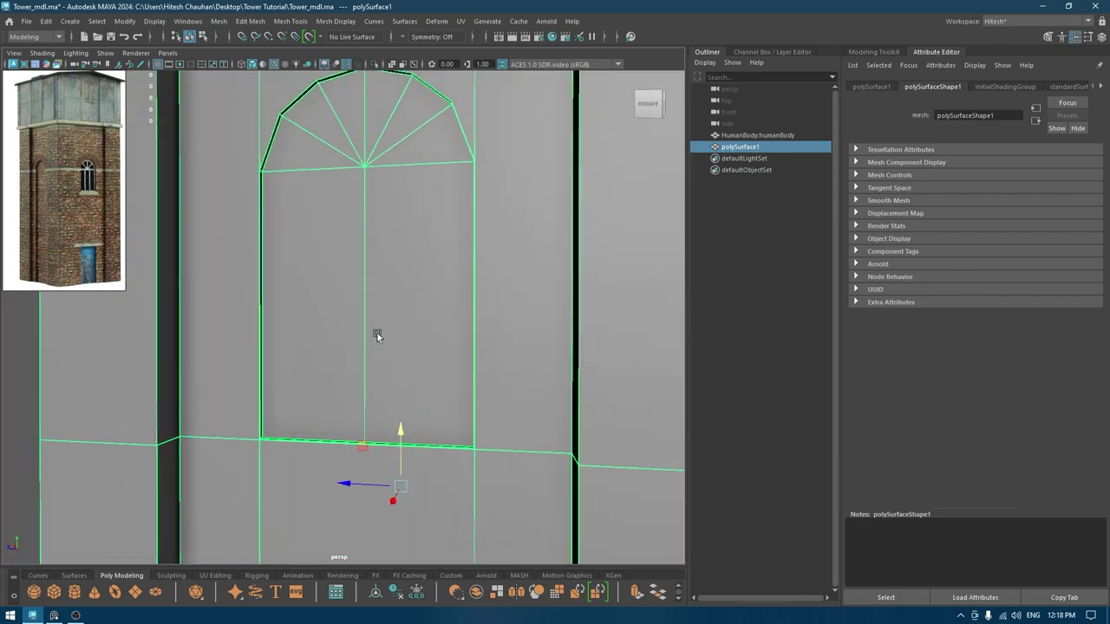
{"action": "left_click_drag", "start_coordinate": [377, 333], "coordinate": [434, 235], "text": "alt"}
{"action": "right_click_drag", "start_coordinate": [433, 235], "coordinate": [408, 274]}
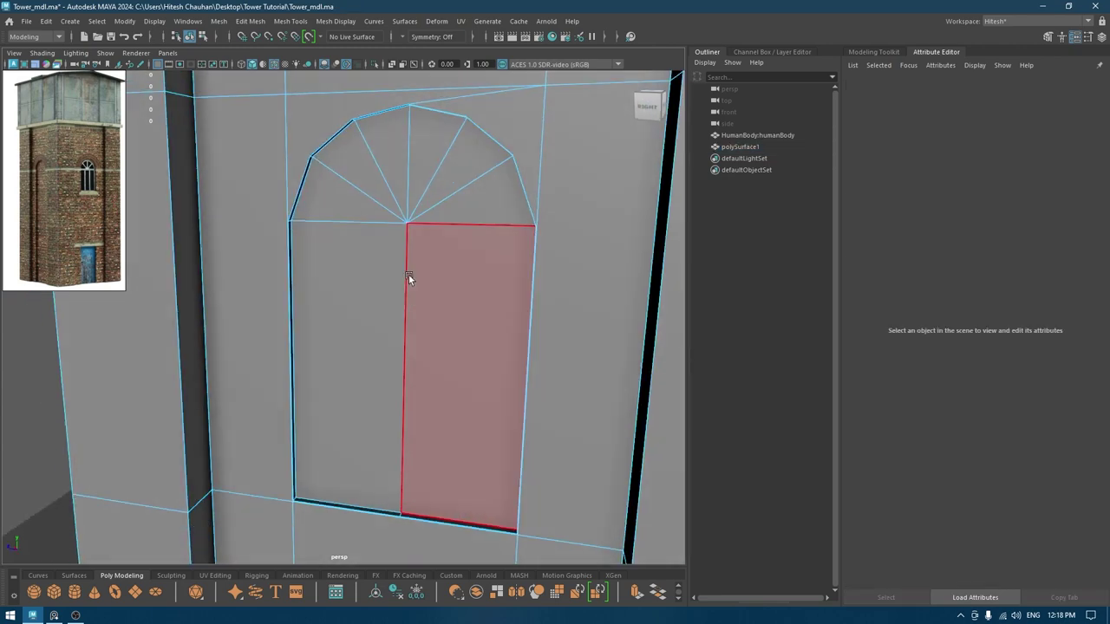
{"action": "left_click_drag", "start_coordinate": [358, 285], "coordinate": [323, 277], "text": "alt"}
{"action": "left_click", "coordinate": [354, 279]}
{"action": "left_click", "coordinate": [434, 245], "text": "shift"}
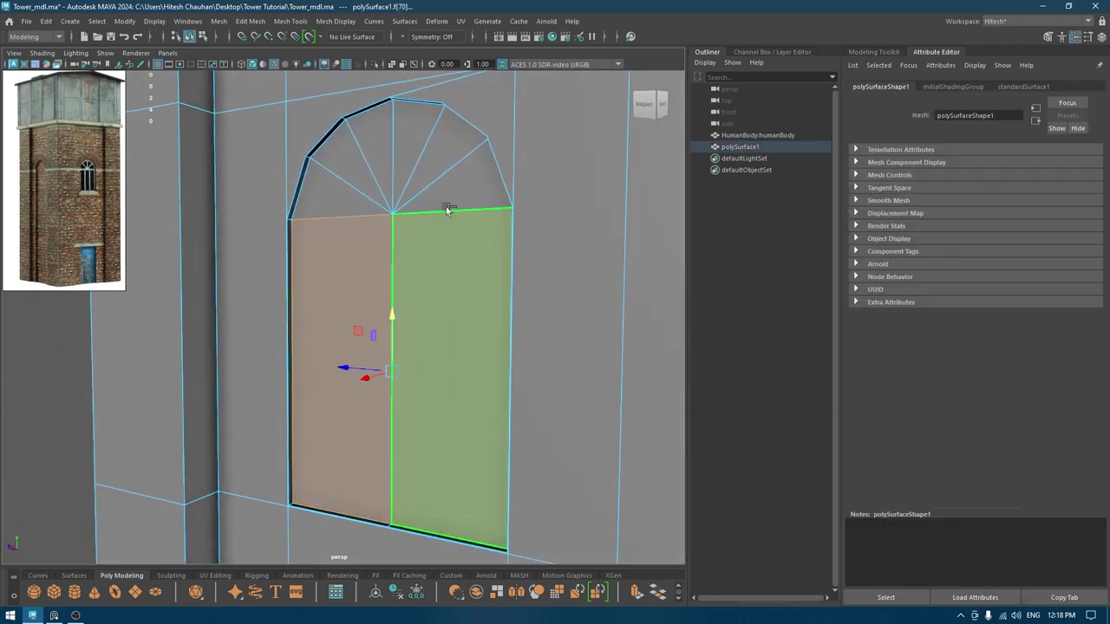
{"action": "left_click", "coordinate": [459, 183], "text": "shift"}
{"action": "left_click", "coordinate": [425, 147], "text": "shift"}
{"action": "left_click", "coordinate": [371, 160], "text": "shift"}
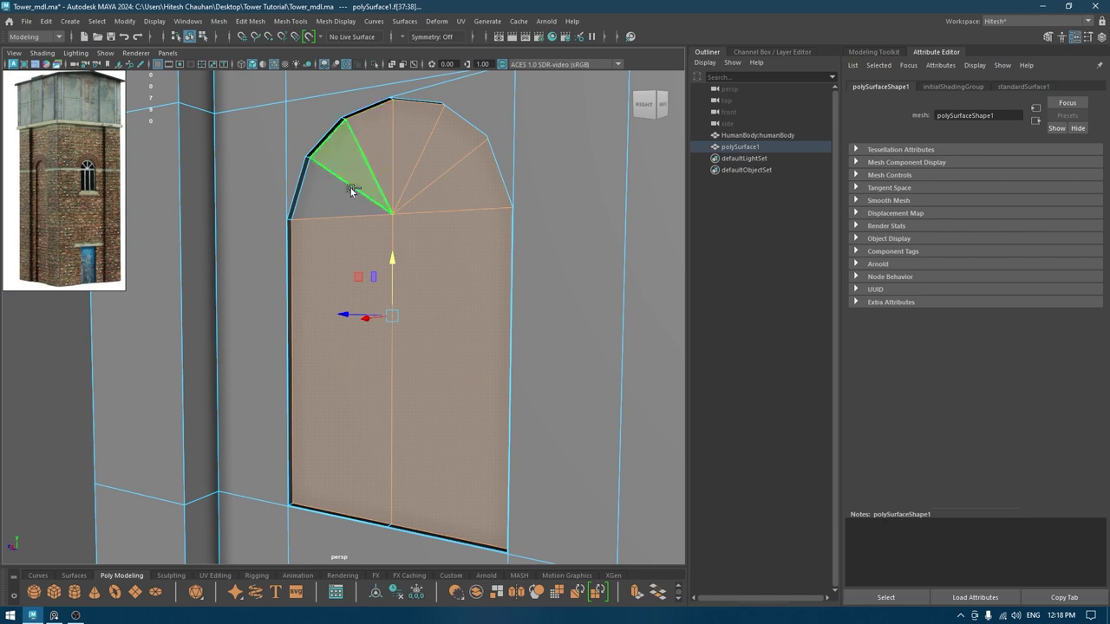
{"action": "key", "text": "Delete"}
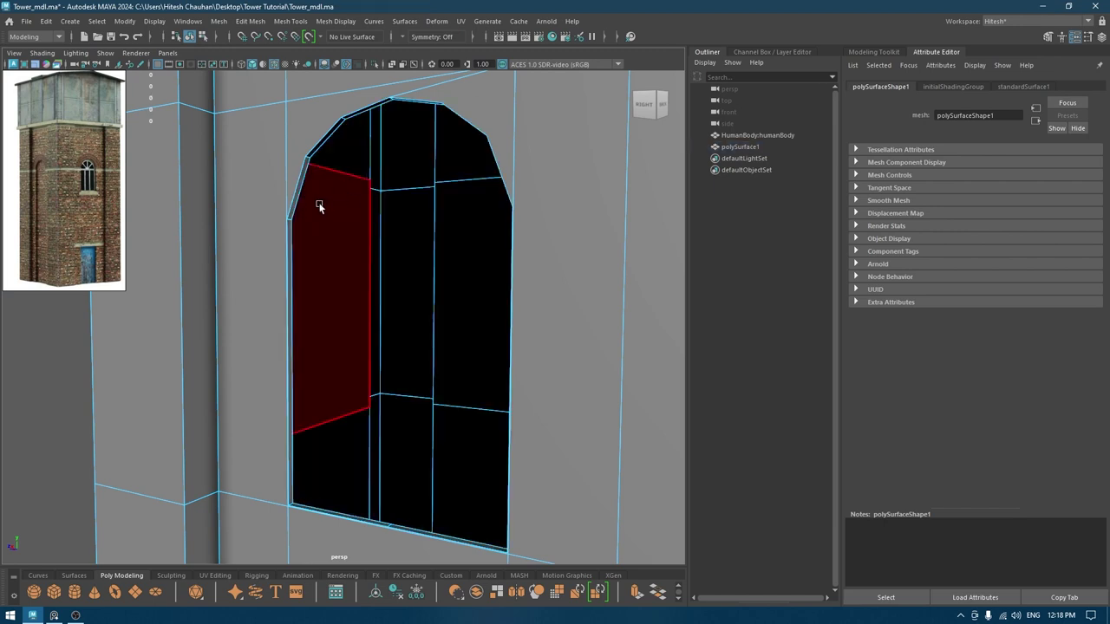
- Select the arched window's border edge loop and extrude it inward to give the opening thickness
{"action": "left_click_drag", "start_coordinate": [344, 198], "coordinate": [466, 152], "text": "alt"}
{"action": "right_click_drag", "start_coordinate": [466, 151], "coordinate": [348, 69]}
{"action": "double_click", "coordinate": [332, 174]}
{"action": "left_click_drag", "start_coordinate": [332, 174], "coordinate": [351, 265], "text": "alt"}
{"action": "left_click_drag", "start_coordinate": [349, 344], "coordinate": [444, 347], "text": "shift"}
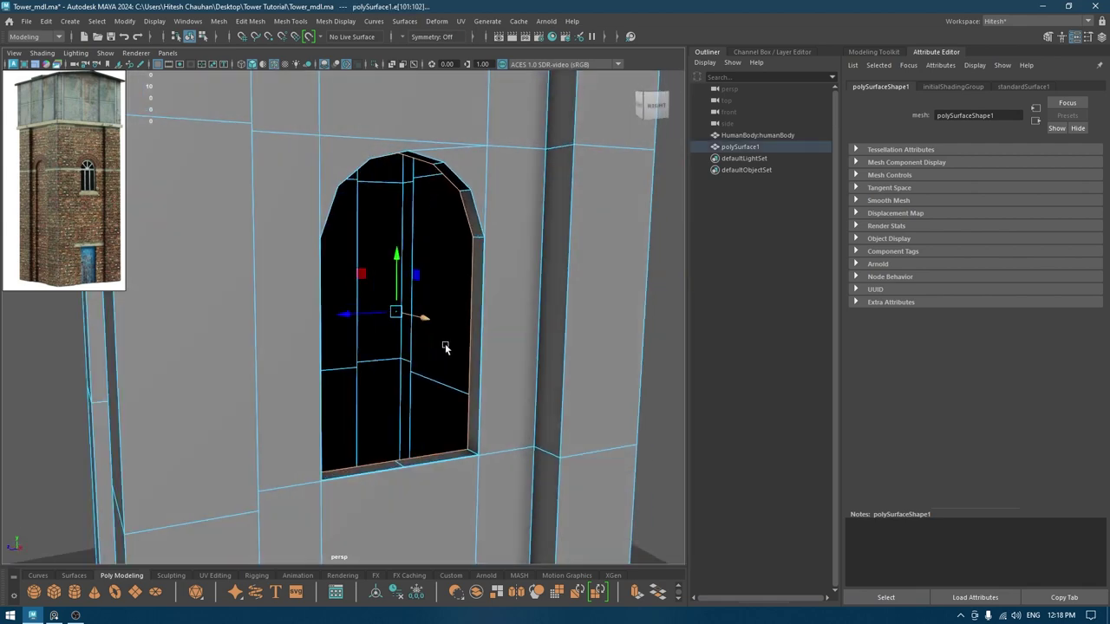
- Cut vertical edges through the middle of the wall above and below the arched window
{"action": "left_click_drag", "start_coordinate": [393, 318], "coordinate": [334, 277], "text": "alt"}
{"action": "right_click_drag", "start_coordinate": [334, 278], "coordinate": [289, 213], "text": "alt"}
{"action": "middle_click_drag", "start_coordinate": [289, 214], "coordinate": [291, 281], "text": "alt"}
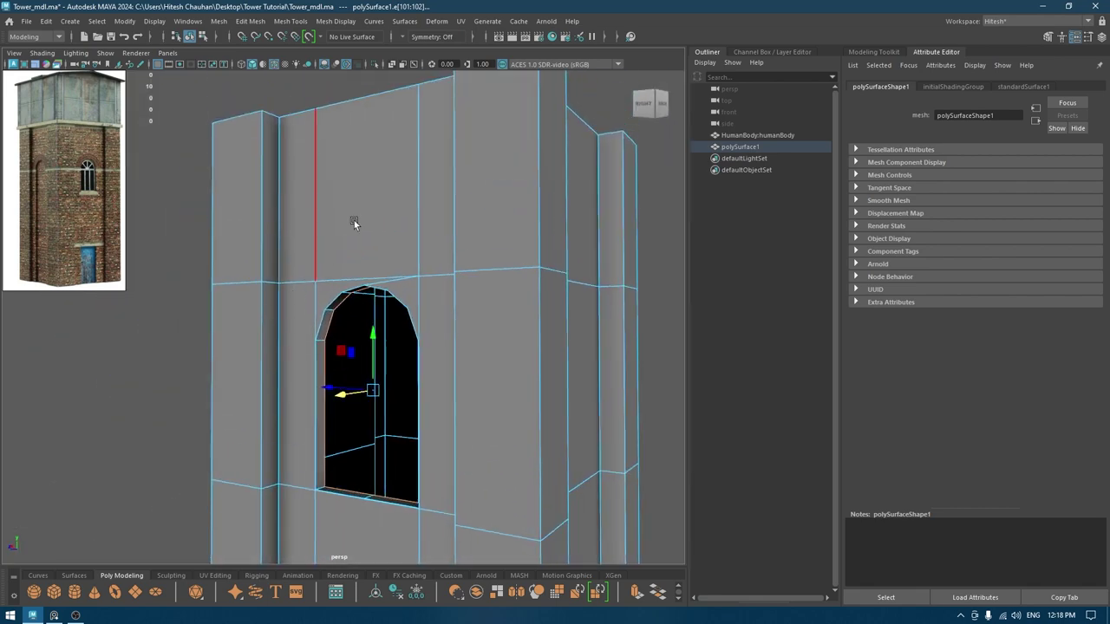
{"action": "right_click_drag", "start_coordinate": [358, 218], "coordinate": [297, 210]}
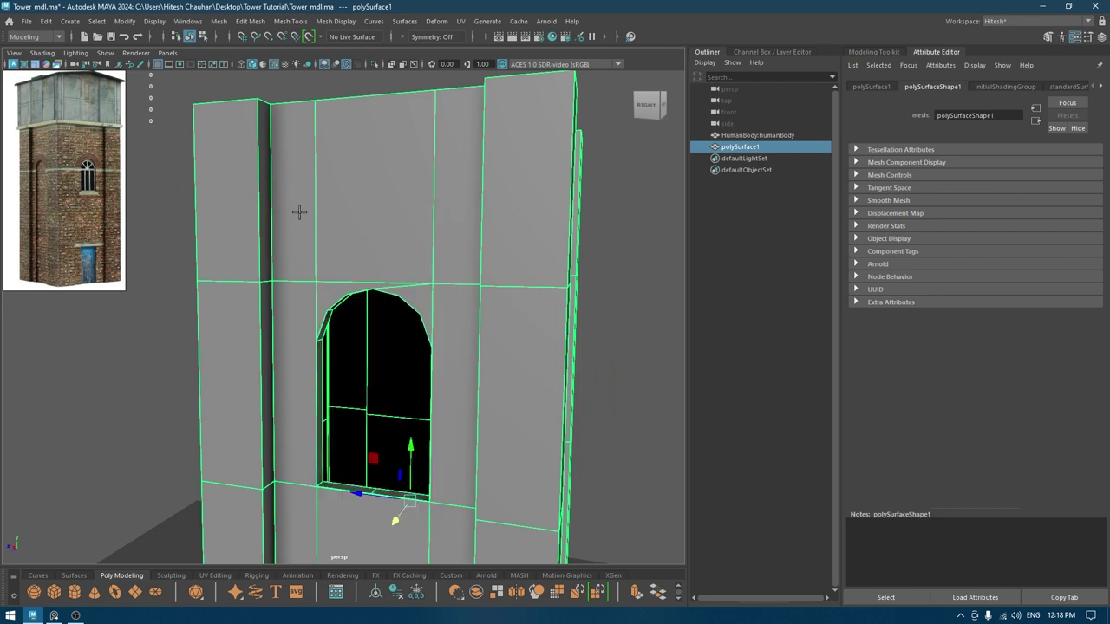
{"action": "left_click", "coordinate": [371, 275], "text": "ctrl"}
{"action": "middle_click_drag", "start_coordinate": [462, 313], "coordinate": [473, 246], "text": "alt"}
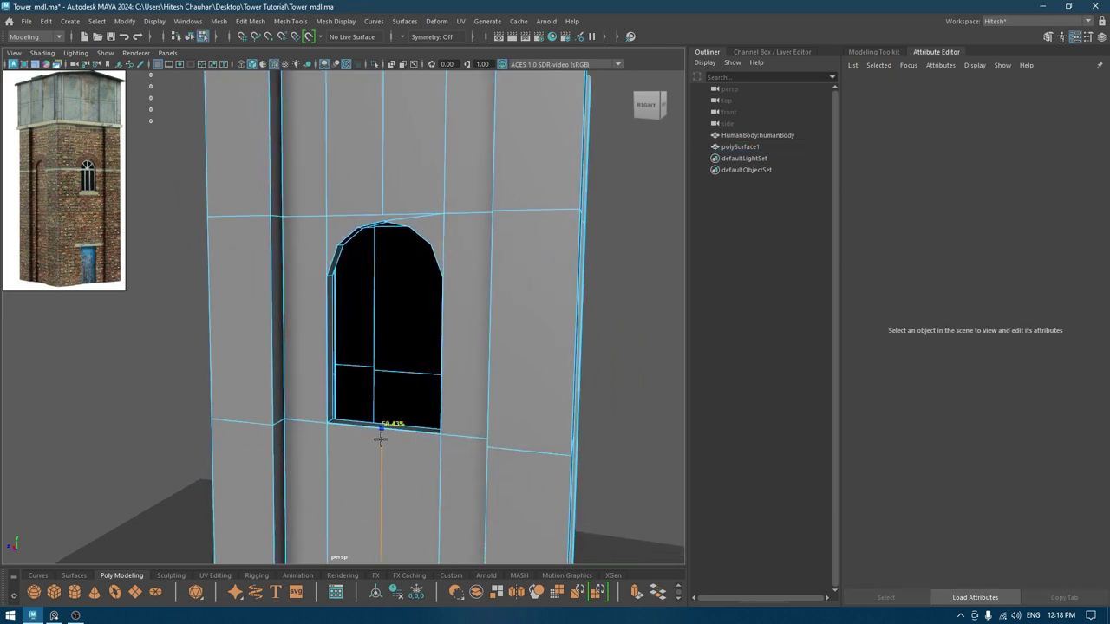
{"action": "left_click_drag", "start_coordinate": [435, 409], "coordinate": [429, 396], "text": "alt"}
- Examine in side and perspective views how the new centre edges line up with the arch apex and sill
{"action": "key", "text": "space"}
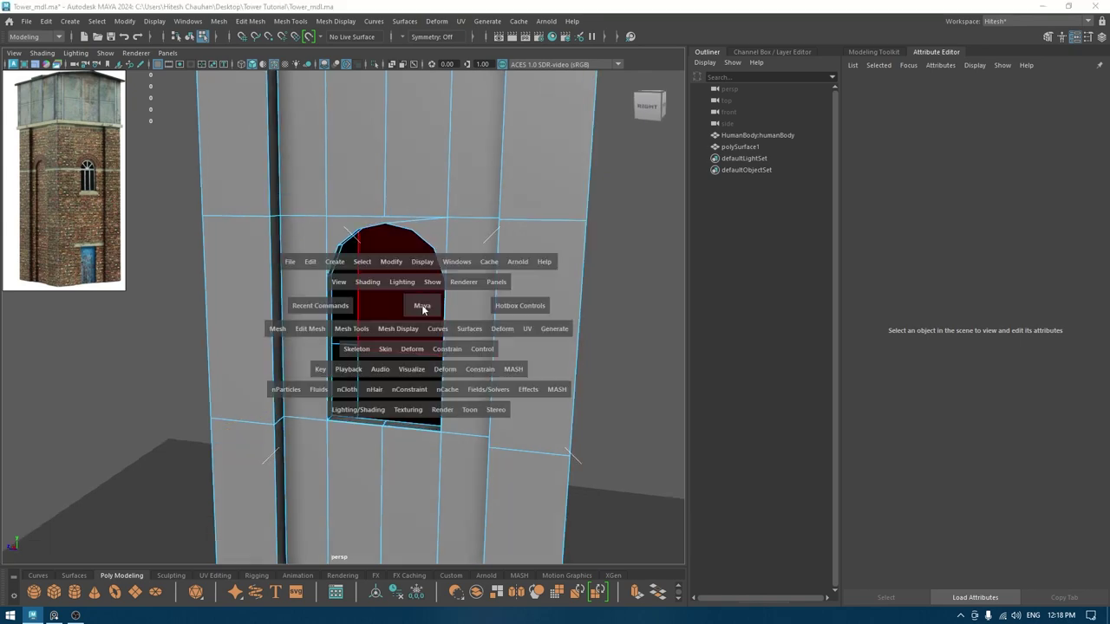
{"action": "left_click_drag", "start_coordinate": [421, 305], "coordinate": [455, 267]}
{"action": "key", "text": "space"}
{"action": "right_click_drag", "start_coordinate": [442, 295], "coordinate": [427, 467], "text": "alt"}
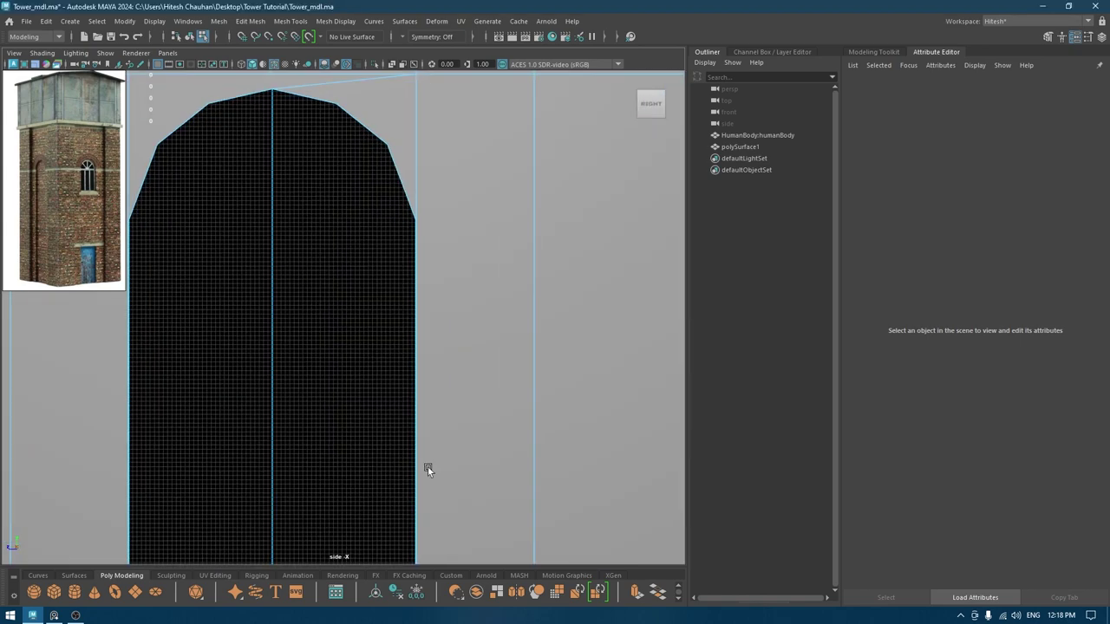
{"action": "middle_click_drag", "start_coordinate": [427, 467], "coordinate": [520, 217], "text": "alt"}
{"action": "right_click_drag", "start_coordinate": [520, 217], "coordinate": [566, 481], "text": "alt"}
{"action": "key", "text": "space"}
{"action": "left_click_drag", "start_coordinate": [437, 321], "coordinate": [438, 291]}
{"action": "middle_click_drag", "start_coordinate": [446, 346], "coordinate": [453, 238], "text": "alt"}
{"action": "right_click_drag", "start_coordinate": [452, 239], "coordinate": [468, 572], "text": "alt"}
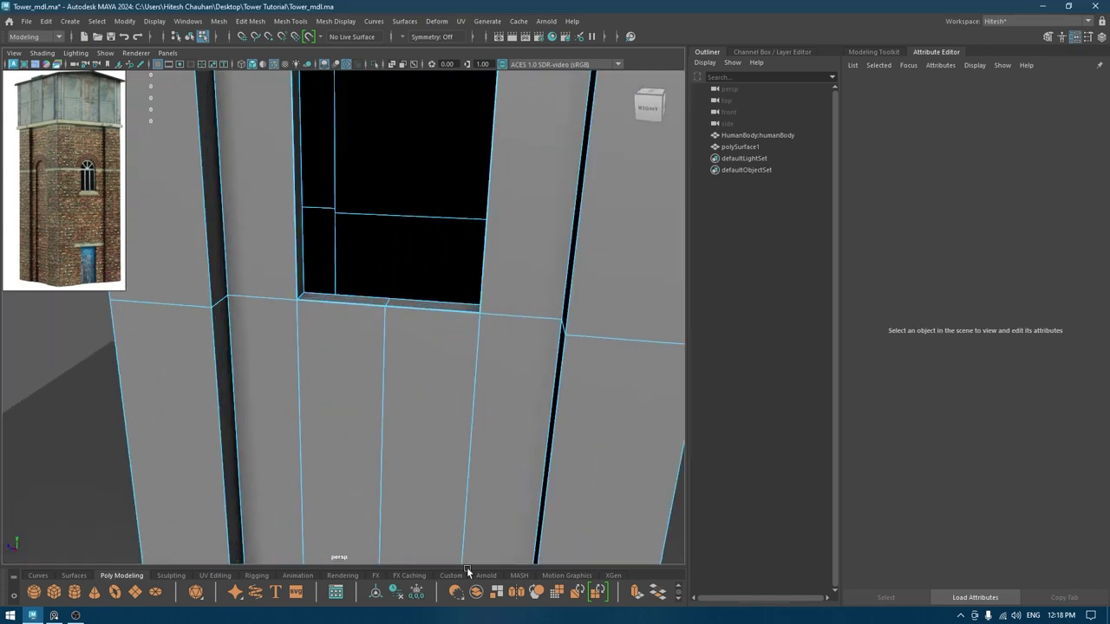
{"action": "right_click_drag", "start_coordinate": [468, 312], "coordinate": [489, 478], "text": "alt"}
{"action": "right_click_drag", "start_coordinate": [433, 304], "coordinate": [417, 411], "text": "alt"}
{"action": "scroll", "coordinate": [418, 410], "scroll_direction": "up", "scroll_amount": 3}
- Move the centre edge below the window into line with the sill's middle edge using vertex snapping
{"action": "right_click_drag", "start_coordinate": [491, 276], "coordinate": [468, 251]}
{"action": "left_click", "coordinate": [462, 347]}
{"action": "key", "text": "f"}
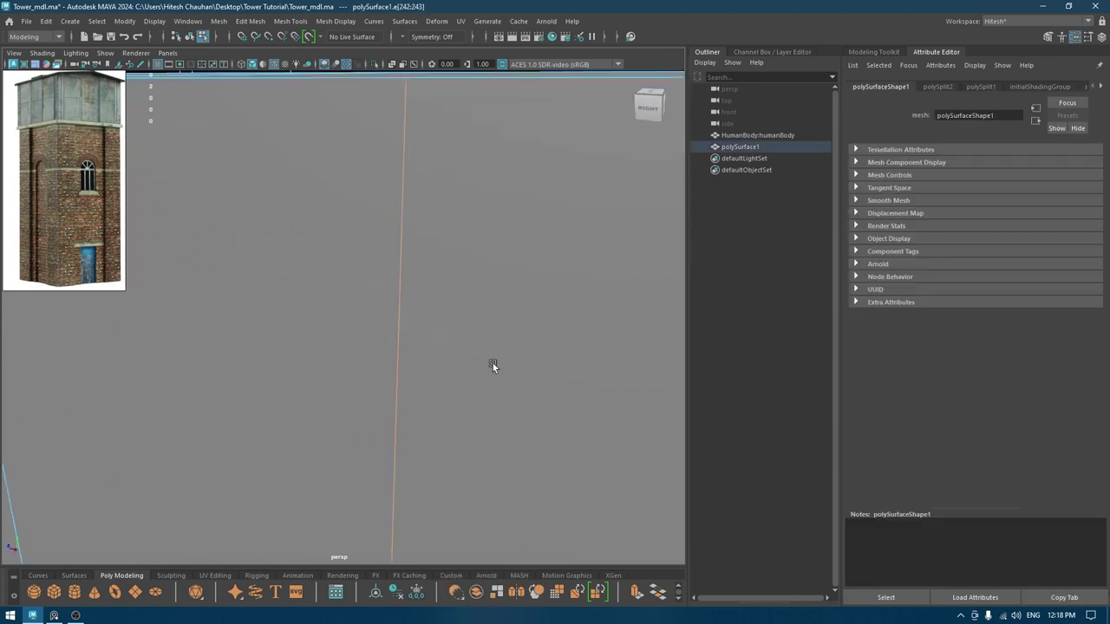
{"action": "scroll", "coordinate": [475, 283], "scroll_direction": "down", "scroll_amount": 3}
{"action": "key", "text": "w"}
{"action": "scroll", "coordinate": [456, 308], "scroll_direction": "up", "scroll_amount": 6}
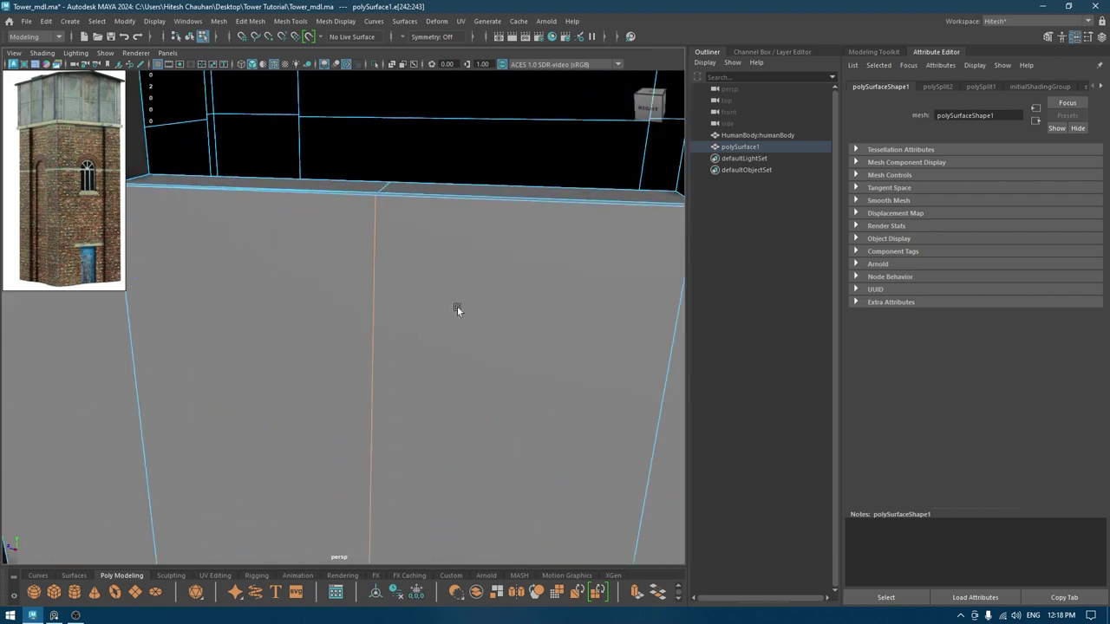
{"action": "key", "text": "v"}
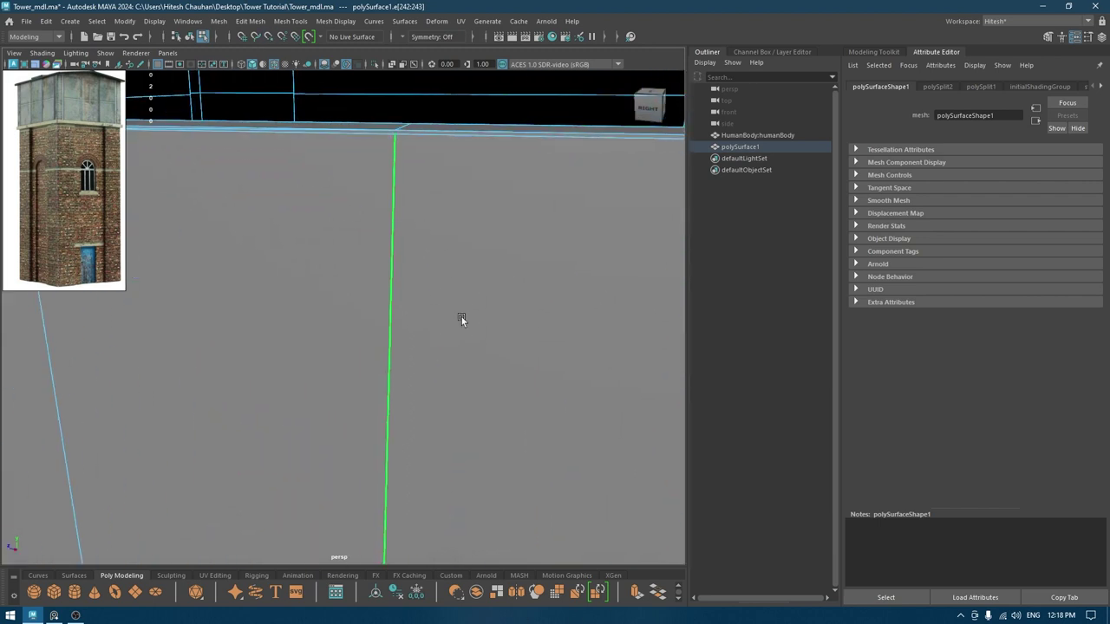
{"action": "scroll", "coordinate": [462, 316], "scroll_direction": "down", "scroll_amount": 4}
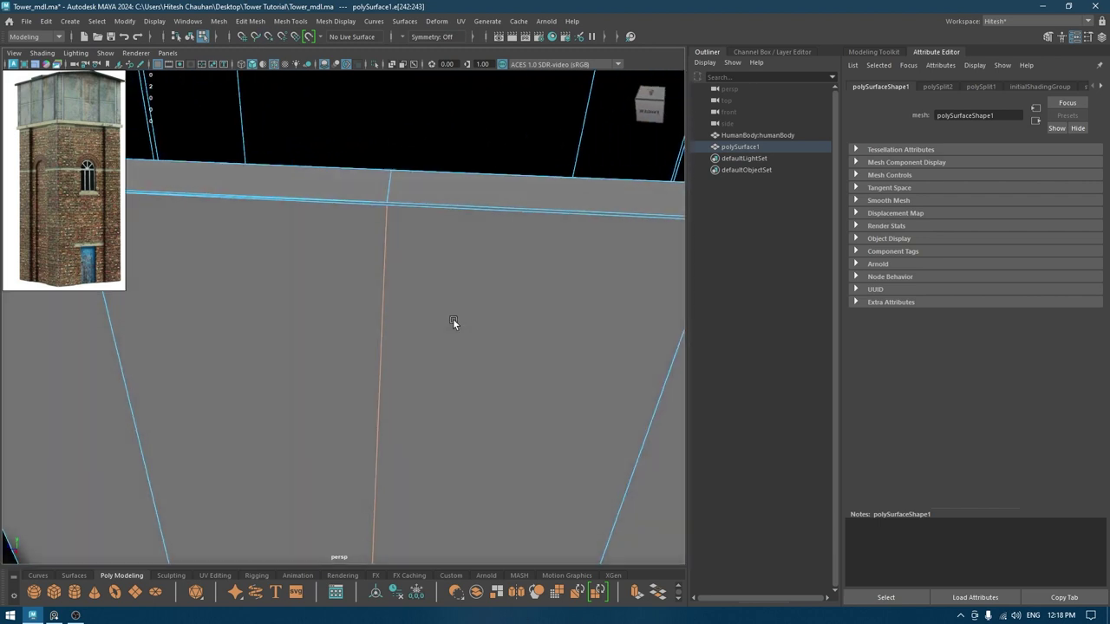
- In the side view, move the centre edge above the window horizontally into line with the arch's apex
{"action": "left_click_drag", "start_coordinate": [454, 322], "coordinate": [389, 277], "text": "alt"}
{"action": "right_click_drag", "start_coordinate": [373, 189], "coordinate": [373, 219]}
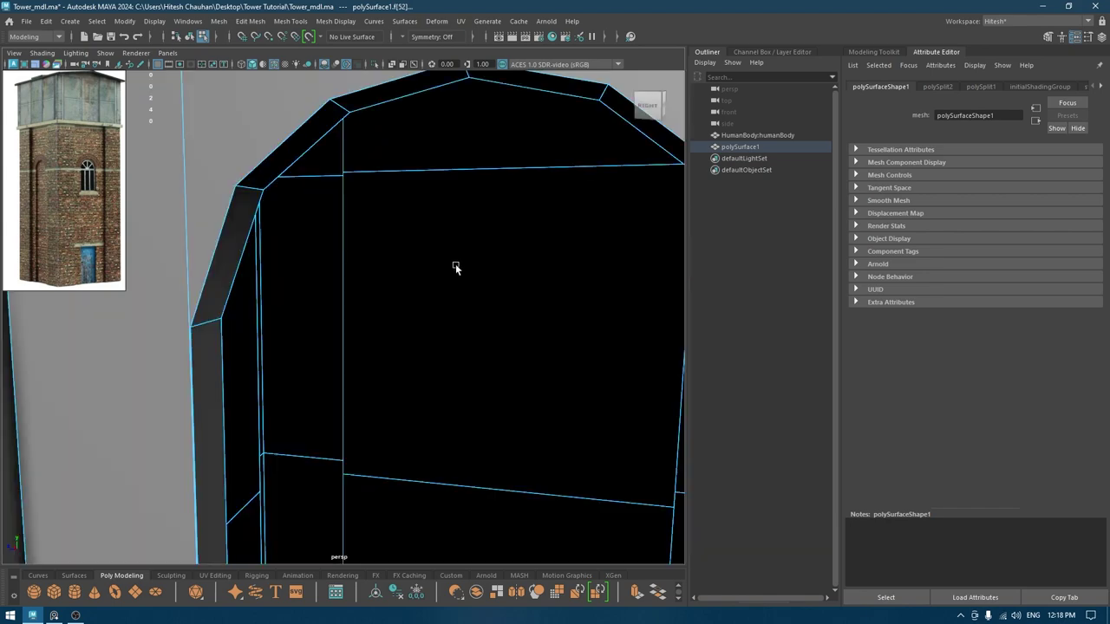
{"action": "key", "text": "space"}
{"action": "left_click_drag", "start_coordinate": [456, 265], "coordinate": [544, 261]}
{"action": "scroll", "coordinate": [390, 311], "scroll_direction": "down", "scroll_amount": 4}
{"action": "middle_click_drag", "start_coordinate": [390, 311], "coordinate": [433, 510], "text": "alt"}
{"action": "scroll", "coordinate": [433, 509], "scroll_direction": "up", "scroll_amount": 5}
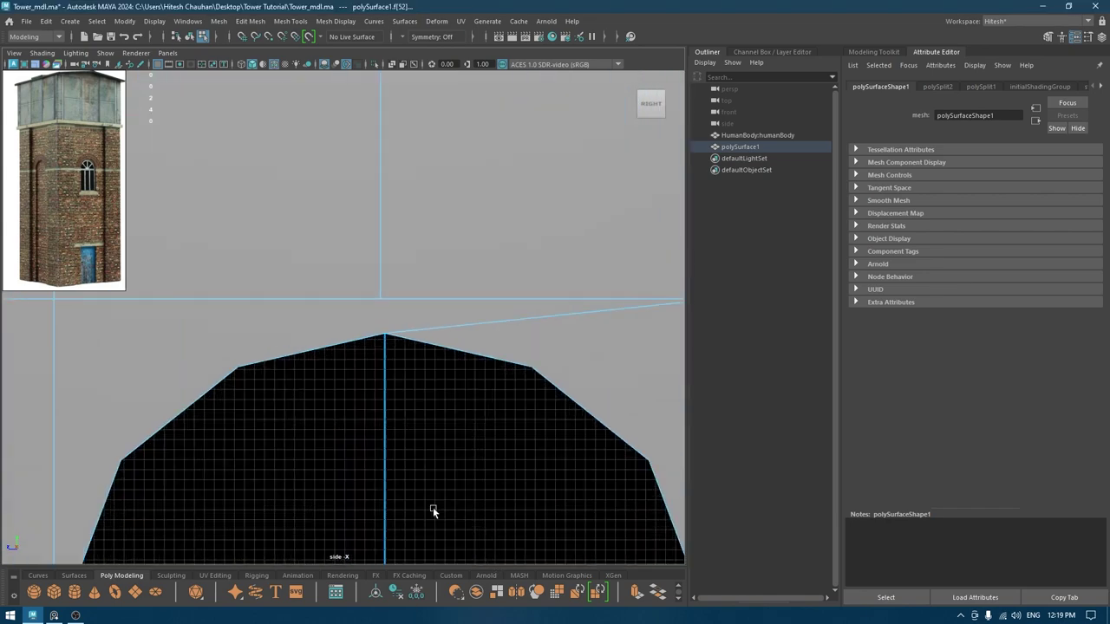
{"action": "right_click_drag", "start_coordinate": [423, 231], "coordinate": [423, 197]}
{"action": "left_click", "coordinate": [396, 192]}
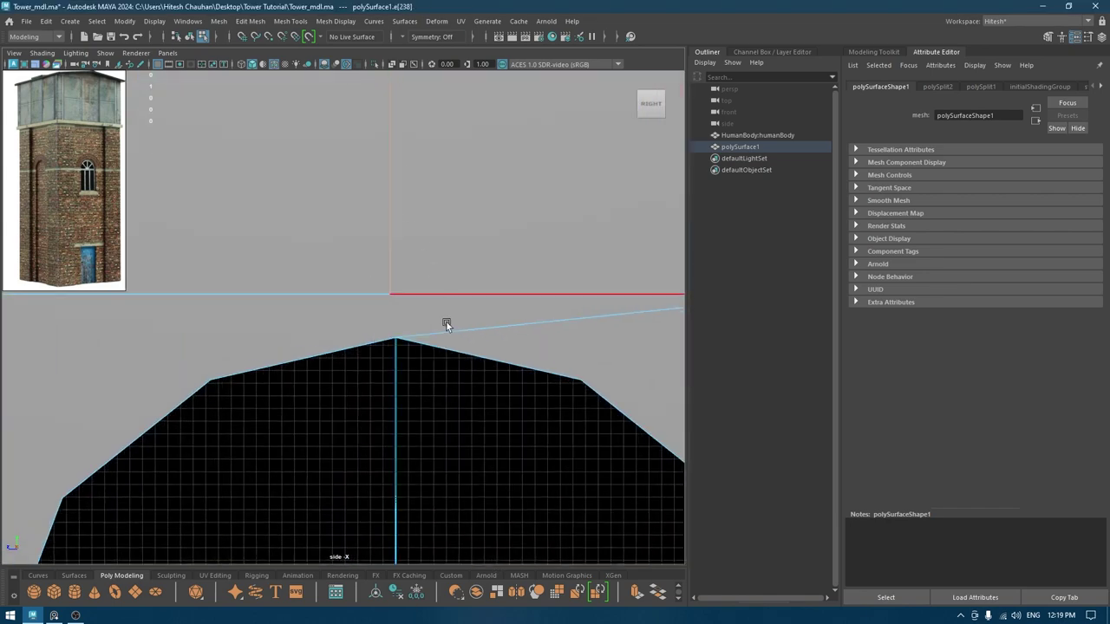
{"action": "scroll", "coordinate": [443, 303], "scroll_direction": "down", "scroll_amount": 3}
{"action": "middle_click_drag", "start_coordinate": [389, 135], "coordinate": [396, 339], "text": "alt"}
{"action": "scroll", "coordinate": [401, 286], "scroll_direction": "up", "scroll_amount": 1}
{"action": "scroll", "coordinate": [406, 232], "scroll_direction": "down", "scroll_amount": 3}
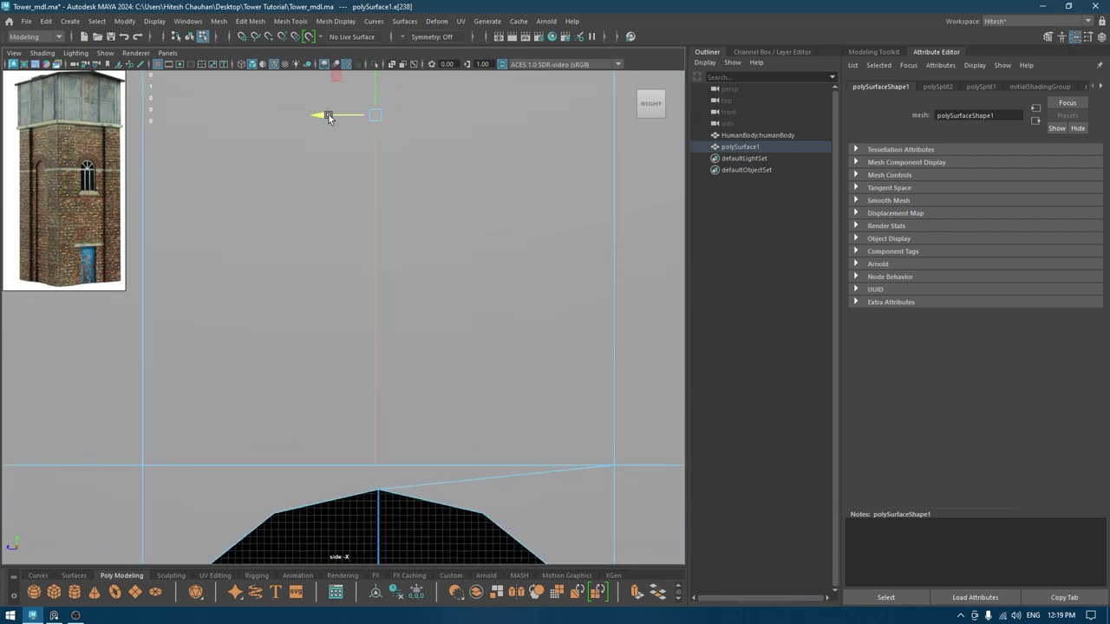
{"action": "left_click_drag", "start_coordinate": [319, 116], "coordinate": [323, 116]}
{"action": "middle_click_drag", "start_coordinate": [463, 404], "coordinate": [466, 238], "text": "alt"}
{"action": "right_click_drag", "start_coordinate": [466, 238], "coordinate": [378, 142], "text": "alt"}
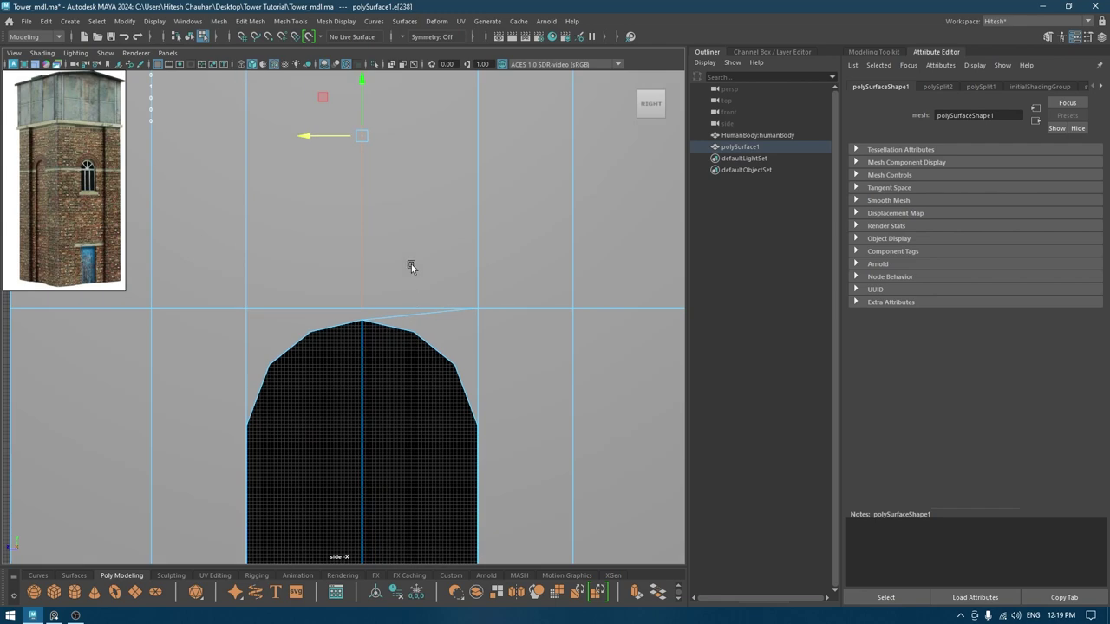
- Merge the vertices at the middle of the window sill's outer edge with a distance threshold of about 0.82
{"action": "right_click_drag", "start_coordinate": [411, 264], "coordinate": [517, 442], "text": "alt"}
{"action": "key", "text": "space"}
{"action": "left_click_drag", "start_coordinate": [510, 420], "coordinate": [531, 367]}
{"action": "middle_click_drag", "start_coordinate": [531, 368], "coordinate": [534, 258], "text": "alt"}
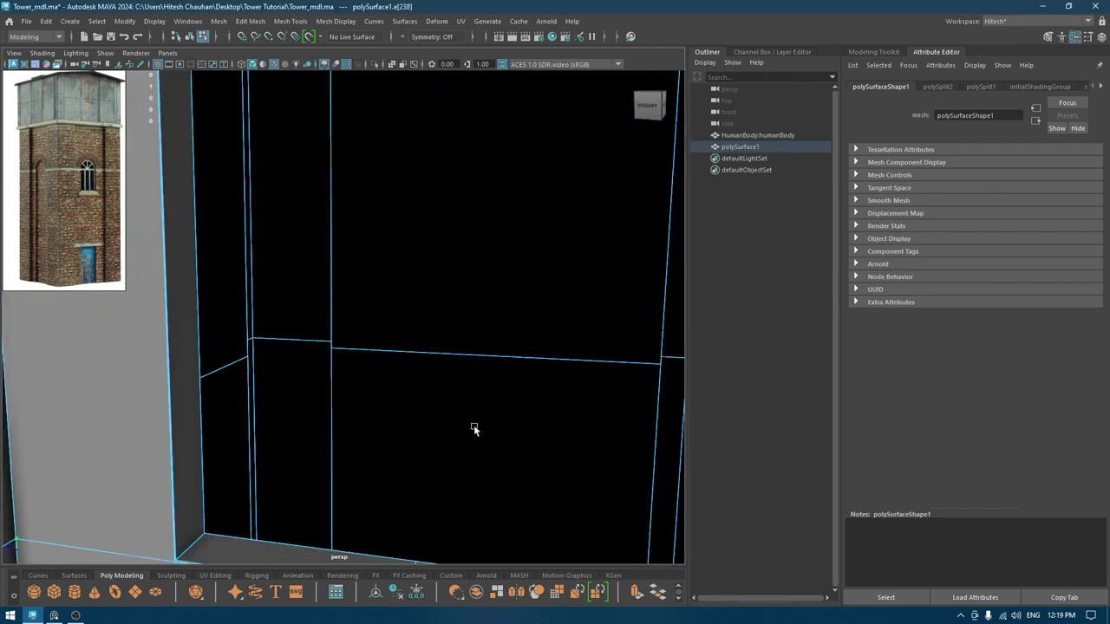
{"action": "right_click_drag", "start_coordinate": [474, 425], "coordinate": [427, 344], "text": "alt"}
{"action": "left_click_drag", "start_coordinate": [427, 344], "coordinate": [464, 350], "text": "alt"}
{"action": "middle_click_drag", "start_coordinate": [464, 350], "coordinate": [458, 209], "text": "alt"}
{"action": "right_click_drag", "start_coordinate": [458, 208], "coordinate": [483, 359], "text": "alt"}
{"action": "right_click_drag", "start_coordinate": [429, 184], "coordinate": [366, 185]}
{"action": "middle_click_drag", "start_coordinate": [384, 208], "coordinate": [394, 321], "text": "alt"}
{"action": "left_click_drag", "start_coordinate": [394, 320], "coordinate": [423, 324], "text": "alt"}
{"action": "right_click_drag", "start_coordinate": [409, 372], "coordinate": [409, 291], "text": "shift"}
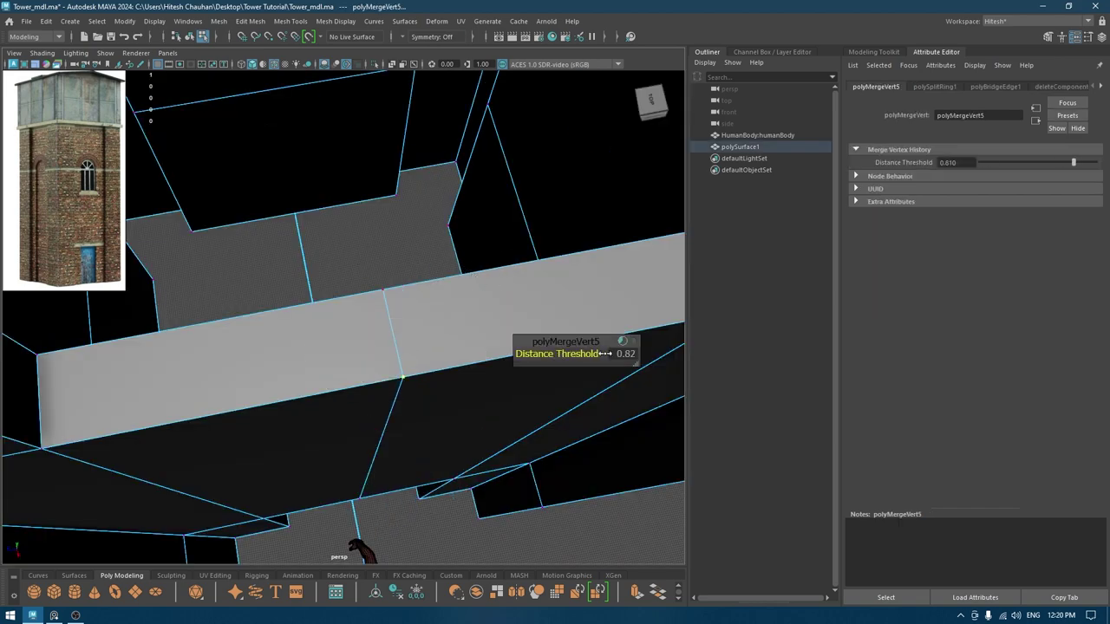
{"action": "key", "text": "w"}
- Check the merged sill by selecting its edges and examining the window from inside and outside
{"action": "right_click_drag", "start_coordinate": [438, 340], "coordinate": [442, 310]}
{"action": "double_click", "coordinate": [451, 376]}
{"action": "right_click_drag", "start_coordinate": [460, 421], "coordinate": [438, 382], "text": "alt"}
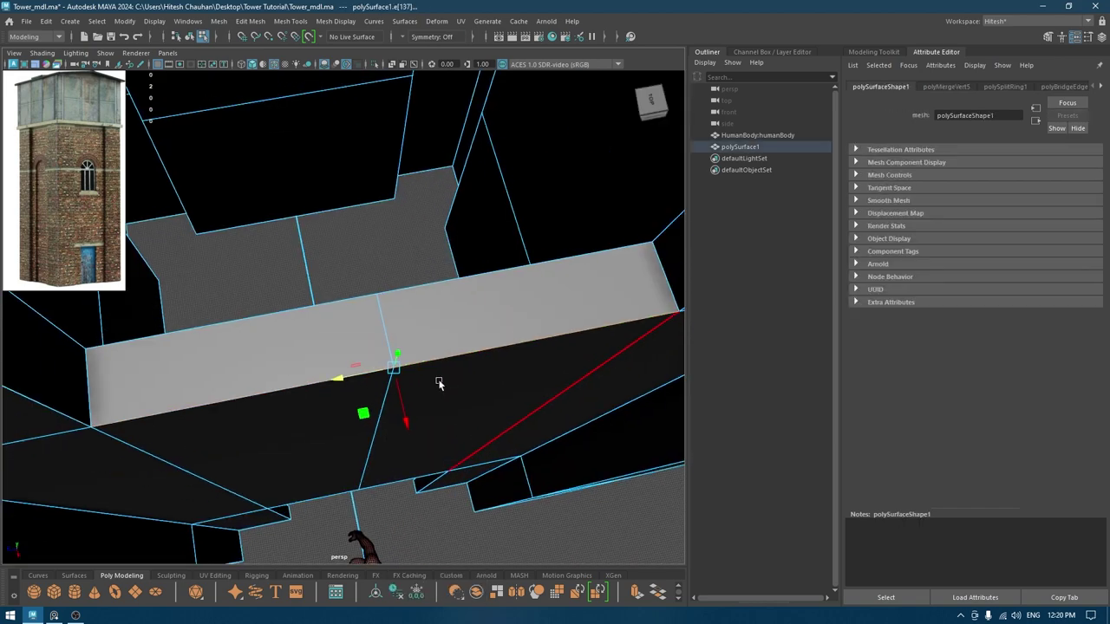
{"action": "left_click_drag", "start_coordinate": [440, 384], "coordinate": [314, 336], "text": "alt"}
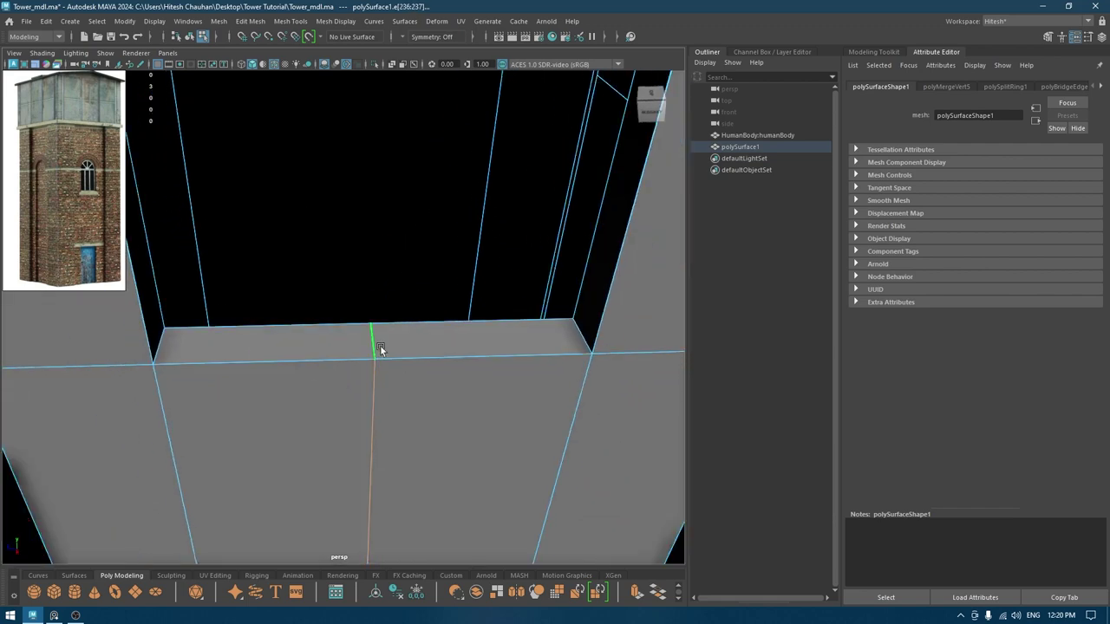
{"action": "right_click_drag", "start_coordinate": [421, 480], "coordinate": [388, 404], "text": "alt"}
{"action": "left_click_drag", "start_coordinate": [389, 404], "coordinate": [400, 400], "text": "alt"}
{"action": "middle_click_drag", "start_coordinate": [401, 400], "coordinate": [423, 486], "text": "alt"}
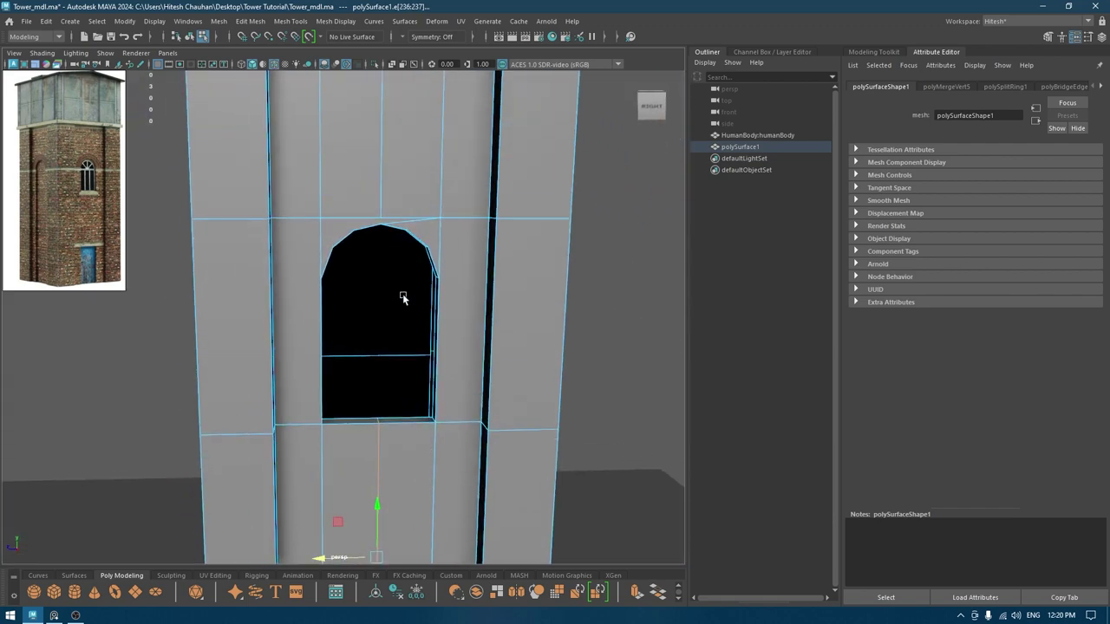
- Cut a short vertical edge from the arch's apex up to the horizontal edge above the window
{"action": "left_click_drag", "start_coordinate": [404, 297], "coordinate": [398, 247], "text": "alt"}
{"action": "right_click_drag", "start_coordinate": [399, 247], "coordinate": [445, 270], "text": "alt"}
{"action": "left_click_drag", "start_coordinate": [444, 269], "coordinate": [451, 240], "text": "alt"}
{"action": "key", "text": "F8"}
{"action": "right_click_drag", "start_coordinate": [451, 241], "coordinate": [402, 336], "text": "alt"}
{"action": "left_click", "coordinate": [462, 252]}
{"action": "key", "text": "Return"}
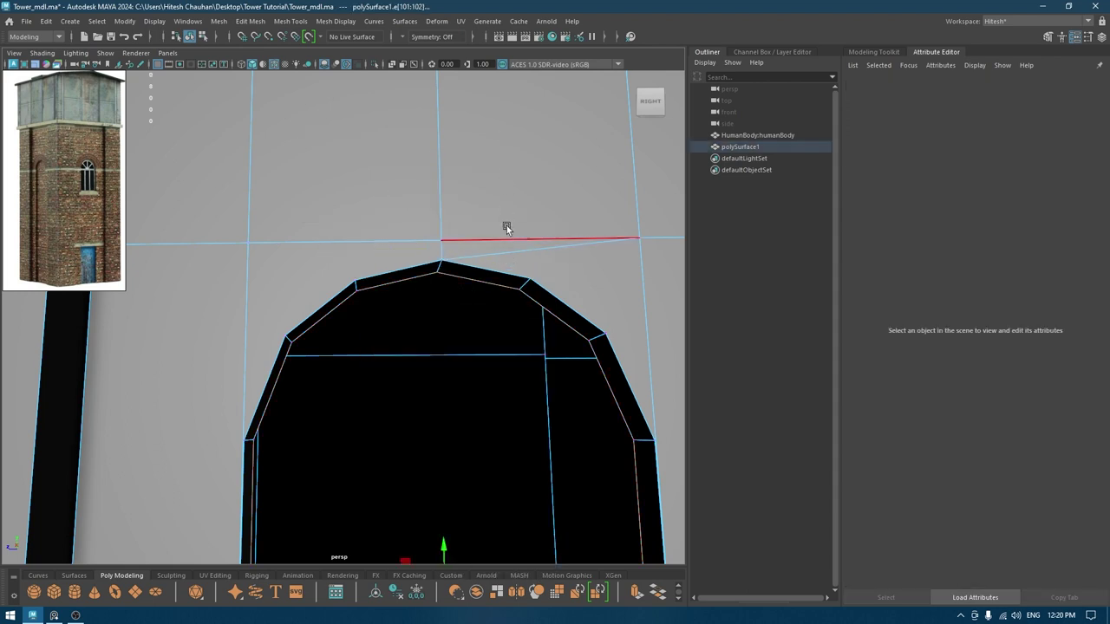
- Delete the diagonal edge running from the arch's apex to the wall grid corner above the window
{"action": "left_click", "coordinate": [507, 240]}
{"action": "right_click_drag", "start_coordinate": [512, 251], "coordinate": [125, 390], "text": "shift"}
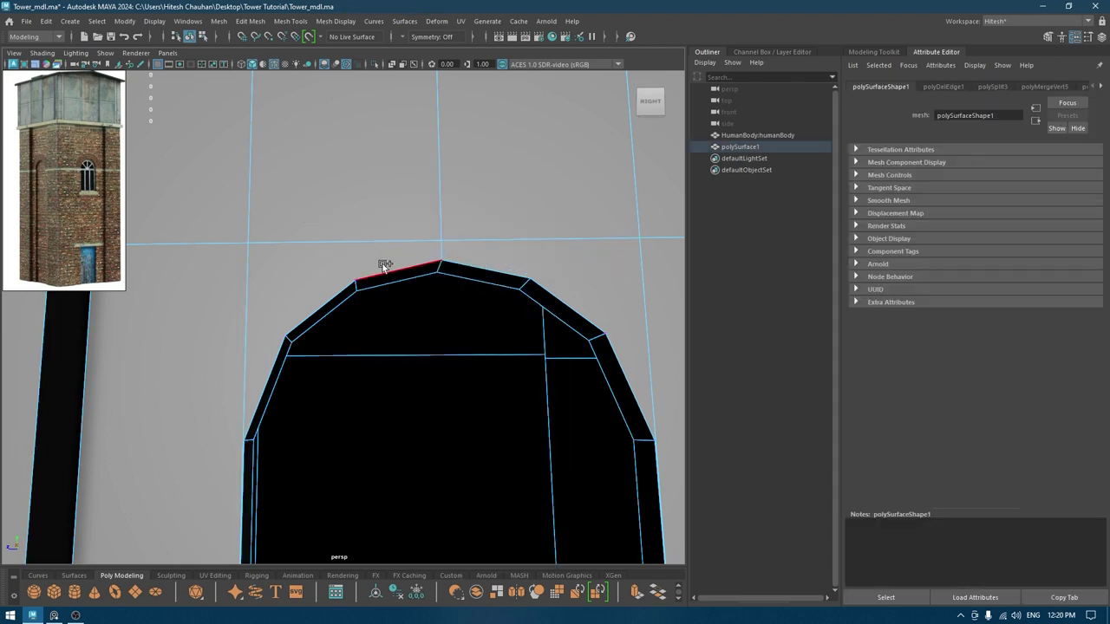
- Cut edges with Multi-Cut from the two grid corners above the window to the neighbouring arch vertices
{"action": "right_click_drag", "start_coordinate": [384, 265], "coordinate": [375, 276], "text": "shift"}
{"action": "key", "text": "q"}
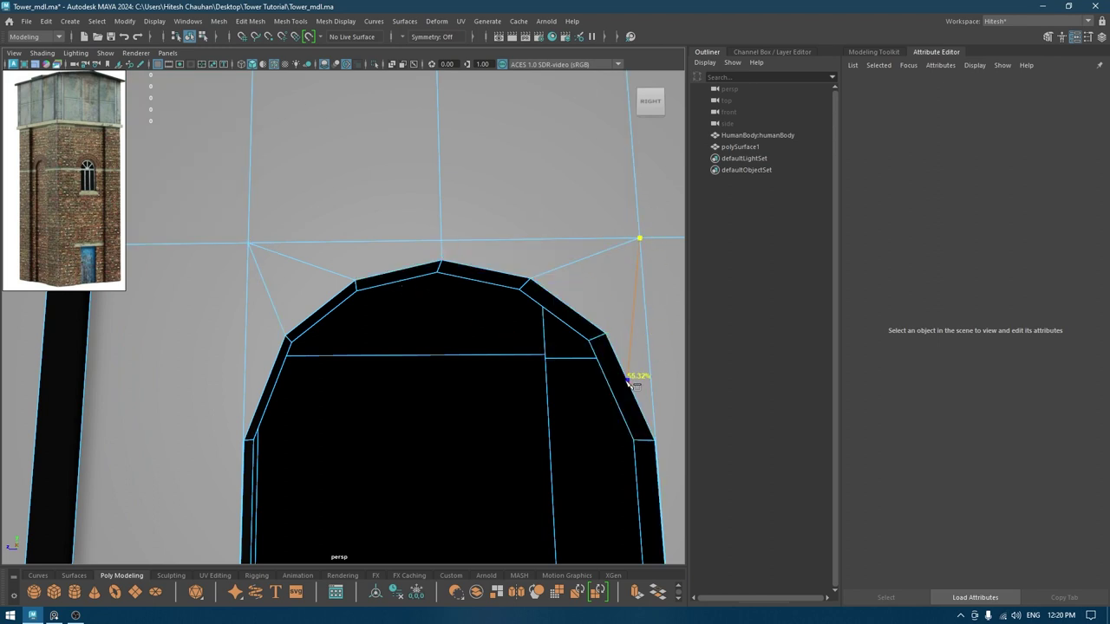
{"action": "key", "text": "Return"}
- Insert a horizontal edge loop around the tower at the height where the window's arch begins
{"action": "left_click_drag", "start_coordinate": [634, 373], "coordinate": [469, 360], "text": "alt"}
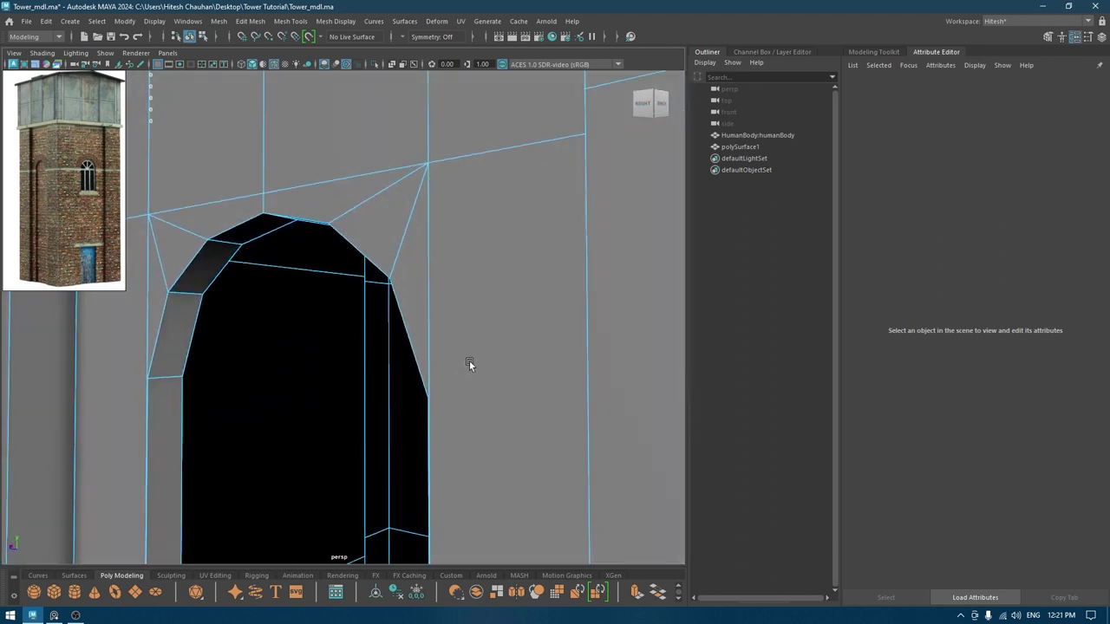
{"action": "right_click_drag", "start_coordinate": [469, 360], "coordinate": [492, 397], "text": "alt"}
{"action": "left_click_drag", "start_coordinate": [493, 397], "coordinate": [463, 414], "text": "alt"}
{"action": "right_click_drag", "start_coordinate": [534, 326], "coordinate": [592, 301], "text": "shift"}
{"action": "right_click_drag", "start_coordinate": [522, 326], "coordinate": [441, 295], "text": "shift"}
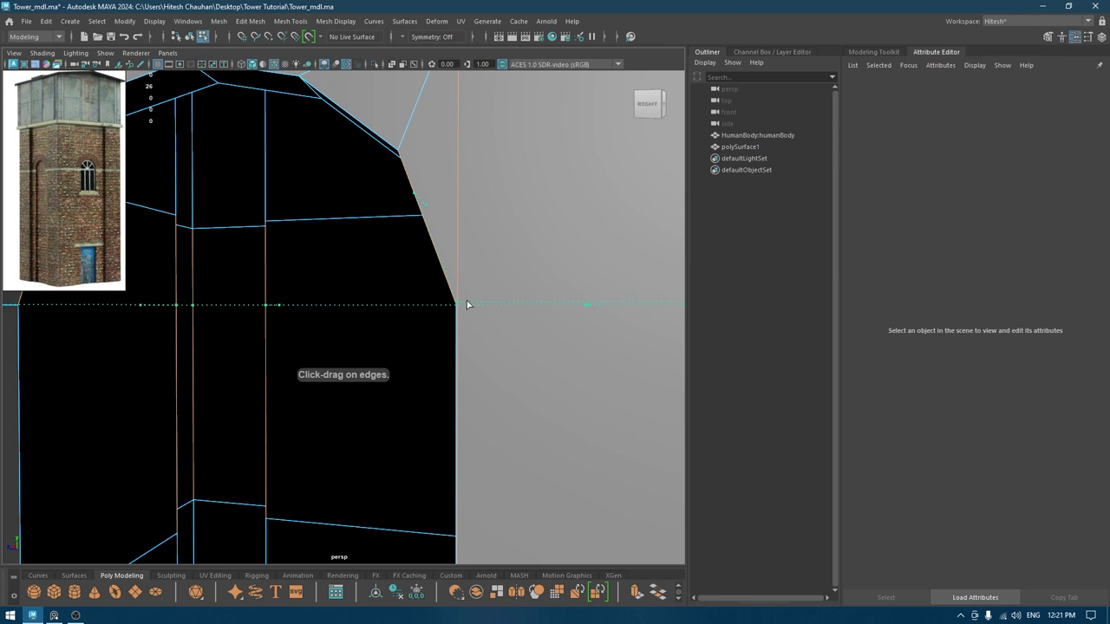
{"action": "left_click", "coordinate": [466, 304]}
{"action": "mouse_move", "coordinate": [473, 340]}
{"action": "left_mouse_down", "text": "alt"}
{"action": "mouse_move", "coordinate": [491, 342]}
{"action": "mouse_move", "coordinate": [483, 327]}
{"action": "mouse_move", "coordinate": [477, 339]}
{"action": "mouse_move", "coordinate": [551, 419]}
{"action": "mouse_move", "coordinate": [484, 381]}
{"action": "mouse_move", "coordinate": [558, 370]}
{"action": "mouse_move", "coordinate": [558, 399]}
{"action": "mouse_move", "coordinate": [527, 389]}
{"action": "mouse_move", "coordinate": [483, 341]}
{"action": "left_mouse_up", "text": "alt"}
{"action": "right_click_drag", "start_coordinate": [503, 275], "coordinate": [492, 234]}
{"action": "left_click_drag", "start_coordinate": [442, 286], "coordinate": [367, 449], "text": "alt"}
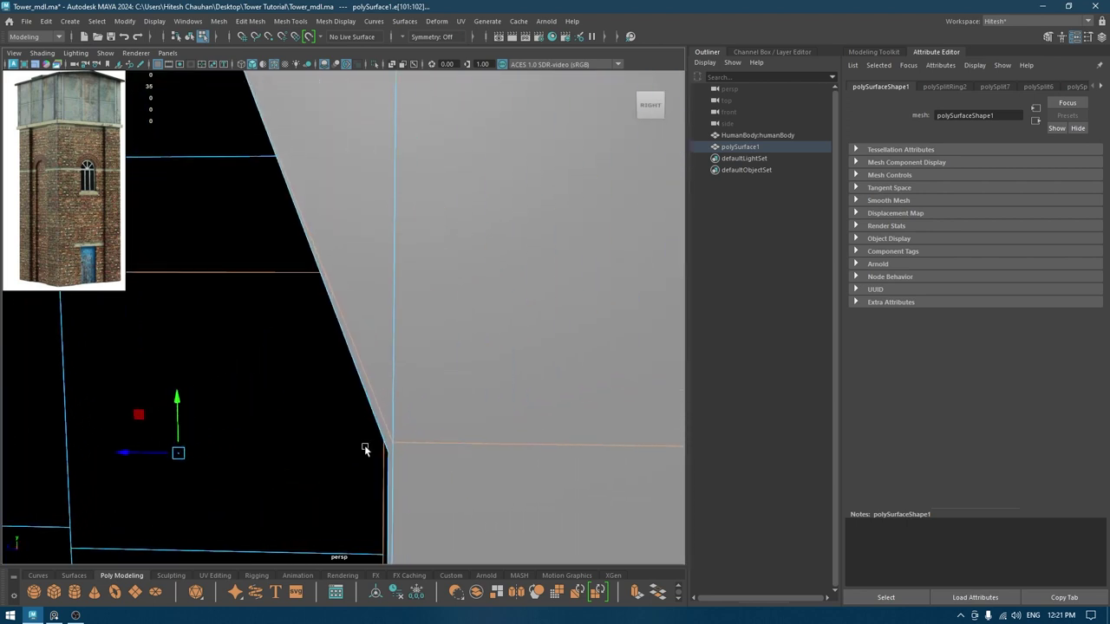
{"action": "key", "text": "ctrl+z"}
- Delete the new loop's extra edges across the arch's reveal, keeping the loop around the rest of the tower
{"action": "left_click_drag", "start_coordinate": [439, 469], "coordinate": [508, 314], "text": "alt"}
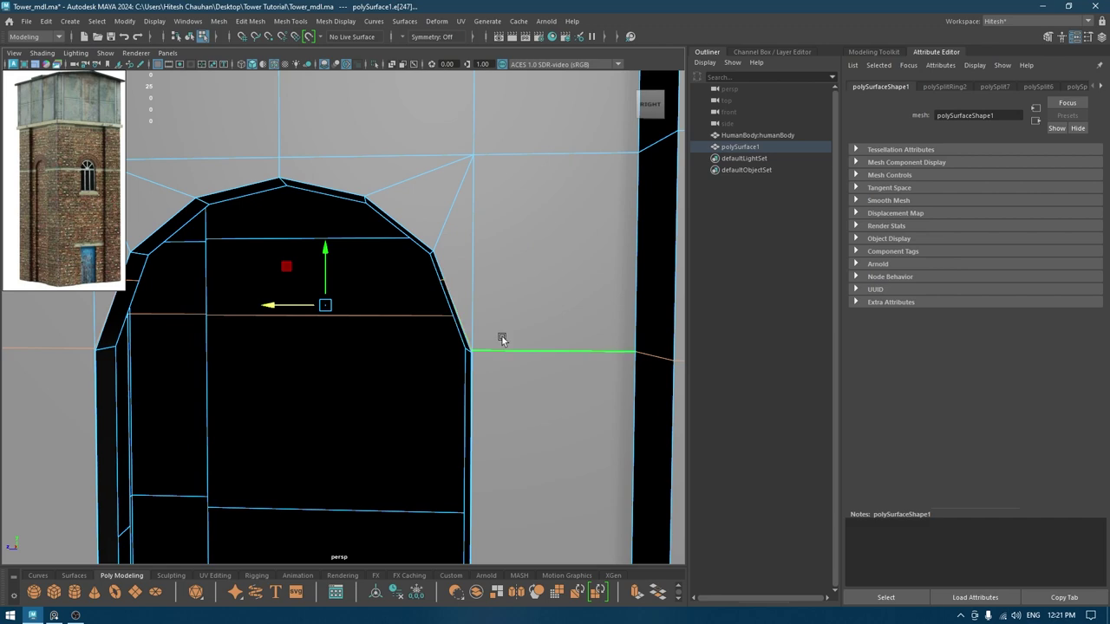
{"action": "left_click_drag", "start_coordinate": [529, 356], "coordinate": [457, 362], "text": "alt"}
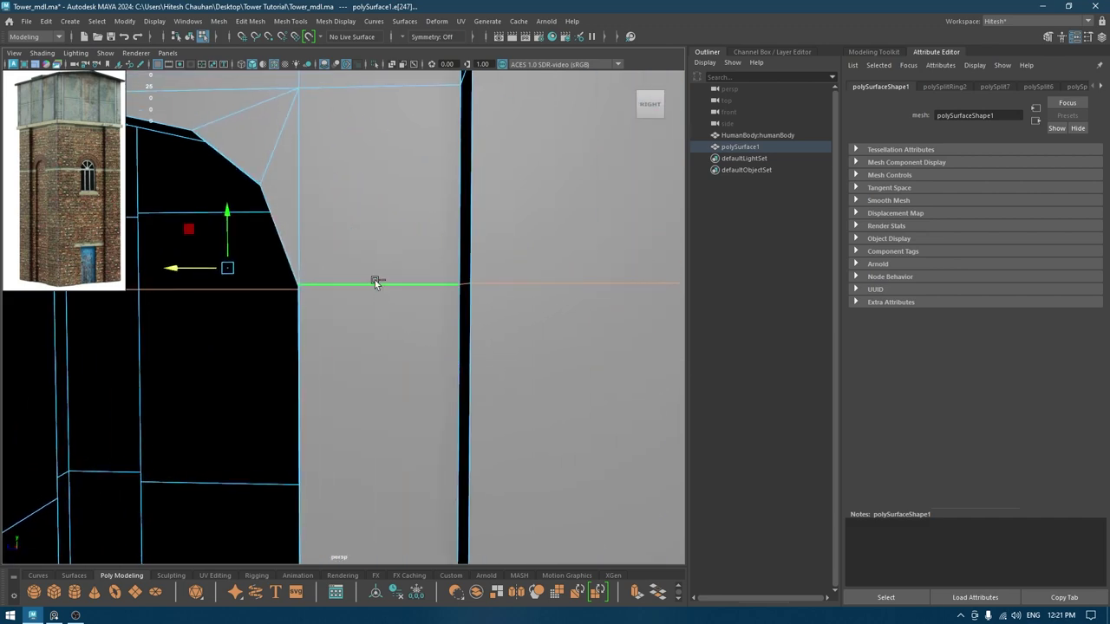
{"action": "left_click", "coordinate": [376, 282], "text": "ctrl"}
{"action": "left_click_drag", "start_coordinate": [539, 371], "coordinate": [352, 286], "text": "alt"}
{"action": "double_click", "coordinate": [460, 304], "text": "ctrl"}
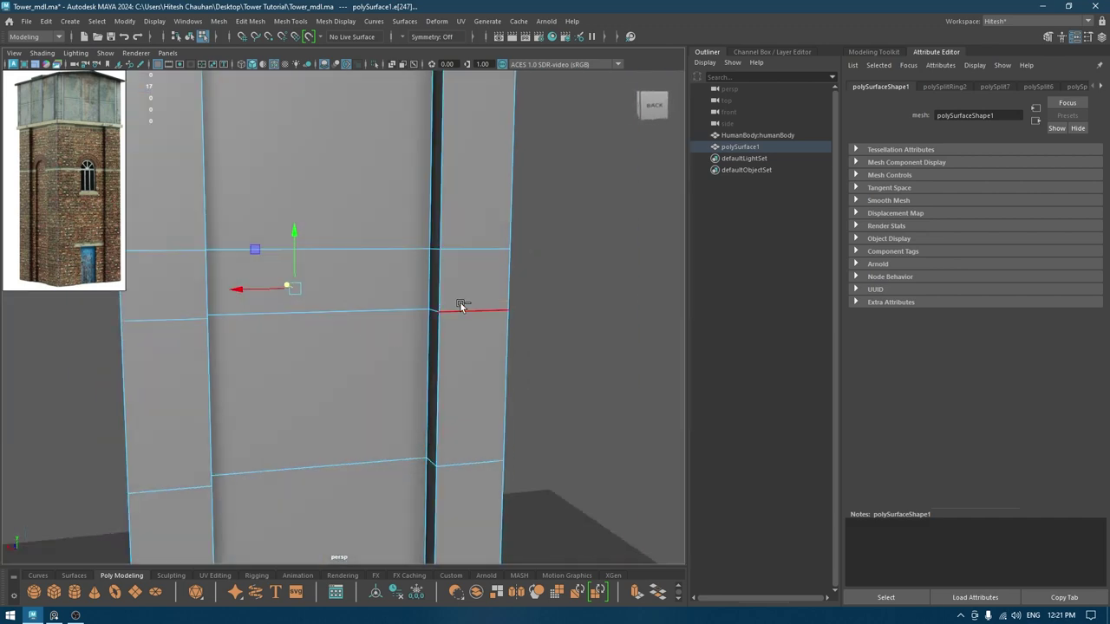
{"action": "left_click_drag", "start_coordinate": [517, 332], "coordinate": [441, 339], "text": "alt"}
{"action": "key", "text": "ctrl+z"}
{"action": "key", "text": "ctrl+z"}
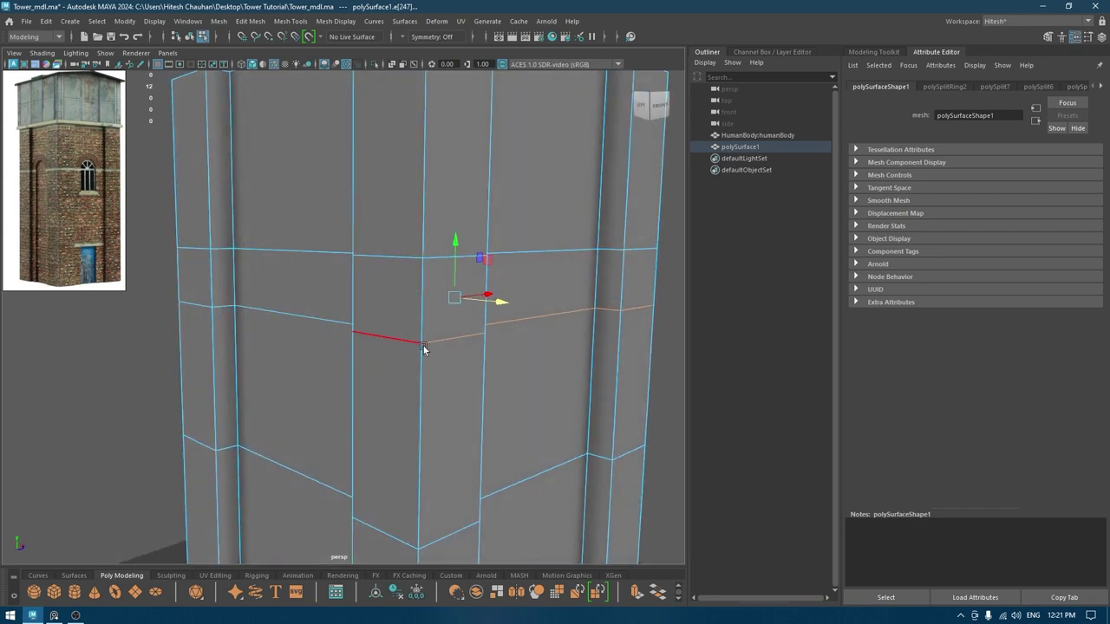
{"action": "key", "text": "ctrl+z"}
{"action": "key", "text": "ctrl+z"}
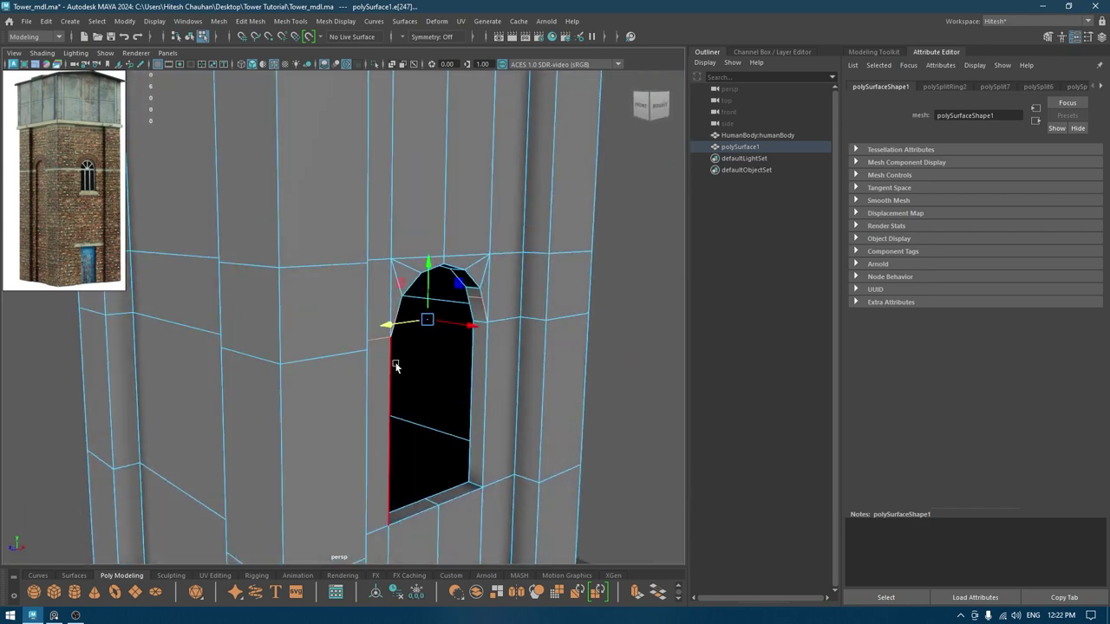
{"action": "key", "text": "ctrl+z"}
{"action": "key", "text": "ctrl+z"}
{"action": "key", "text": "ctrl+z"}
{"action": "key", "text": "ctrl+z"}
{"action": "key", "text": "ctrl+z"}
{"action": "key", "text": "ctrl+z"}
{"action": "key", "text": "ctrl+z"}
{"action": "key", "text": "ctrl+z"}
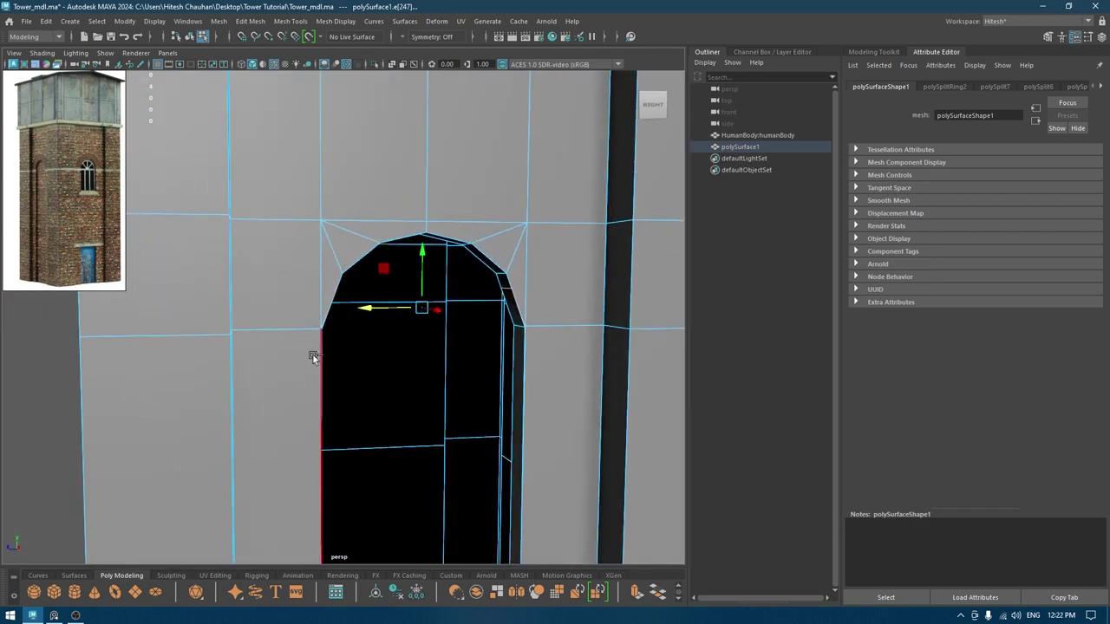
{"action": "key", "text": "ctrl+z"}
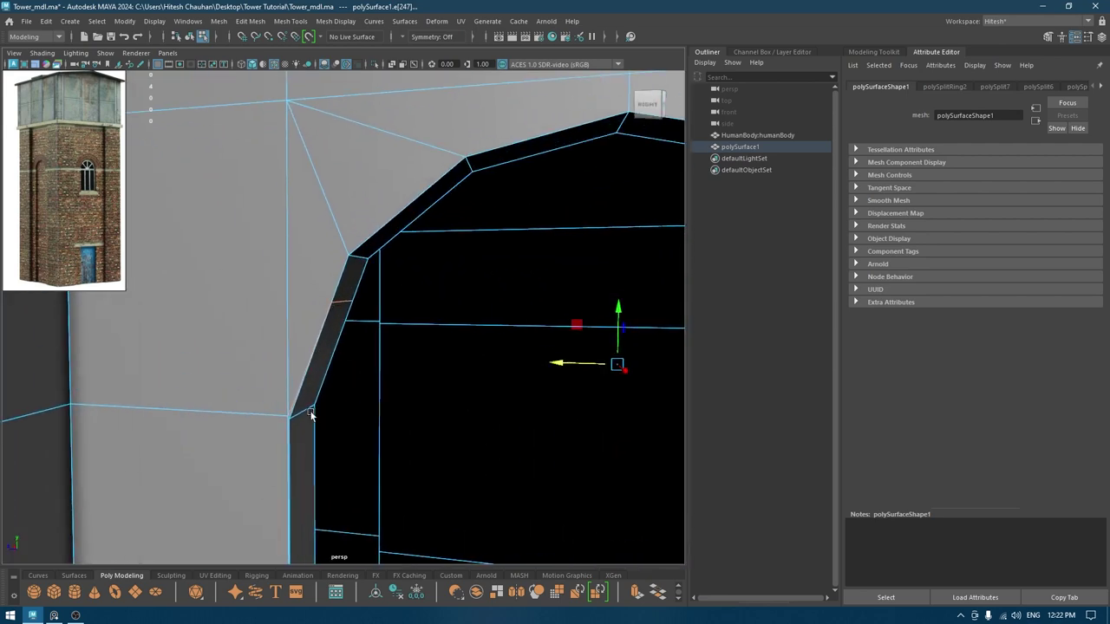
{"action": "right_click", "coordinate": [315, 267], "text": "shift"}
{"action": "right_click_drag", "start_coordinate": [314, 266], "coordinate": [239, 301], "text": "shift"}
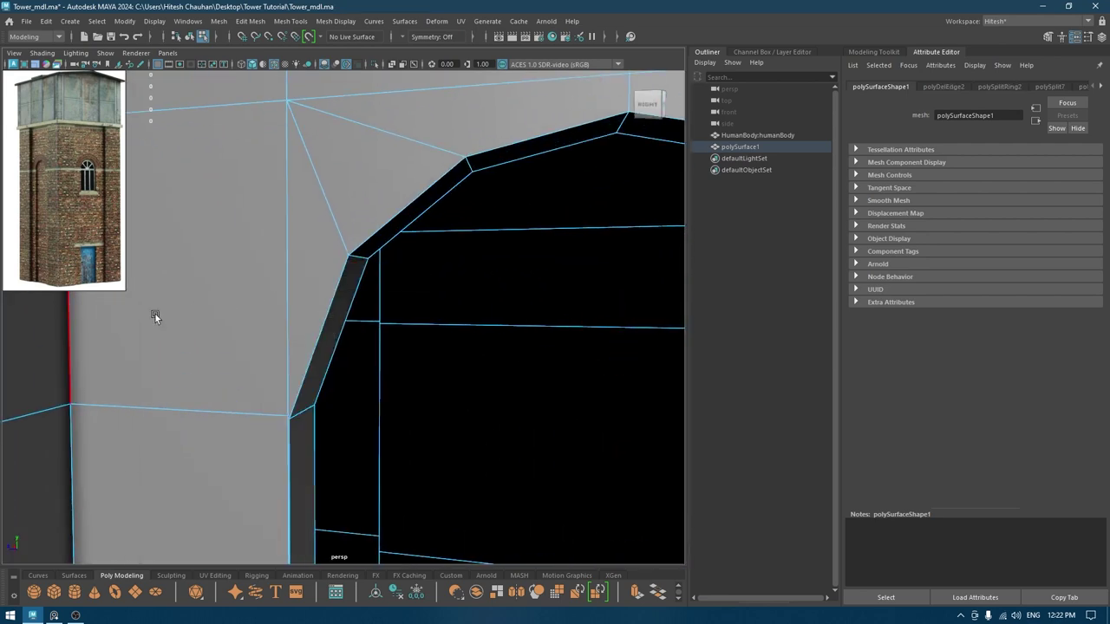
- Move the tower's horizontal edge loop beside the window vertically to line up with the arch's lowest vertex
{"action": "scroll", "coordinate": [315, 408], "scroll_direction": "down", "scroll_amount": 3}
{"action": "middle_click_drag", "start_coordinate": [315, 408], "coordinate": [356, 352], "text": "alt"}
{"action": "scroll", "coordinate": [356, 352], "scroll_direction": "up", "scroll_amount": 4}
{"action": "middle_click_drag", "start_coordinate": [346, 226], "coordinate": [357, 297], "text": "alt"}
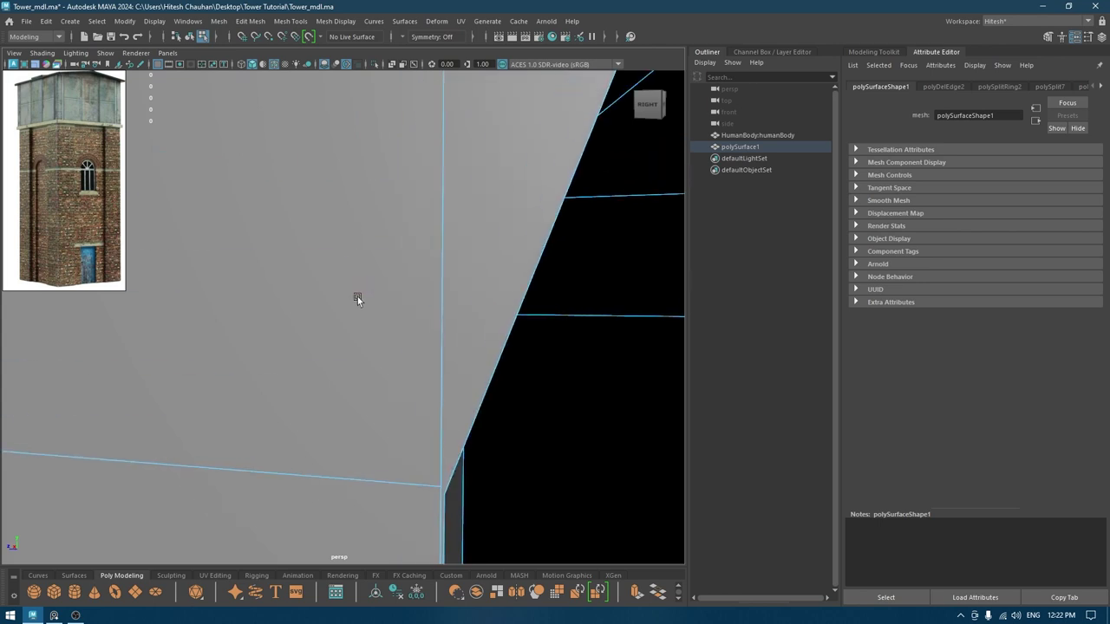
{"action": "right_click_drag", "start_coordinate": [357, 296], "coordinate": [352, 167]}
{"action": "middle_click_drag", "start_coordinate": [368, 332], "coordinate": [372, 277], "text": "alt"}
{"action": "double_click", "coordinate": [369, 231]}
{"action": "left_click_drag", "start_coordinate": [369, 231], "coordinate": [559, 236], "text": "alt"}
{"action": "left_click_drag", "start_coordinate": [496, 297], "coordinate": [385, 287], "text": "alt"}
{"action": "middle_click_drag", "start_coordinate": [384, 287], "coordinate": [382, 287]}
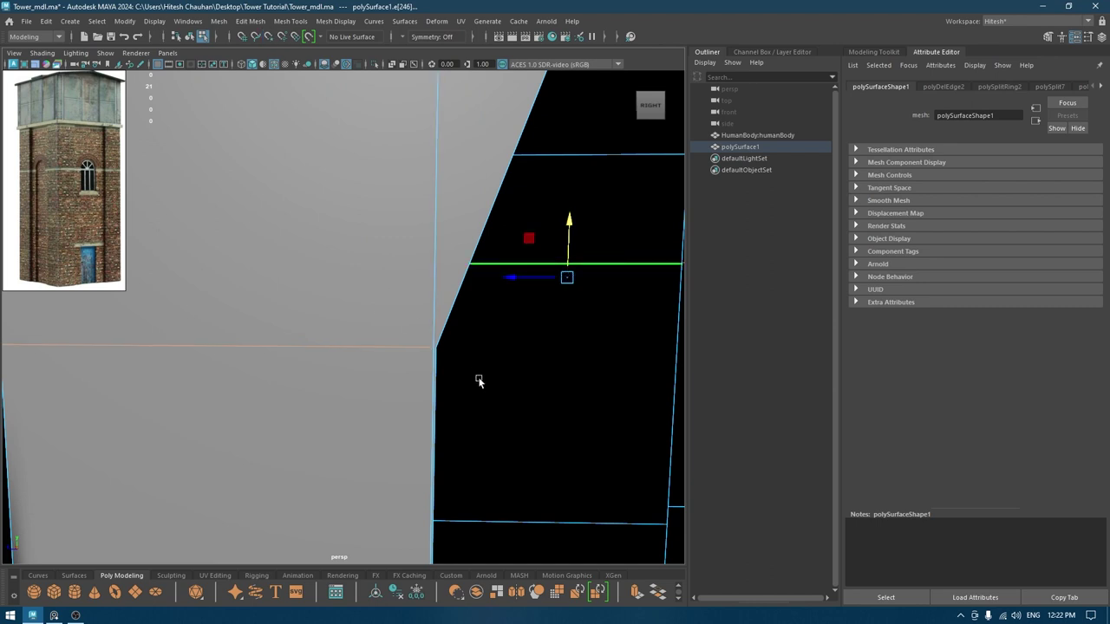
{"action": "left_click_drag", "start_coordinate": [471, 363], "coordinate": [462, 387], "text": "alt"}
{"action": "left_click_drag", "start_coordinate": [420, 344], "coordinate": [404, 303], "text": "alt"}
- Merge the horizontal loop's end vertices into the arch's starting vertices on both sides of the window, and return to object mode
{"action": "right_click_drag", "start_coordinate": [367, 260], "coordinate": [374, 210]}
{"action": "left_click", "coordinate": [372, 293]}
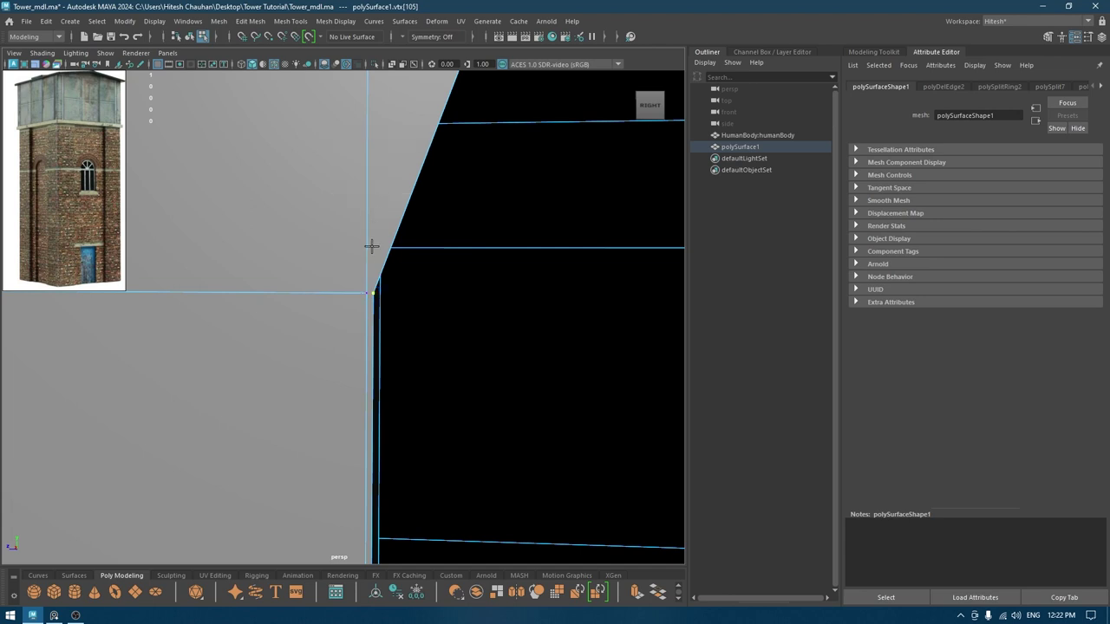
{"action": "left_click_drag", "start_coordinate": [365, 290], "coordinate": [365, 292]}
{"action": "middle_click_drag", "start_coordinate": [538, 332], "coordinate": [320, 325], "text": "alt"}
{"action": "left_click_drag", "start_coordinate": [361, 278], "coordinate": [390, 297], "text": "alt"}
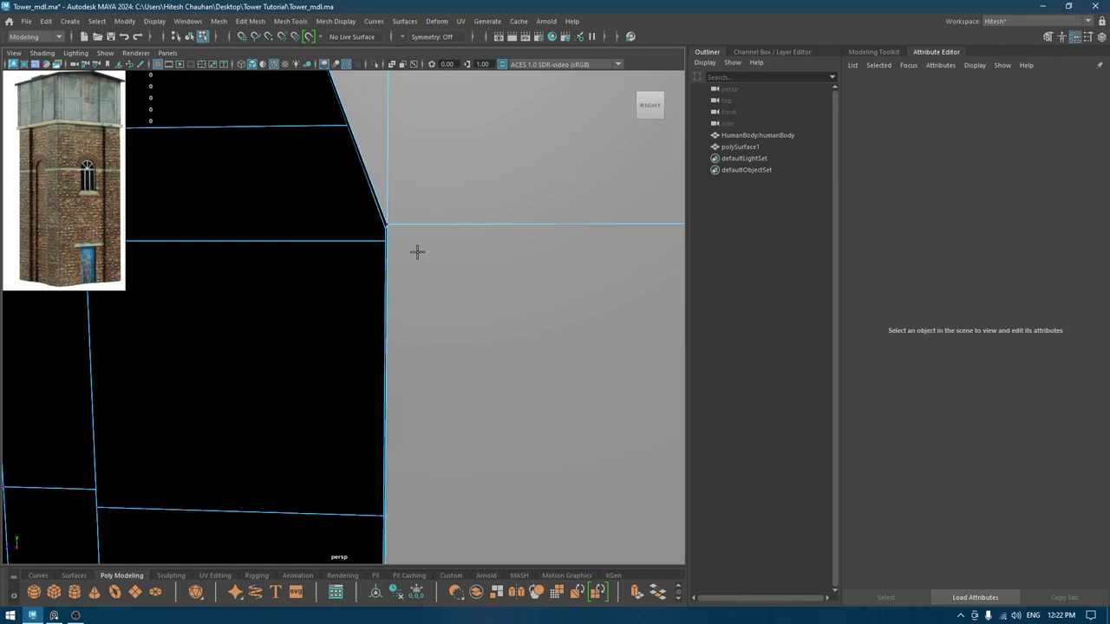
{"action": "left_click_drag", "start_coordinate": [417, 250], "coordinate": [451, 311], "text": "alt"}
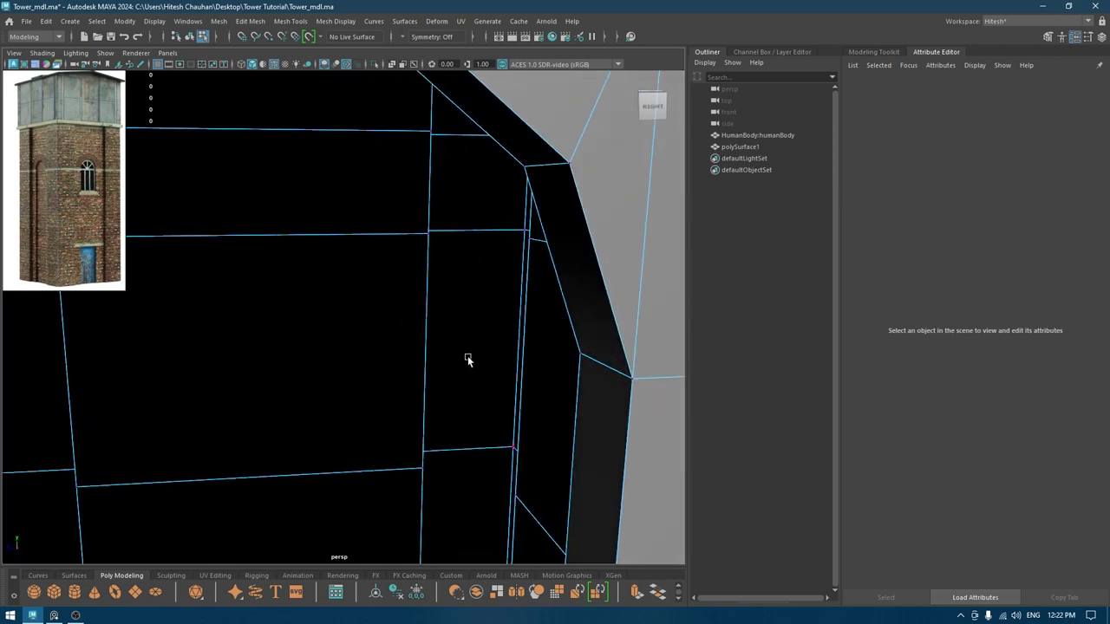
{"action": "scroll", "coordinate": [542, 310], "scroll_direction": "down", "scroll_amount": 10}
{"action": "mouse_move", "coordinate": [506, 341]}
{"action": "left_mouse_down", "text": "alt"}
{"action": "mouse_move", "coordinate": [546, 336]}
{"action": "mouse_move", "coordinate": [516, 325]}
{"action": "left_mouse_up", "text": "alt"}
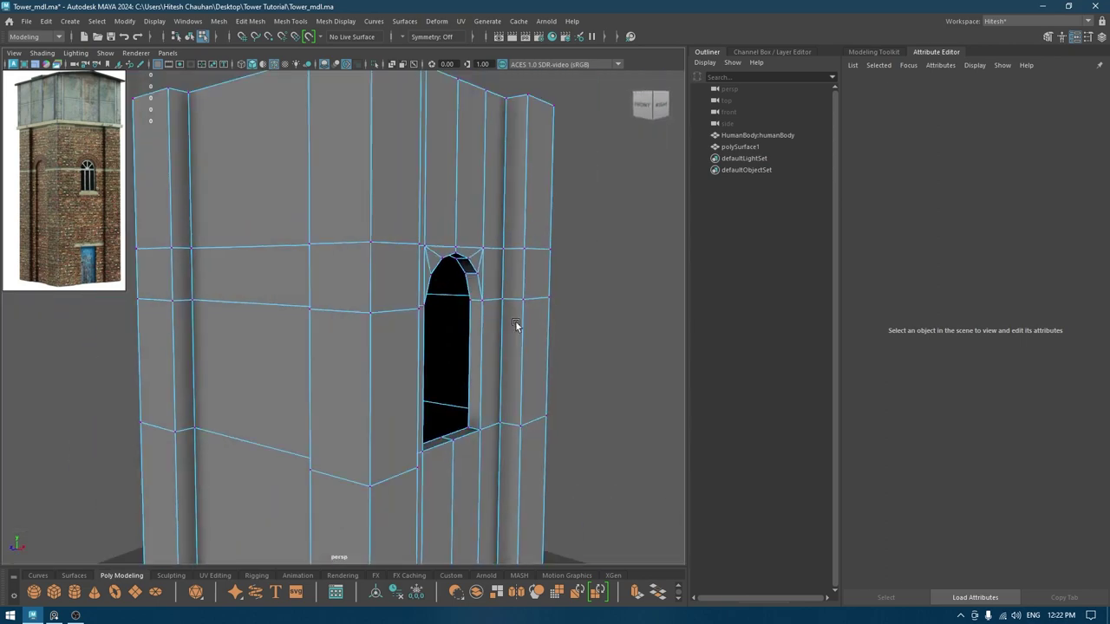
{"action": "scroll", "coordinate": [515, 324], "scroll_direction": "down", "scroll_amount": 10}
{"action": "right_click_drag", "start_coordinate": [397, 283], "coordinate": [512, 208]}
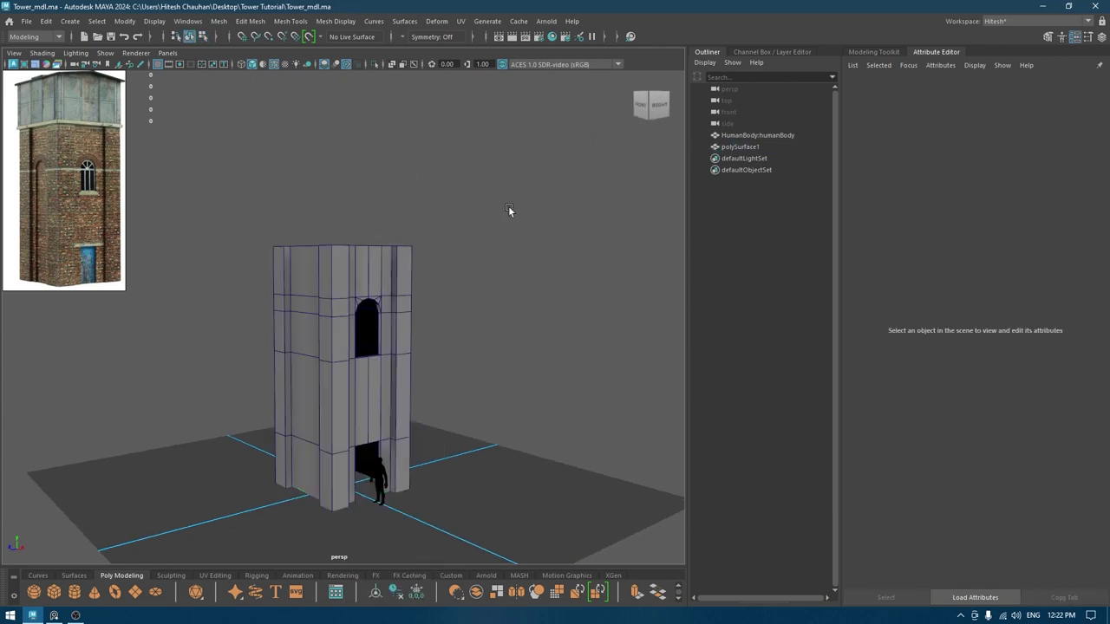
- Create a polygon pipe and move it out in front of the tower's windowless recessed wall
{"action": "scroll", "coordinate": [509, 208], "scroll_direction": "up", "scroll_amount": 5}
{"action": "middle_click_drag", "start_coordinate": [521, 368], "coordinate": [568, 275], "text": "alt"}
{"action": "left_click_drag", "start_coordinate": [568, 275], "coordinate": [540, 294], "text": "alt"}
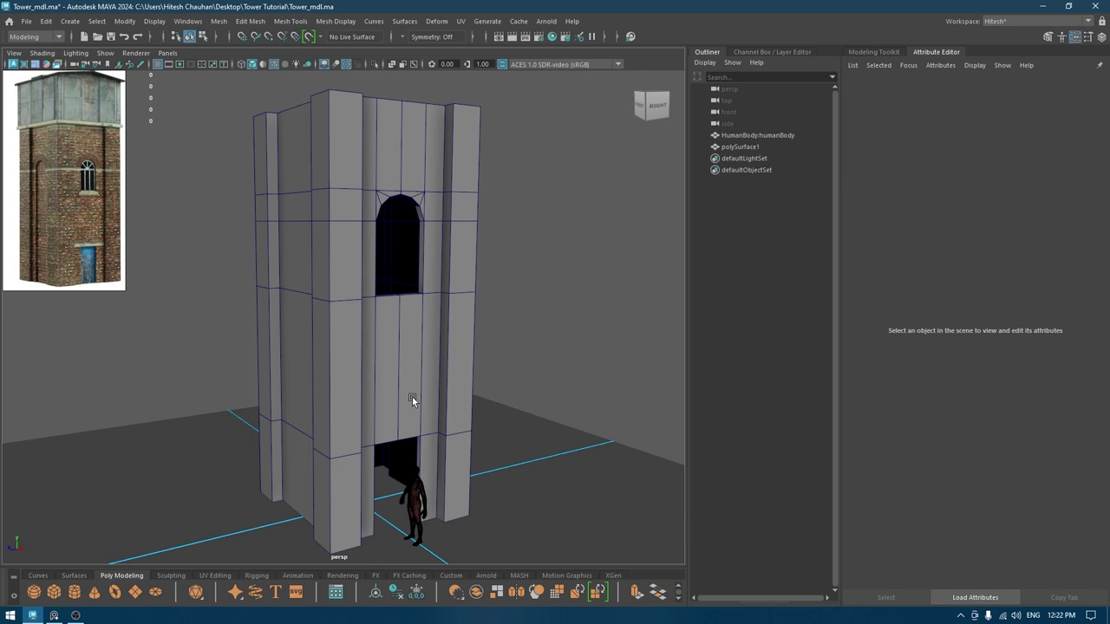
{"action": "left_click_drag", "start_coordinate": [415, 401], "coordinate": [504, 272], "text": "alt"}
{"action": "scroll", "coordinate": [36, 177], "scroll_direction": "up", "scroll_amount": 5}
{"action": "right_click_drag", "start_coordinate": [503, 271], "coordinate": [506, 360], "text": "shift"}
{"action": "left_click_drag", "start_coordinate": [497, 357], "coordinate": [517, 365], "text": "alt"}
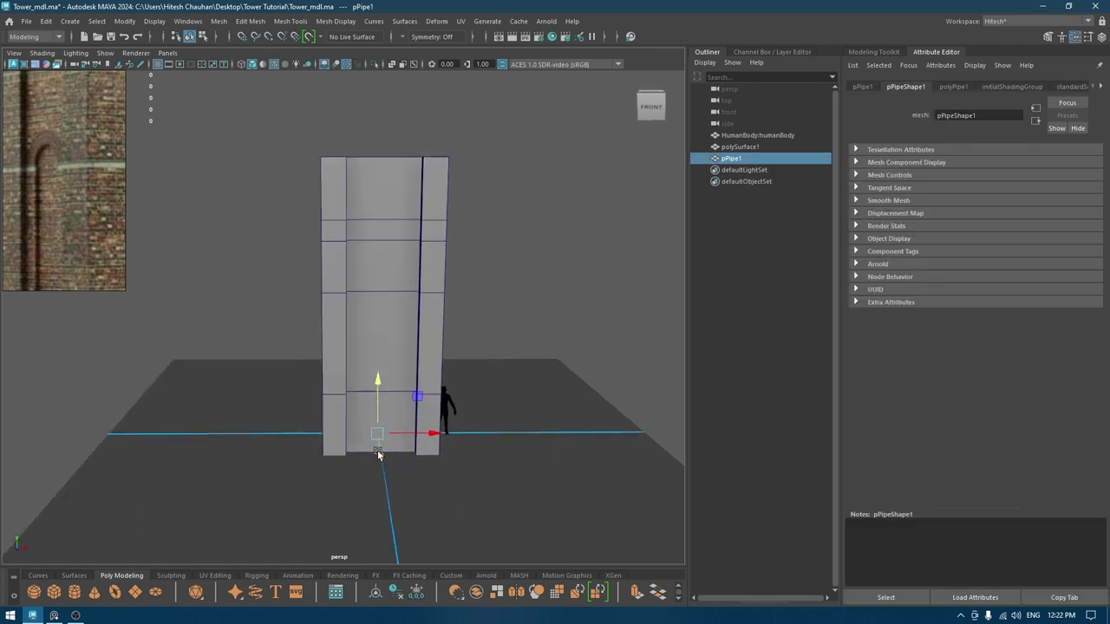
{"action": "left_click_drag", "start_coordinate": [378, 455], "coordinate": [382, 489]}
- Set the pipe's radius to 50 and its height to 60
{"action": "key", "text": "t"}
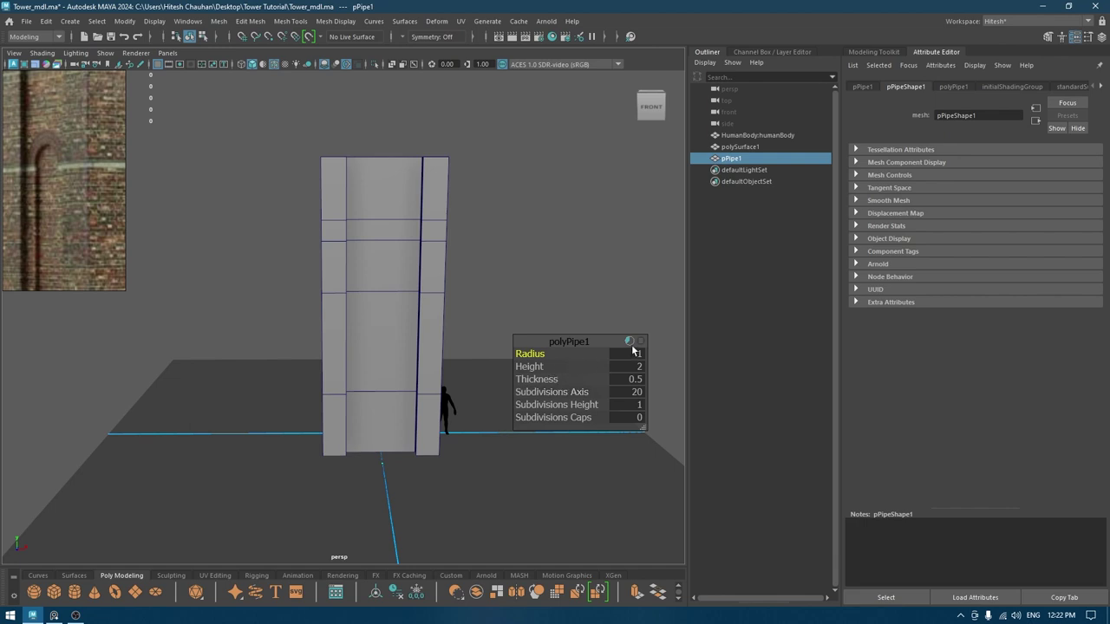
{"action": "left_click", "coordinate": [640, 354]}
{"action": "key", "text": "Tab"}
{"action": "left_click", "coordinate": [640, 354]}
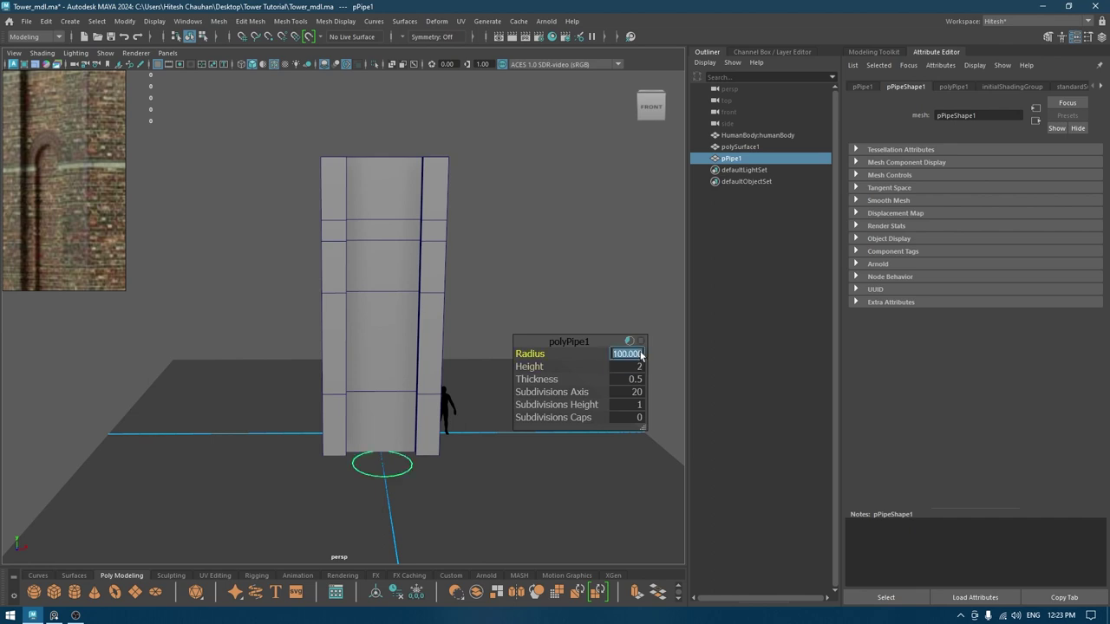
{"action": "type", "text": "50"}
{"action": "key", "text": "Tab"}
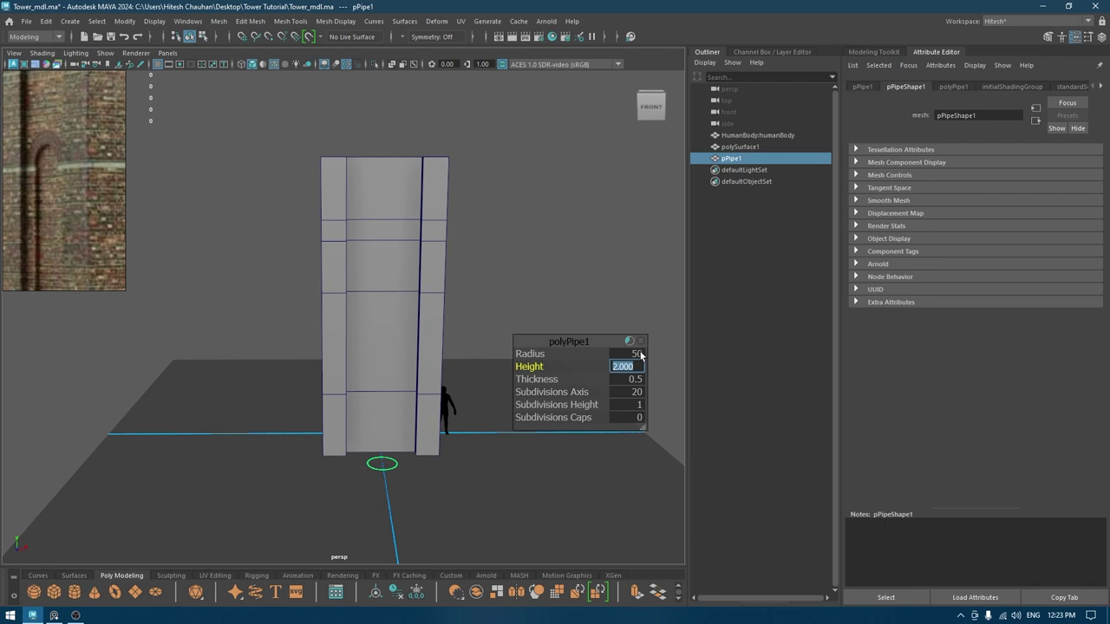
{"action": "type", "text": "60"}
{"action": "key", "text": "Return"}
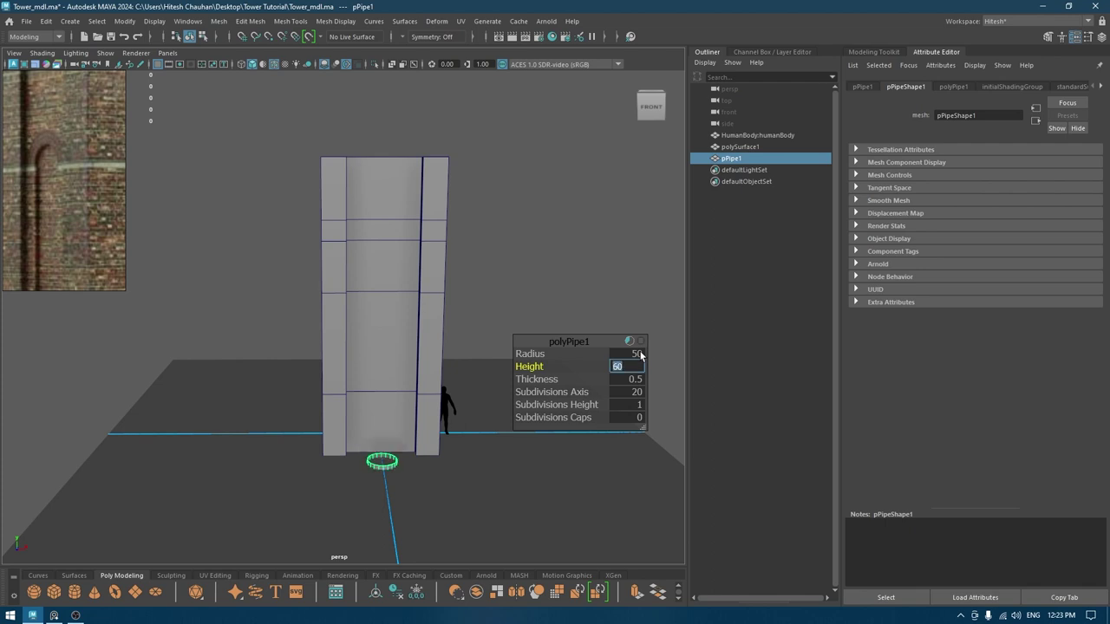
- Set the pipe's thickness to 25
{"action": "left_click_drag", "start_coordinate": [385, 482], "coordinate": [402, 532], "text": "alt"}
{"action": "scroll", "coordinate": [402, 520], "scroll_direction": "up", "scroll_amount": 3}
{"action": "middle_click_drag", "start_coordinate": [399, 416], "coordinate": [389, 317], "text": "alt"}
{"action": "scroll", "coordinate": [458, 453], "scroll_direction": "up", "scroll_amount": 3}
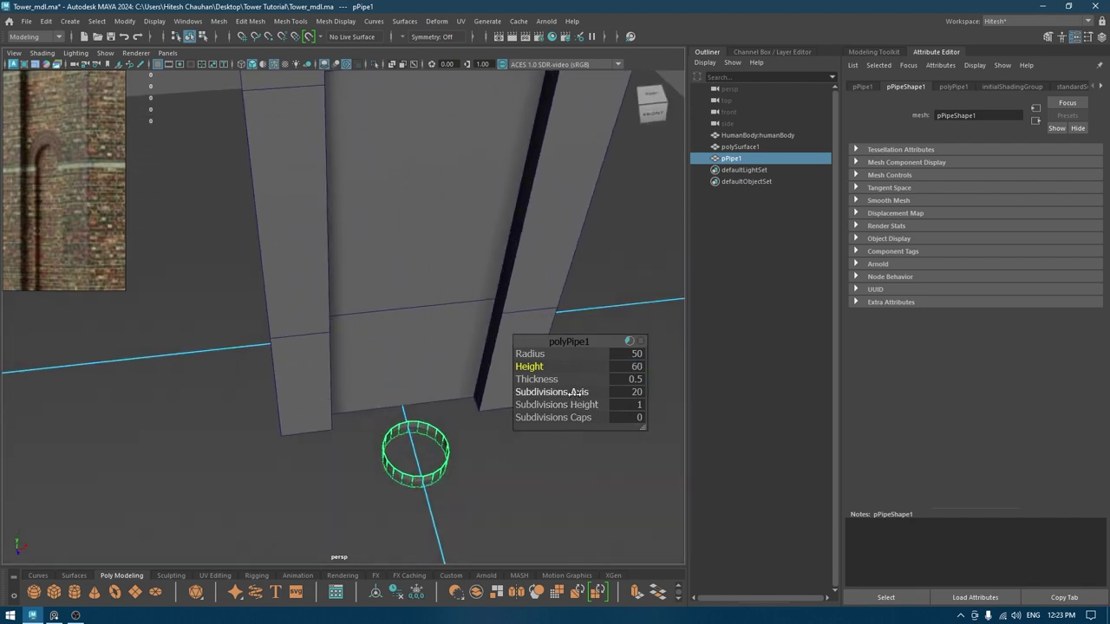
{"action": "left_click_drag", "start_coordinate": [548, 379], "coordinate": [838, 392]}
{"action": "left_click", "coordinate": [640, 379]}
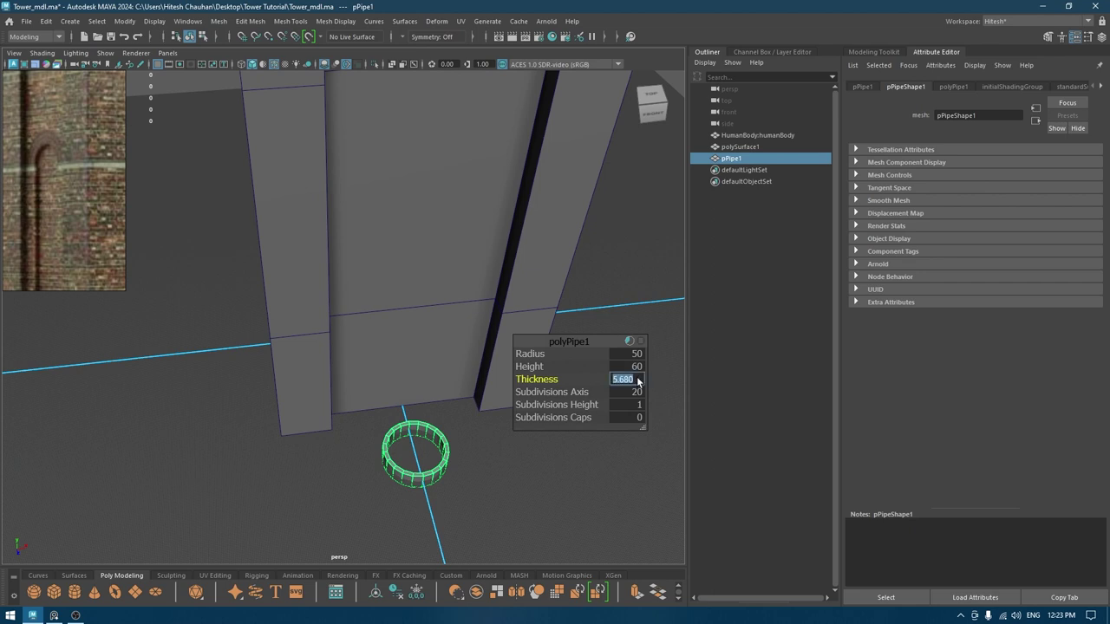
{"action": "type", "text": "25"}
{"action": "key", "text": "Return"}
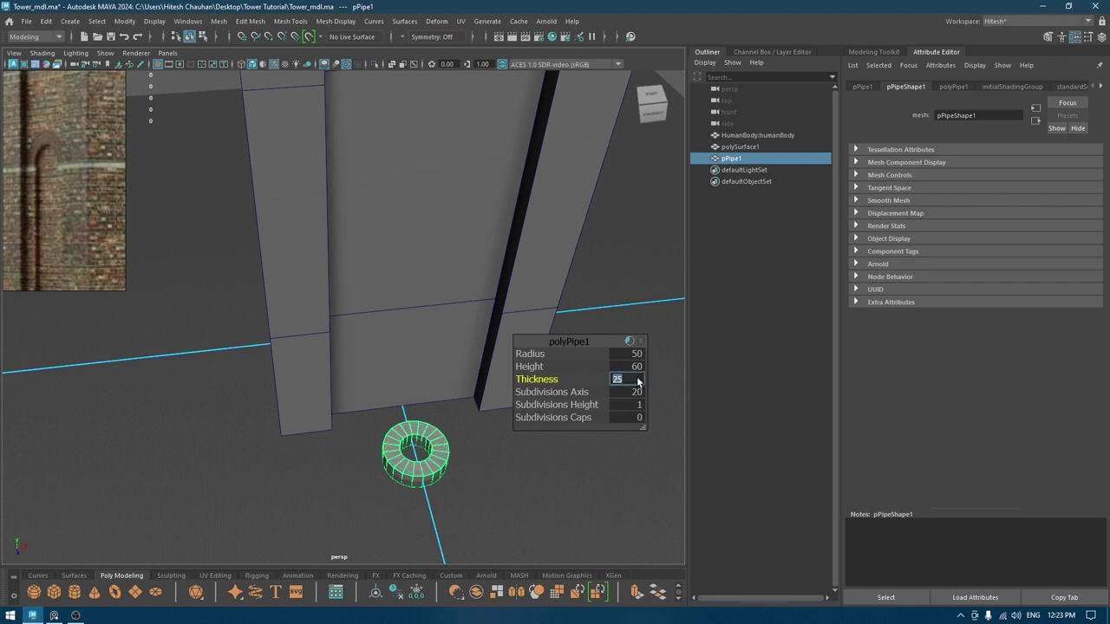
- In the front view, rotate the pipe so its ring faces the front and raise it to the upper part of the recessed wall
{"action": "key", "text": "space"}
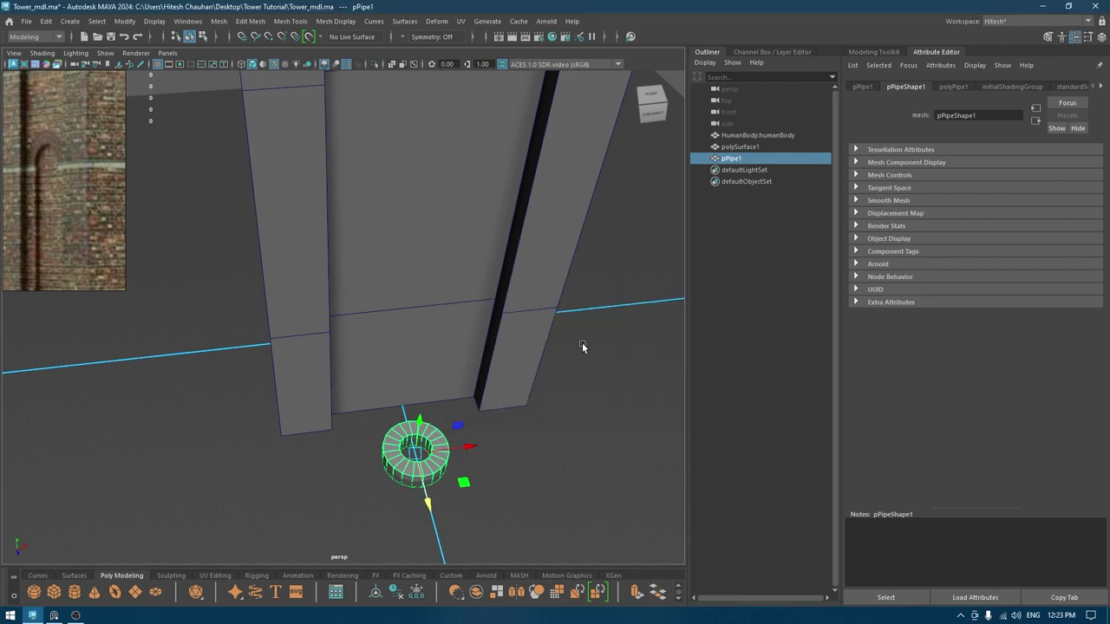
{"action": "key", "text": "space"}
{"action": "left_click_drag", "start_coordinate": [582, 343], "coordinate": [585, 368]}
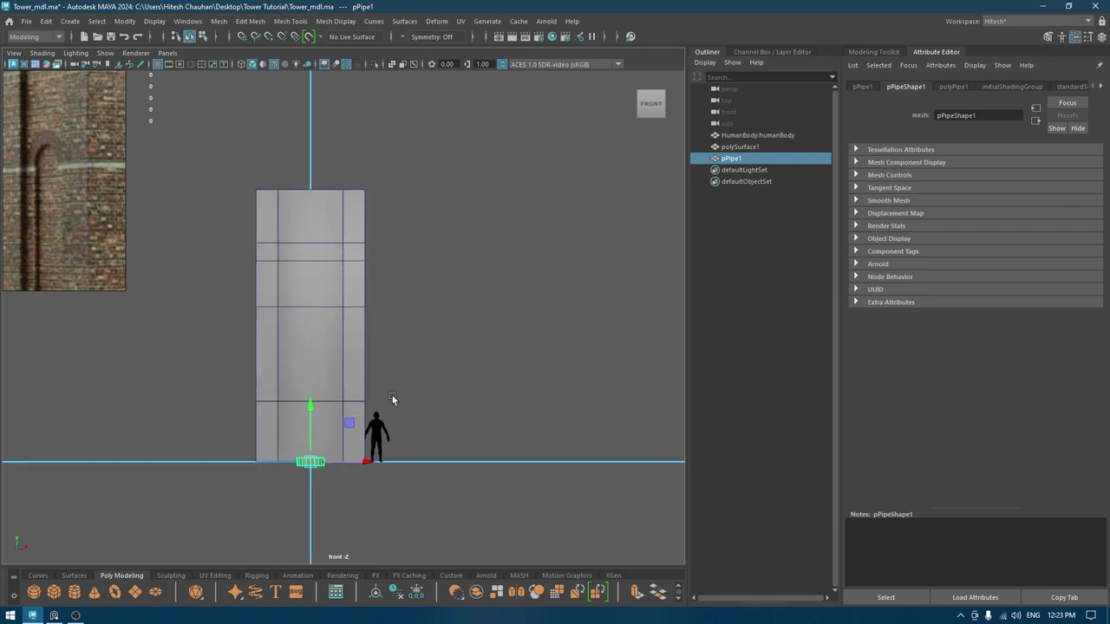
{"action": "scroll", "coordinate": [483, 440], "scroll_direction": "up", "scroll_amount": 3}
{"action": "key", "text": "e"}
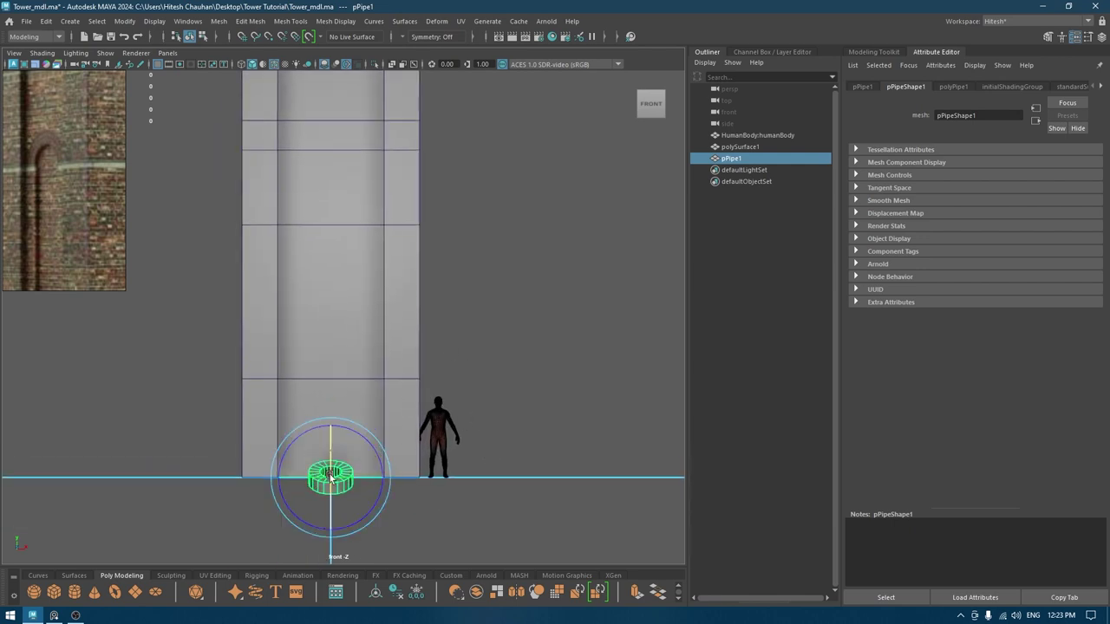
{"action": "key", "text": "w"}
{"action": "left_click_drag", "start_coordinate": [331, 424], "coordinate": [333, 117]}
{"action": "middle_click_drag", "start_coordinate": [339, 135], "coordinate": [408, 316], "text": "alt"}
{"action": "right_click_drag", "start_coordinate": [407, 316], "coordinate": [451, 385], "text": "alt"}
{"action": "middle_click_drag", "start_coordinate": [451, 384], "coordinate": [425, 340], "text": "alt"}
{"action": "right_click_drag", "start_coordinate": [424, 340], "coordinate": [429, 387], "text": "alt"}
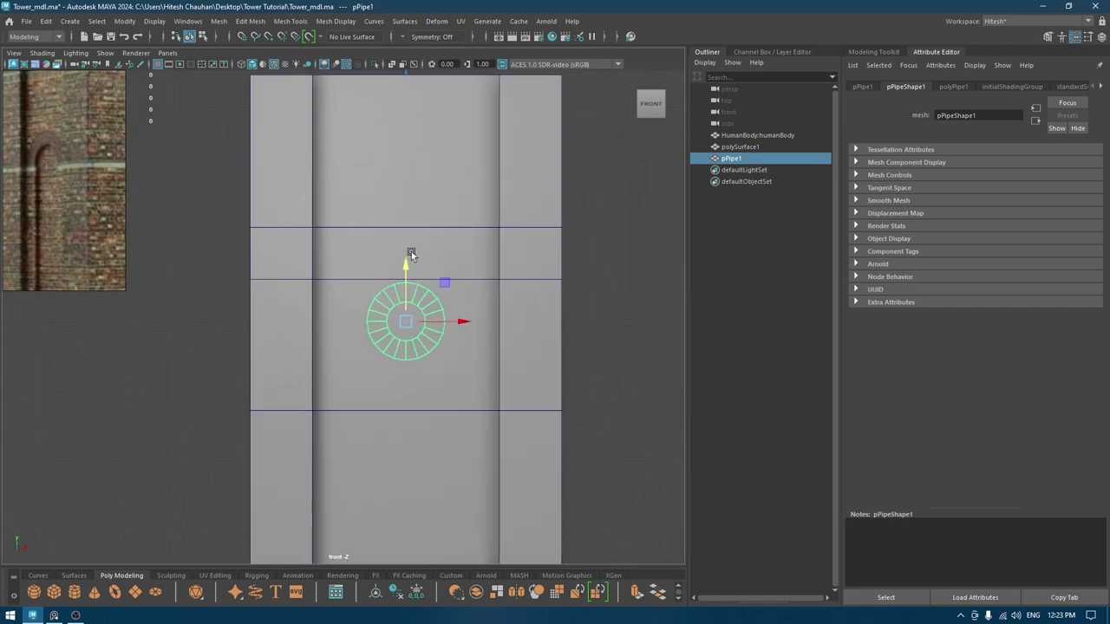
{"action": "left_click_drag", "start_coordinate": [409, 259], "coordinate": [424, 214]}
- Raise the pipe between the two upper horizontal loops in the front view and set its radius to 120
{"action": "key", "text": "space"}
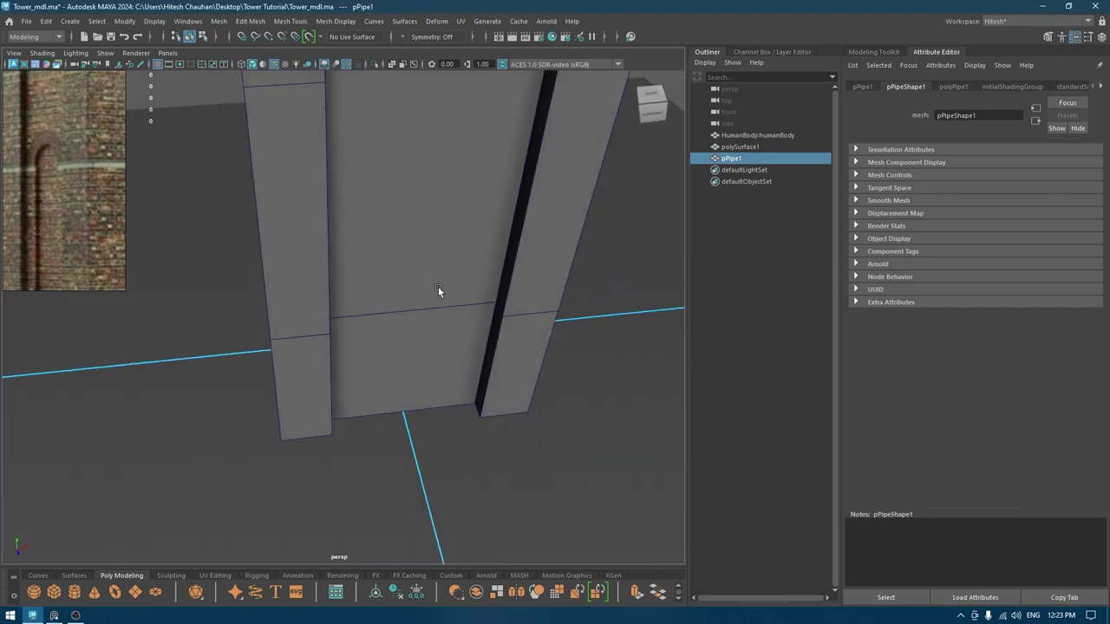
{"action": "key", "text": "f"}
{"action": "scroll", "coordinate": [477, 371], "scroll_direction": "down", "scroll_amount": 10}
{"action": "left_click_drag", "start_coordinate": [483, 380], "coordinate": [449, 298], "text": "alt"}
{"action": "key", "text": "space"}
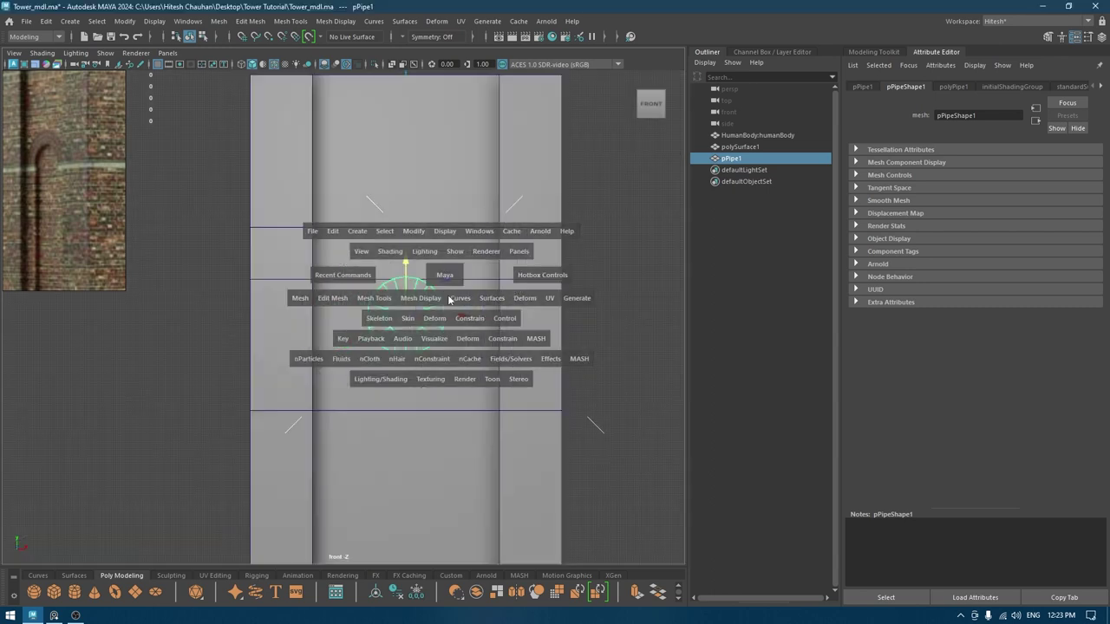
{"action": "left_click_drag", "start_coordinate": [405, 259], "coordinate": [408, 211]}
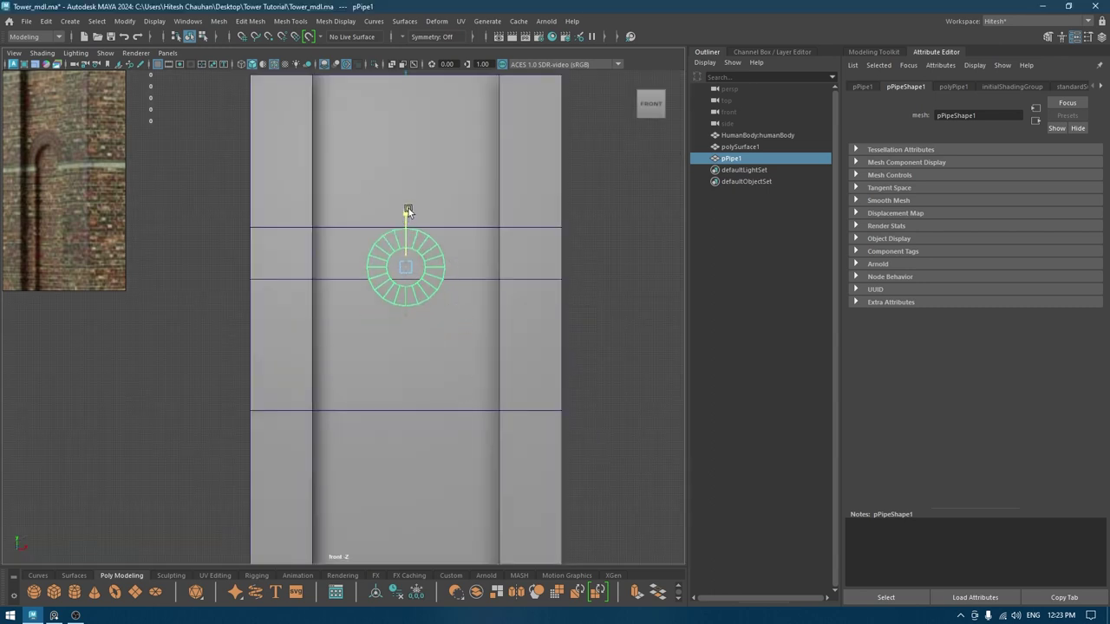
{"action": "key", "text": "t"}
{"action": "left_click_drag", "start_coordinate": [546, 355], "coordinate": [600, 392]}
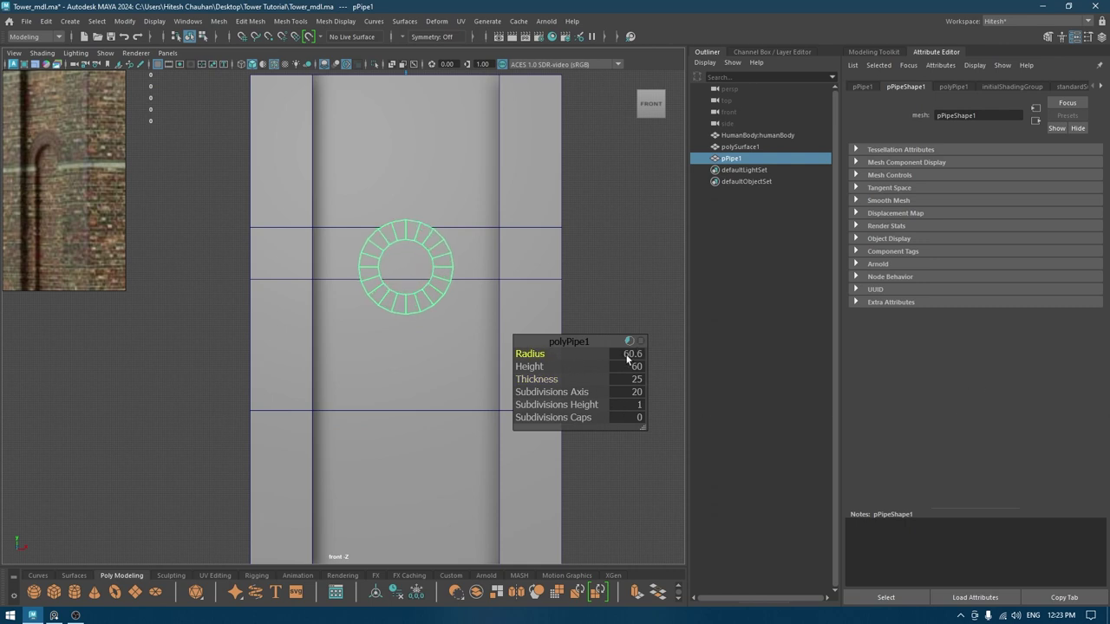
{"action": "double_click", "coordinate": [631, 354]}
{"action": "type", "text": "120"}
{"action": "key", "text": "Return"}
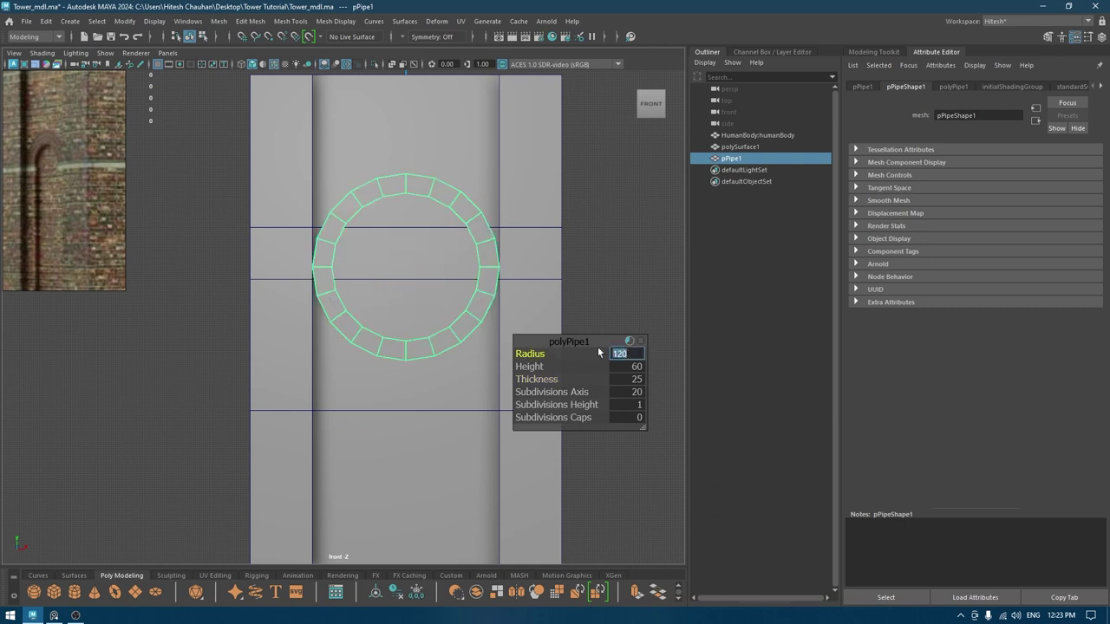
- Set the pipe's radius to 115 and lower it so its top edge meets the uppermost horizontal loop
{"action": "key", "text": "w"}
{"action": "left_click_drag", "start_coordinate": [415, 219], "coordinate": [416, 270]}
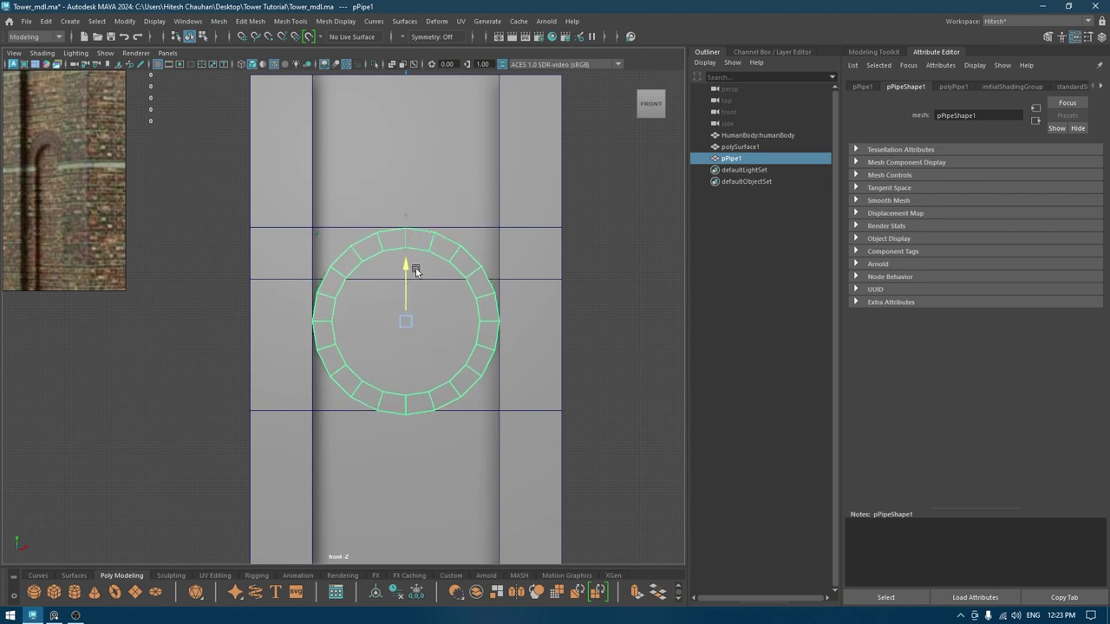
{"action": "key", "text": "t"}
{"action": "double_click", "coordinate": [626, 354]}
{"action": "type", "text": "11"}
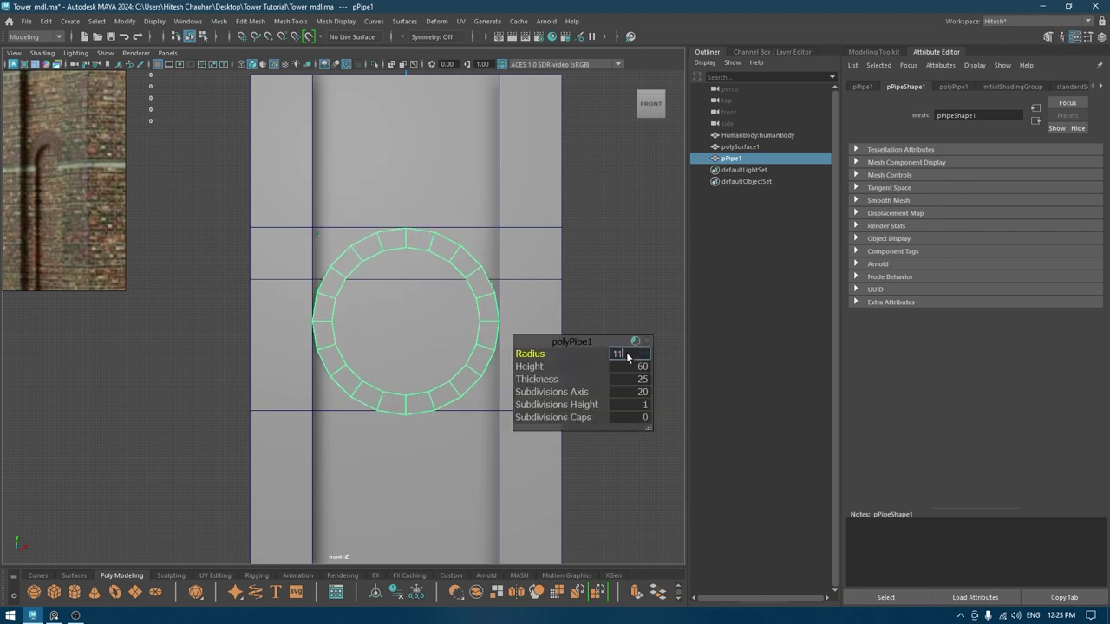
{"action": "type", "text": "0"}
{"action": "key", "text": "Return"}
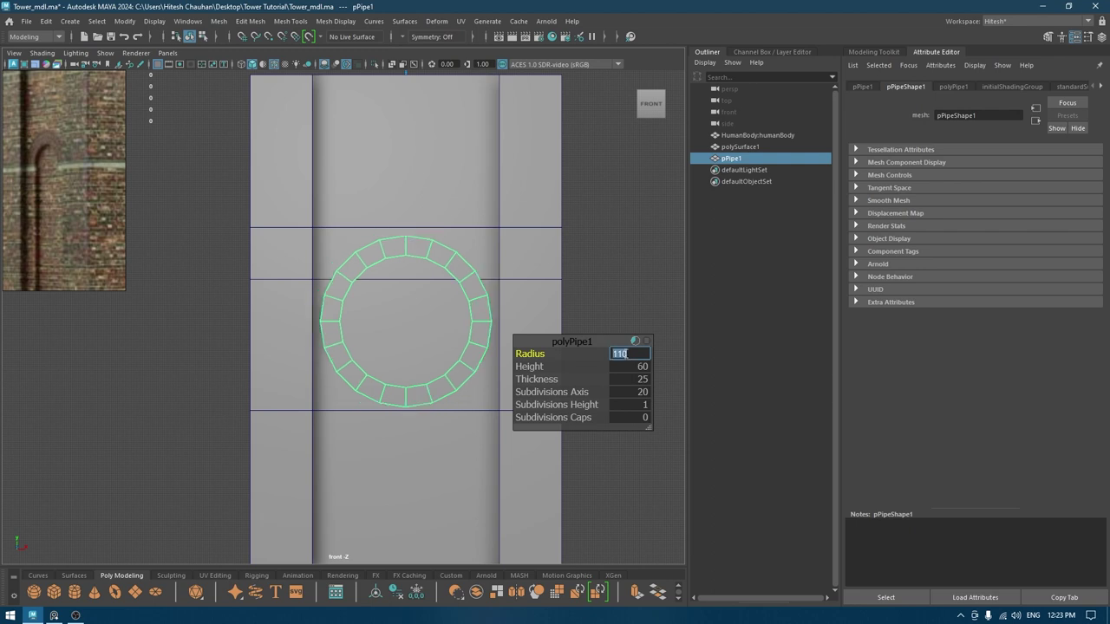
{"action": "type", "text": "5"}
{"action": "key", "text": "Return"}
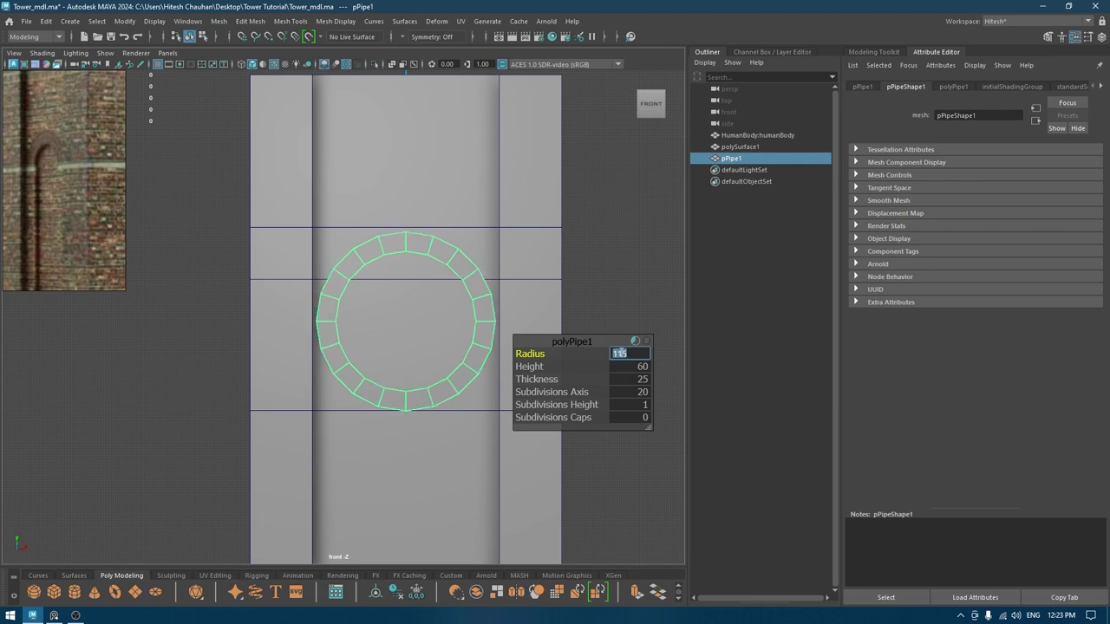
{"action": "left_click", "coordinate": [592, 339]}
{"action": "left_click", "coordinate": [532, 345]}
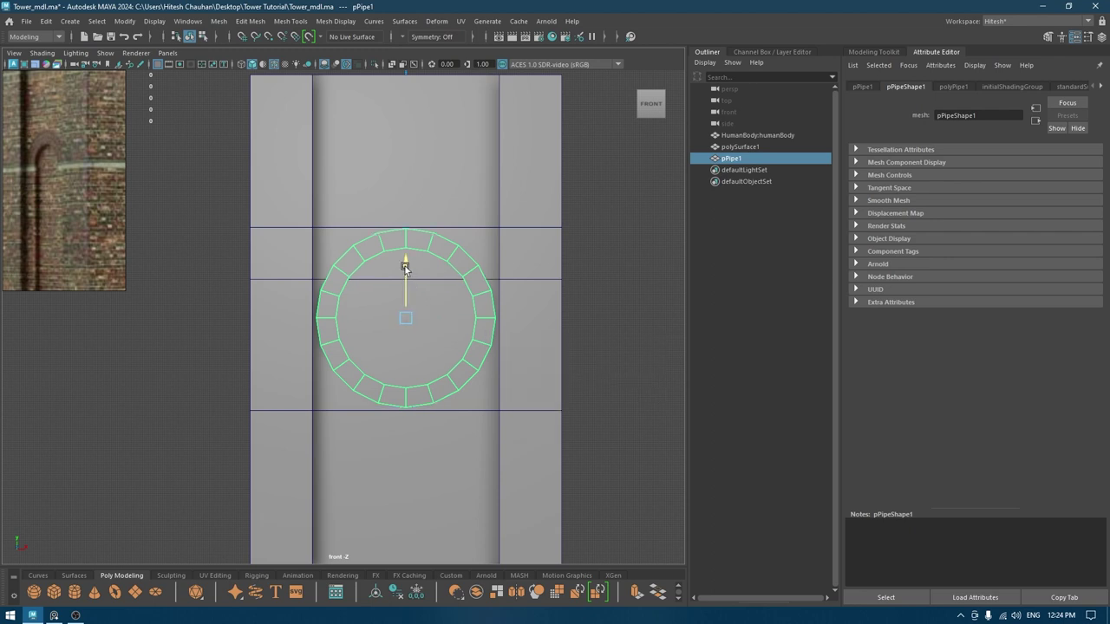
- Set the pipe's thickness to 50
{"action": "key", "text": "t"}
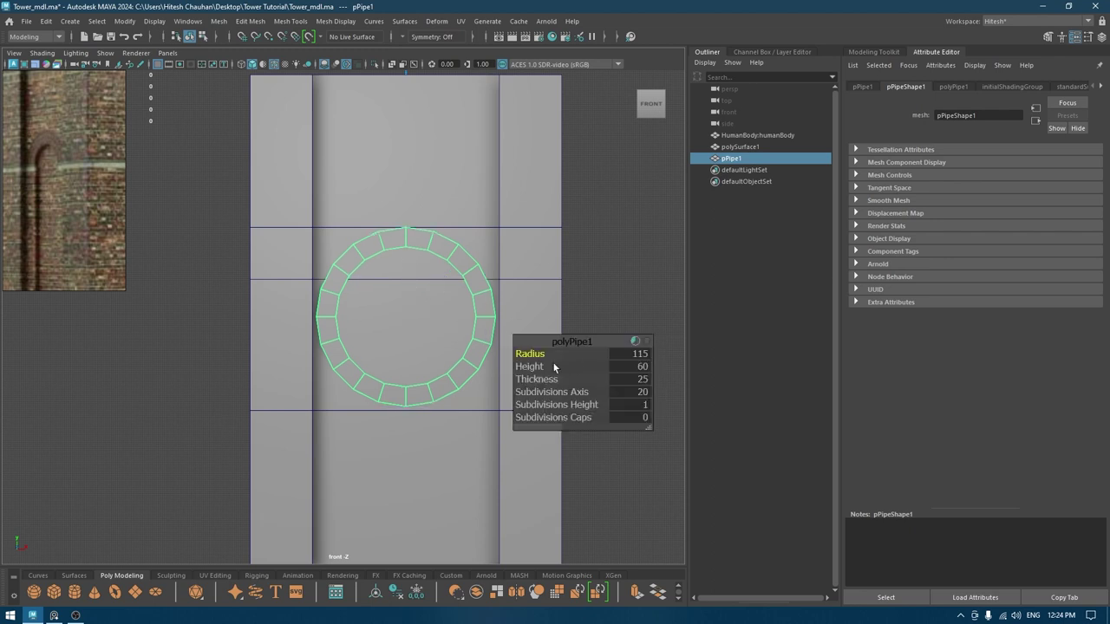
{"action": "left_click_drag", "start_coordinate": [553, 380], "coordinate": [1083, 417]}
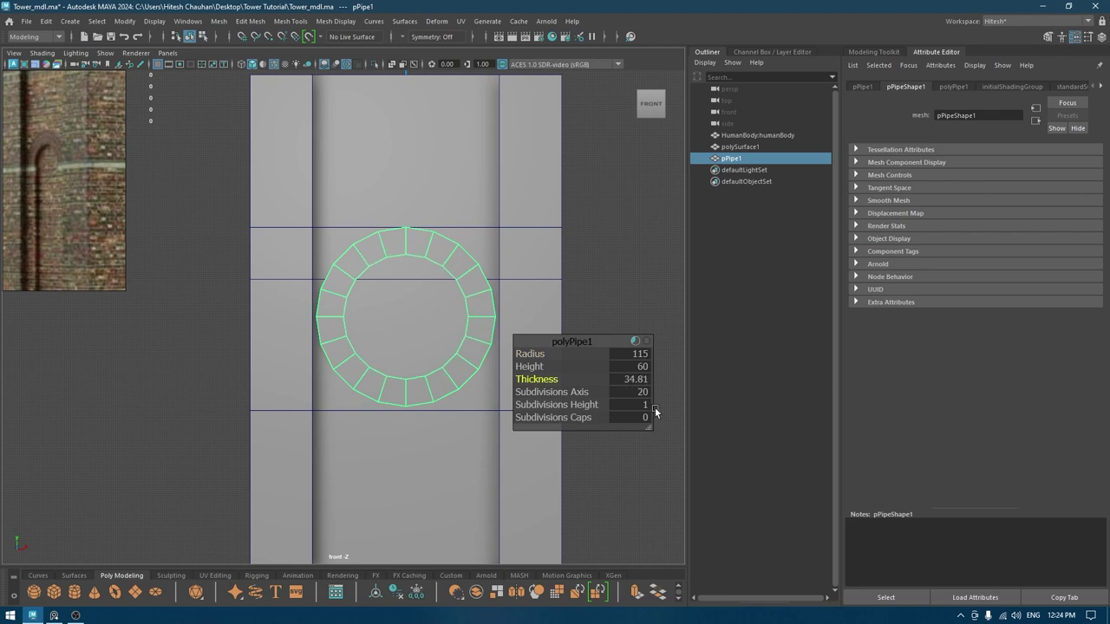
{"action": "left_click", "coordinate": [637, 381]}
{"action": "type", "text": "50"}
{"action": "key", "text": "Return"}
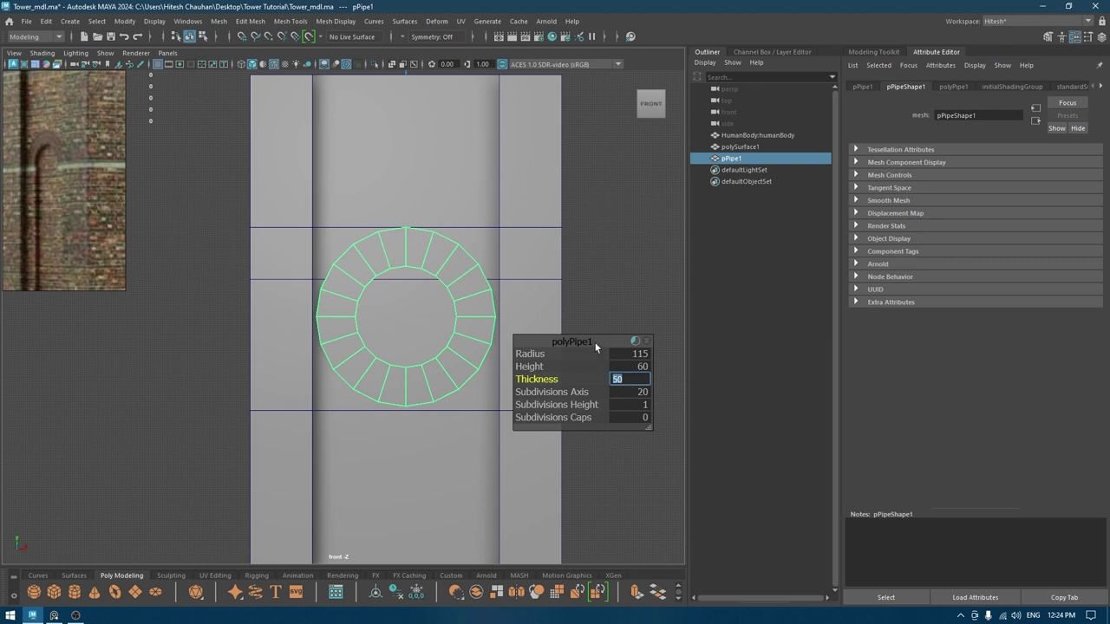
- Set the pipe's axis subdivisions to 24 and return to the Move tool
{"action": "left_click", "coordinate": [642, 392]}
{"action": "type", "text": "24"}
{"action": "key", "text": "Return"}
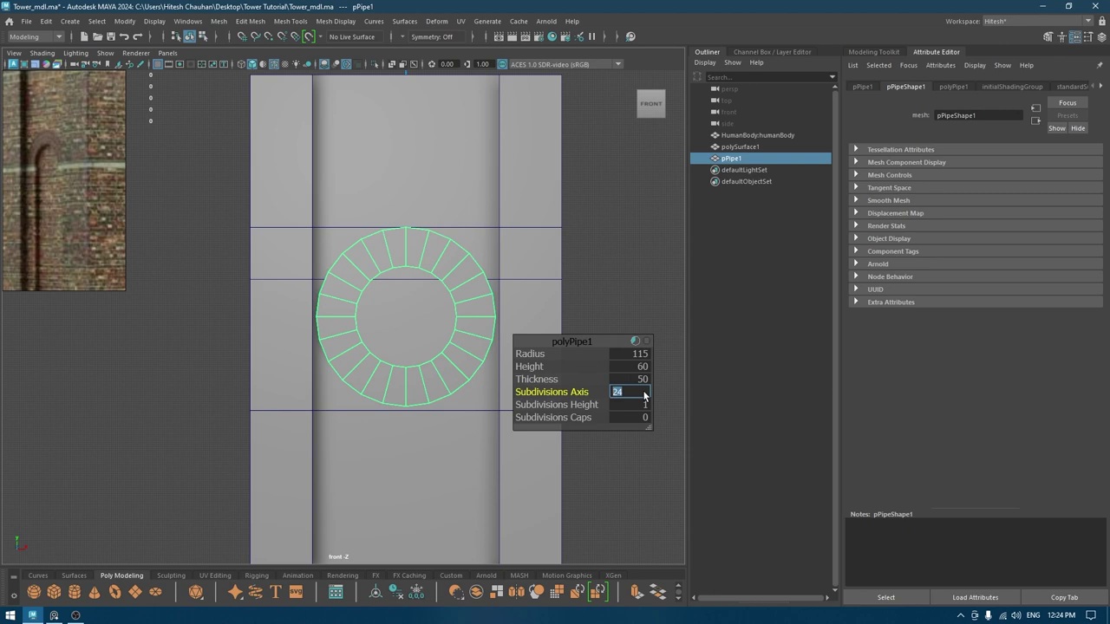
{"action": "left_click", "coordinate": [581, 343]}
{"action": "key", "text": "w"}
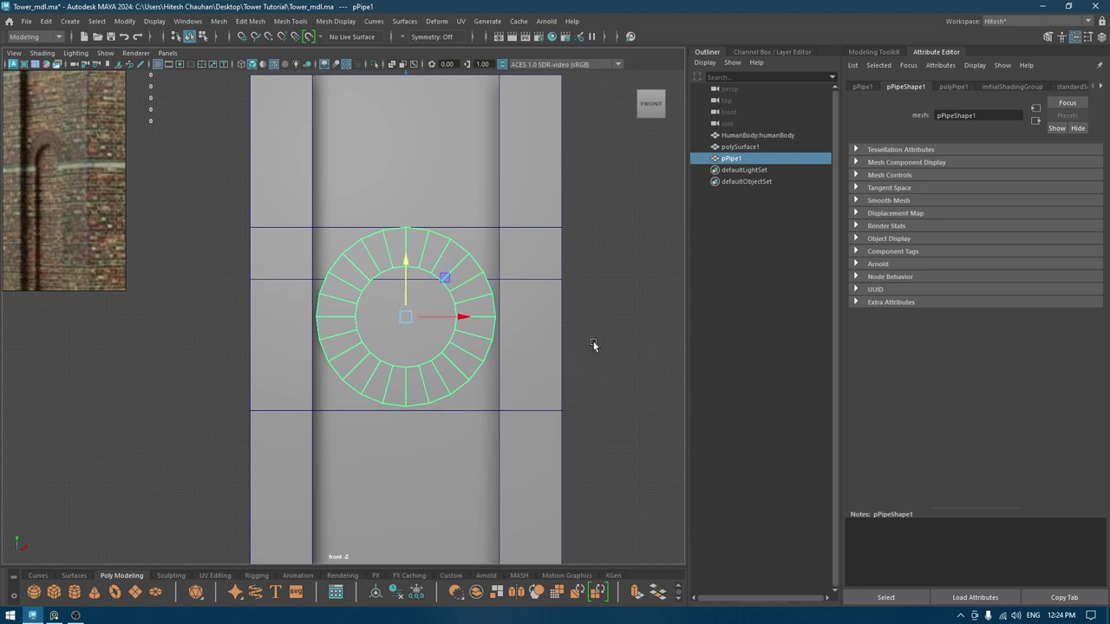
- Delete the lower half of the pipe's faces in the front view, leaving a half-ring arch
{"action": "right_click_drag", "start_coordinate": [639, 266], "coordinate": [635, 295]}
{"action": "left_click_drag", "start_coordinate": [632, 507], "coordinate": [223, 324]}
{"action": "key", "text": "Delete"}
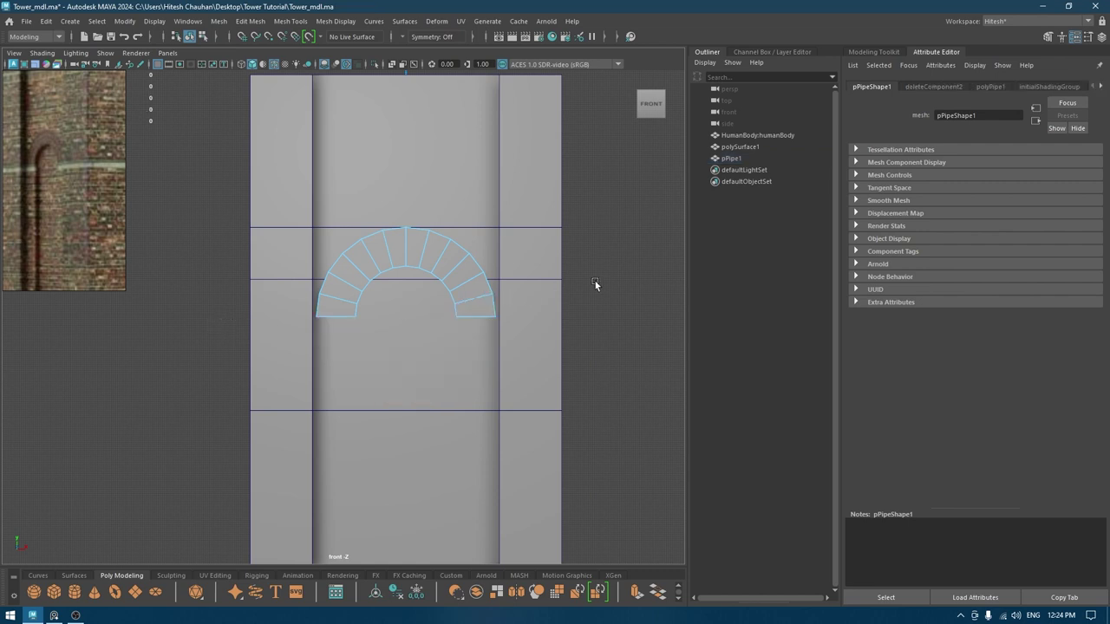
- Extrude the bottom edges at both ends of the arch a short distance downward and return to object selection
{"action": "right_click_drag", "start_coordinate": [608, 281], "coordinate": [533, 275]}
{"action": "left_click", "coordinate": [479, 315]}
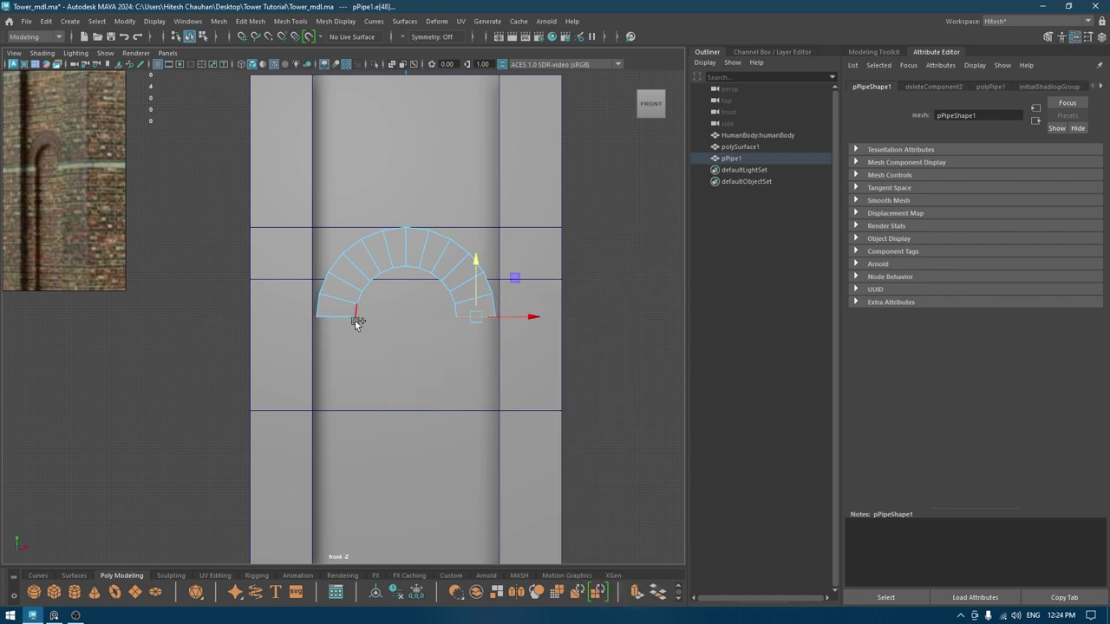
{"action": "left_click", "coordinate": [354, 317], "text": "shift"}
{"action": "left_click_drag", "start_coordinate": [408, 266], "coordinate": [407, 279]}
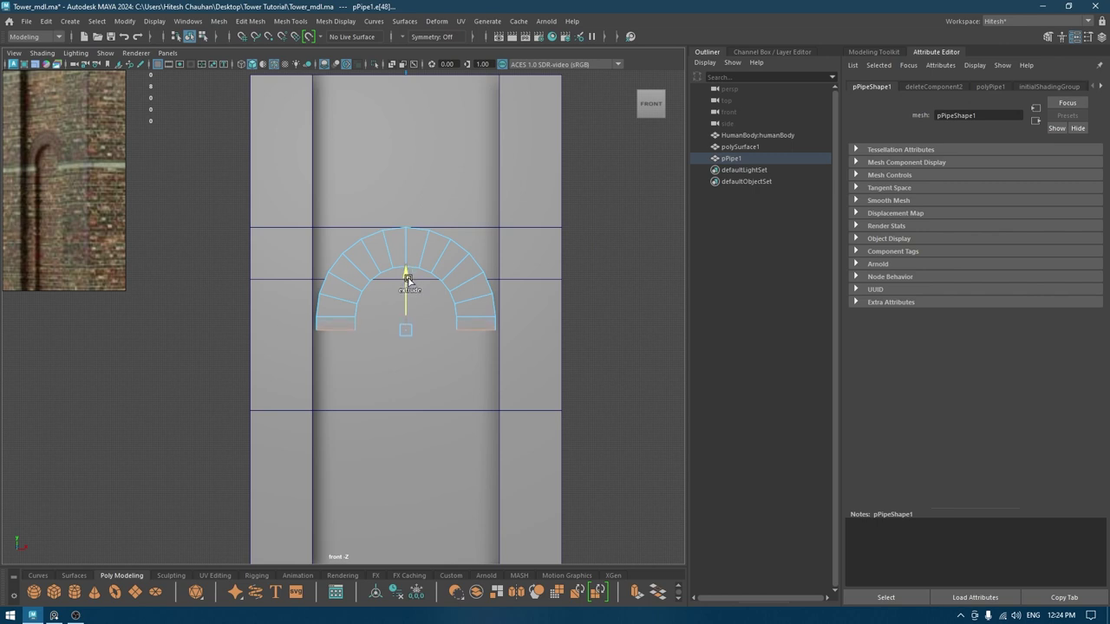
{"action": "right_click_drag", "start_coordinate": [424, 260], "coordinate": [478, 244]}
{"action": "middle_click_drag", "start_coordinate": [392, 280], "coordinate": [394, 266], "text": "alt"}
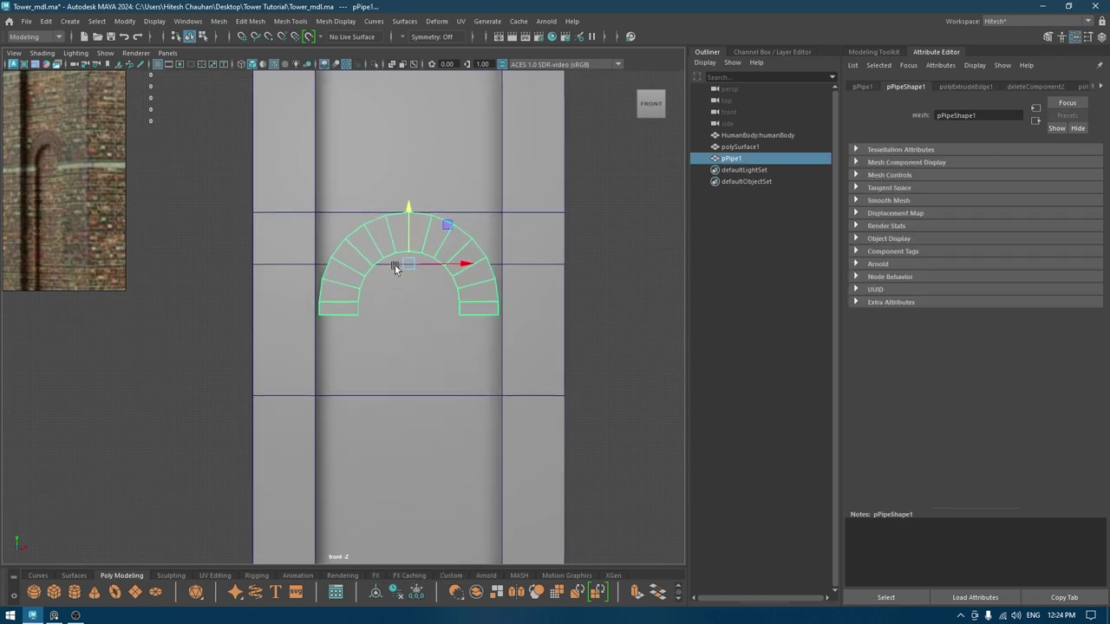
- Extrude the arch's lower end edges straight down to the ground line to form two long legs
{"action": "scroll", "coordinate": [394, 265], "scroll_direction": "up", "scroll_amount": 1}
{"action": "right_click_drag", "start_coordinate": [346, 267], "coordinate": [346, 236]}
{"action": "scroll", "coordinate": [365, 163], "scroll_direction": "down", "scroll_amount": 3}
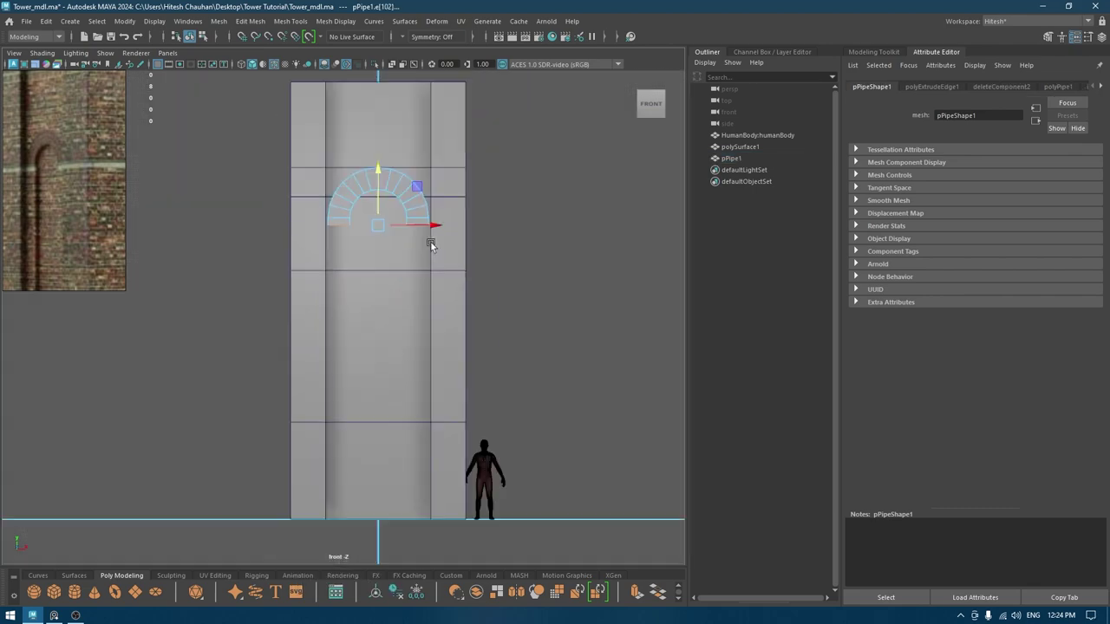
{"action": "scroll", "coordinate": [431, 245], "scroll_direction": "down", "scroll_amount": 2}
{"action": "middle_click_drag", "start_coordinate": [430, 354], "coordinate": [416, 243], "text": "alt"}
{"action": "scroll", "coordinate": [425, 239], "scroll_direction": "down", "scroll_amount": 1}
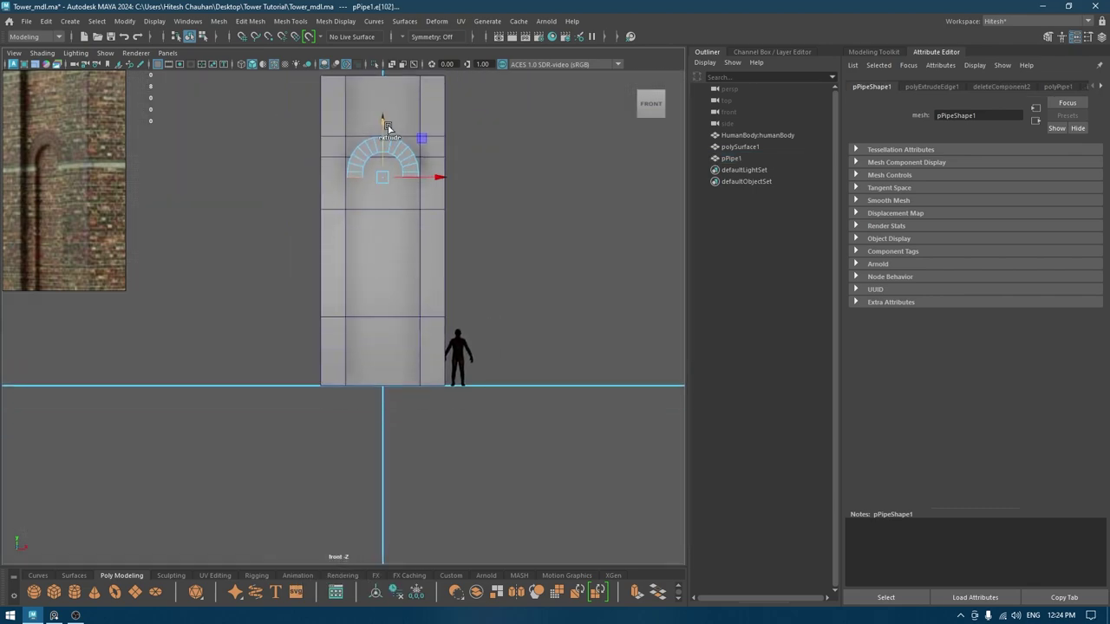
{"action": "left_click_drag", "start_coordinate": [387, 128], "coordinate": [392, 332]}
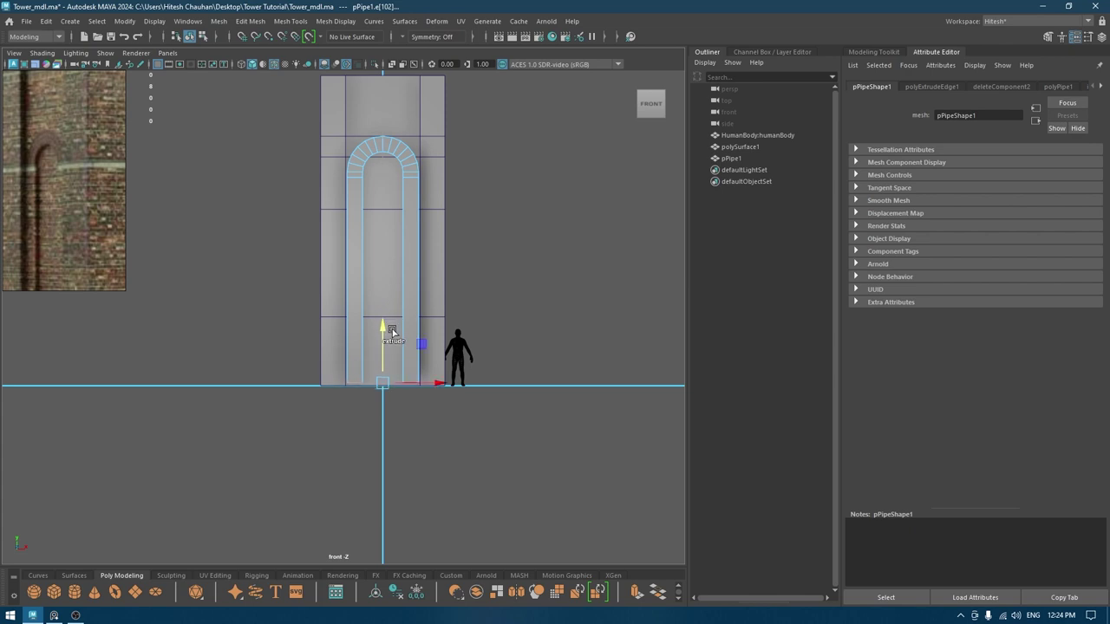
{"action": "key", "text": "ctrl+e"}
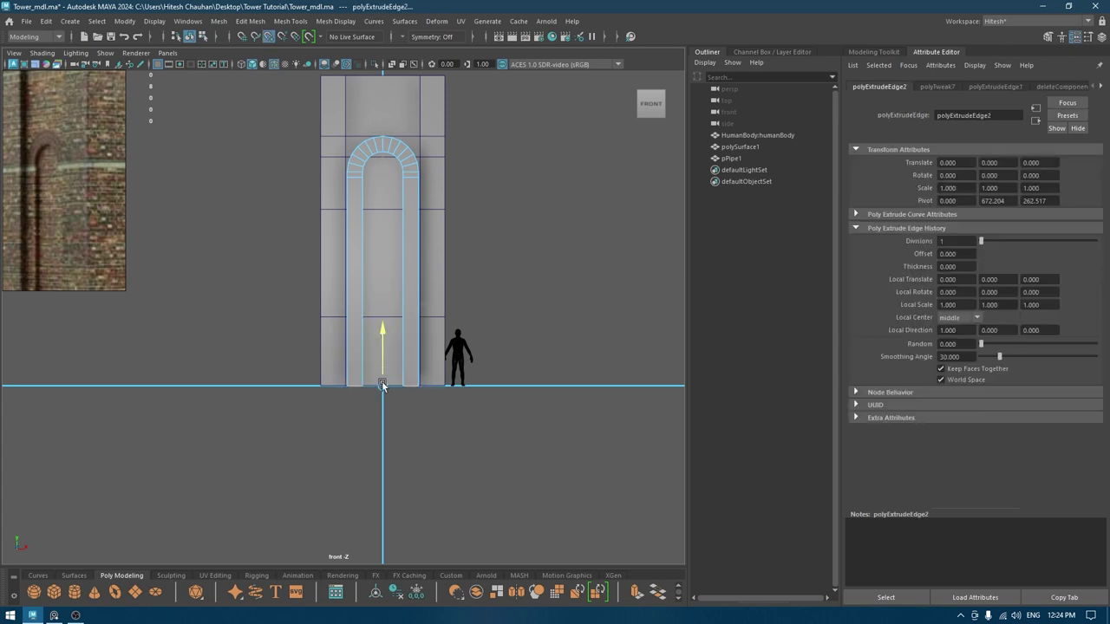
- Select the short face bands around both legs just below the arch curve and extrude them outward with a thickness of about 4.6
{"action": "key", "text": "space"}
{"action": "left_click_drag", "start_coordinate": [384, 358], "coordinate": [413, 347]}
{"action": "right_click_drag", "start_coordinate": [413, 347], "coordinate": [435, 302], "text": "alt"}
{"action": "left_click", "coordinate": [435, 344]}
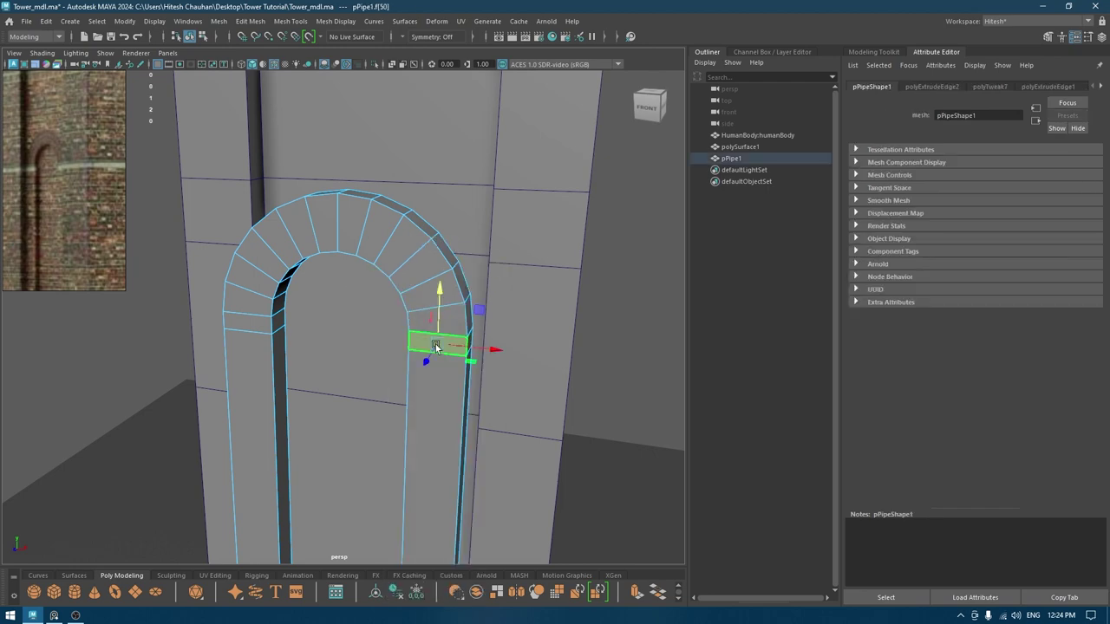
{"action": "left_click_drag", "start_coordinate": [435, 344], "coordinate": [407, 362], "text": "alt"}
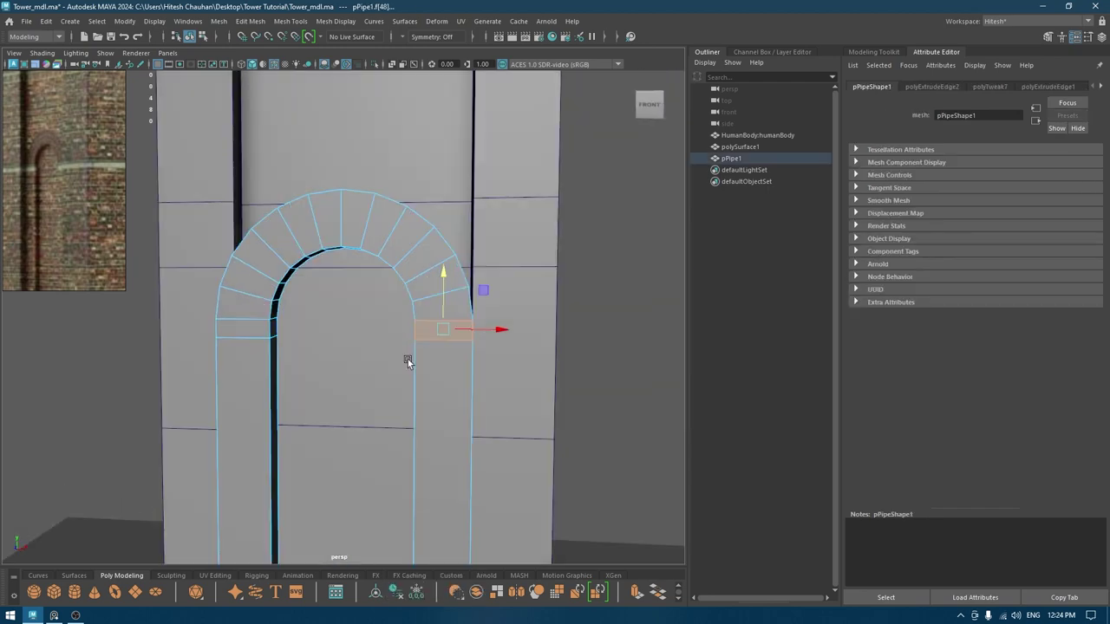
{"action": "left_click", "coordinate": [265, 326], "text": "shift"}
{"action": "double_click", "coordinate": [276, 329], "text": "shift"}
{"action": "left_click_drag", "start_coordinate": [278, 330], "coordinate": [292, 353], "text": "alt"}
{"action": "key", "text": "space"}
{"action": "scroll", "coordinate": [381, 382], "scroll_direction": "up", "scroll_amount": 2}
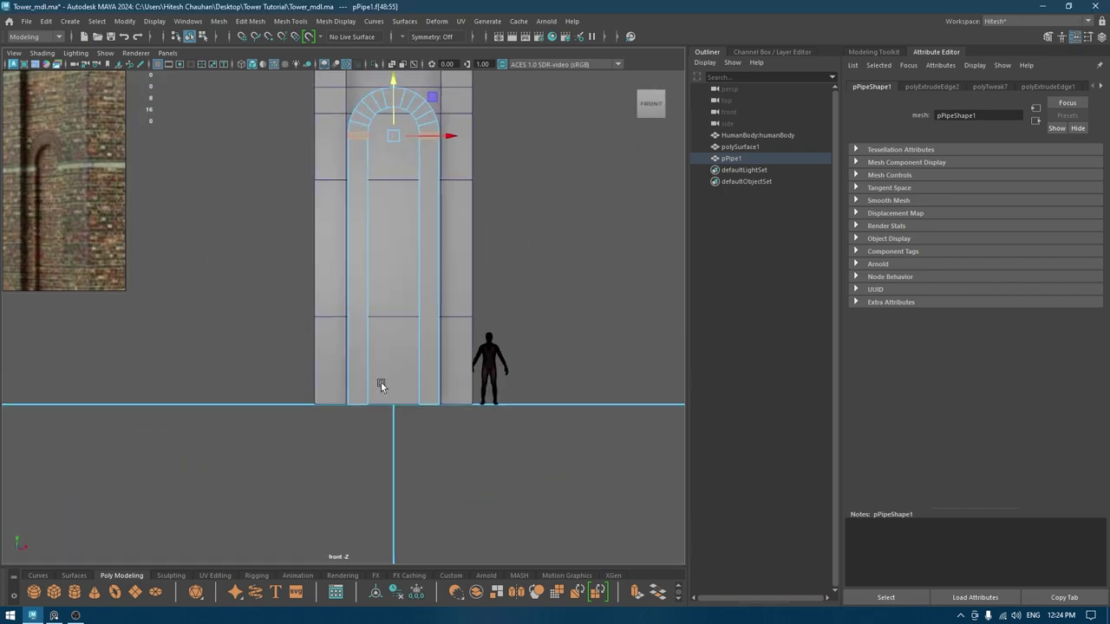
{"action": "key", "text": "f"}
{"action": "scroll", "coordinate": [386, 325], "scroll_direction": "down", "scroll_amount": 3}
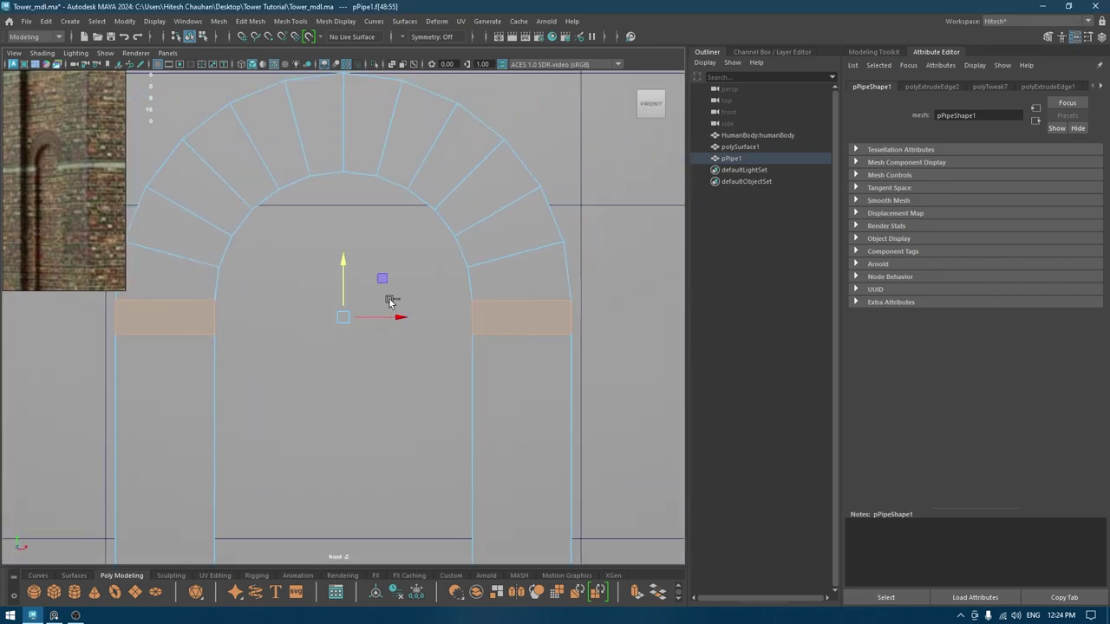
{"action": "key", "text": "ctrl+e"}
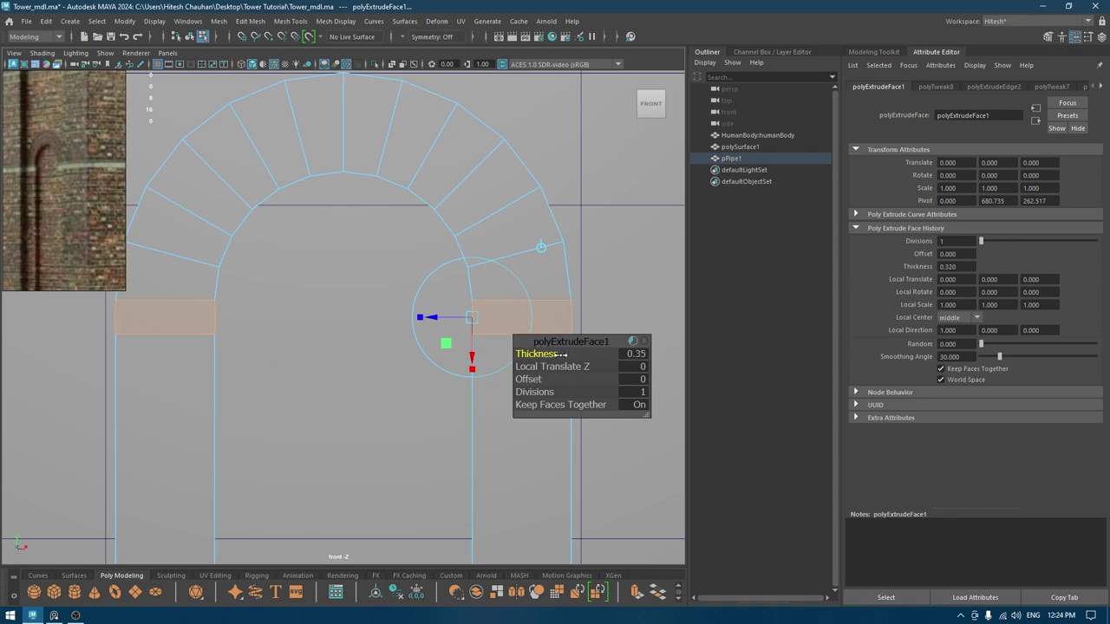
{"action": "left_click_drag", "start_coordinate": [560, 354], "coordinate": [671, 360]}
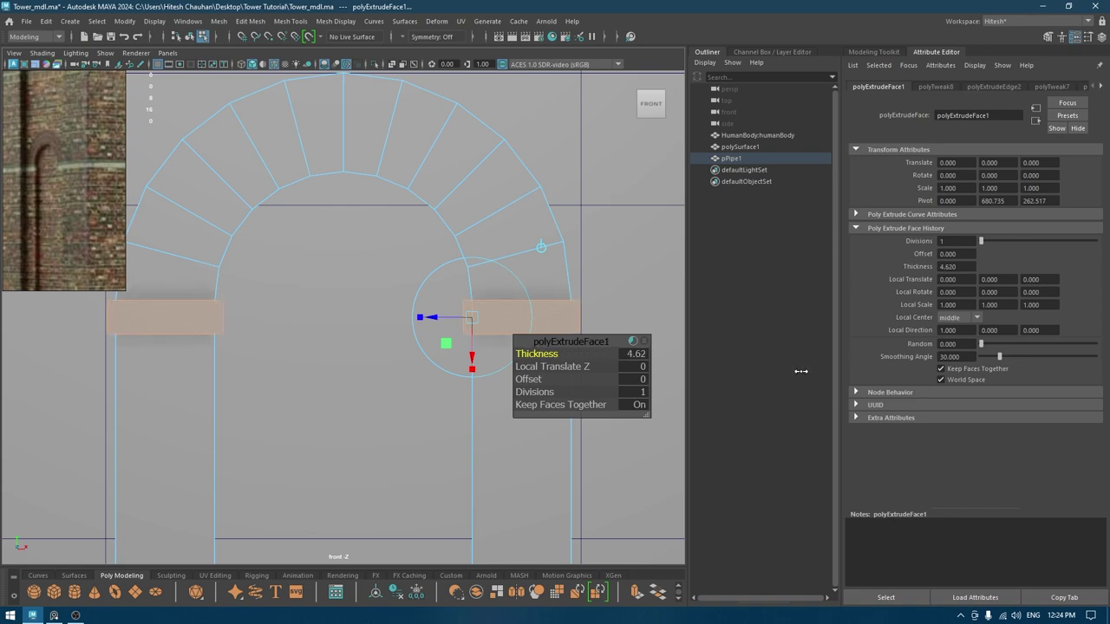
{"action": "left_click_drag", "start_coordinate": [801, 371], "coordinate": [812, 371]}
{"action": "key", "text": "w"}
- Move the whole arch along Z in the right-side wireframe view until it sits in the tower's wall recess
{"action": "key", "text": "space"}
{"action": "left_click_drag", "start_coordinate": [630, 292], "coordinate": [624, 265]}
{"action": "left_click_drag", "start_coordinate": [520, 293], "coordinate": [408, 329], "text": "alt"}
{"action": "right_click_drag", "start_coordinate": [407, 330], "coordinate": [489, 270]}
{"action": "key", "text": "space"}
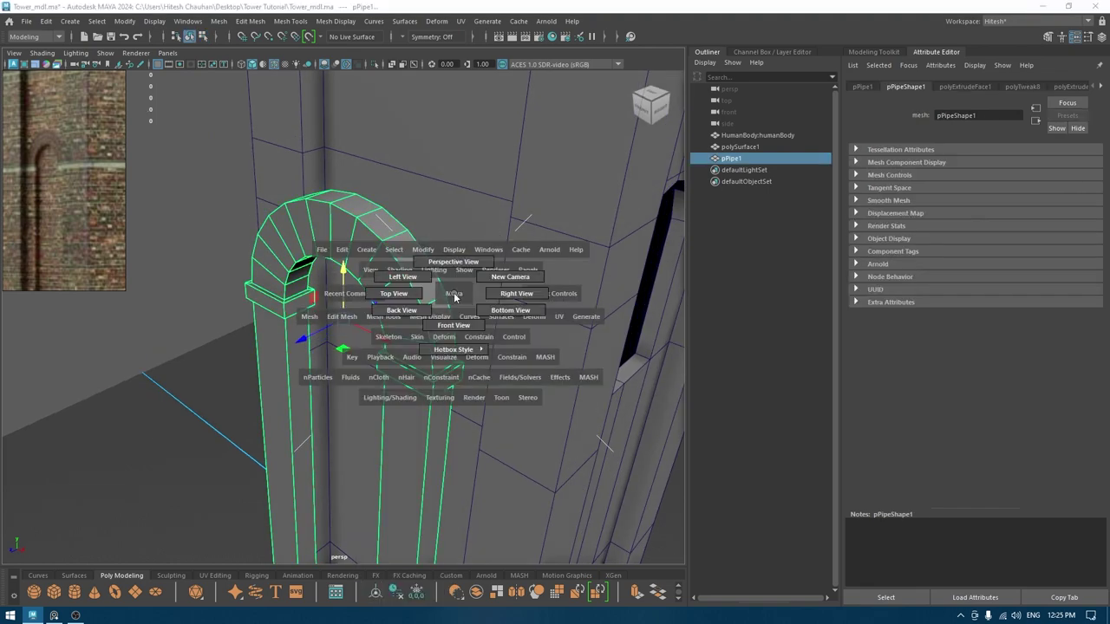
{"action": "left_click_drag", "start_coordinate": [473, 291], "coordinate": [506, 290]}
{"action": "key", "text": "f"}
{"action": "key", "text": "space"}
{"action": "left_click", "coordinate": [506, 291]}
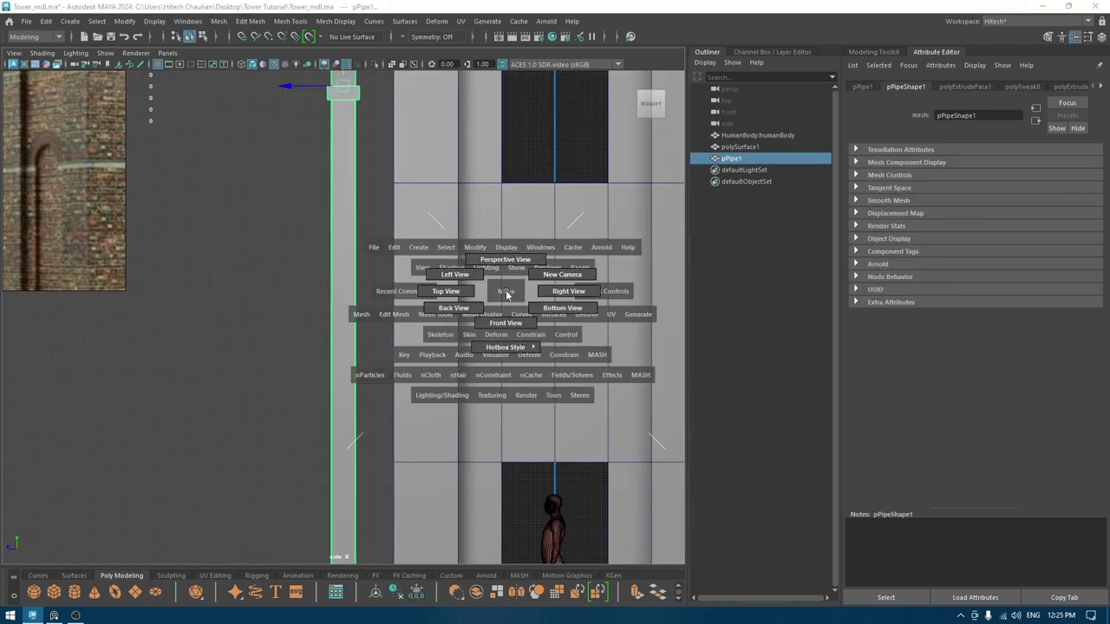
{"action": "middle_click_drag", "start_coordinate": [414, 186], "coordinate": [422, 414], "text": "alt"}
{"action": "scroll", "coordinate": [422, 414], "scroll_direction": "up", "scroll_amount": 3}
{"action": "key", "text": "4"}
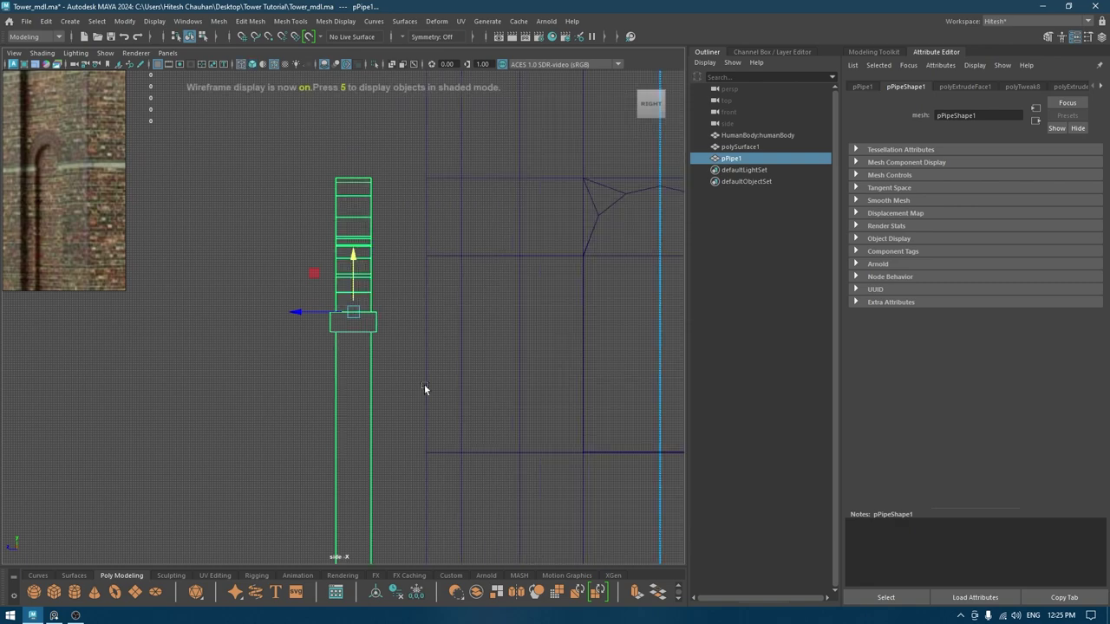
{"action": "mouse_move", "coordinate": [306, 315]}
{"action": "left_mouse_down"}
{"action": "mouse_move", "coordinate": [395, 316]}
{"action": "mouse_move", "coordinate": [383, 279]}
{"action": "left_mouse_up"}
{"action": "key", "text": "space"}
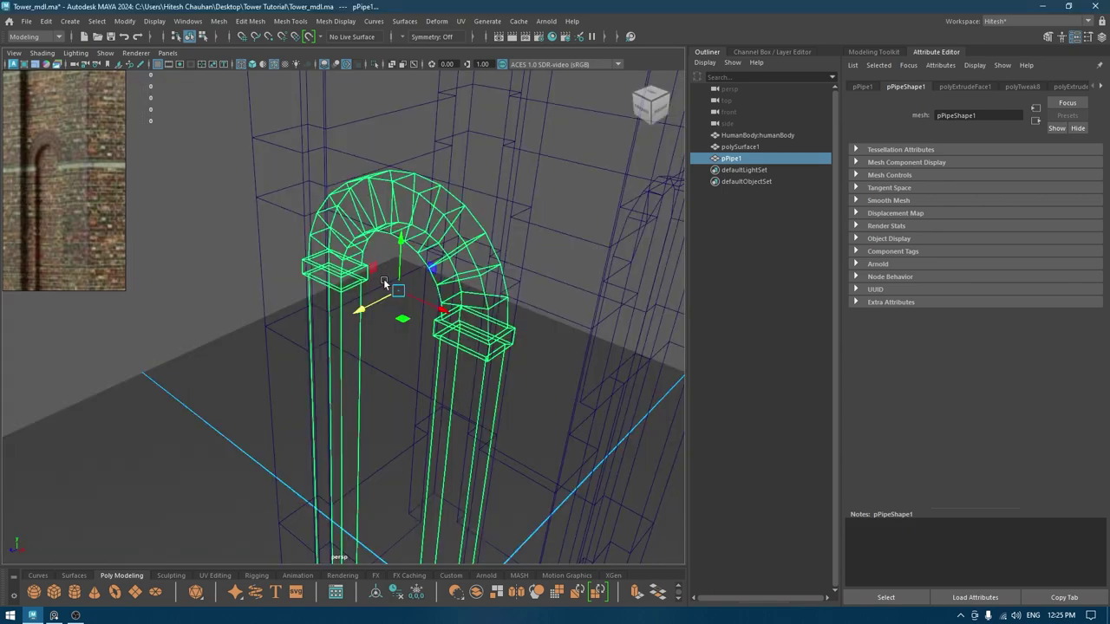
- Restore shaded display and nudge the arch slightly along Z to adjust its depth in the wall recess
{"action": "key", "text": "d"}
{"action": "key", "text": "6"}
{"action": "left_click_drag", "start_coordinate": [183, 287], "coordinate": [333, 317], "text": "alt"}
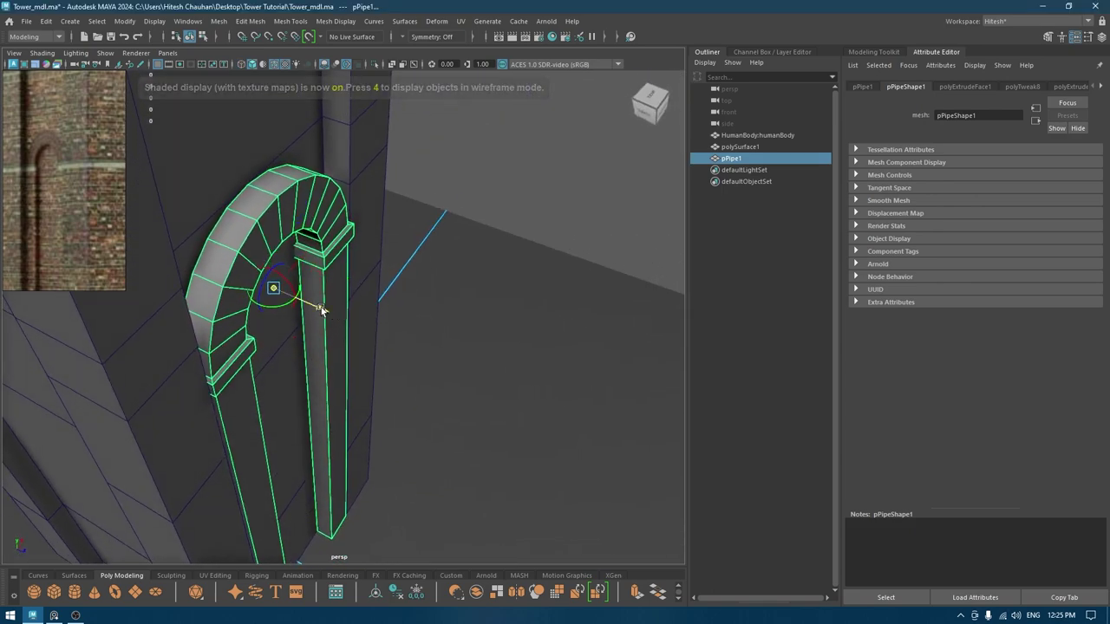
{"action": "key", "text": "d"}
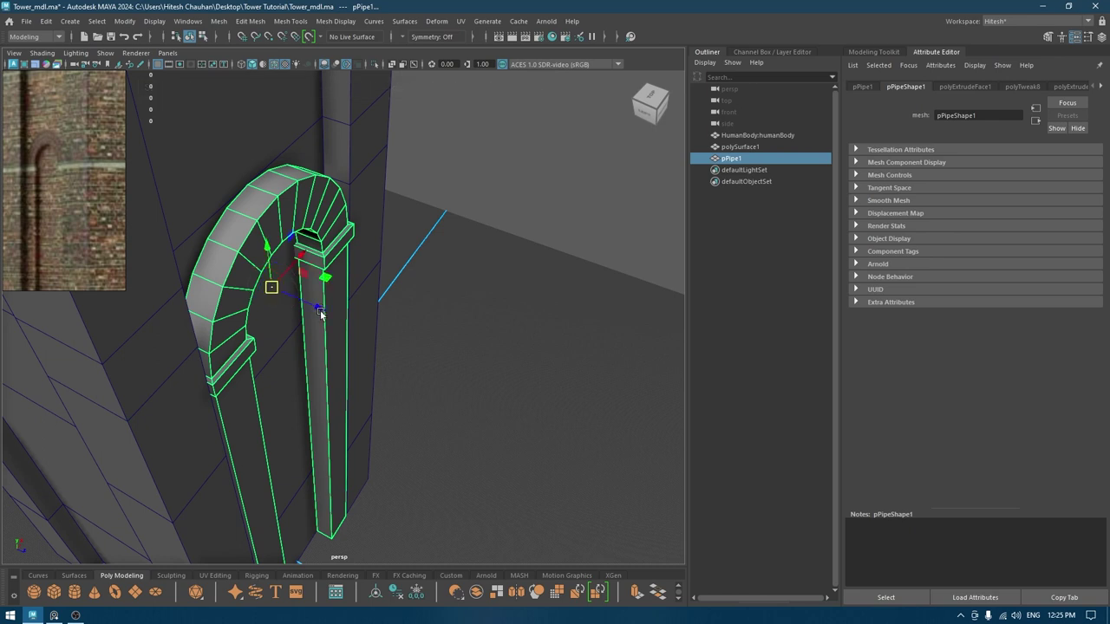
{"action": "left_click_drag", "start_coordinate": [321, 312], "coordinate": [321, 312]}
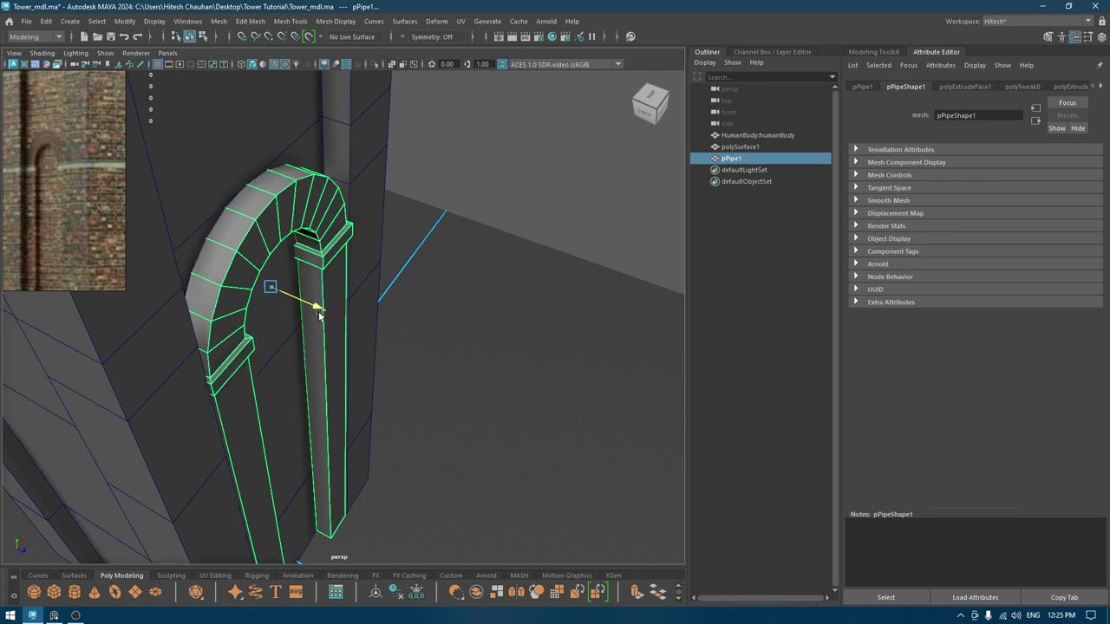
{"action": "left_click", "coordinate": [445, 333]}
{"action": "left_click_drag", "start_coordinate": [446, 333], "coordinate": [284, 278], "text": "alt"}
{"action": "scroll", "coordinate": [355, 380], "scroll_direction": "down", "scroll_amount": 8}
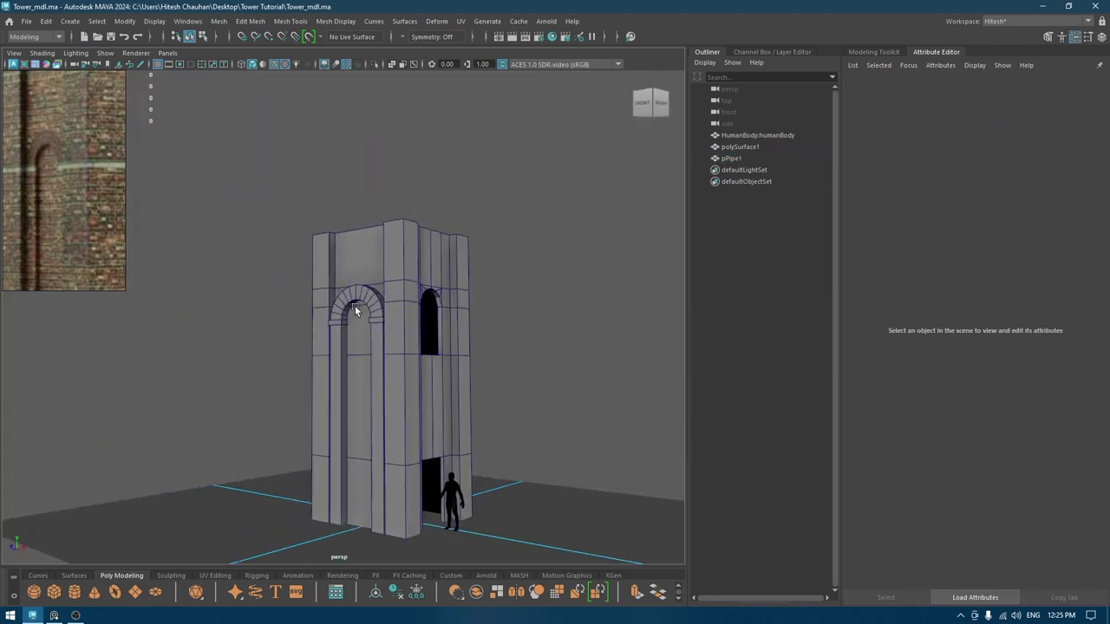
{"action": "mouse_move", "coordinate": [284, 276]}
{"action": "left_mouse_down", "text": "alt"}
{"action": "mouse_move", "coordinate": [228, 275]}
{"action": "mouse_move", "coordinate": [223, 240]}
{"action": "mouse_move", "coordinate": [293, 284]}
{"action": "left_mouse_up", "text": "alt"}
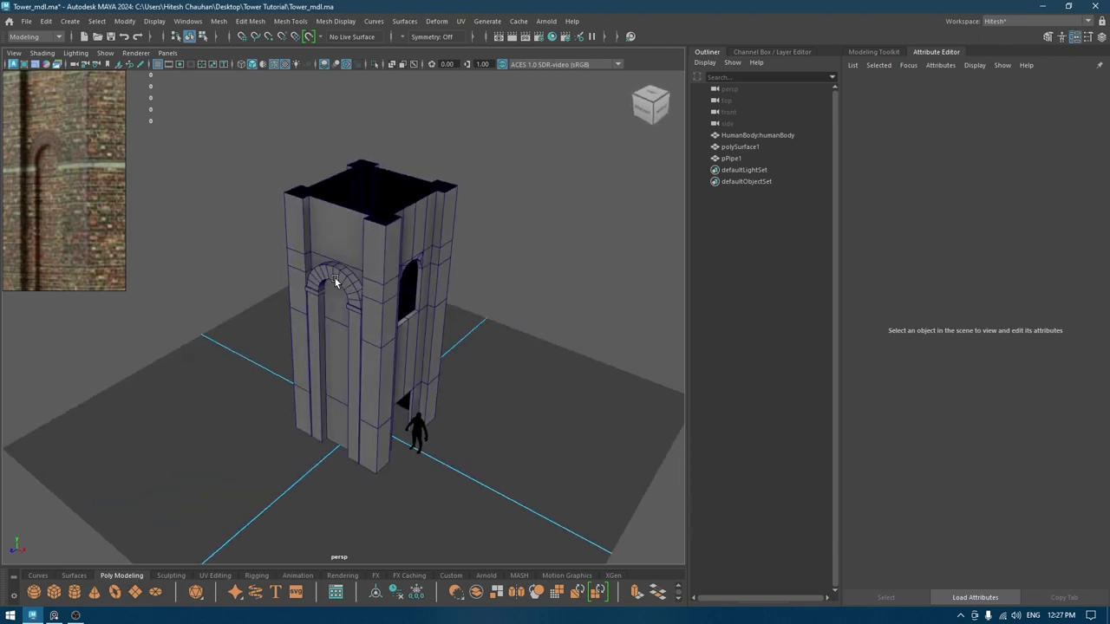
- Move the arch's pivot to the tower's centre at the grid origin in the top view
{"action": "left_click", "coordinate": [335, 280]}
{"action": "key", "text": "space"}
{"action": "left_click_drag", "start_coordinate": [412, 298], "coordinate": [359, 301]}
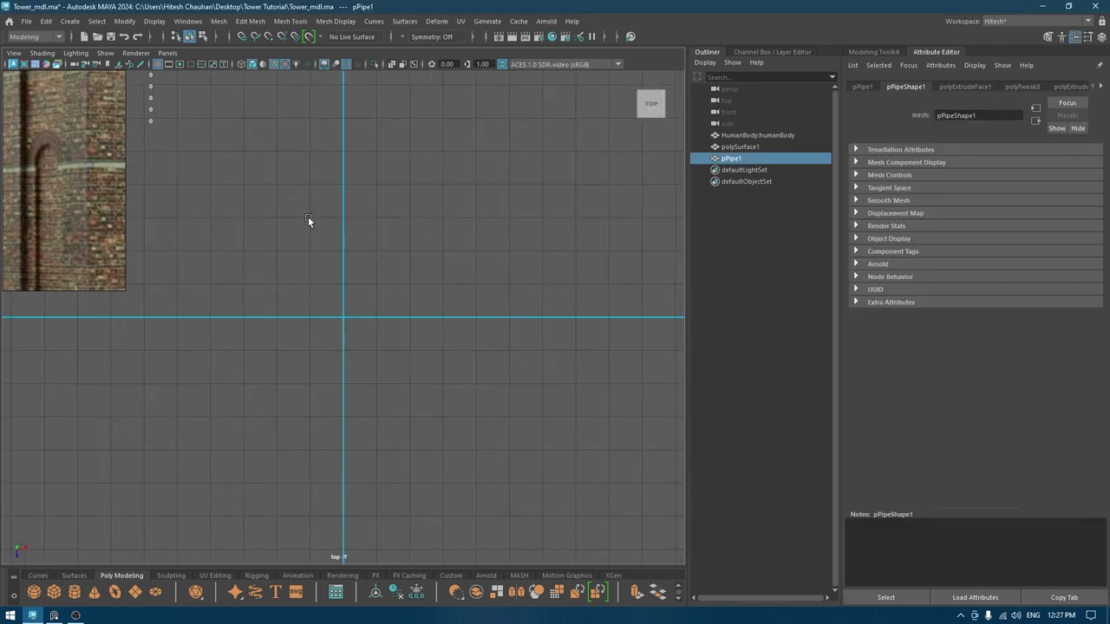
{"action": "key", "text": "f"}
{"action": "right_click_drag", "start_coordinate": [376, 330], "coordinate": [224, 33], "text": "alt"}
{"action": "middle_click_drag", "start_coordinate": [311, 141], "coordinate": [354, 319], "text": "alt"}
{"action": "right_click_drag", "start_coordinate": [354, 319], "coordinate": [288, 130], "text": "alt"}
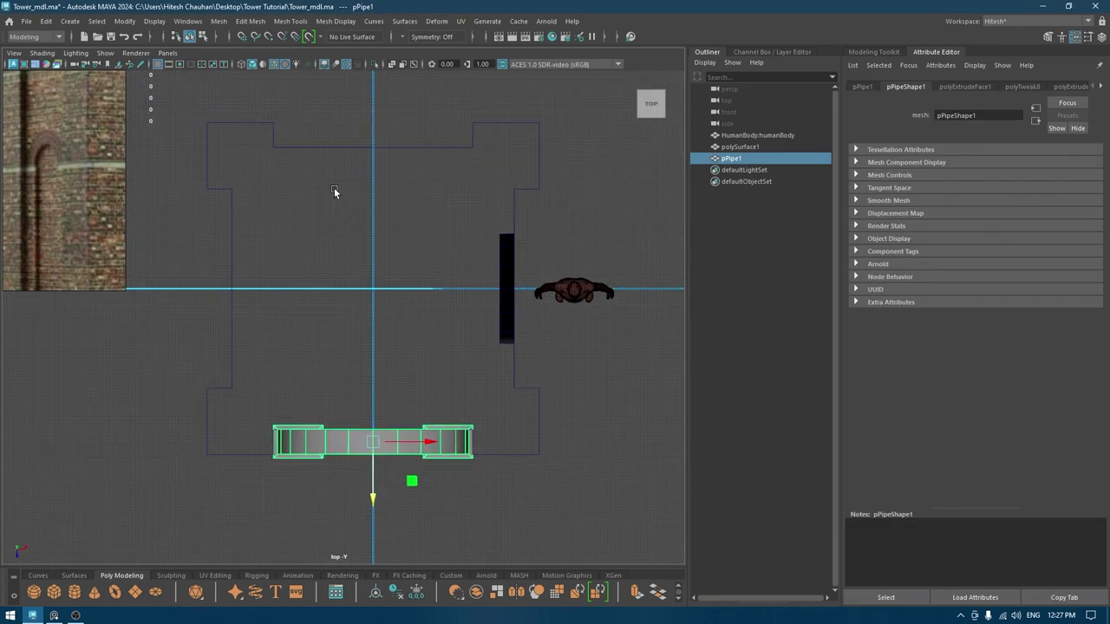
{"action": "key", "text": "d"}
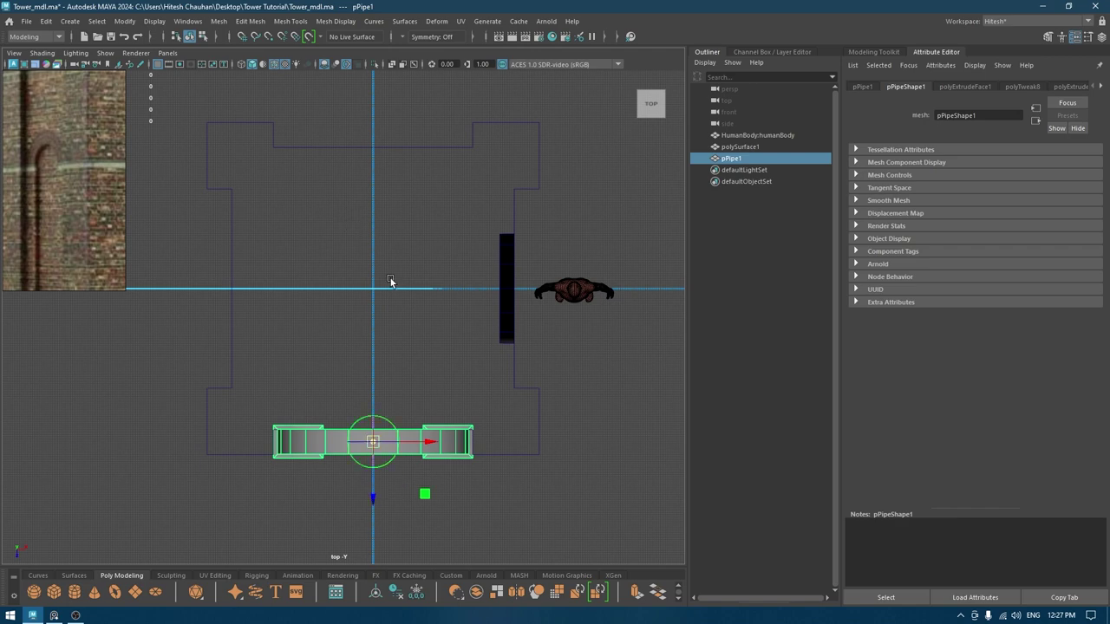
{"action": "left_click_drag", "start_coordinate": [374, 500], "coordinate": [339, 291]}
{"action": "key", "text": "r"}
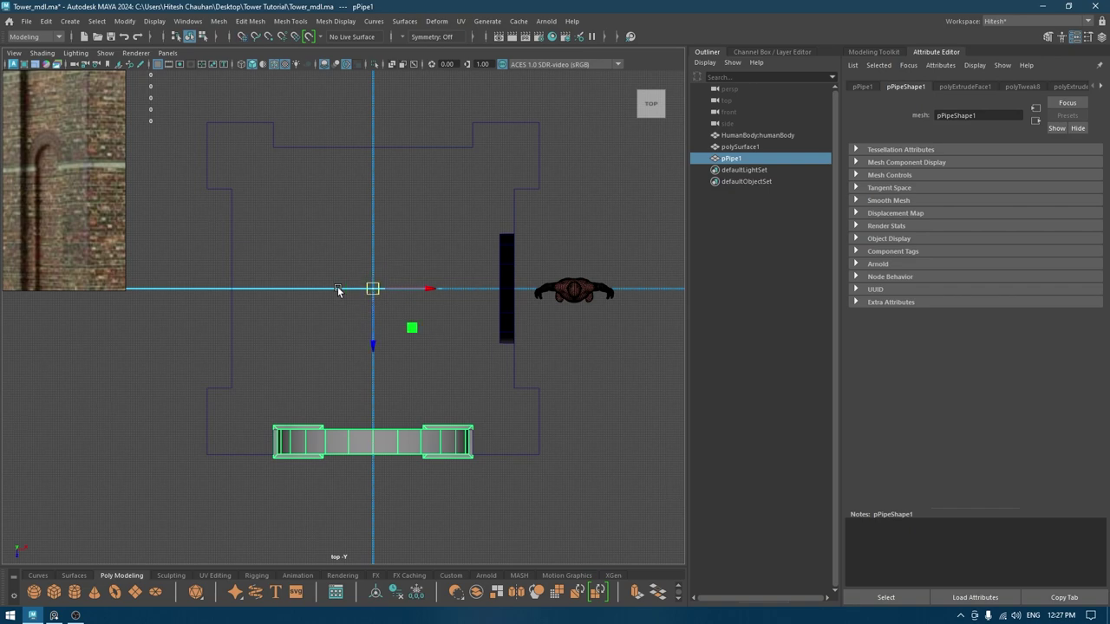
- Duplicate the arch and rotate the copy around the tower's centre onto the opposite wall
{"action": "key", "text": "ctrl+d"}
{"action": "key", "text": "e"}
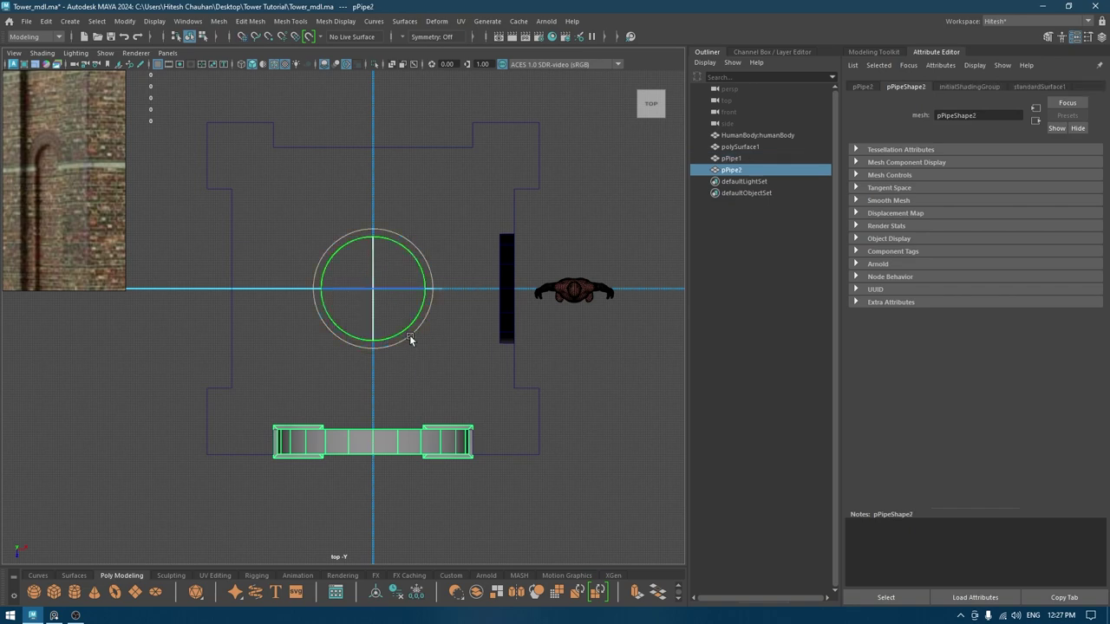
{"action": "left_click_drag", "start_coordinate": [410, 339], "coordinate": [276, 249]}
{"action": "key", "text": "w"}
{"action": "key", "text": "space"}
{"action": "right_click_drag", "start_coordinate": [277, 248], "coordinate": [402, 251], "text": "alt"}
{"action": "middle_click_drag", "start_coordinate": [402, 251], "coordinate": [276, 247], "text": "alt"}
{"action": "key", "text": "6"}
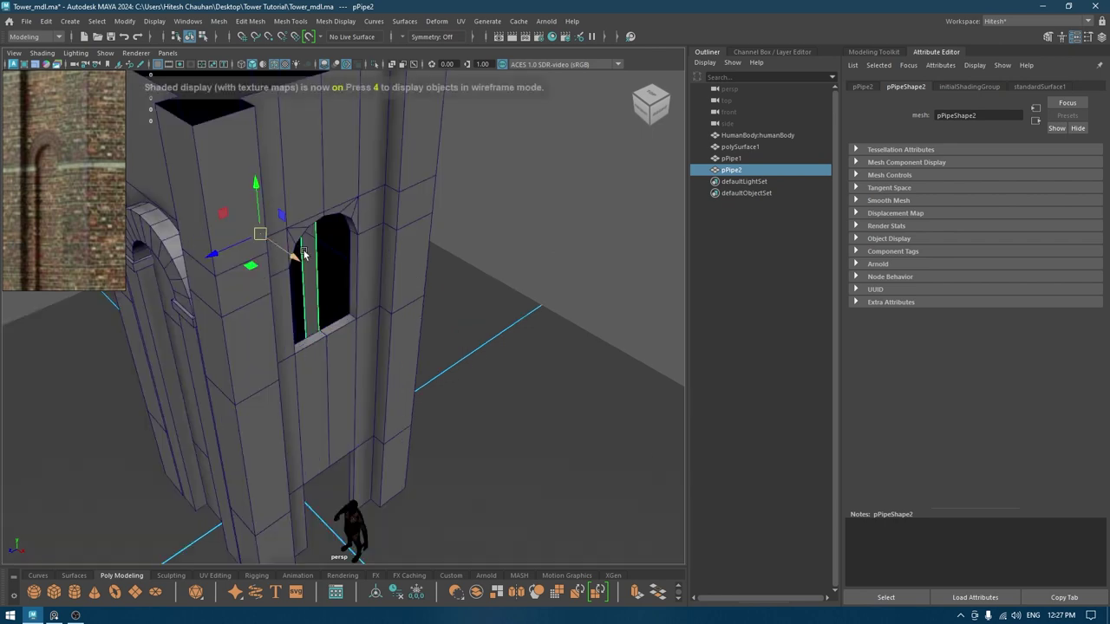
{"action": "left_click", "coordinate": [432, 245]}
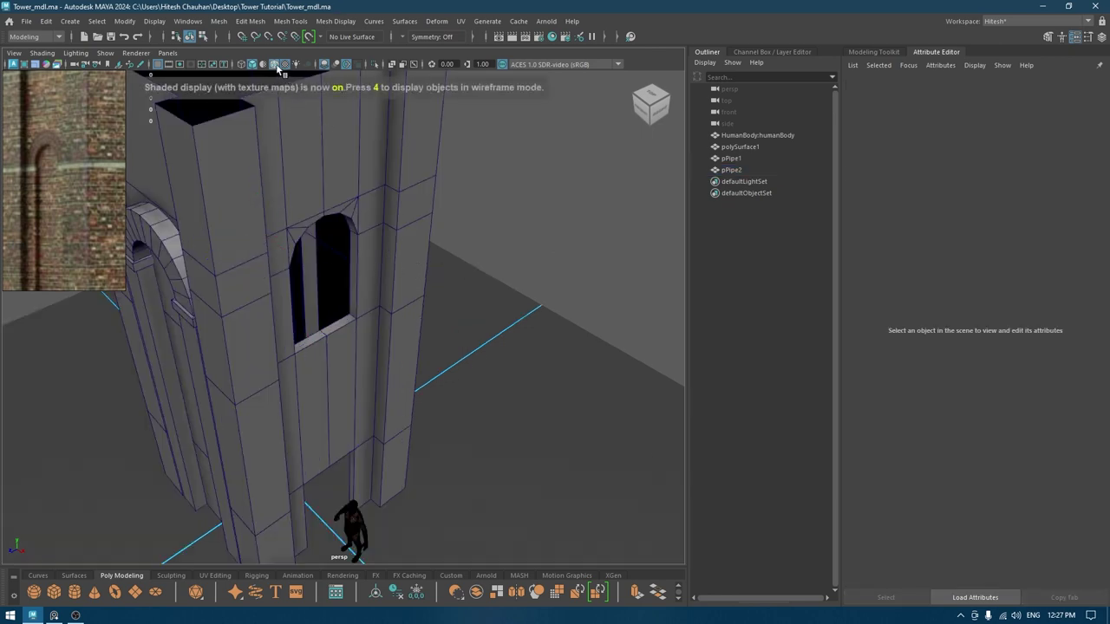
- Turn off the wireframe overlay on the shaded model and check the arches on both walls
{"action": "left_click", "coordinate": [276, 66]}
{"action": "scroll", "coordinate": [322, 295], "scroll_direction": "down", "scroll_amount": 5}
{"action": "mouse_move", "coordinate": [324, 300]}
{"action": "left_mouse_down", "text": "alt"}
{"action": "mouse_move", "coordinate": [417, 364]}
{"action": "mouse_move", "coordinate": [402, 352]}
{"action": "mouse_move", "coordinate": [240, 361]}
{"action": "mouse_move", "coordinate": [372, 348]}
{"action": "mouse_move", "coordinate": [485, 355]}
{"action": "left_mouse_up", "text": "alt"}
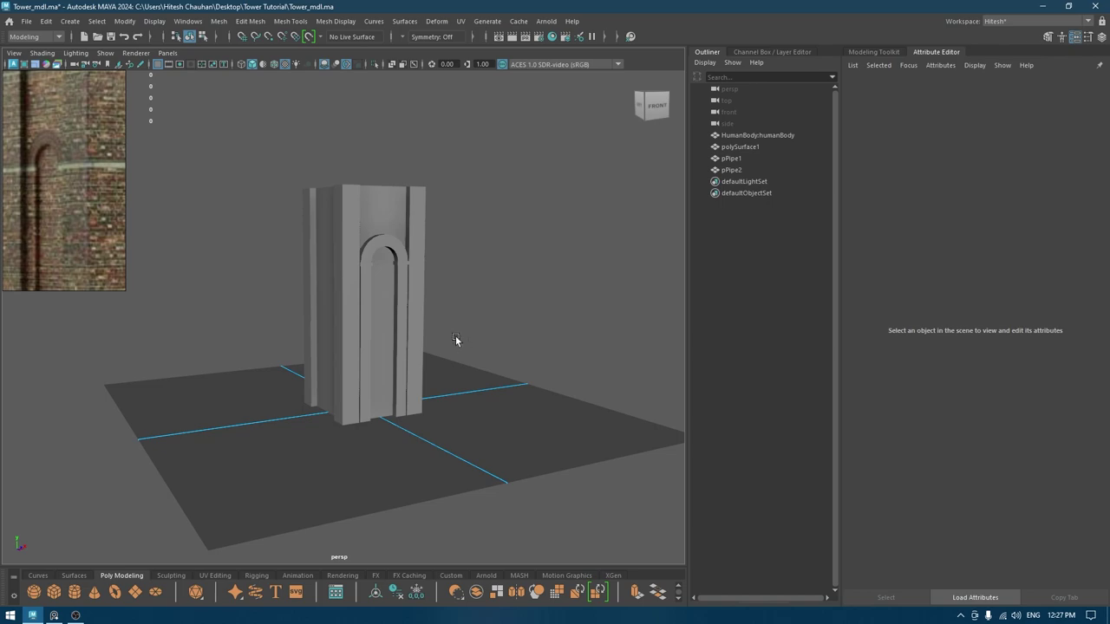
{"action": "scroll", "coordinate": [455, 339], "scroll_direction": "down", "scroll_amount": 3}
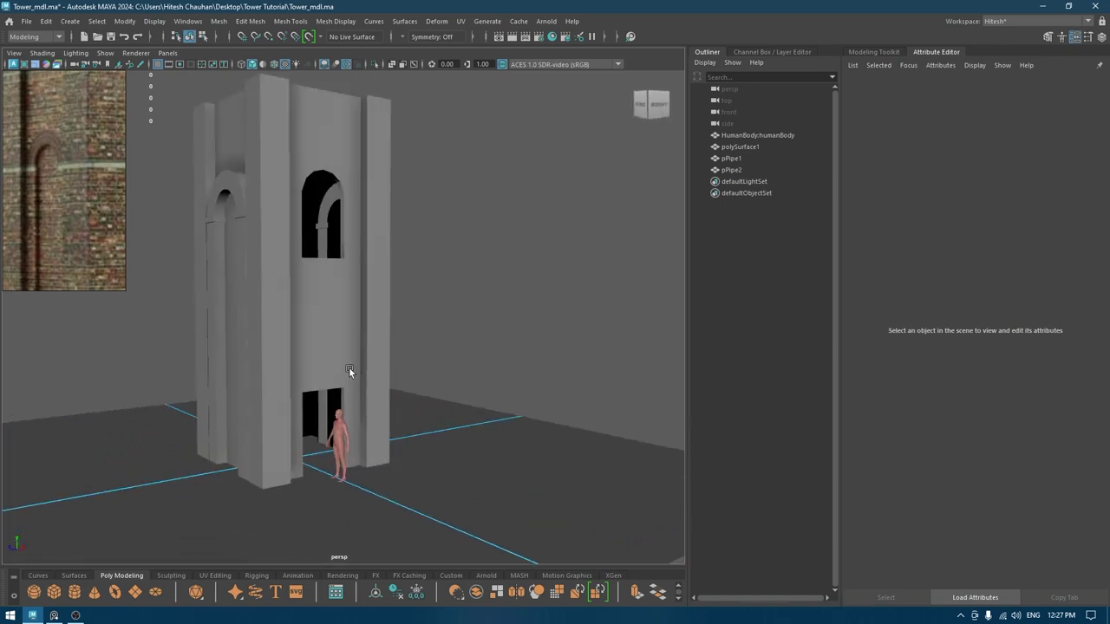
- Select the tower body, save the scene and view the arch wall up close
{"action": "left_click", "coordinate": [321, 316]}
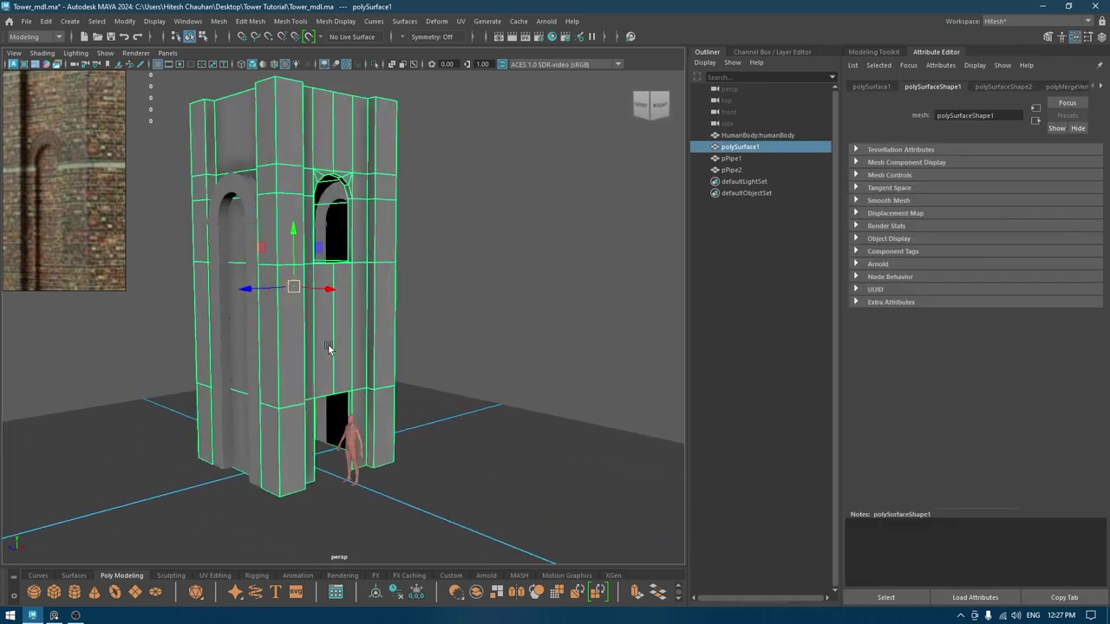
{"action": "left_click_drag", "start_coordinate": [328, 347], "coordinate": [374, 367], "text": "alt"}
{"action": "key", "text": "ctrl+s"}
{"action": "left_click_drag", "start_coordinate": [459, 402], "coordinate": [385, 352], "text": "alt"}
{"action": "right_click_drag", "start_coordinate": [384, 352], "coordinate": [442, 455], "text": "alt"}
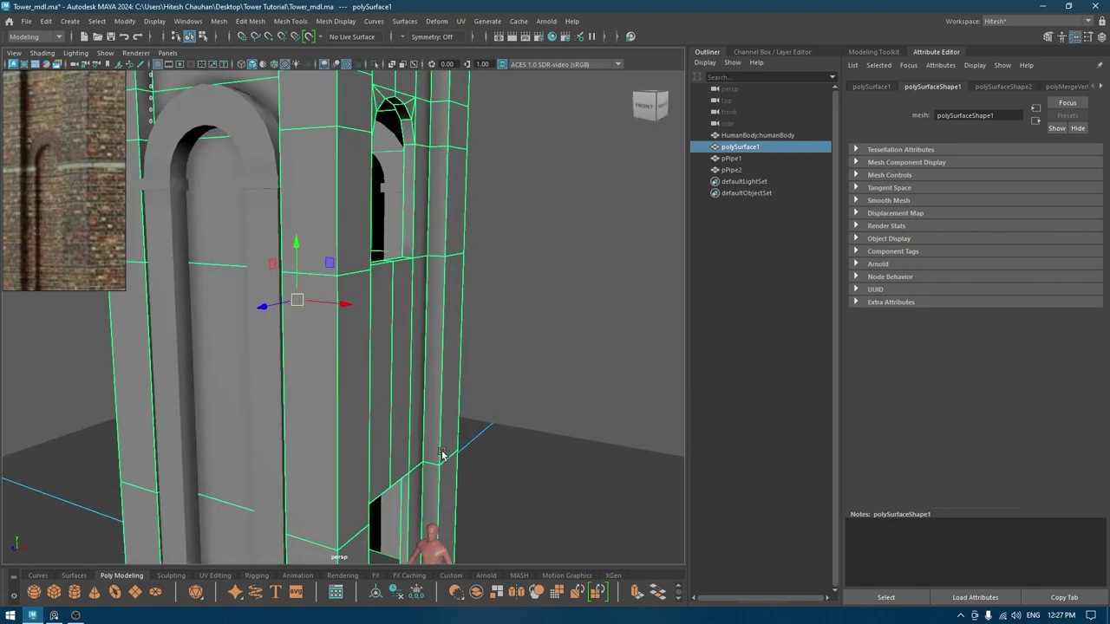
{"action": "left_click_drag", "start_coordinate": [442, 455], "coordinate": [439, 390], "text": "alt"}
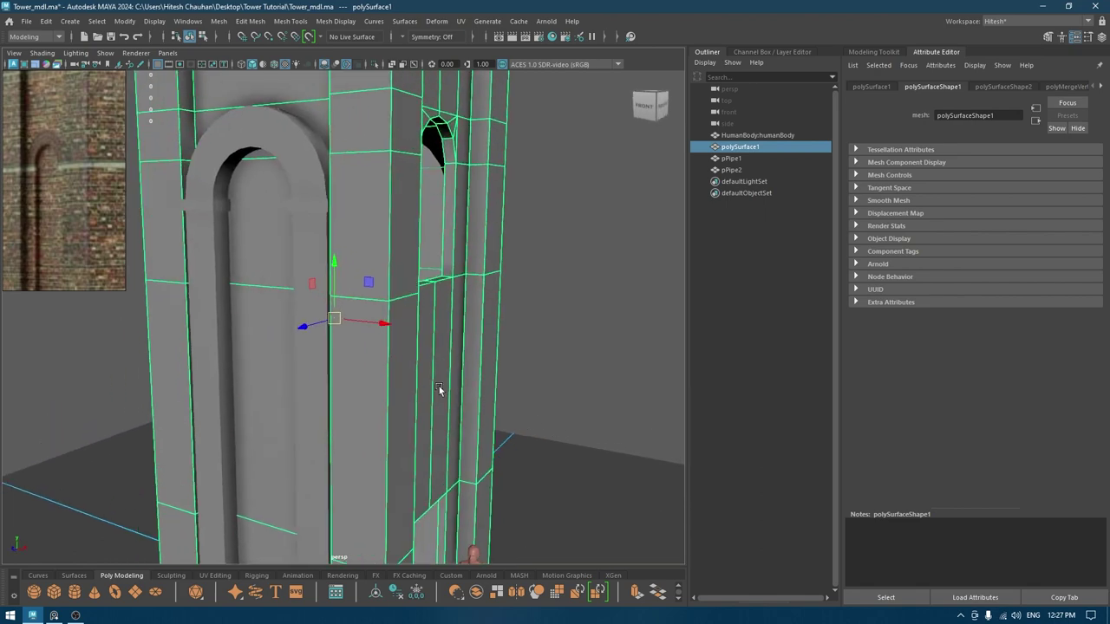
- Compare the upper part of the tower model with the reference photo's brickwork, window and roof edge
{"action": "left_click_drag", "start_coordinate": [439, 390], "coordinate": [402, 330], "text": "alt"}
{"action": "right_click_drag", "start_coordinate": [402, 331], "coordinate": [374, 298], "text": "alt"}
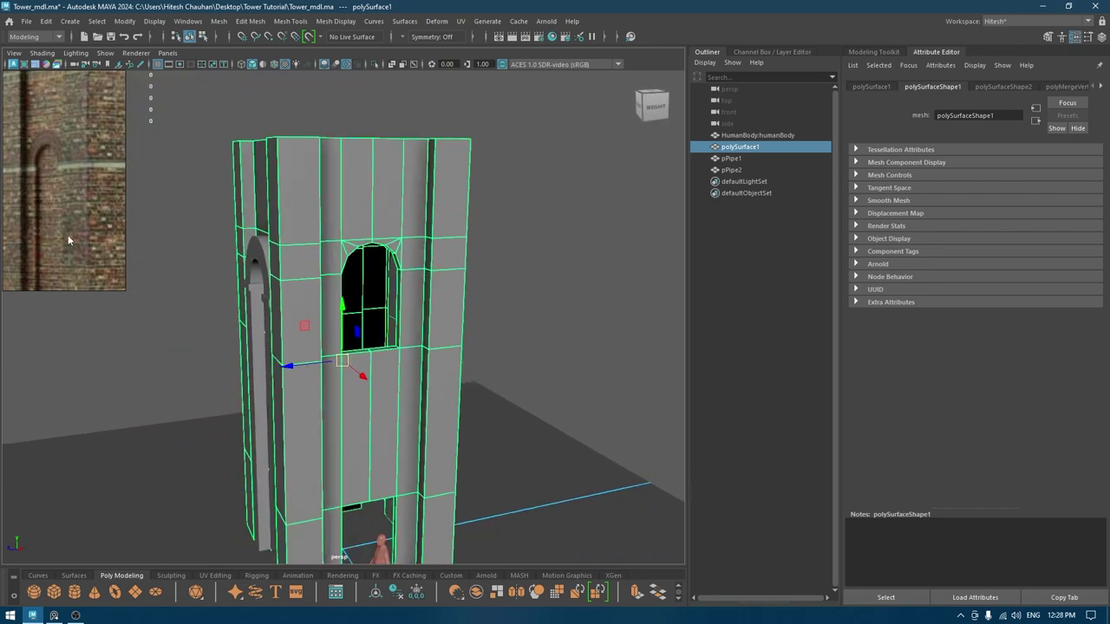
{"action": "scroll", "coordinate": [69, 230], "scroll_direction": "down", "scroll_amount": 5}
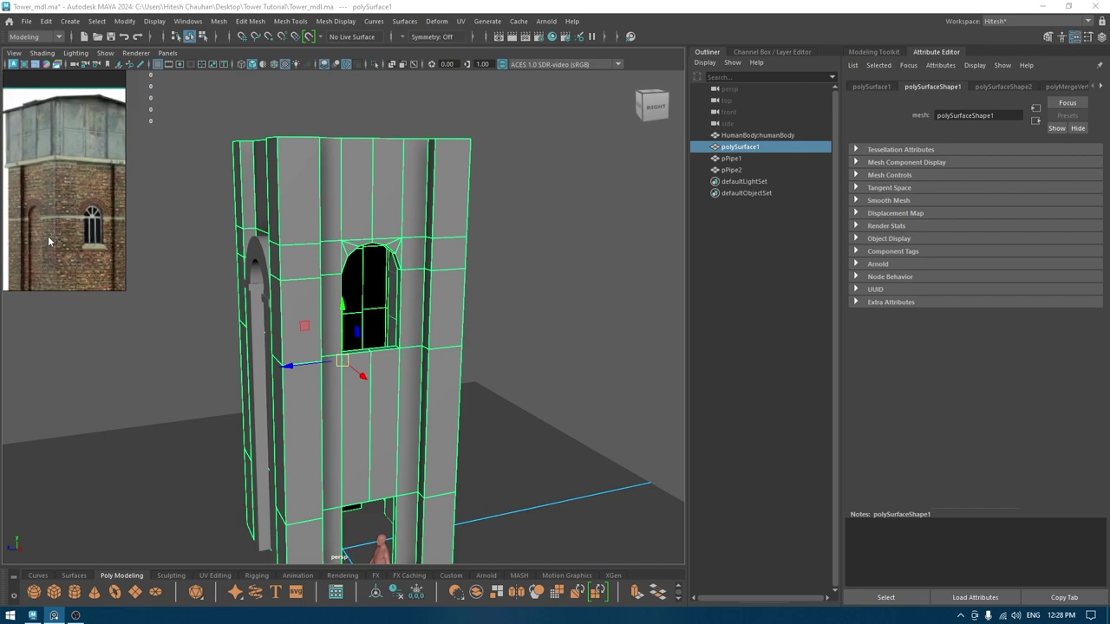
{"action": "middle_click_drag", "start_coordinate": [47, 237], "coordinate": [47, 211]}
{"action": "right_click_drag", "start_coordinate": [420, 313], "coordinate": [387, 260], "text": "alt"}
{"action": "left_click_drag", "start_coordinate": [386, 260], "coordinate": [450, 287], "text": "alt"}
{"action": "left_click_drag", "start_coordinate": [459, 331], "coordinate": [441, 295], "text": "alt"}
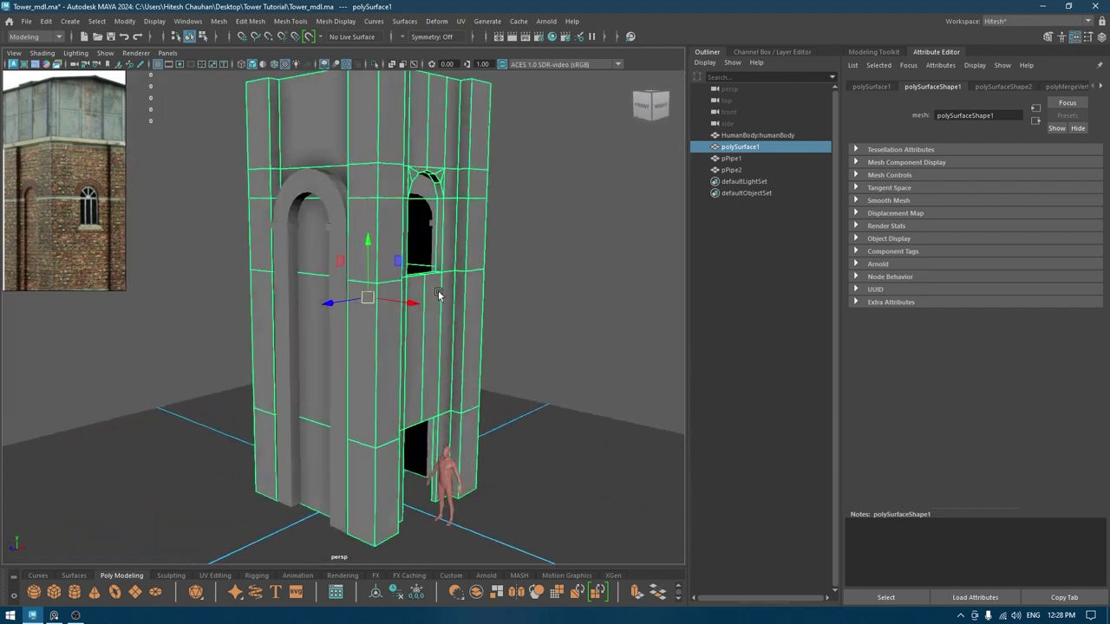
{"action": "right_click_drag", "start_coordinate": [440, 295], "coordinate": [439, 314], "text": "alt"}
{"action": "middle_click_drag", "start_coordinate": [373, 126], "coordinate": [369, 283], "text": "alt"}
{"action": "right_click_drag", "start_coordinate": [369, 283], "coordinate": [376, 335], "text": "alt"}
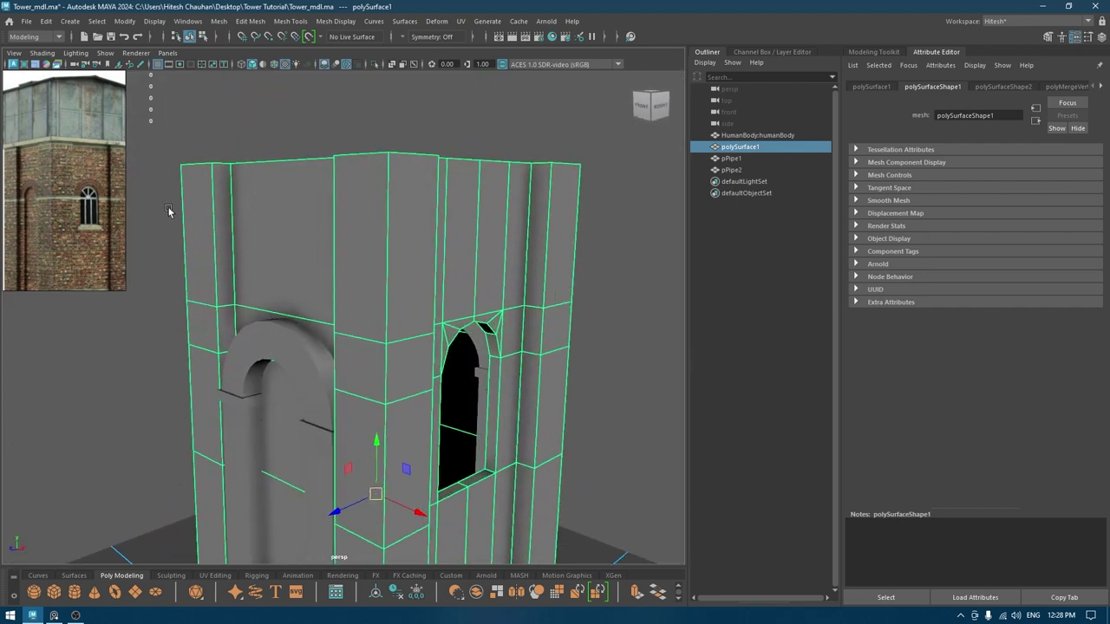
- Select the border edges around the tower's open top and extrude them upward into a narrow band
{"action": "left_click_drag", "start_coordinate": [417, 233], "coordinate": [424, 282], "text": "alt"}
{"action": "right_click_drag", "start_coordinate": [411, 275], "coordinate": [411, 239]}
{"action": "left_click_drag", "start_coordinate": [410, 216], "coordinate": [398, 248], "text": "alt"}
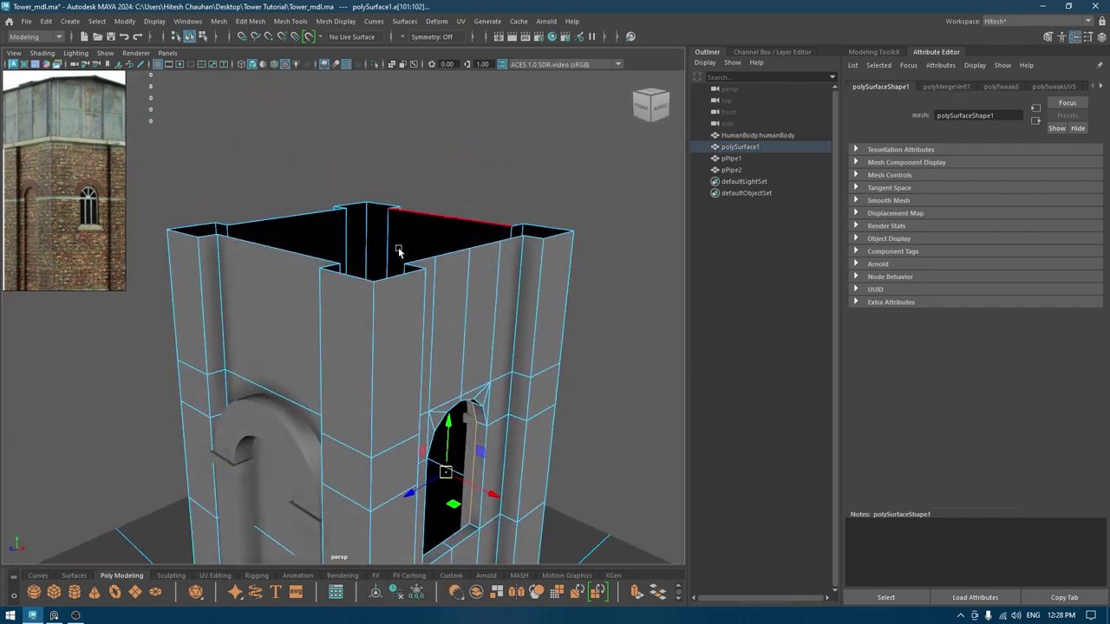
{"action": "double_click", "coordinate": [398, 278]}
{"action": "left_click_drag", "start_coordinate": [369, 177], "coordinate": [369, 157], "text": "shift"}
- Select the ring of faces in the new top band and extrude it outward with thickness to form a projecting rim
{"action": "right_click_drag", "start_coordinate": [496, 134], "coordinate": [493, 167]}
{"action": "left_click", "coordinate": [403, 262]}
{"action": "double_click", "coordinate": [345, 264], "text": "shift"}
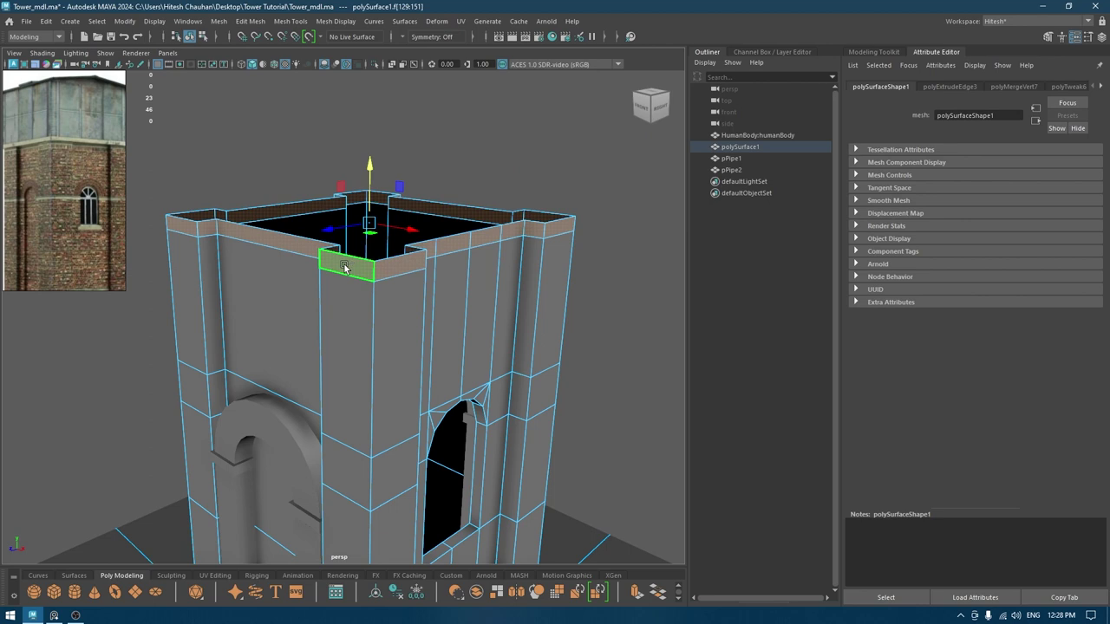
{"action": "key", "text": "ctrl+e"}
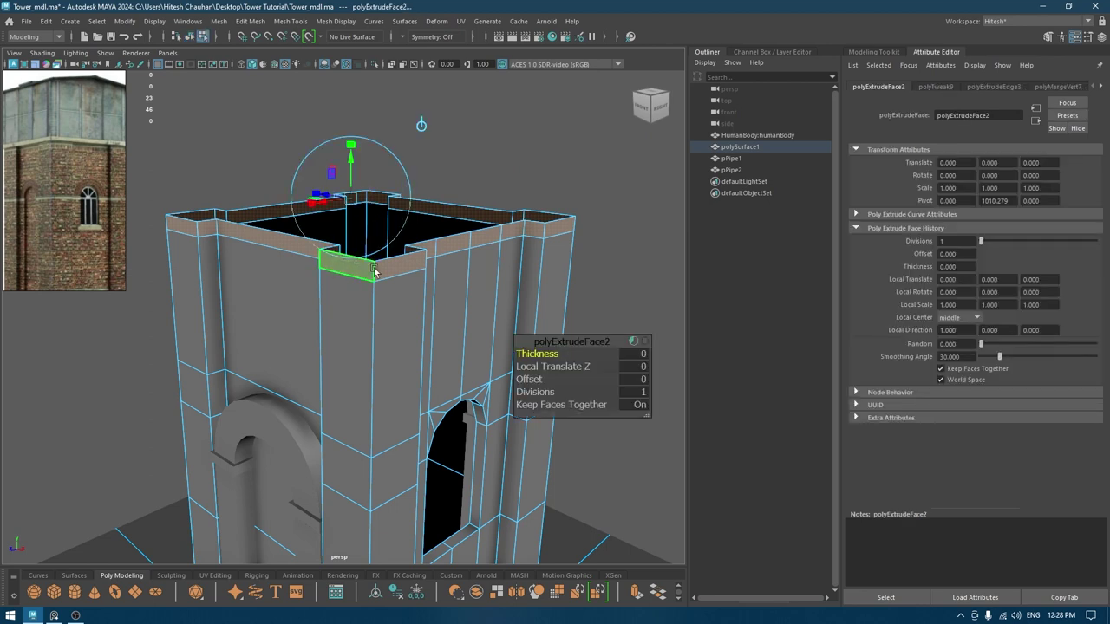
{"action": "left_click_drag", "start_coordinate": [533, 354], "coordinate": [1052, 359]}
{"action": "left_click_drag", "start_coordinate": [471, 279], "coordinate": [446, 307], "text": "alt"}
{"action": "middle_click_drag", "start_coordinate": [412, 322], "coordinate": [436, 276], "text": "alt"}
{"action": "left_click_drag", "start_coordinate": [401, 284], "coordinate": [430, 267], "text": "alt"}
{"action": "key", "text": "w"}
- Return to object selection, deselect the tower, save the scene and check the new rim from several angles
{"action": "right_click_drag", "start_coordinate": [261, 181], "coordinate": [306, 156]}
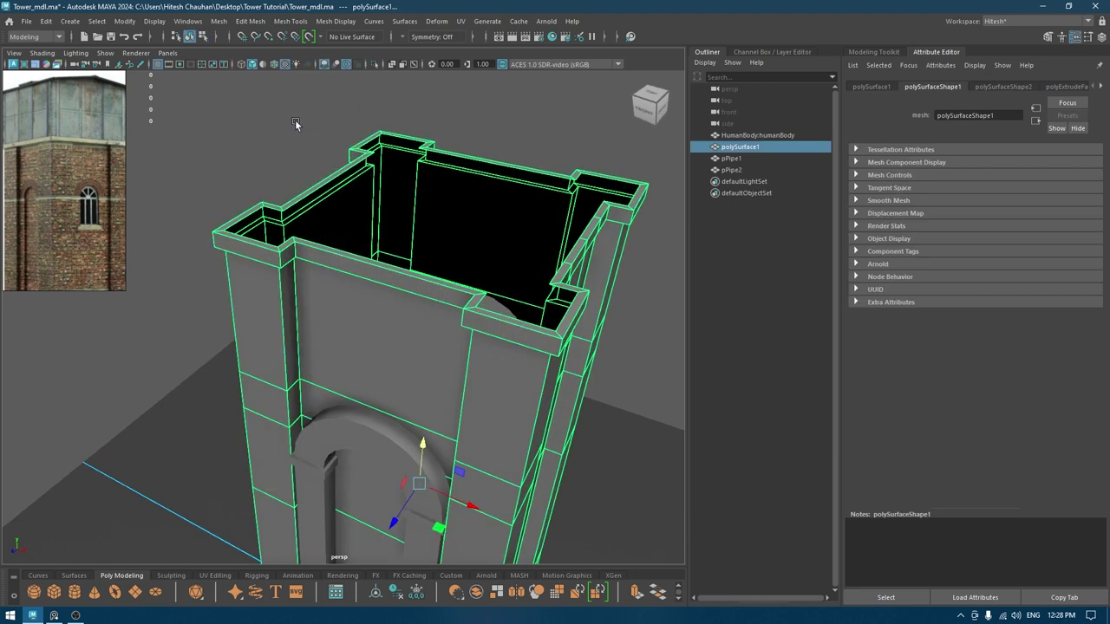
{"action": "left_click", "coordinate": [298, 125]}
{"action": "key", "text": "ctrl+s"}
{"action": "left_click_drag", "start_coordinate": [428, 301], "coordinate": [422, 232], "text": "alt"}
{"action": "scroll", "coordinate": [375, 260], "scroll_direction": "down", "scroll_amount": 5}
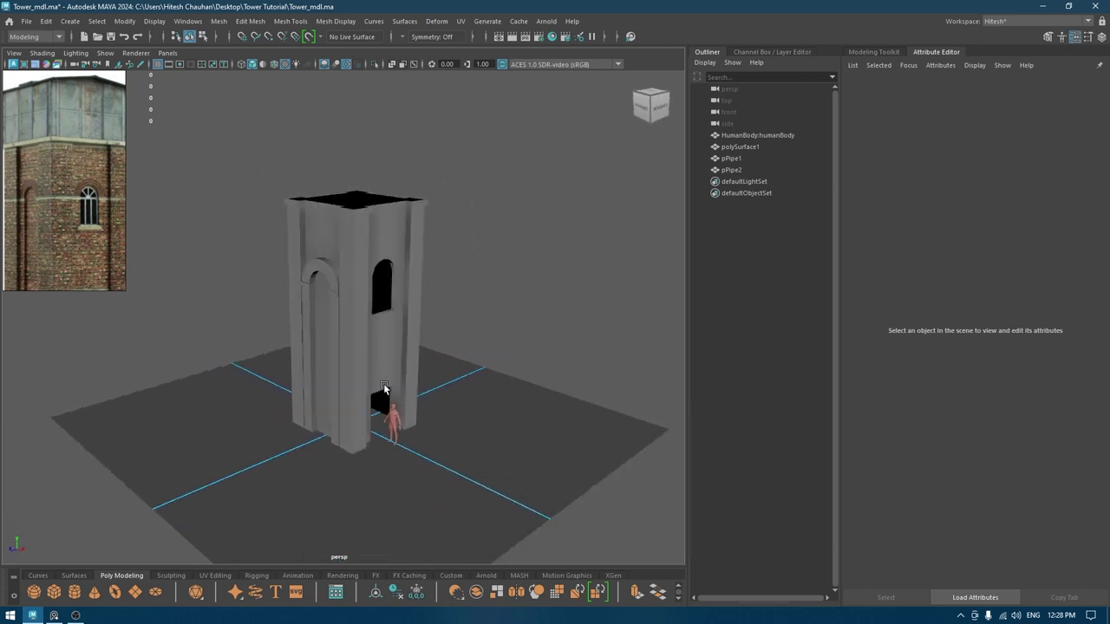
{"action": "left_click_drag", "start_coordinate": [378, 284], "coordinate": [396, 336], "text": "alt"}
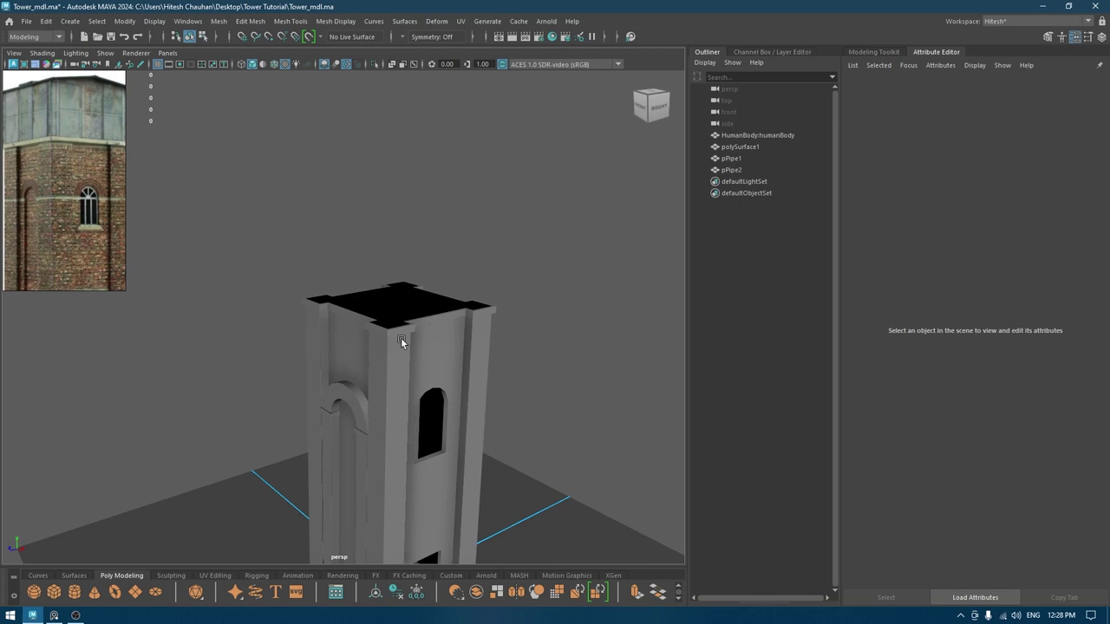
{"action": "key", "text": "ctrl+s"}
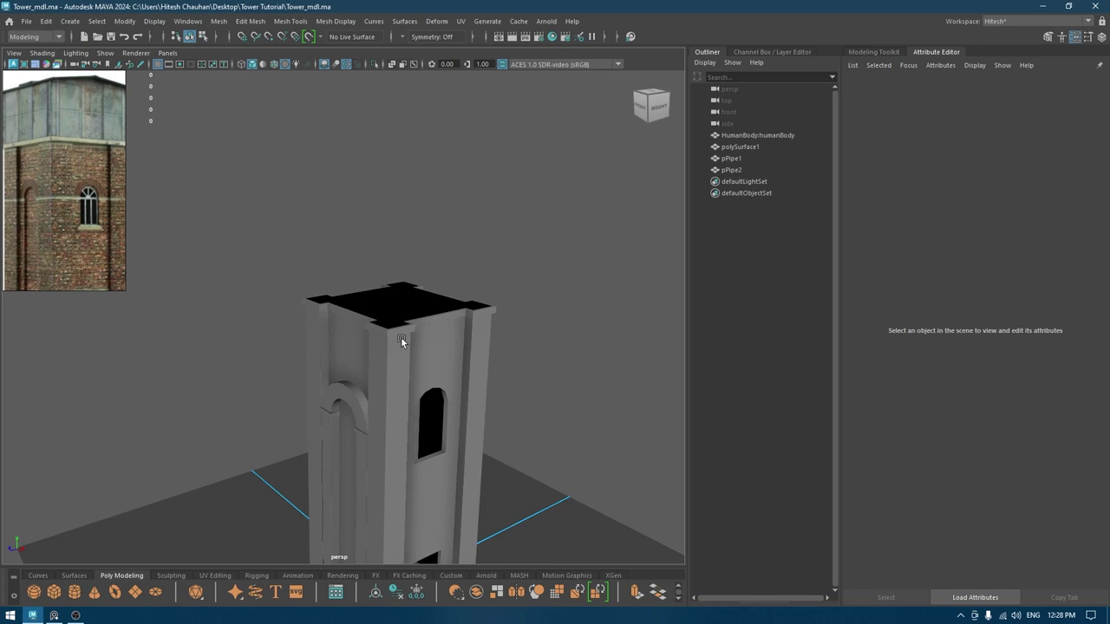
{"action": "left_click_drag", "start_coordinate": [408, 345], "coordinate": [448, 363], "text": "alt"}
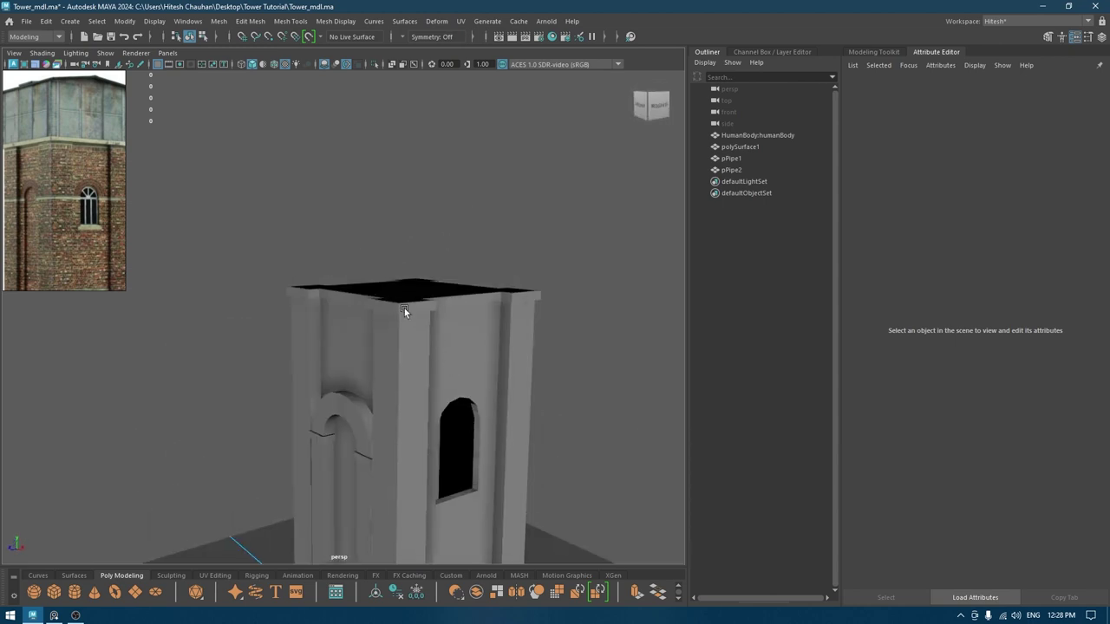
- Create a polygon cube and raise it to the top of the tower
{"action": "left_click", "coordinate": [404, 308]}
{"action": "left_click_drag", "start_coordinate": [404, 308], "coordinate": [557, 313], "text": "alt"}
{"action": "left_click", "coordinate": [597, 310]}
{"action": "right_click", "coordinate": [568, 309], "text": "shift"}
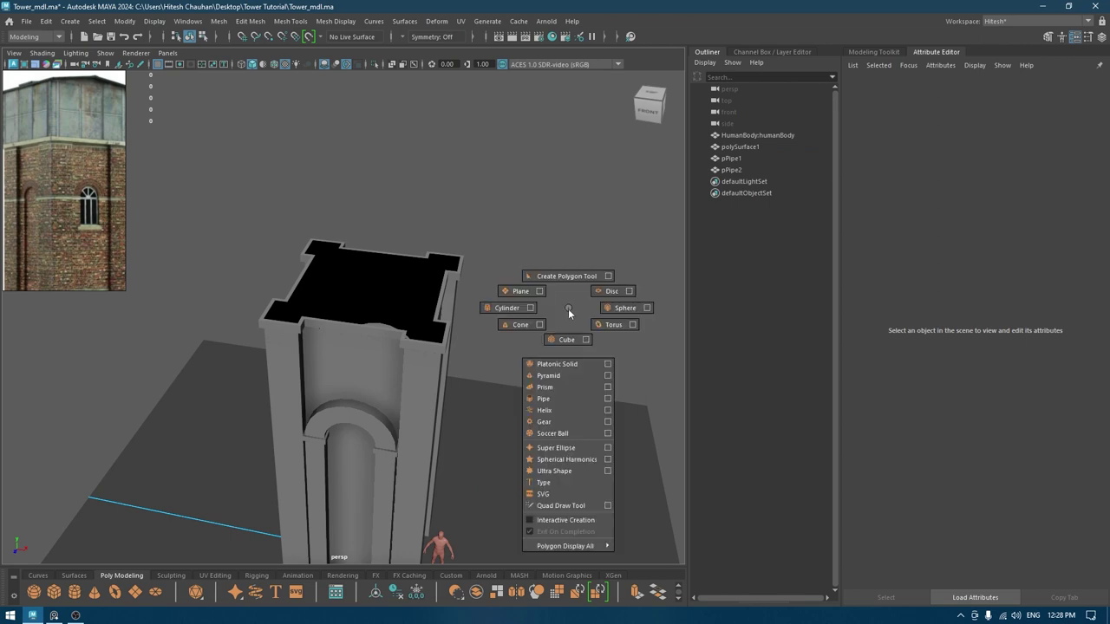
{"action": "right_click_drag", "start_coordinate": [568, 309], "coordinate": [567, 337], "text": "shift"}
{"action": "left_click_drag", "start_coordinate": [364, 508], "coordinate": [379, 202]}
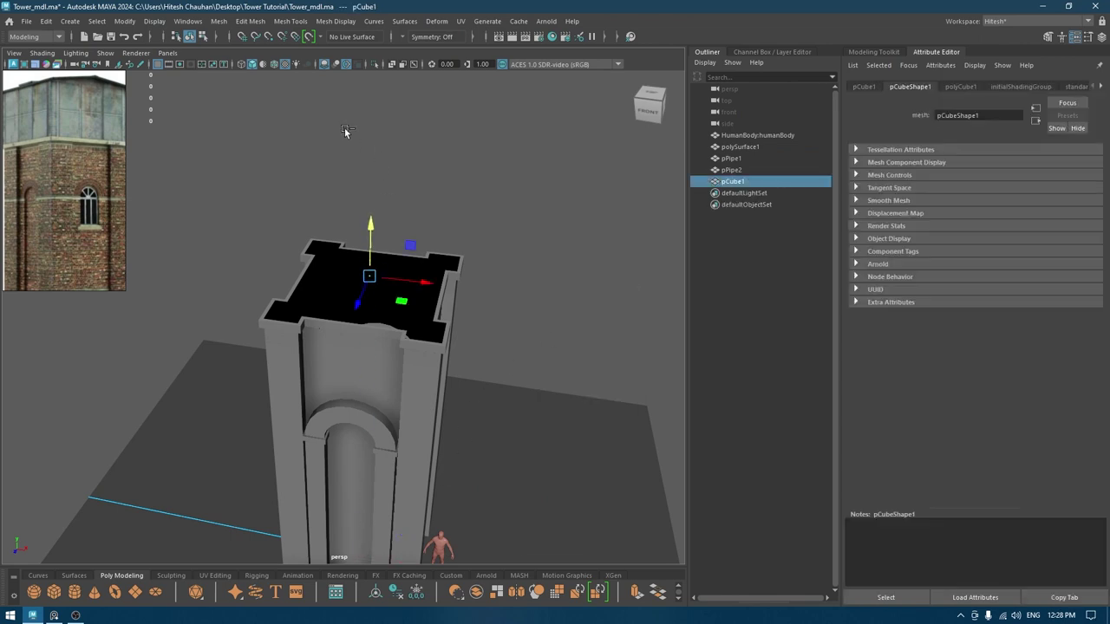
- In the top view, set the cube's width to 1000, height to 35 and depth to 1000, and display the model in wireframe
{"action": "left_click", "coordinate": [273, 66]}
{"action": "key", "text": "space"}
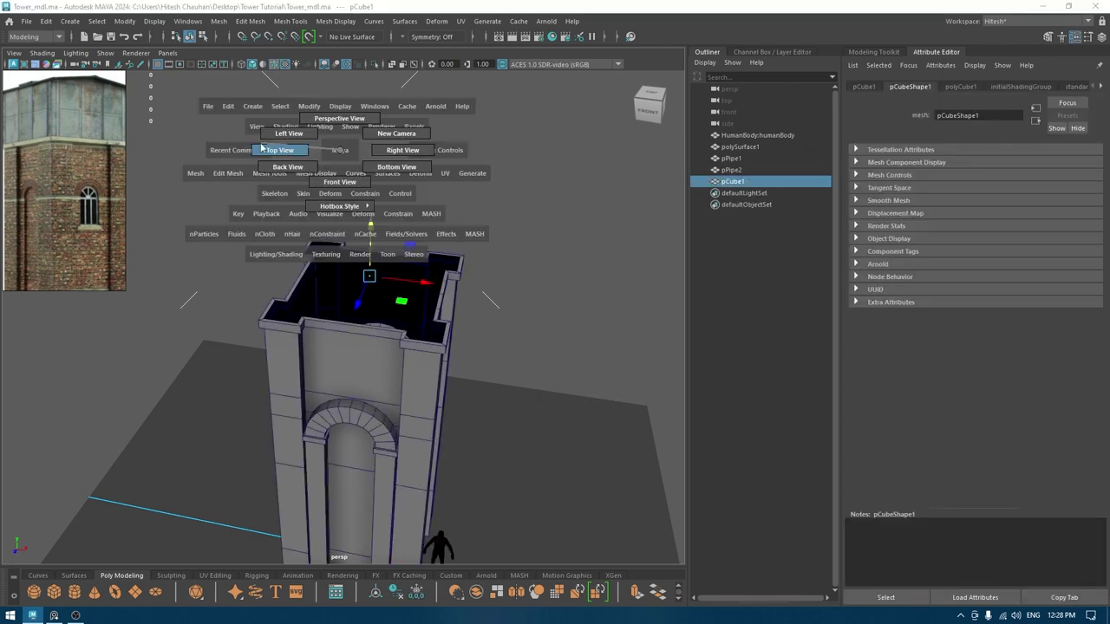
{"action": "left_click_drag", "start_coordinate": [261, 149], "coordinate": [262, 149]}
{"action": "key", "text": "t"}
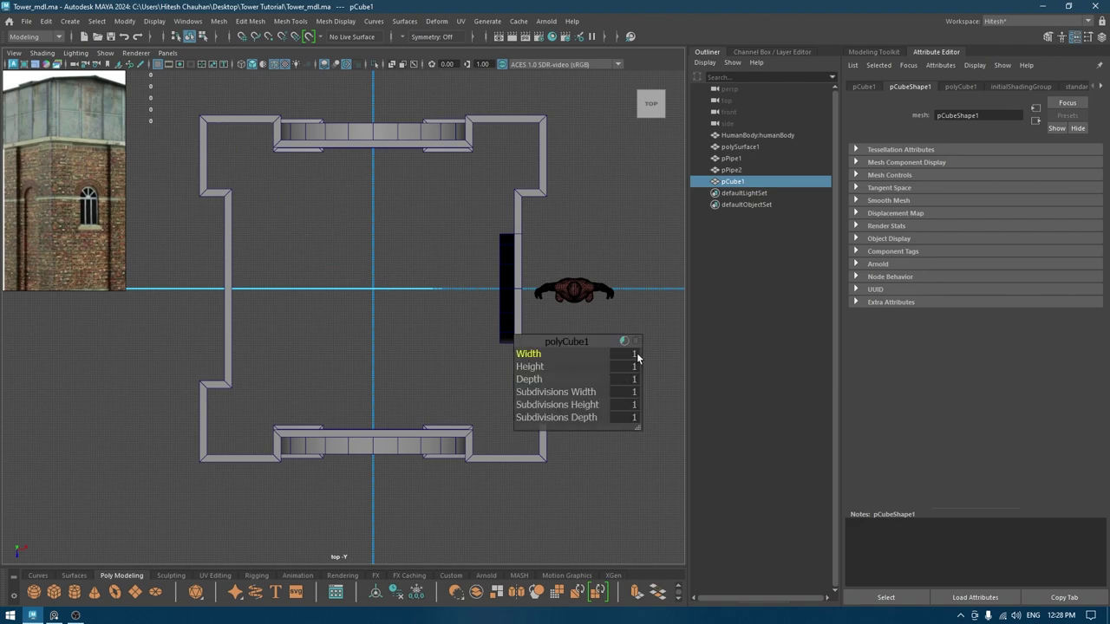
{"action": "left_click", "coordinate": [635, 354]}
{"action": "key", "text": "Tab"}
{"action": "key", "text": "Tab"}
{"action": "type", "text": "1"}
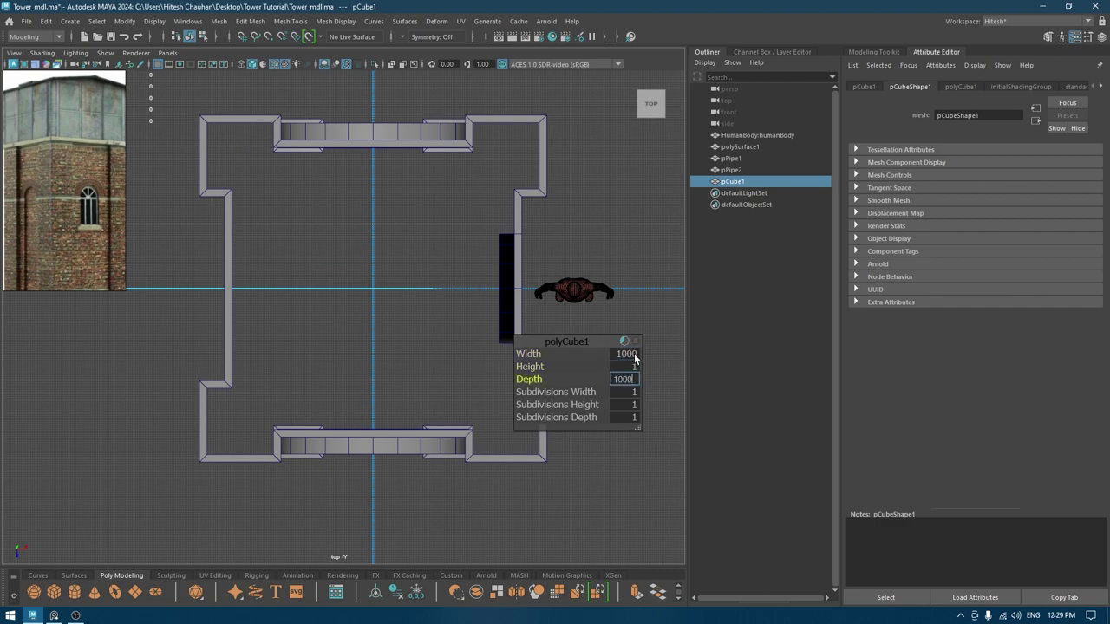
{"action": "key", "text": "Return"}
{"action": "scroll", "coordinate": [509, 284], "scroll_direction": "down", "scroll_amount": 2}
{"action": "key", "text": "4"}
{"action": "key", "text": "w"}
{"action": "key", "text": "f"}
{"action": "scroll", "coordinate": [434, 376], "scroll_direction": "up", "scroll_amount": 4}
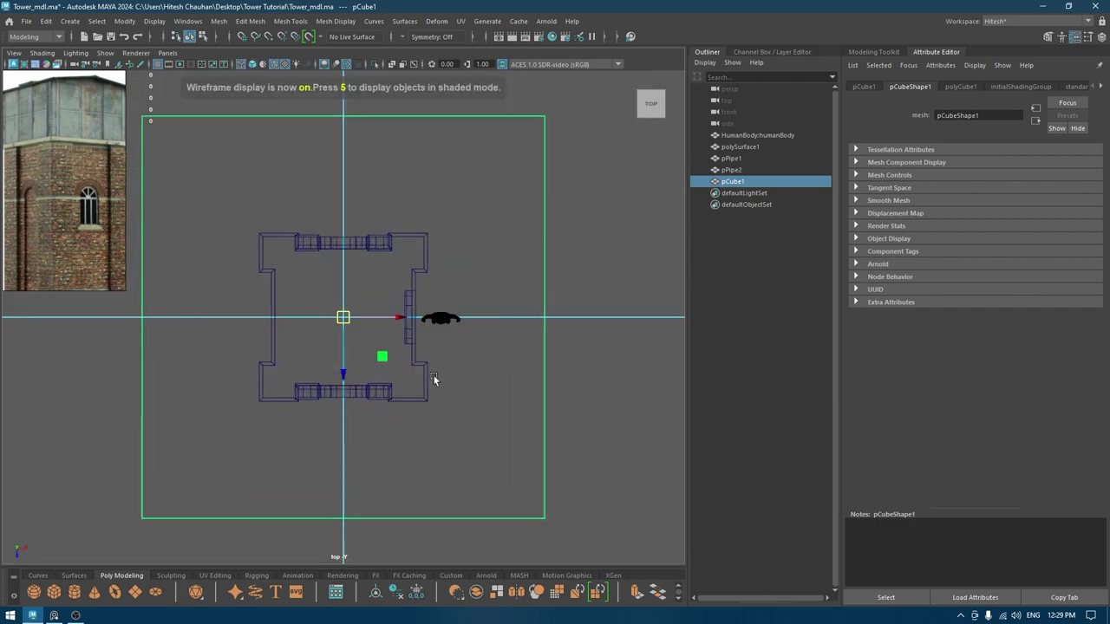
- Try a width of 600 and then 500 for the cube above the tower
{"action": "key", "text": "t"}
{"action": "left_click", "coordinate": [636, 354]}
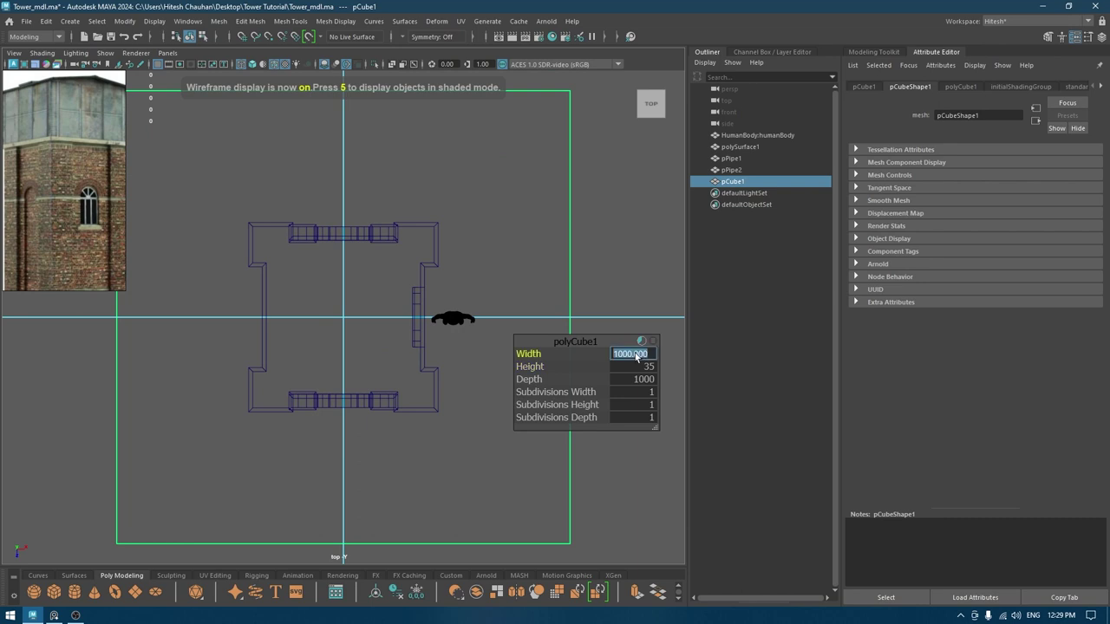
{"action": "type", "text": "600"}
{"action": "key", "text": "Tab"}
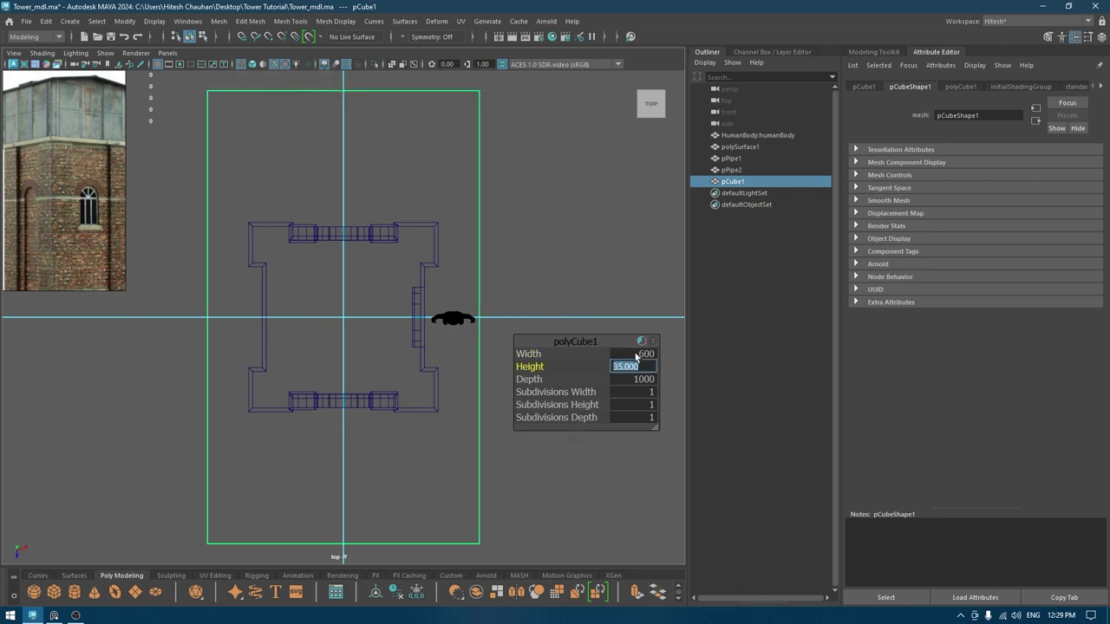
{"action": "left_click", "coordinate": [636, 355]}
{"action": "type", "text": "5"}
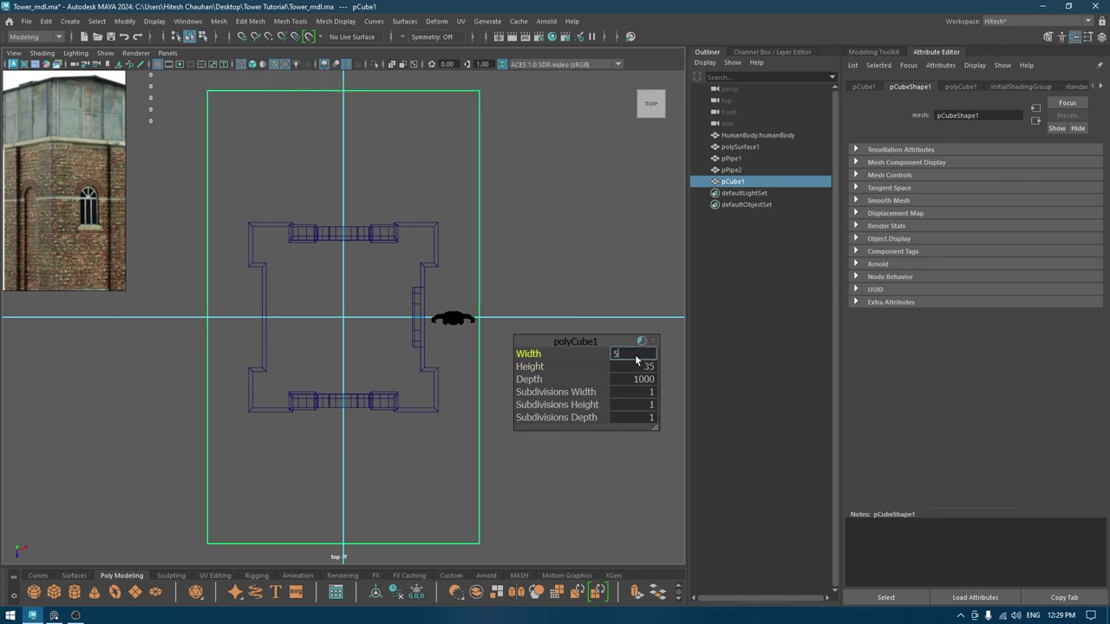
{"action": "type", "text": "00"}
{"action": "key", "text": "Tab"}
- Set the cube's width and depth to 400
{"action": "left_click", "coordinate": [636, 357]}
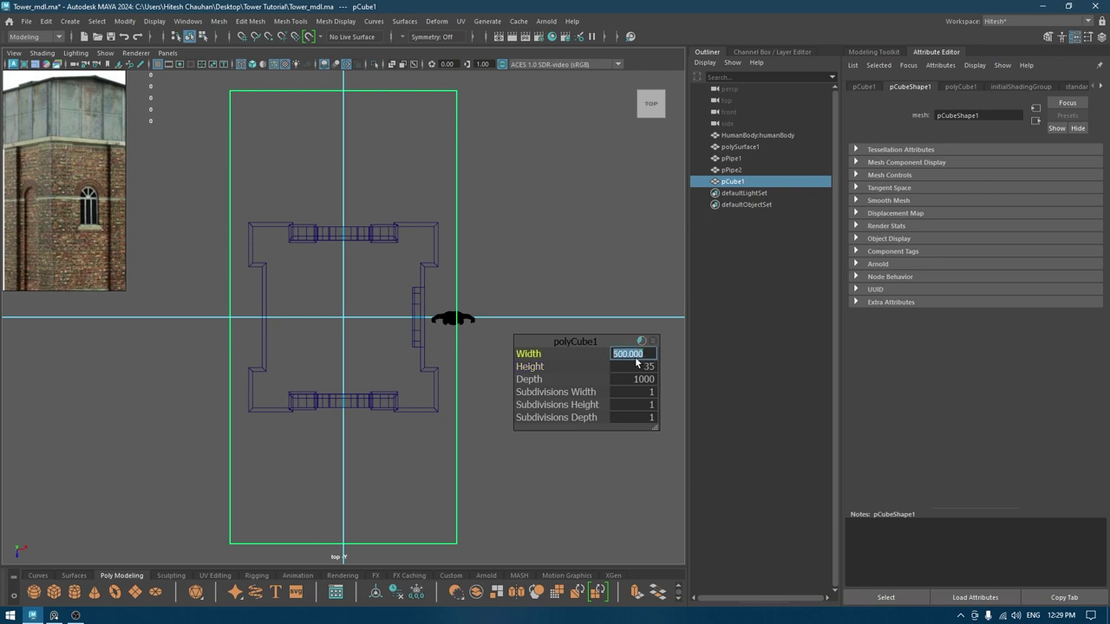
{"action": "key", "text": "Tab"}
{"action": "key", "text": "Tab"}
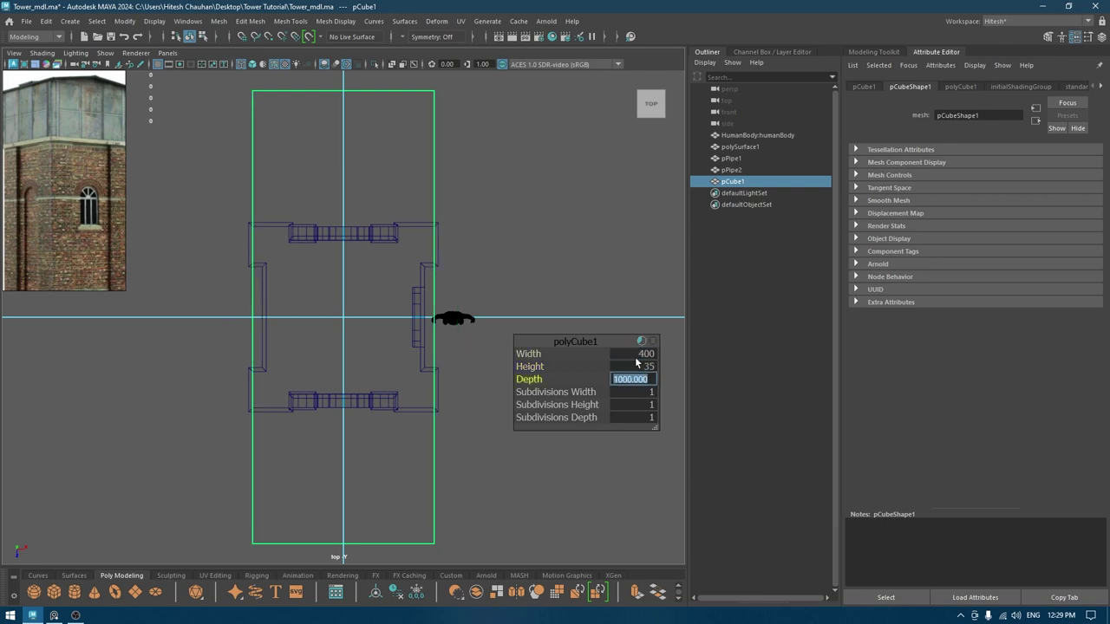
{"action": "type", "text": "400"}
{"action": "key", "text": "Return"}
{"action": "scroll", "coordinate": [368, 313], "scroll_direction": "up", "scroll_amount": 4}
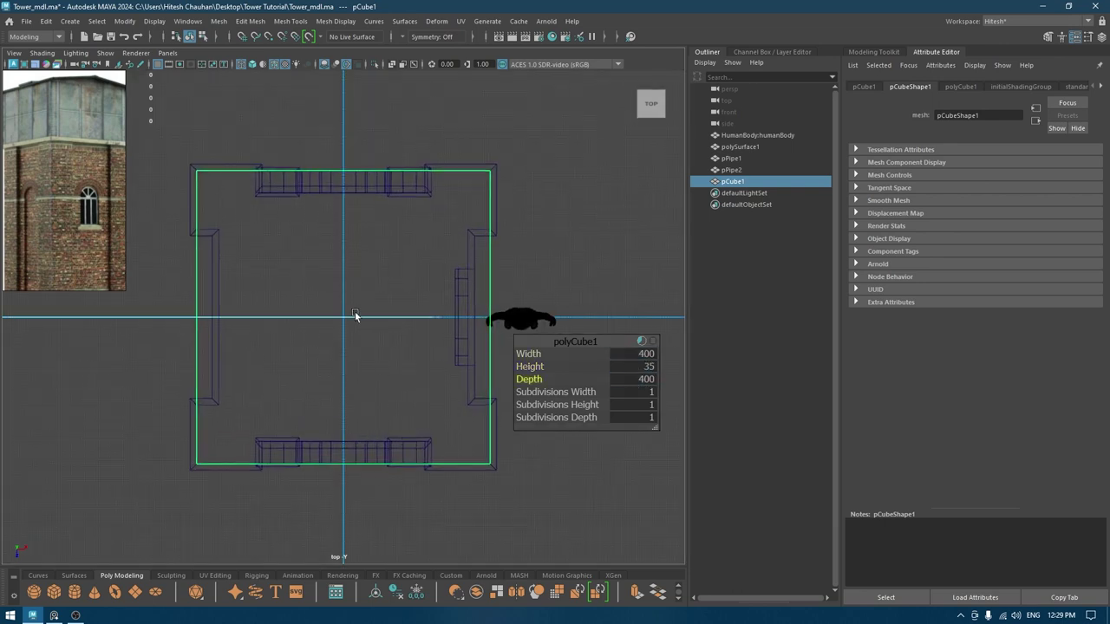
- Set the cube's width and depth to 450 so it overhangs the tower's rim on all sides
{"action": "left_click", "coordinate": [652, 357]}
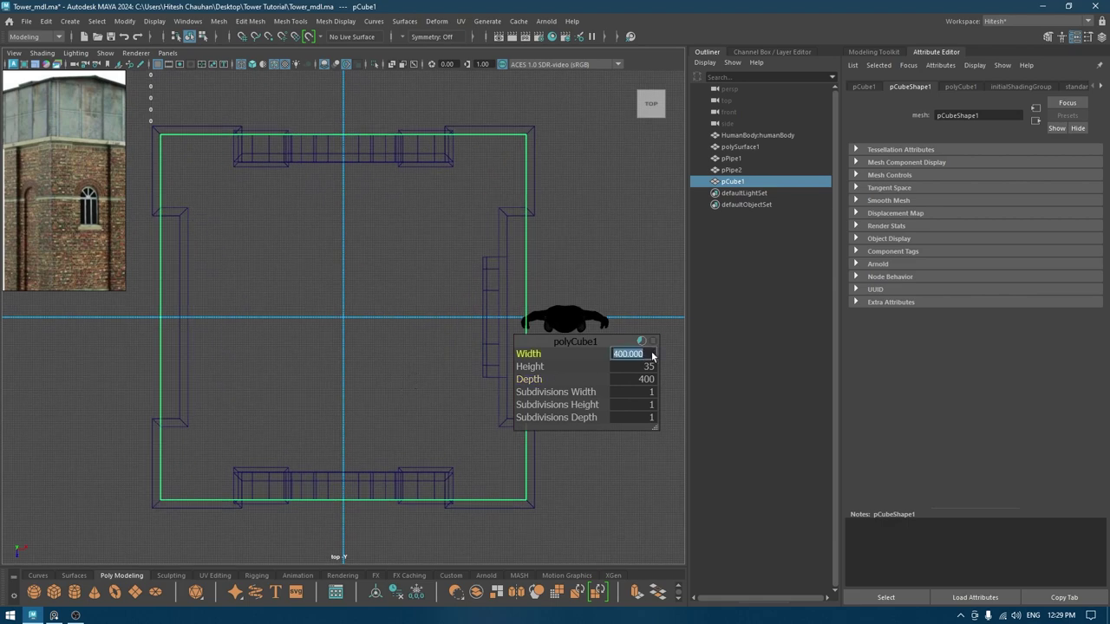
{"action": "key", "text": "Tab"}
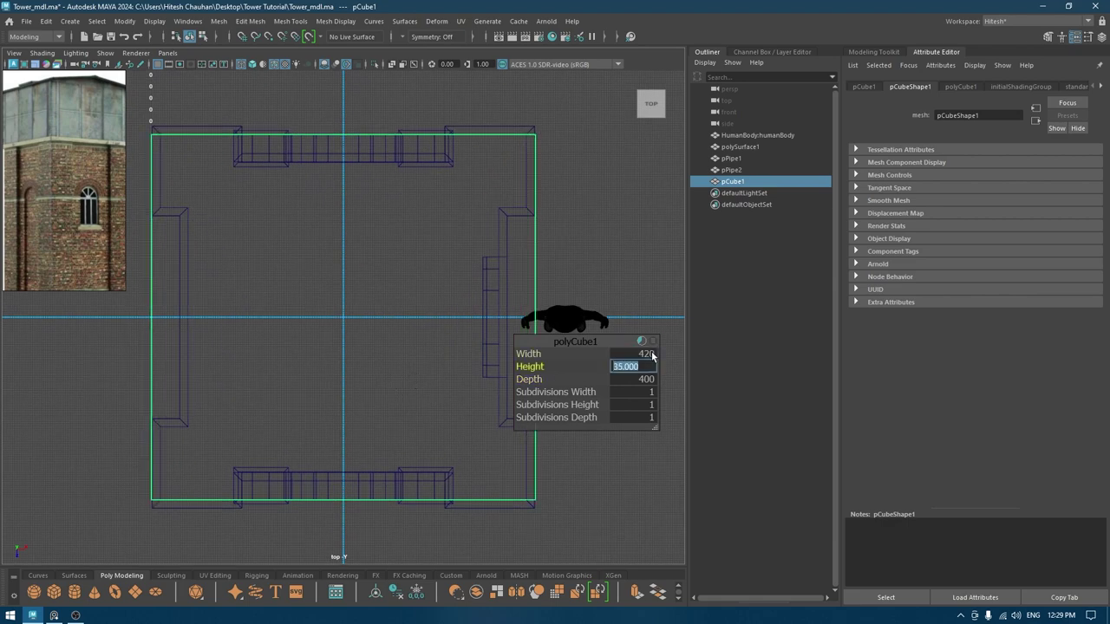
{"action": "left_click", "coordinate": [652, 357]}
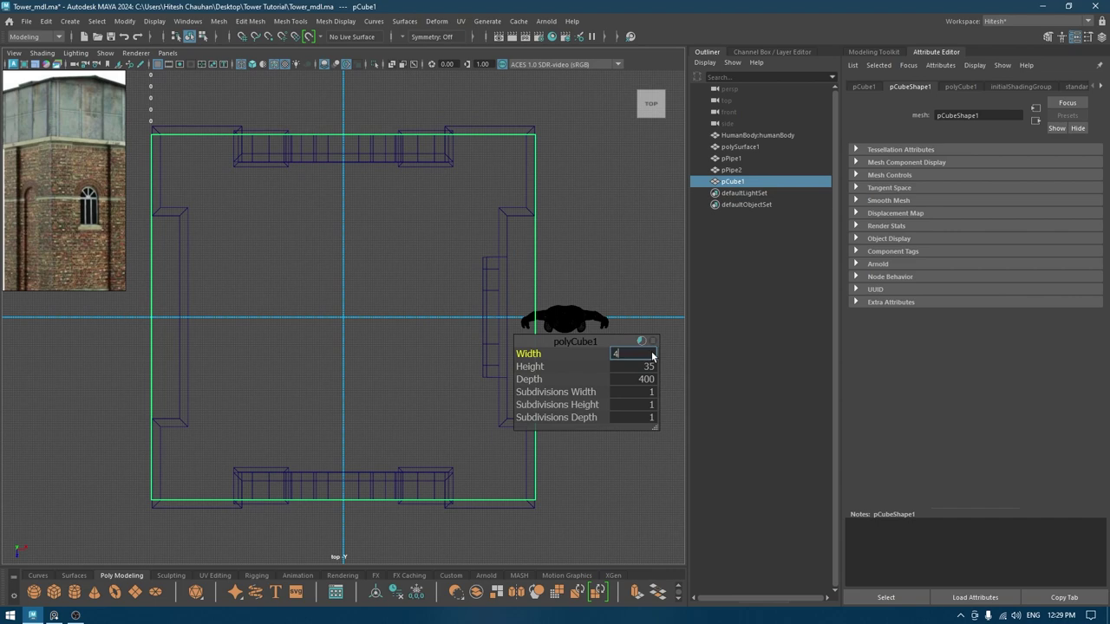
{"action": "type", "text": "450"}
{"action": "key", "text": "Tab"}
{"action": "key", "text": "Tab"}
{"action": "type", "text": "450"}
{"action": "key", "text": "Return"}
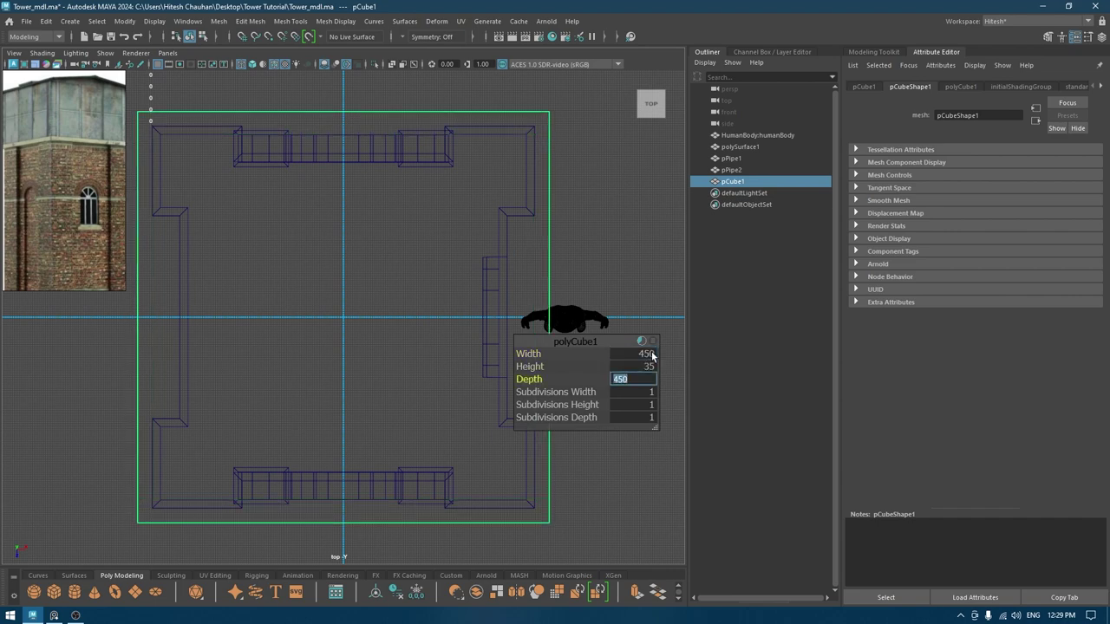
- In the front view, snap the slab vertically onto the top of the tower's rim, and save the scene in shaded perspective
{"action": "key", "text": "w"}
{"action": "key", "text": "space"}
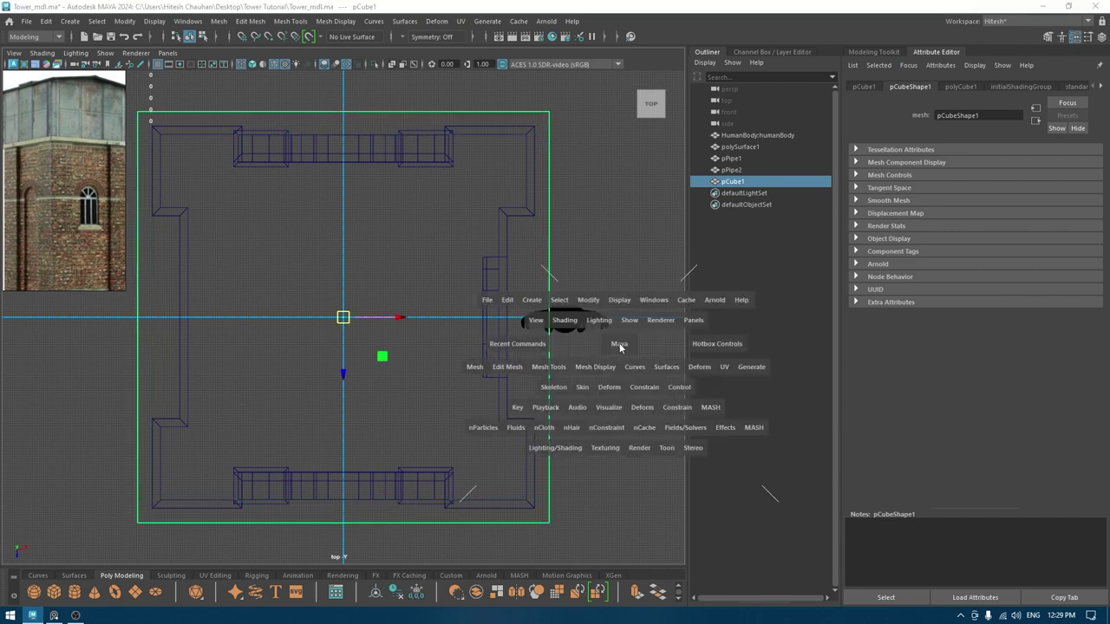
{"action": "left_click_drag", "start_coordinate": [619, 344], "coordinate": [618, 370]}
{"action": "key", "text": "f"}
{"action": "right_click_drag", "start_coordinate": [588, 370], "coordinate": [444, 302], "text": "alt"}
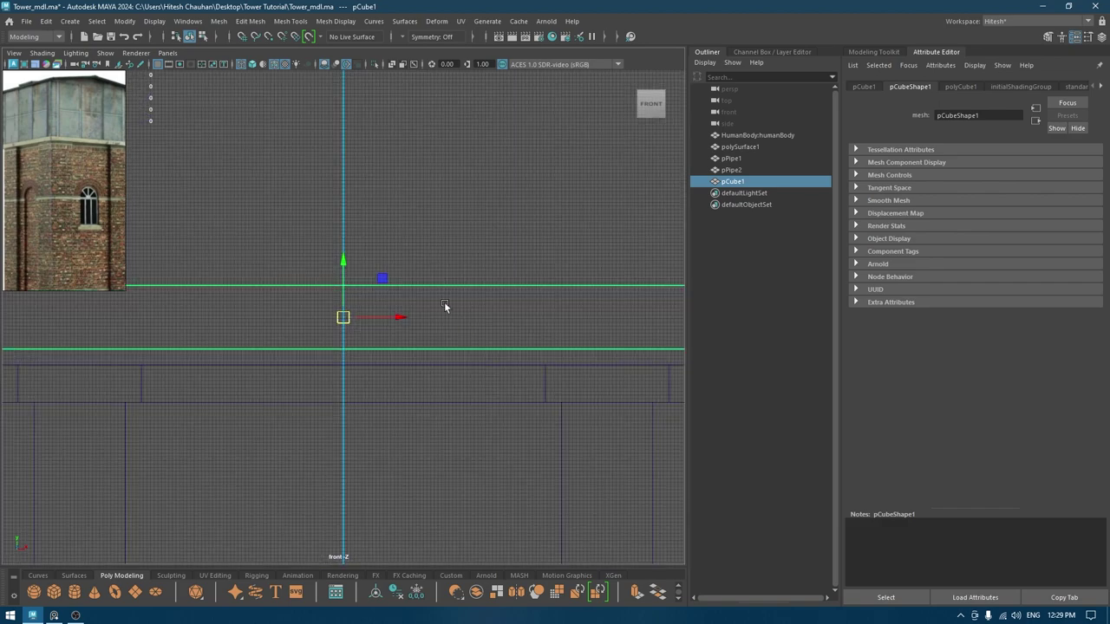
{"action": "middle_click_drag", "start_coordinate": [369, 280], "coordinate": [429, 290], "text": "alt"}
{"action": "right_click_drag", "start_coordinate": [429, 290], "coordinate": [365, 126], "text": "alt"}
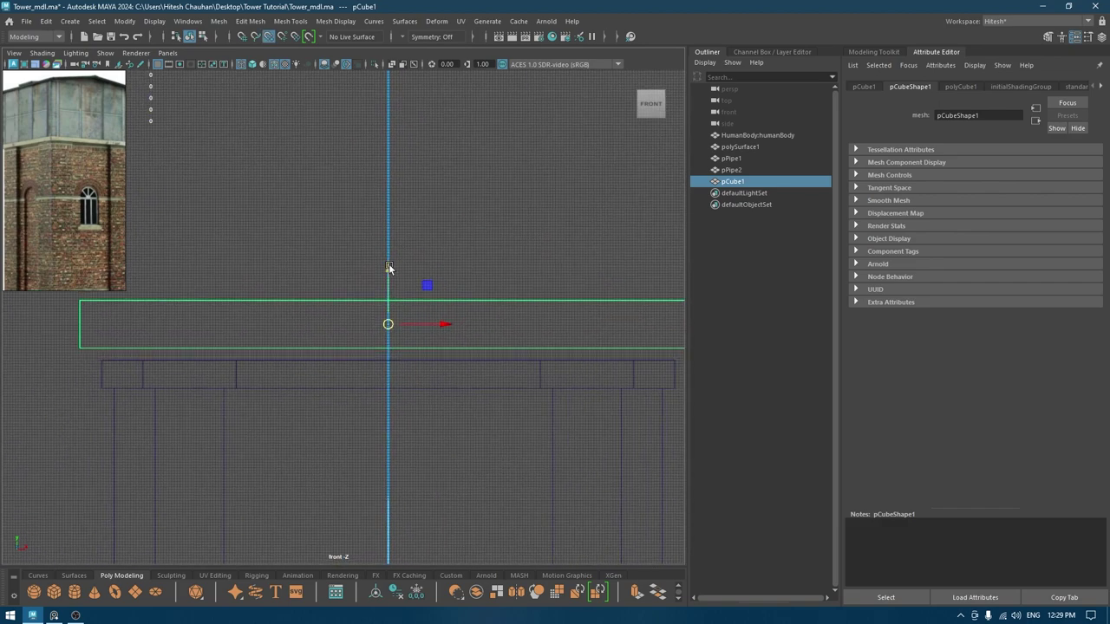
{"action": "left_click_drag", "start_coordinate": [389, 264], "coordinate": [386, 215]}
{"action": "key", "text": "space"}
{"action": "key", "text": "6"}
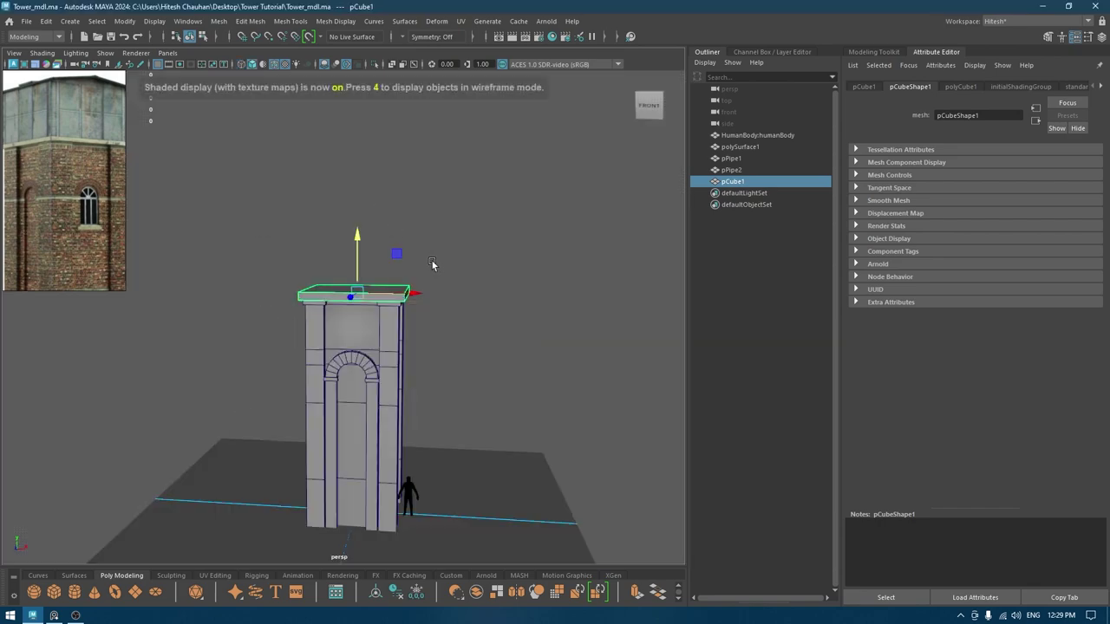
- Deselect the slab and examine how it sits on the tower from below and above
{"action": "left_click", "coordinate": [390, 227]}
{"action": "scroll", "coordinate": [417, 243], "scroll_direction": "up", "scroll_amount": 6}
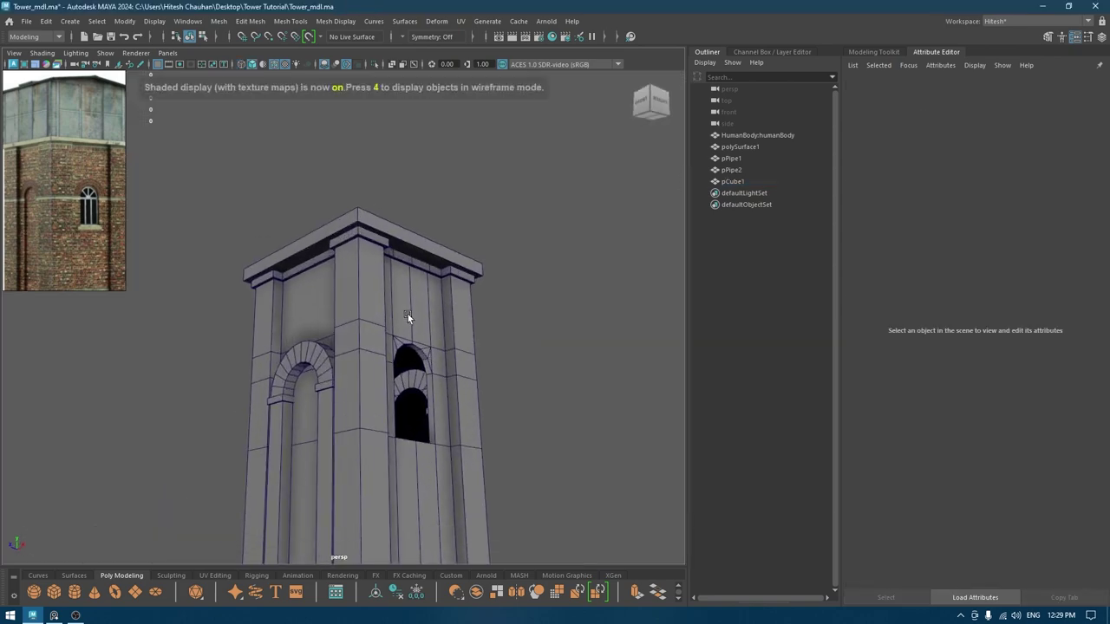
{"action": "left_click_drag", "start_coordinate": [407, 314], "coordinate": [396, 372], "text": "alt"}
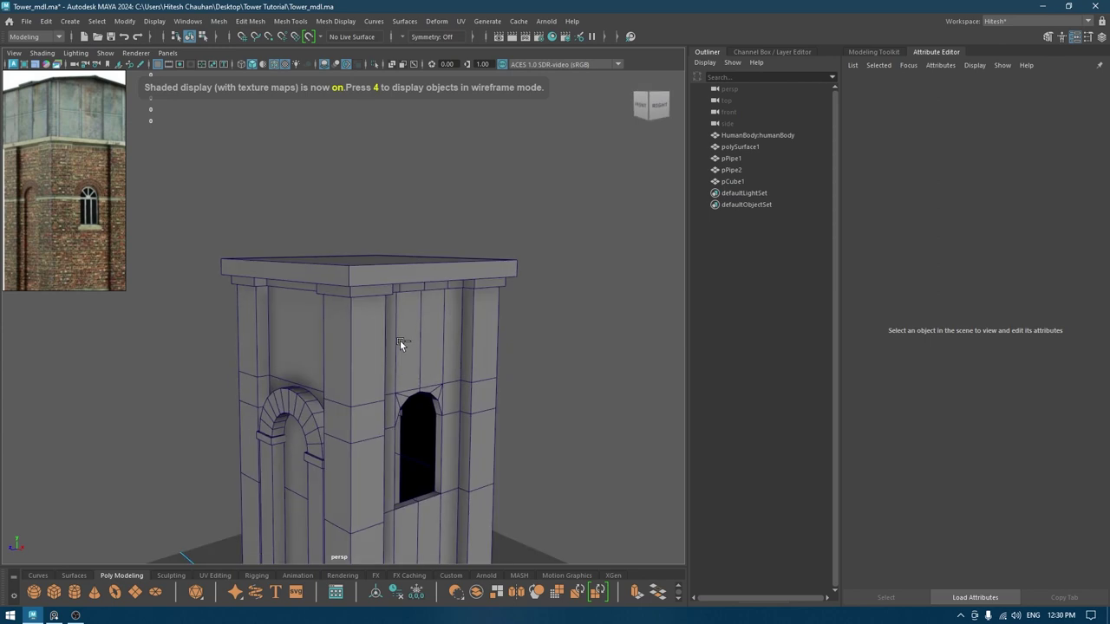
{"action": "left_click_drag", "start_coordinate": [390, 249], "coordinate": [404, 329], "text": "alt"}
{"action": "scroll", "coordinate": [404, 329], "scroll_direction": "up", "scroll_amount": 2}
{"action": "right_click_drag", "start_coordinate": [436, 329], "coordinate": [227, 205], "text": "alt"}
{"action": "middle_click_drag", "start_coordinate": [227, 205], "coordinate": [208, 232], "text": "alt"}
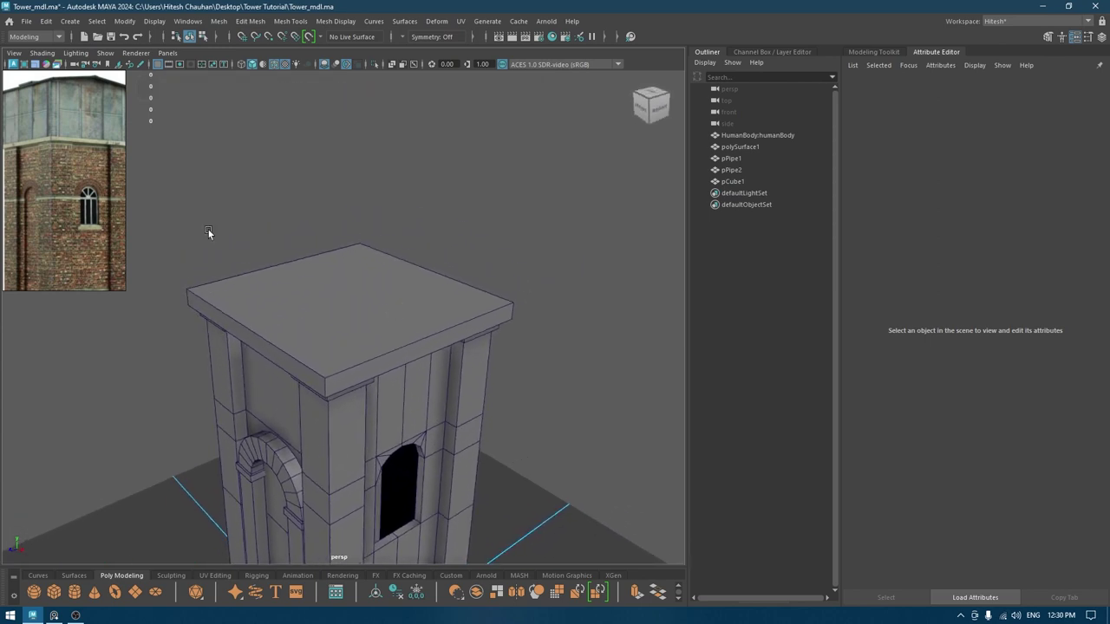
- Duplicate the top slab, lift the copy above it, and scale it into a thin upright wall panel
{"action": "left_click", "coordinate": [332, 307]}
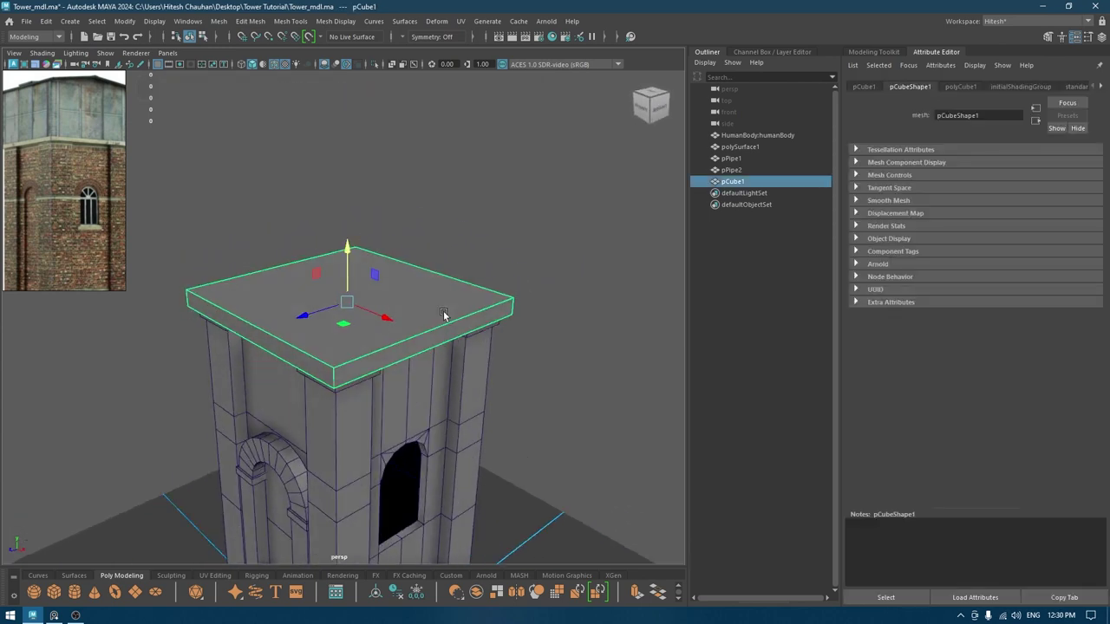
{"action": "key", "text": "ctrl+d"}
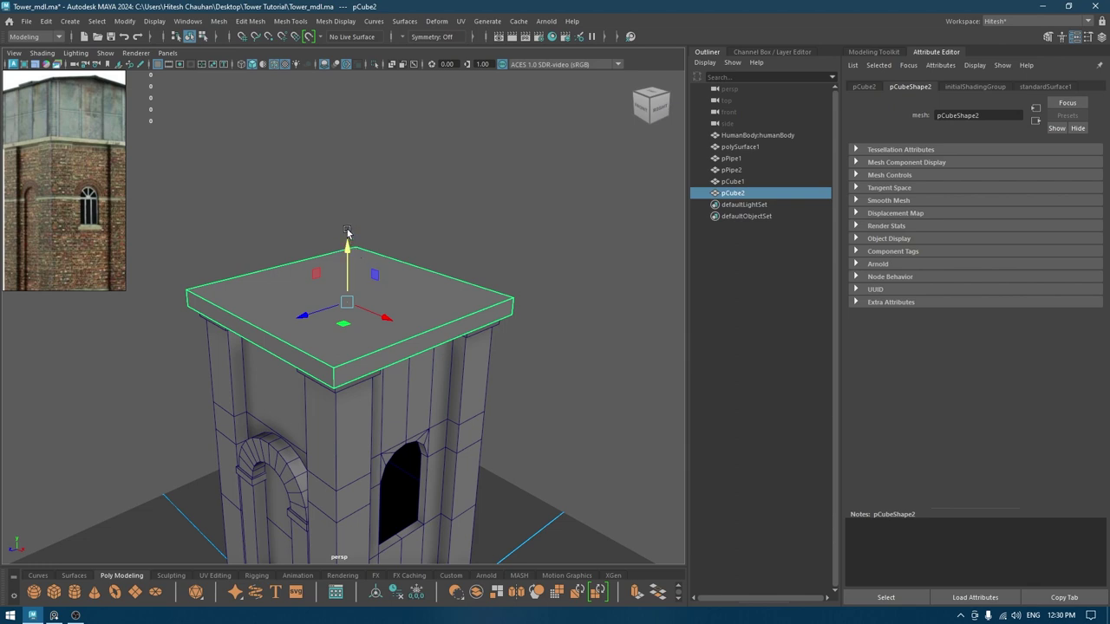
{"action": "left_click_drag", "start_coordinate": [347, 251], "coordinate": [347, 231]}
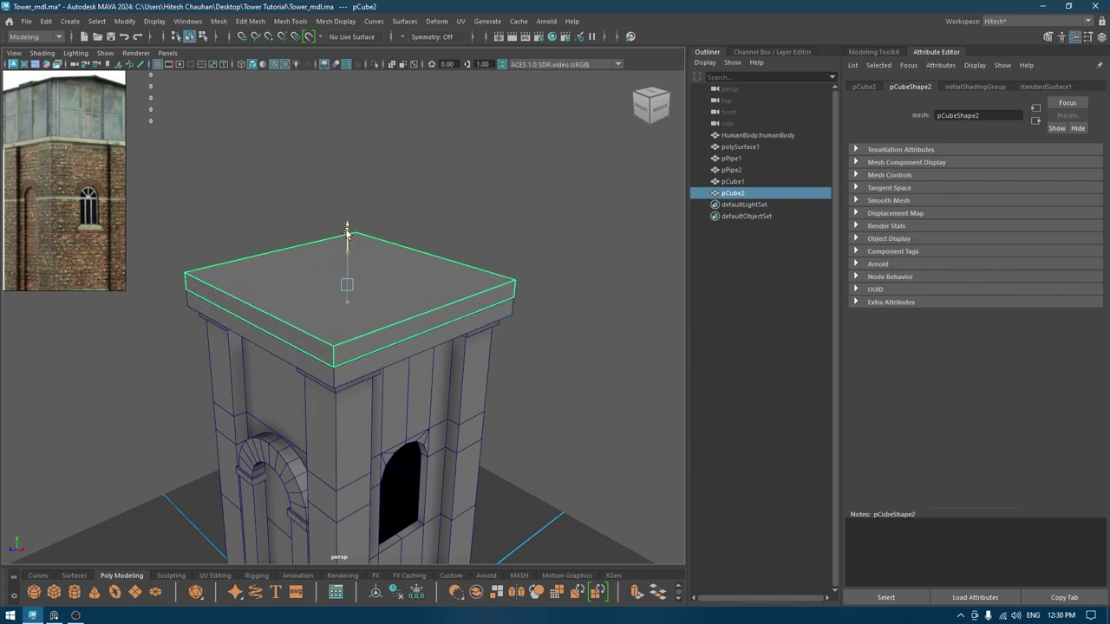
{"action": "left_click_drag", "start_coordinate": [378, 297], "coordinate": [377, 169]}
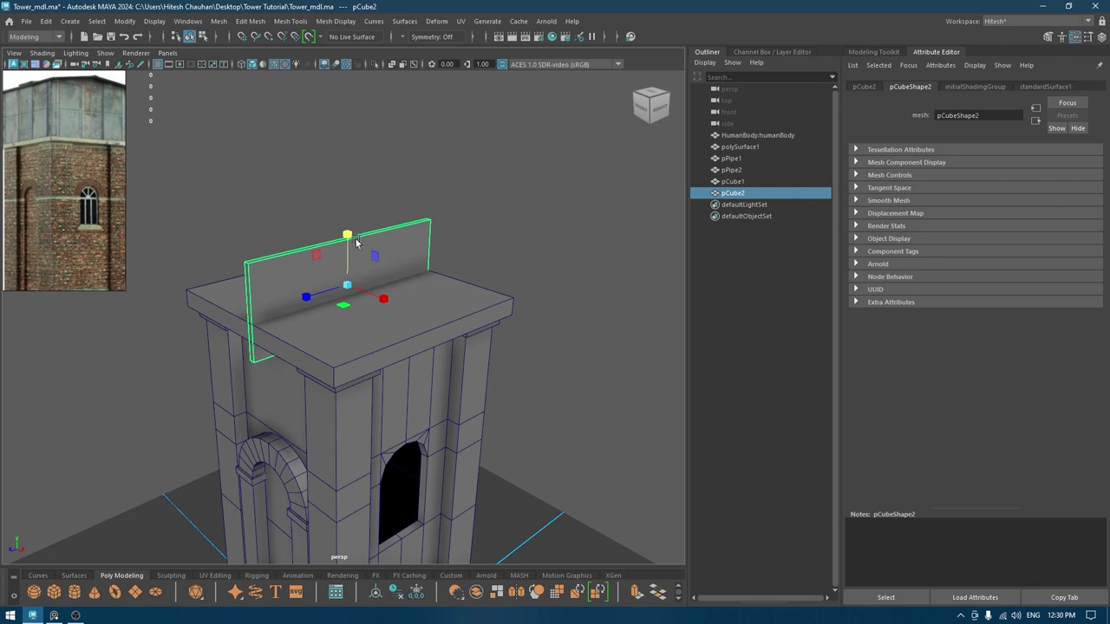
- Move the panel to the slab's edge above the arched window wall and raise it to stand on the slab
{"action": "key", "text": "w"}
{"action": "left_click_drag", "start_coordinate": [381, 296], "coordinate": [463, 299]}
{"action": "key", "text": "space"}
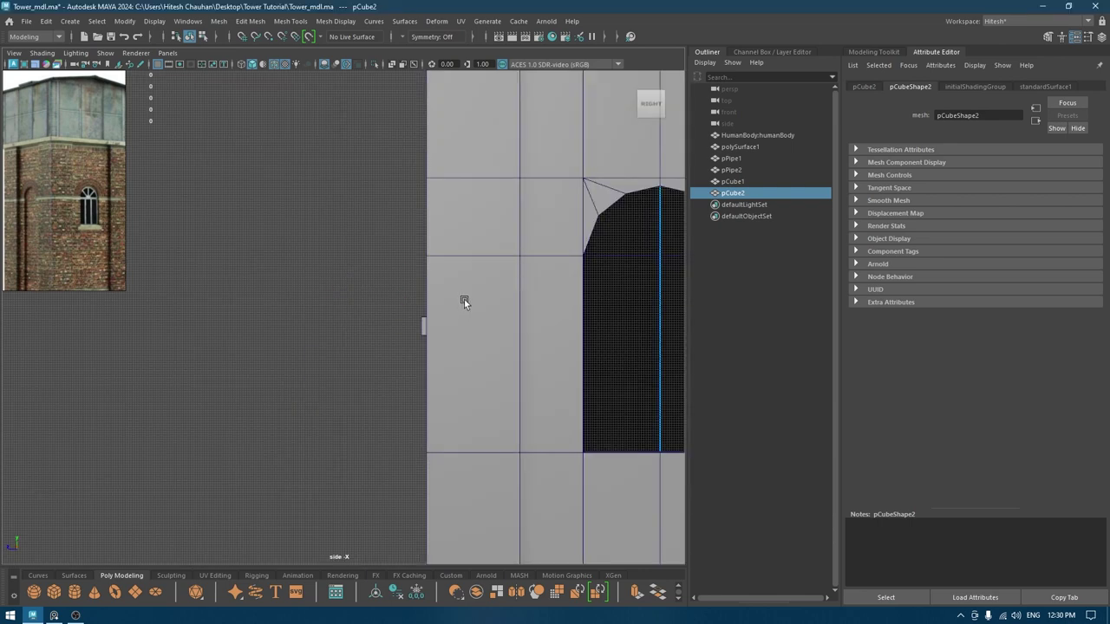
{"action": "key", "text": "f"}
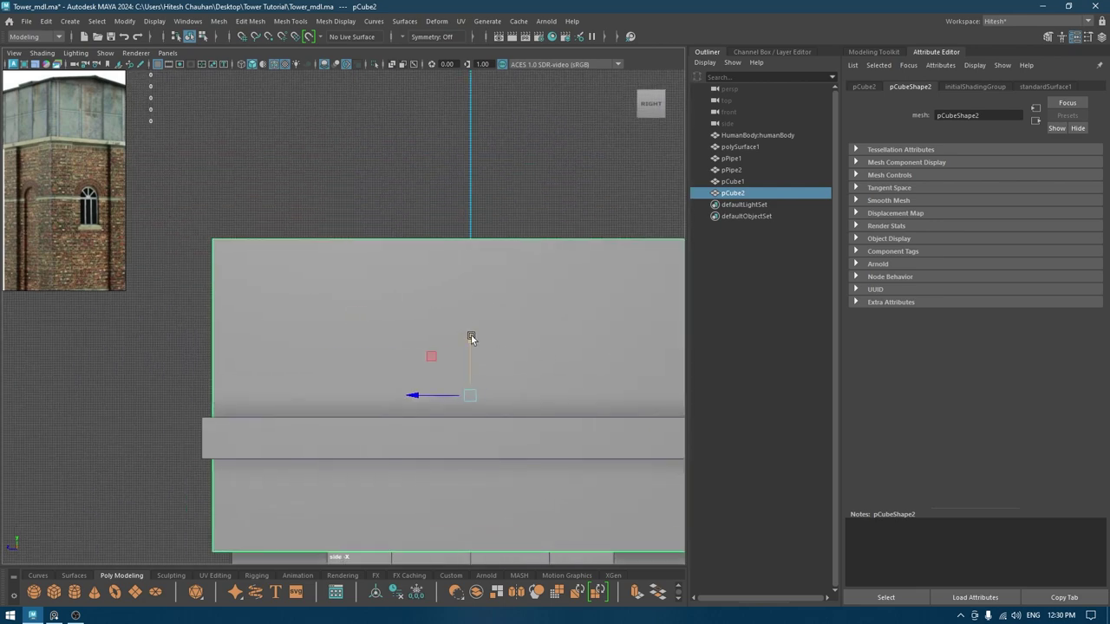
{"action": "left_click_drag", "start_coordinate": [471, 338], "coordinate": [452, 277]}
{"action": "key", "text": "space"}
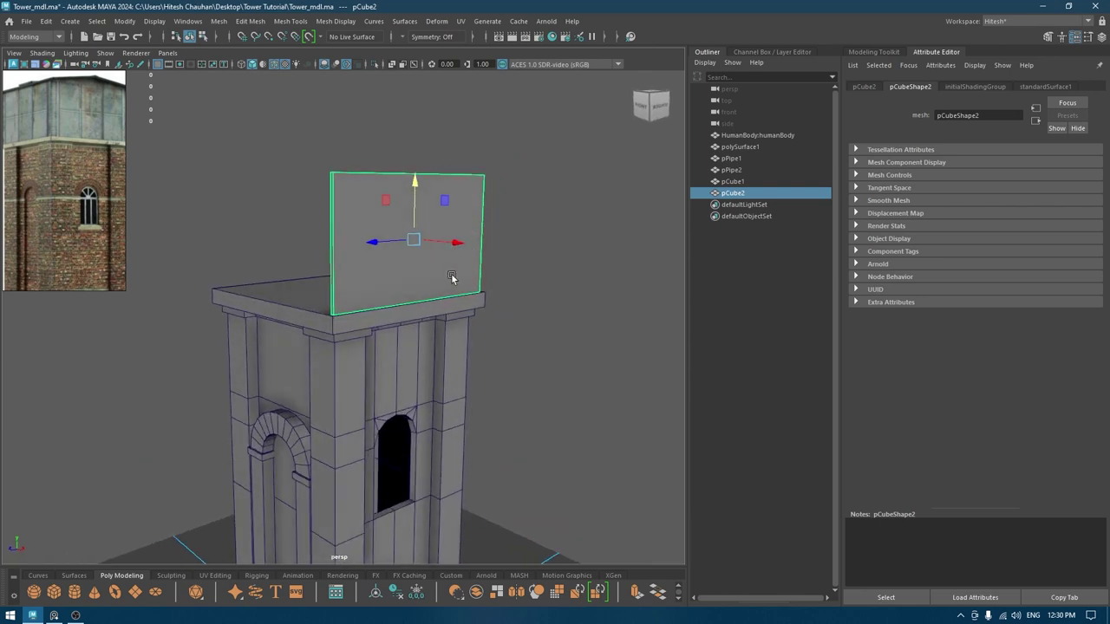
- Insert a vertical edge loop through the middle of the upright panel
{"action": "scroll", "coordinate": [457, 271], "scroll_direction": "up", "scroll_amount": 2}
{"action": "middle_click_drag", "start_coordinate": [457, 272], "coordinate": [452, 381], "text": "alt"}
{"action": "scroll", "coordinate": [445, 340], "scroll_direction": "up", "scroll_amount": 2}
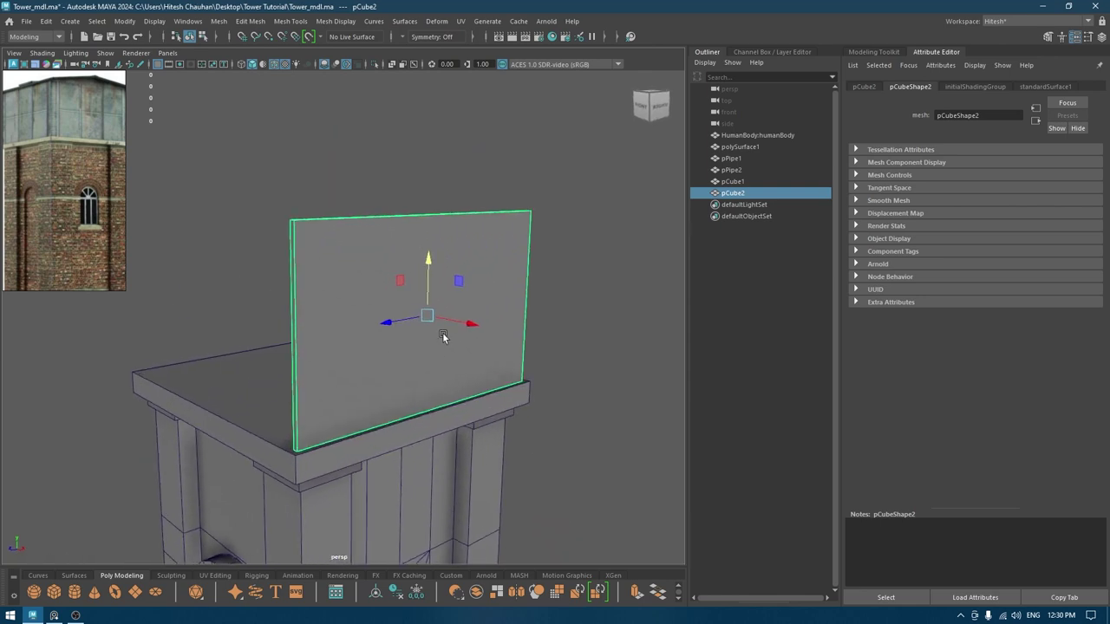
{"action": "left_click_drag", "start_coordinate": [444, 337], "coordinate": [401, 322], "text": "alt"}
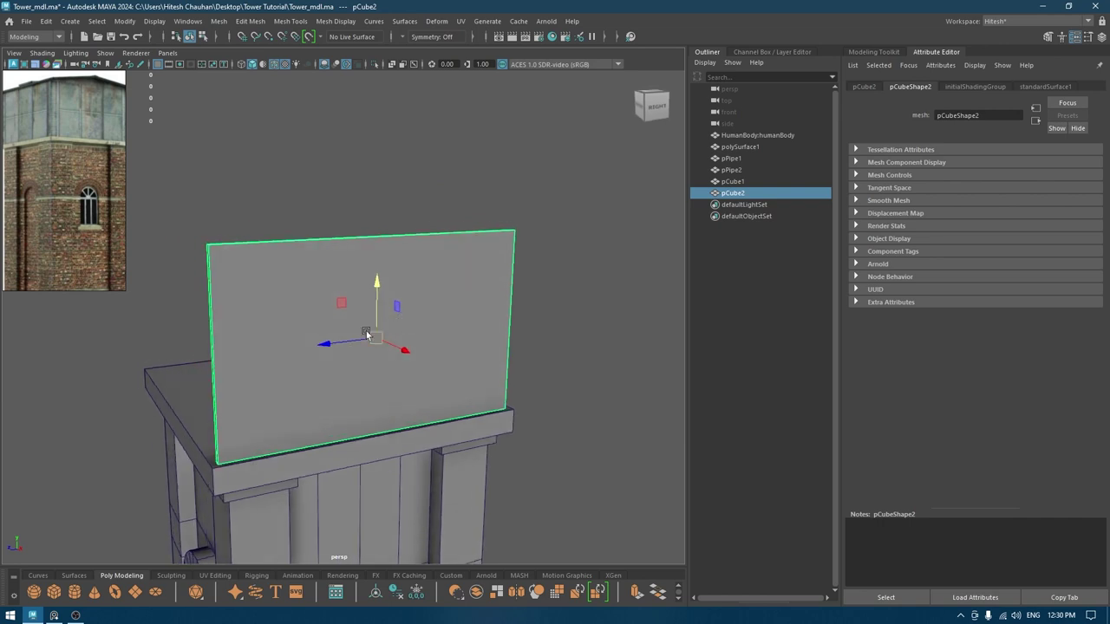
{"action": "middle_click_drag", "start_coordinate": [365, 334], "coordinate": [388, 312], "text": "alt"}
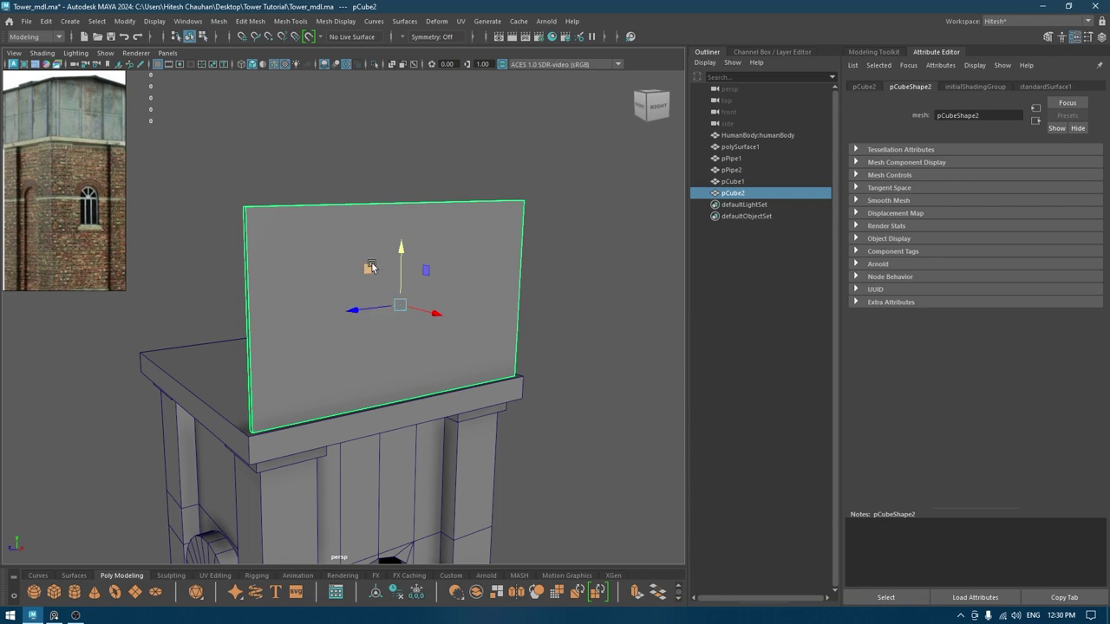
{"action": "right_click_drag", "start_coordinate": [371, 266], "coordinate": [309, 258]}
{"action": "left_click", "coordinate": [380, 208]}
{"action": "left_click_drag", "start_coordinate": [412, 277], "coordinate": [404, 280], "text": "alt"}
- Raise the panel's top middle vertices to form a shallow peak like the reference
{"action": "right_click_drag", "start_coordinate": [406, 234], "coordinate": [365, 233]}
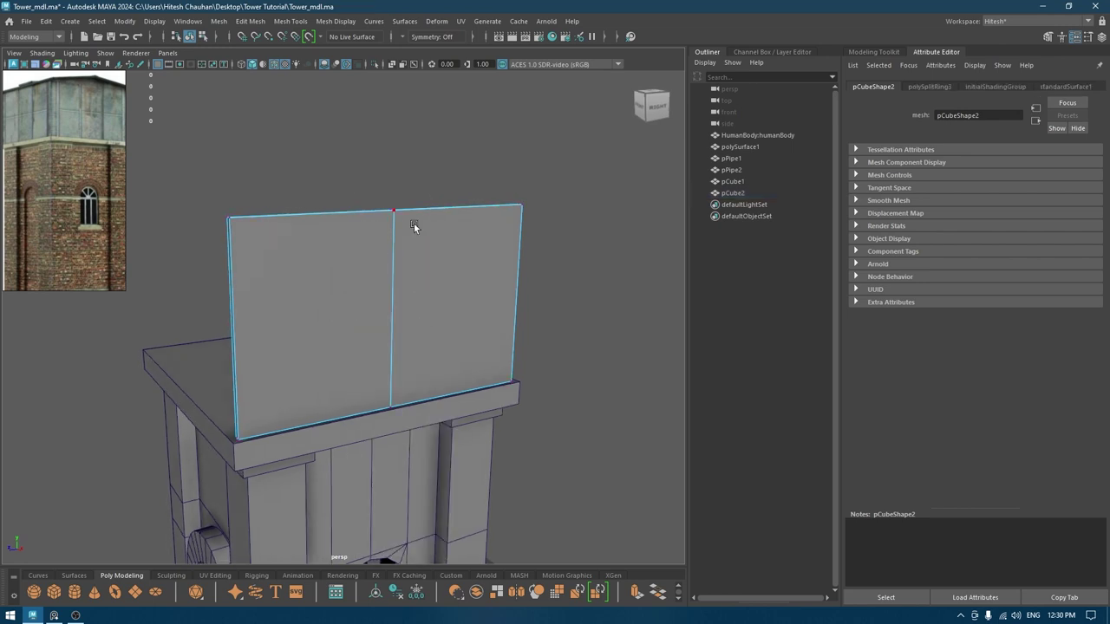
{"action": "left_click_drag", "start_coordinate": [413, 223], "coordinate": [376, 192]}
{"action": "left_click_drag", "start_coordinate": [395, 150], "coordinate": [395, 137]}
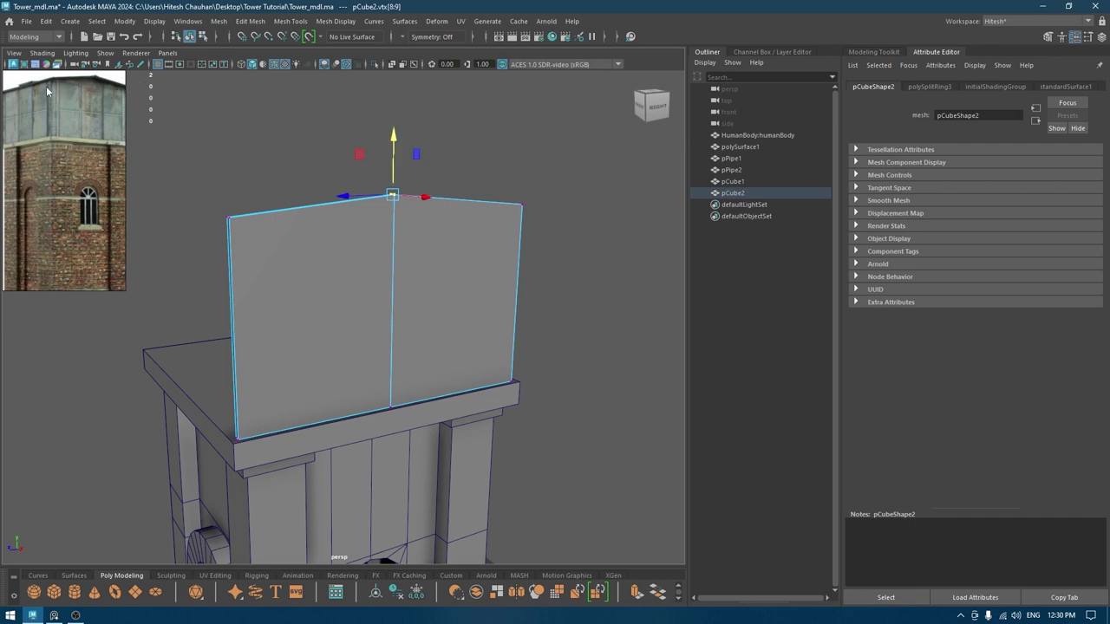
{"action": "left_click_drag", "start_coordinate": [395, 135], "coordinate": [397, 131]}
{"action": "mouse_move", "coordinate": [371, 182]}
{"action": "left_mouse_down", "text": "alt"}
{"action": "mouse_move", "coordinate": [442, 186]}
{"action": "mouse_move", "coordinate": [366, 177]}
{"action": "left_mouse_up", "text": "alt"}
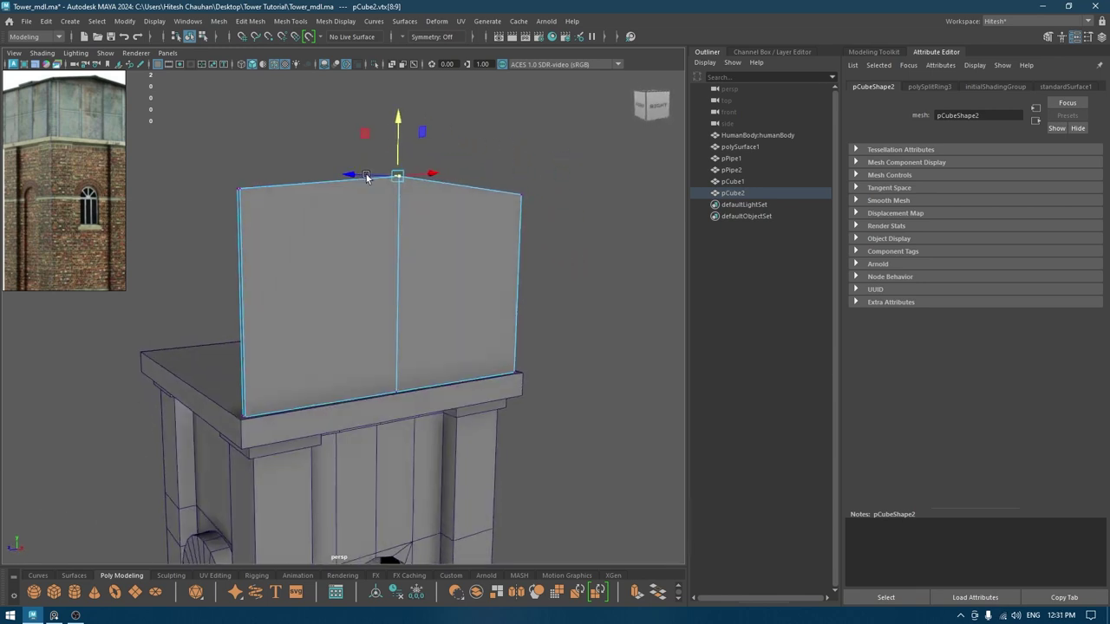
- Add a horizontal edge loop halfway up the panel and bevel it with a fraction of 0.01
{"action": "right_click_drag", "start_coordinate": [409, 231], "coordinate": [409, 200]}
{"action": "double_click", "coordinate": [399, 248]}
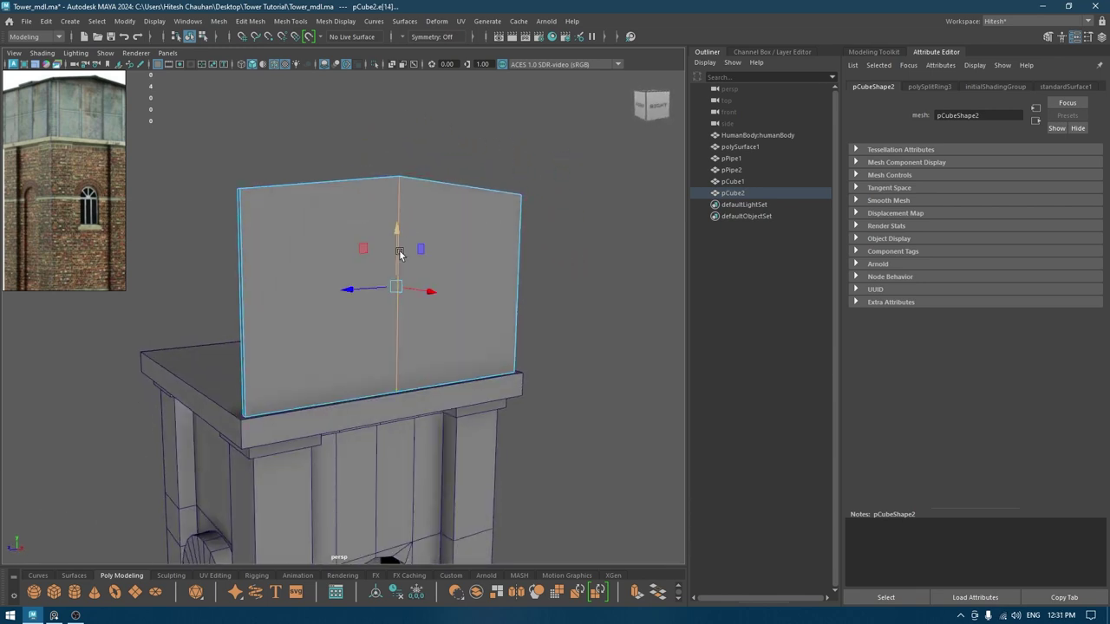
{"action": "right_click", "coordinate": [400, 253], "text": "ctrl"}
{"action": "right_click_drag", "start_coordinate": [401, 254], "coordinate": [404, 376], "text": "ctrl"}
{"action": "key", "text": "ctrl+z"}
{"action": "right_click_drag", "start_coordinate": [421, 318], "coordinate": [366, 403], "text": "ctrl"}
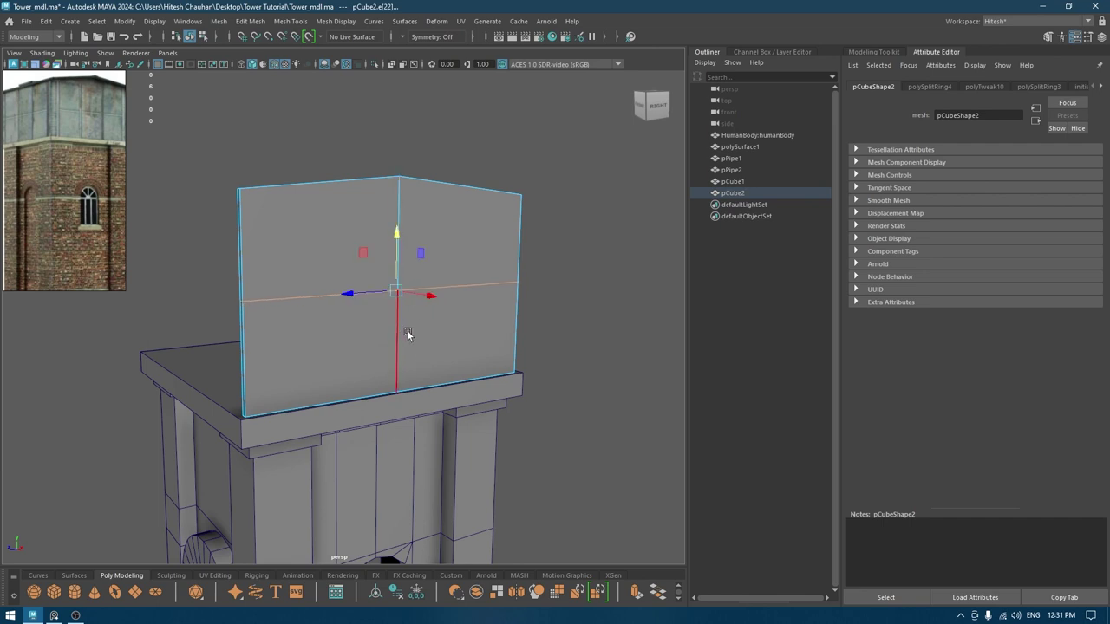
{"action": "key", "text": "ctrl+b"}
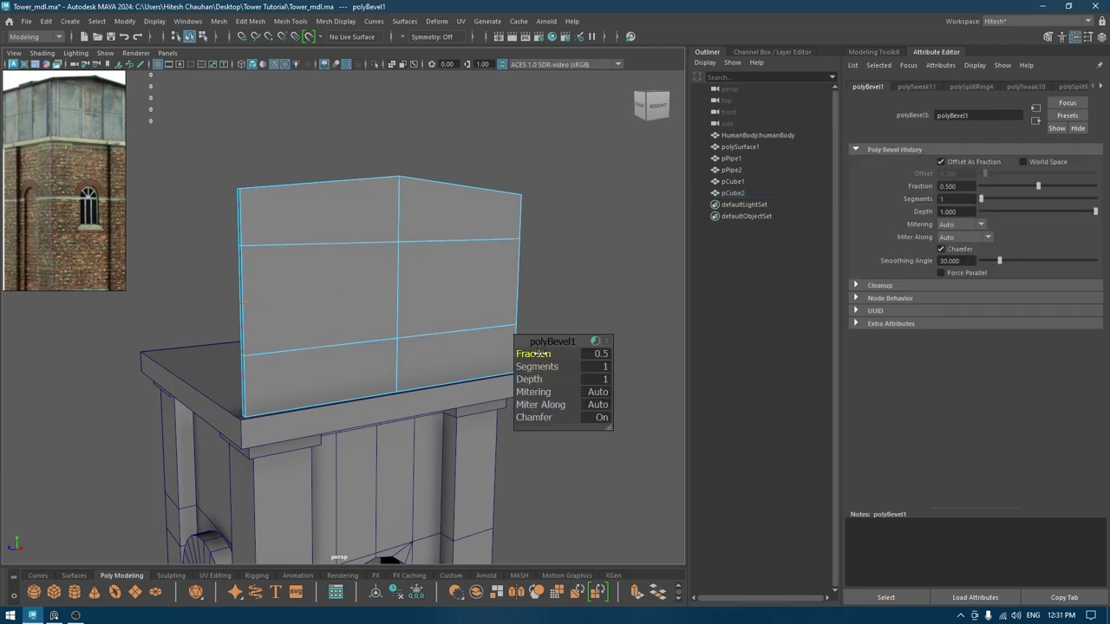
{"action": "left_click_drag", "start_coordinate": [538, 354], "coordinate": [509, 354]}
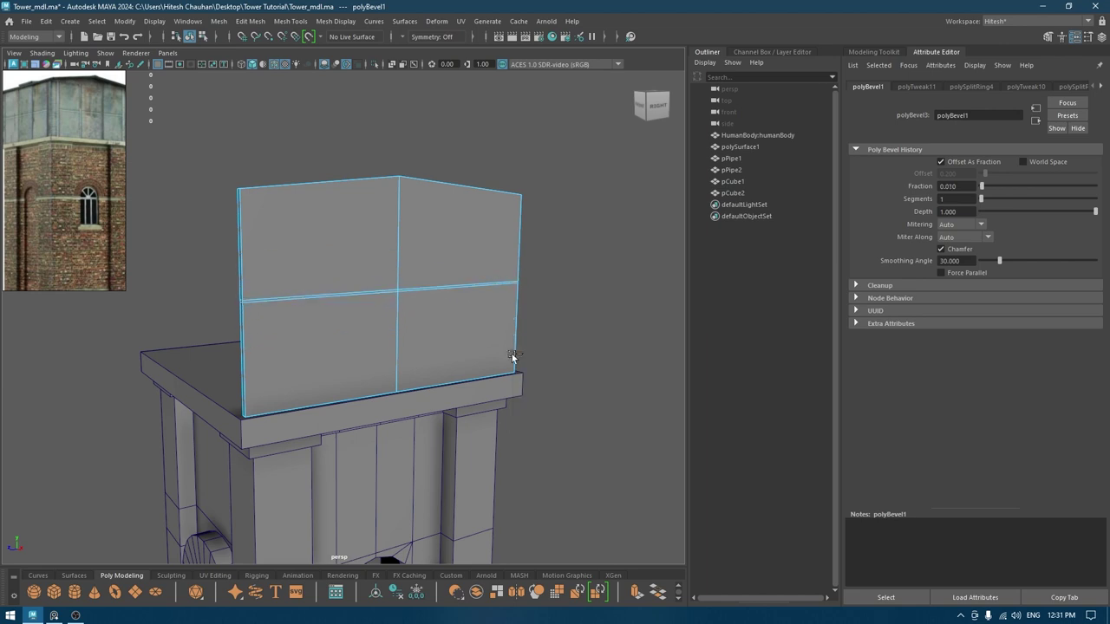
- Extrude the narrow band of faces around the panel's middle inward with thickness -0.27 and offset 0.44 to form a groove
{"action": "scroll", "coordinate": [376, 399], "scroll_direction": "up", "scroll_amount": 3}
{"action": "right_click", "coordinate": [296, 234]}
{"action": "right_click_drag", "start_coordinate": [296, 231], "coordinate": [299, 267]}
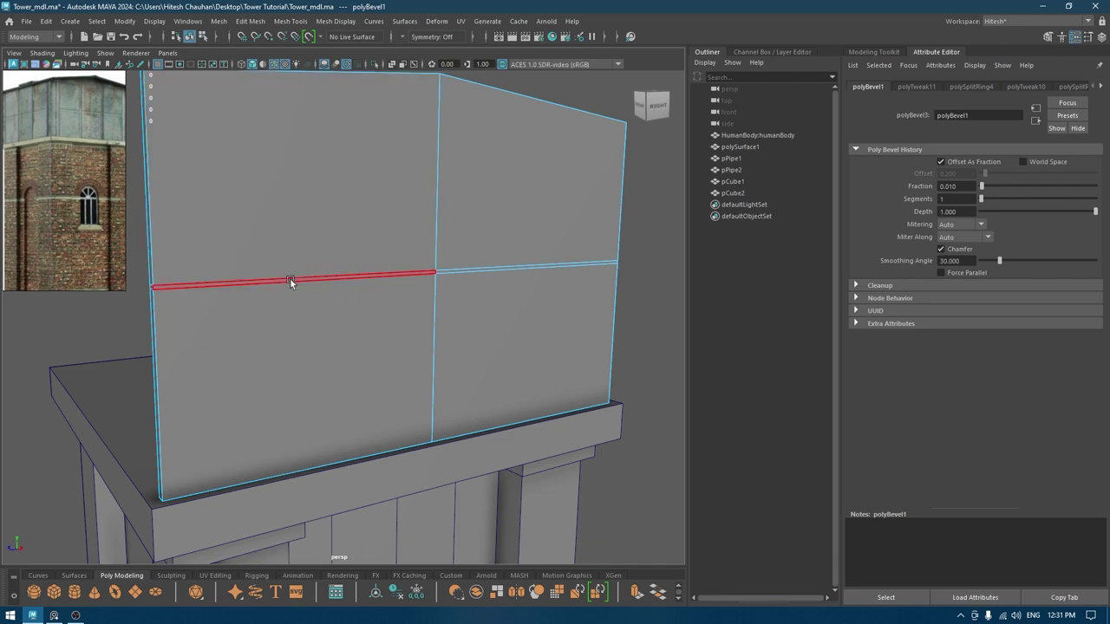
{"action": "left_click", "coordinate": [290, 280]}
{"action": "left_click", "coordinate": [440, 269], "text": "shift"}
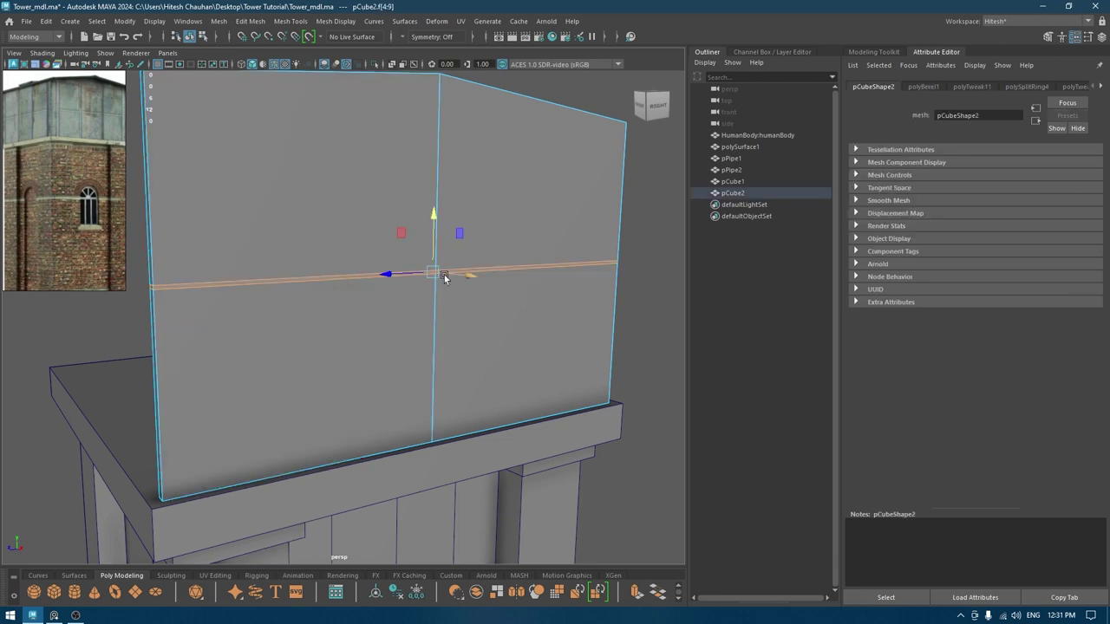
{"action": "key", "text": "ctrl+e"}
{"action": "left_click_drag", "start_coordinate": [444, 275], "coordinate": [319, 280], "text": "alt"}
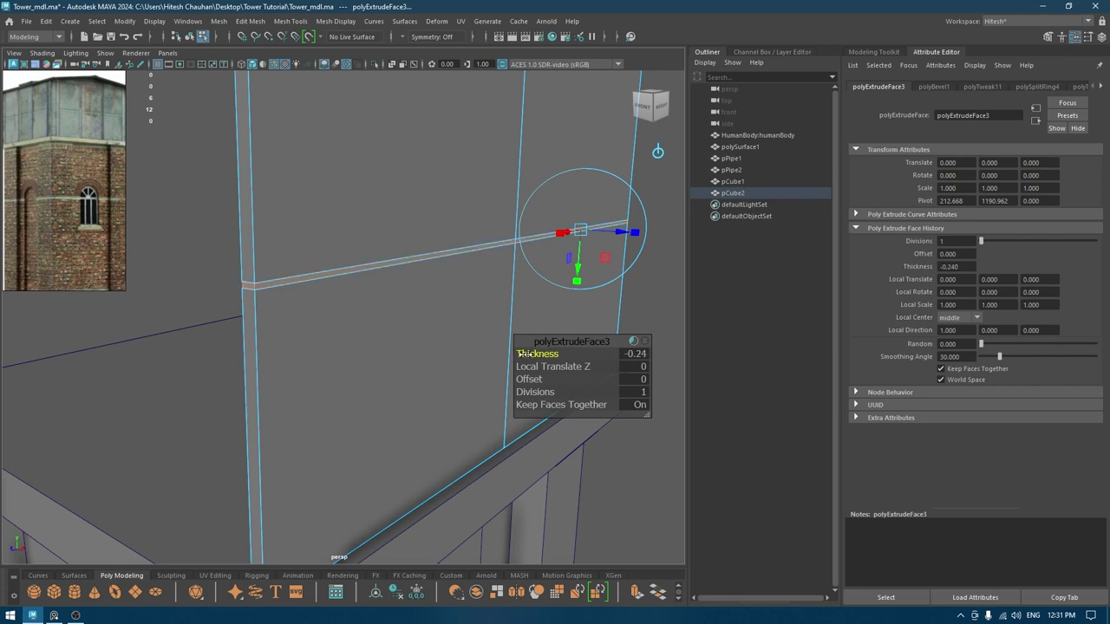
{"action": "right_click_drag", "start_coordinate": [258, 259], "coordinate": [278, 314], "text": "alt"}
{"action": "left_click_drag", "start_coordinate": [277, 315], "coordinate": [290, 324], "text": "alt"}
{"action": "middle_click_drag", "start_coordinate": [290, 325], "coordinate": [404, 339], "text": "alt"}
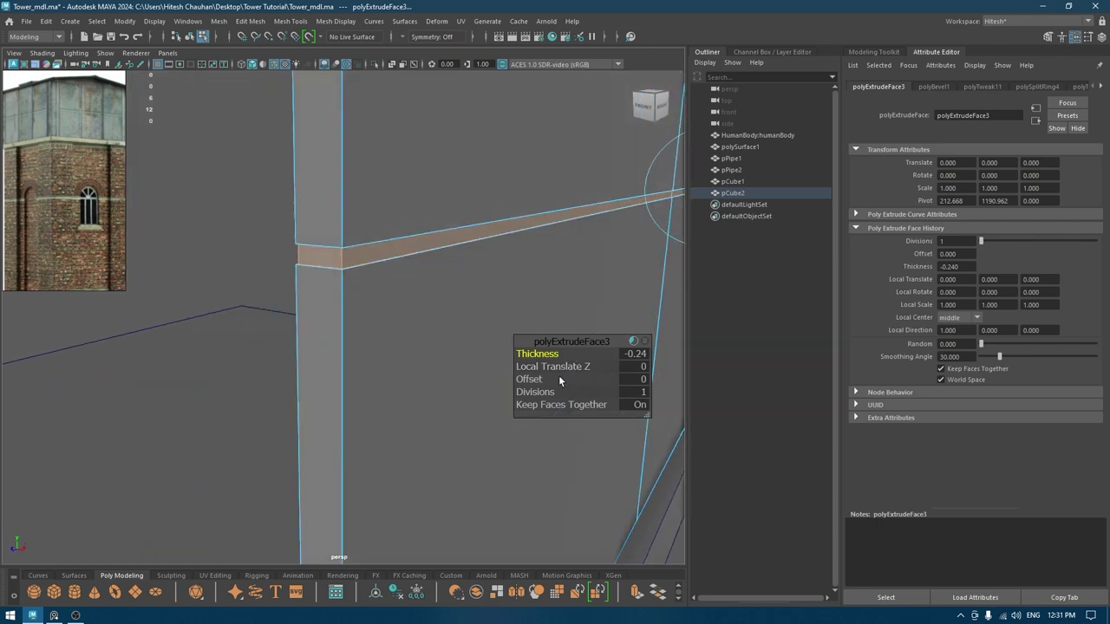
{"action": "left_click_drag", "start_coordinate": [529, 379], "coordinate": [552, 351]}
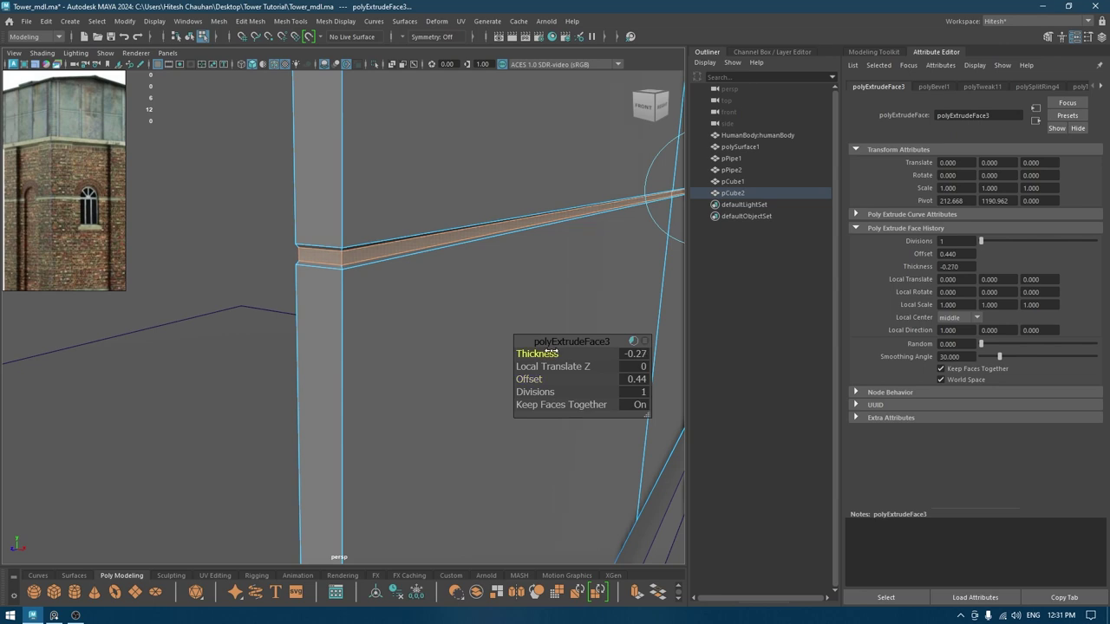
{"action": "key", "text": "w"}
{"action": "right_click_drag", "start_coordinate": [416, 210], "coordinate": [451, 216]}
{"action": "mouse_move", "coordinate": [450, 216]}
{"action": "left_mouse_down", "text": "alt"}
{"action": "mouse_move", "coordinate": [383, 208]}
{"action": "mouse_move", "coordinate": [321, 174]}
{"action": "mouse_move", "coordinate": [379, 173]}
{"action": "mouse_move", "coordinate": [362, 233]}
{"action": "mouse_move", "coordinate": [384, 292]}
{"action": "mouse_move", "coordinate": [409, 263]}
{"action": "mouse_move", "coordinate": [476, 256]}
{"action": "mouse_move", "coordinate": [347, 241]}
{"action": "mouse_move", "coordinate": [462, 255]}
{"action": "mouse_move", "coordinate": [374, 234]}
{"action": "left_mouse_up", "text": "alt"}
{"action": "left_click", "coordinate": [602, 224]}
{"action": "scroll", "coordinate": [472, 217], "scroll_direction": "up", "scroll_amount": 3}
- In the wireframe top view, move the panel's pivot to the tower's center at the grid origin
{"action": "left_click", "coordinate": [273, 64]}
{"action": "left_click", "coordinate": [362, 231]}
{"action": "key", "text": "space"}
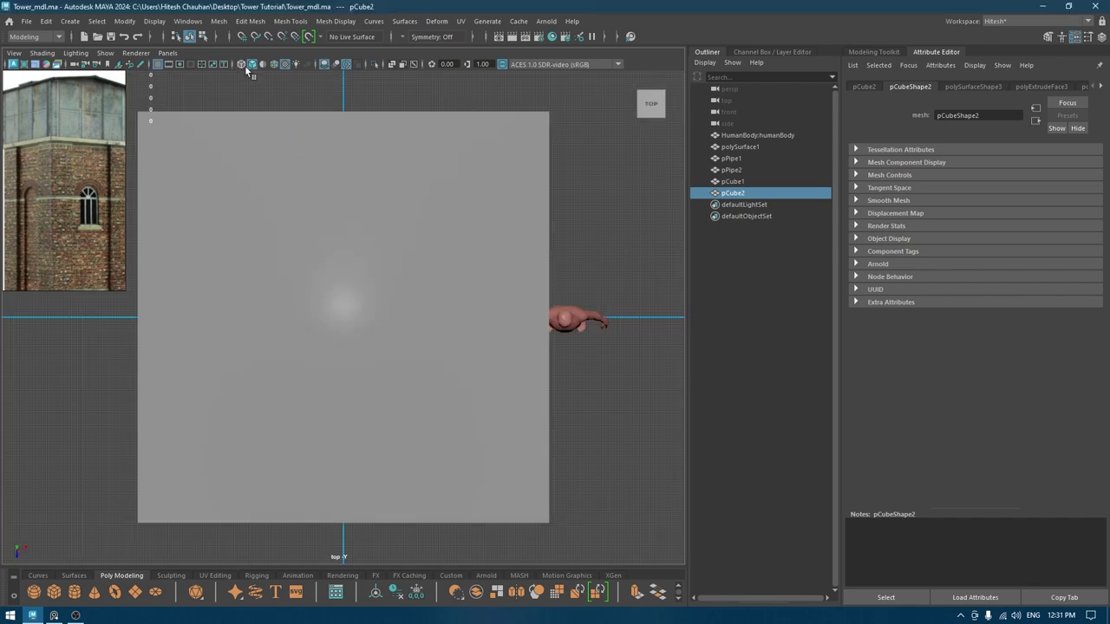
{"action": "left_click", "coordinate": [274, 64]}
{"action": "scroll", "coordinate": [426, 263], "scroll_direction": "down", "scroll_amount": 4}
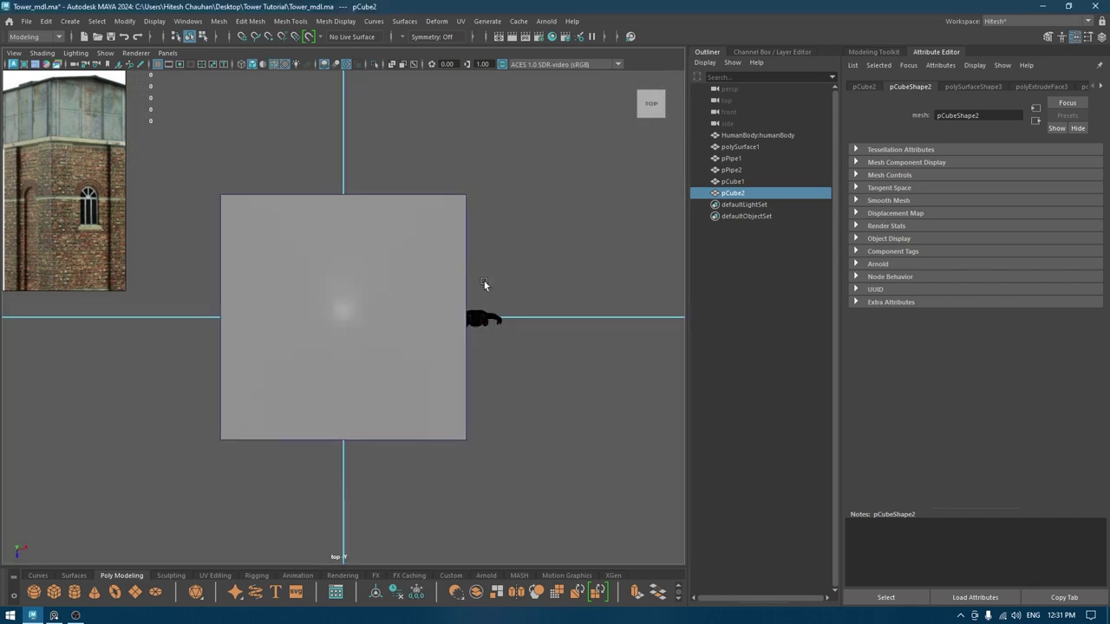
{"action": "left_click", "coordinate": [755, 194]}
{"action": "key", "text": "f"}
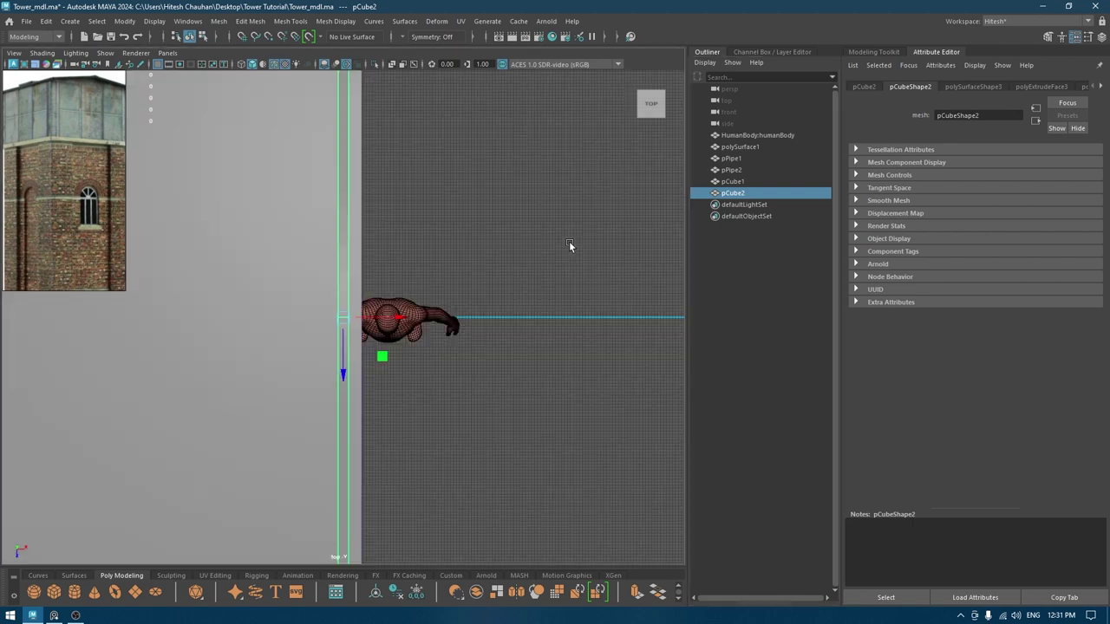
{"action": "right_click_drag", "start_coordinate": [497, 343], "coordinate": [384, 274], "text": "alt"}
{"action": "middle_click_drag", "start_coordinate": [383, 274], "coordinate": [679, 278], "text": "alt"}
{"action": "right_click_drag", "start_coordinate": [679, 278], "coordinate": [561, 193], "text": "alt"}
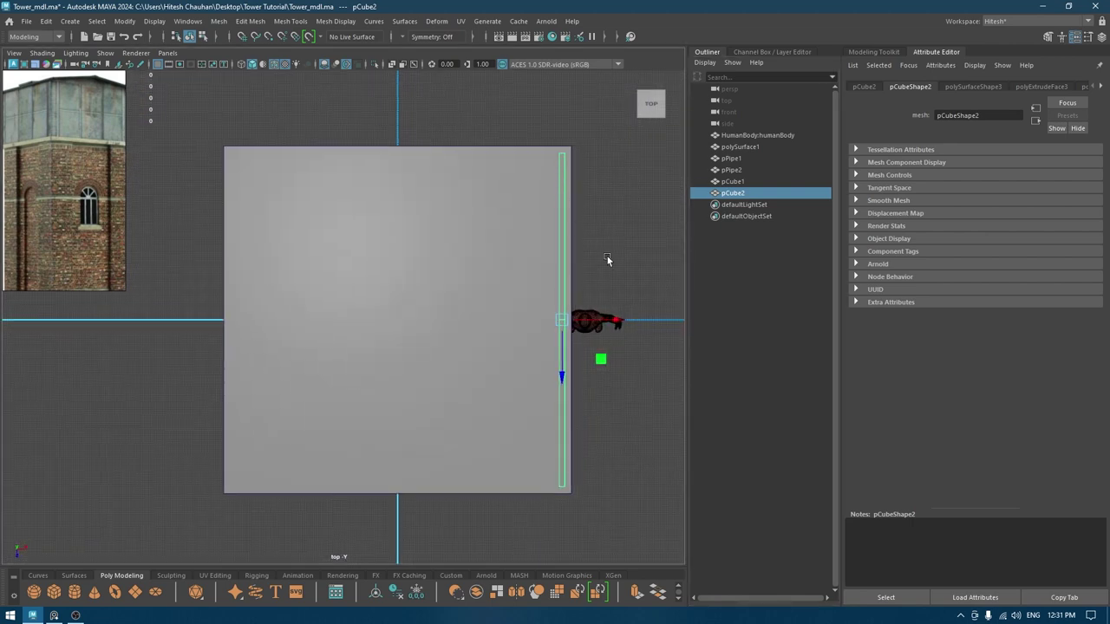
{"action": "key", "text": "4"}
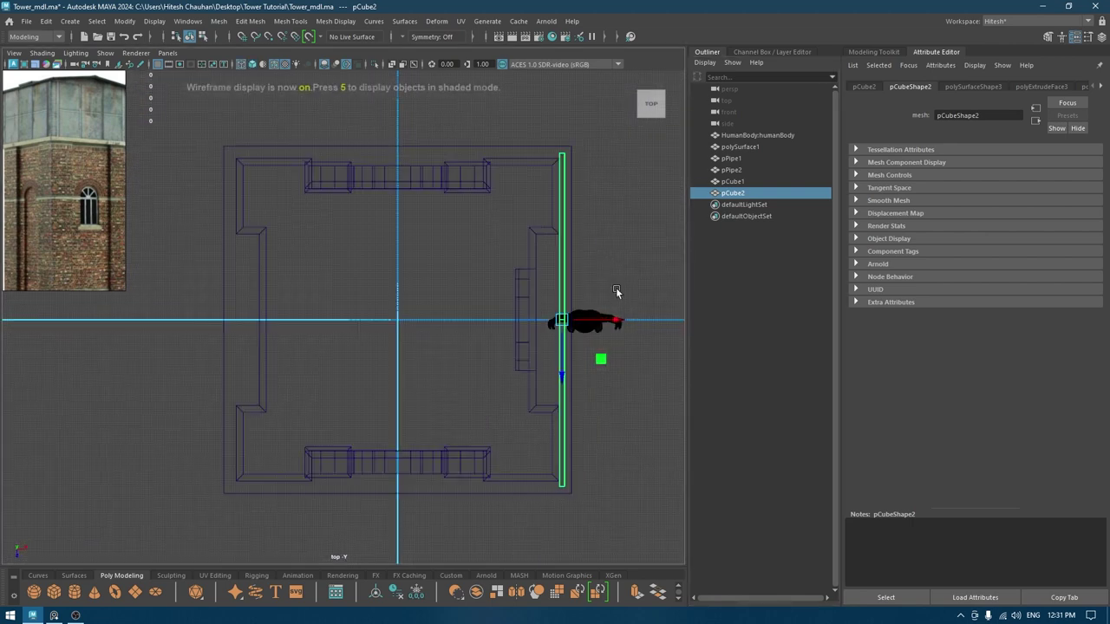
{"action": "left_click_drag", "start_coordinate": [611, 322], "coordinate": [397, 331]}
{"action": "key", "text": "d"}
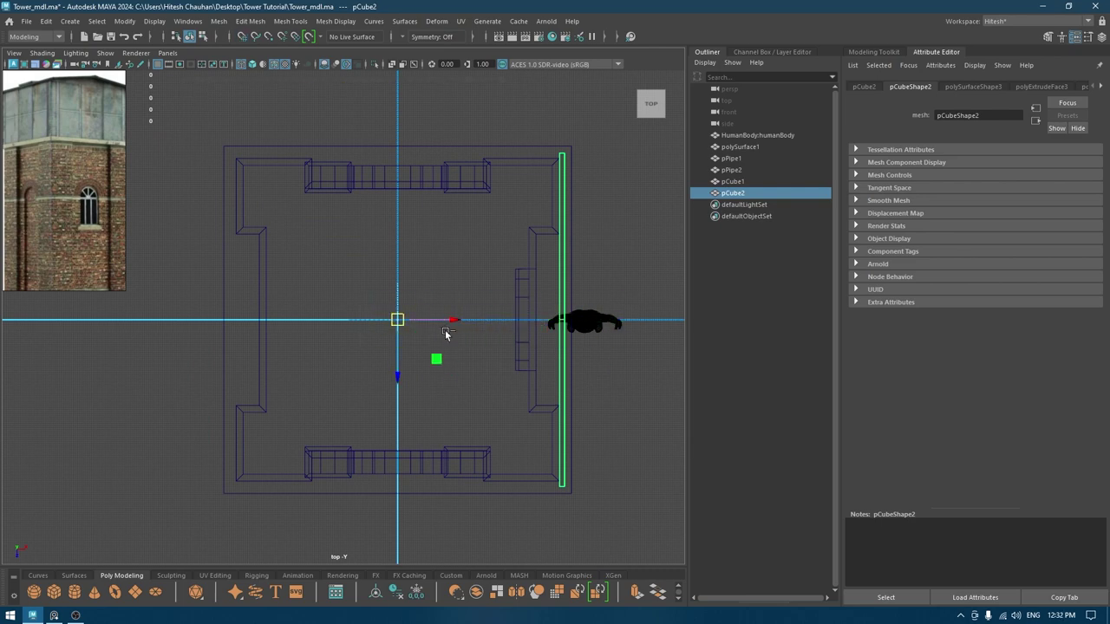
- Duplicate the panel three times around the tower's center at 90-degree intervals to enclose all four sides, returning to shaded perspective
{"action": "key", "text": "ctrl+d"}
{"action": "key", "text": "e"}
{"action": "left_click_drag", "start_coordinate": [449, 352], "coordinate": [389, 401]}
{"action": "key", "text": "shift+d"}
{"action": "key", "text": "shift+d"}
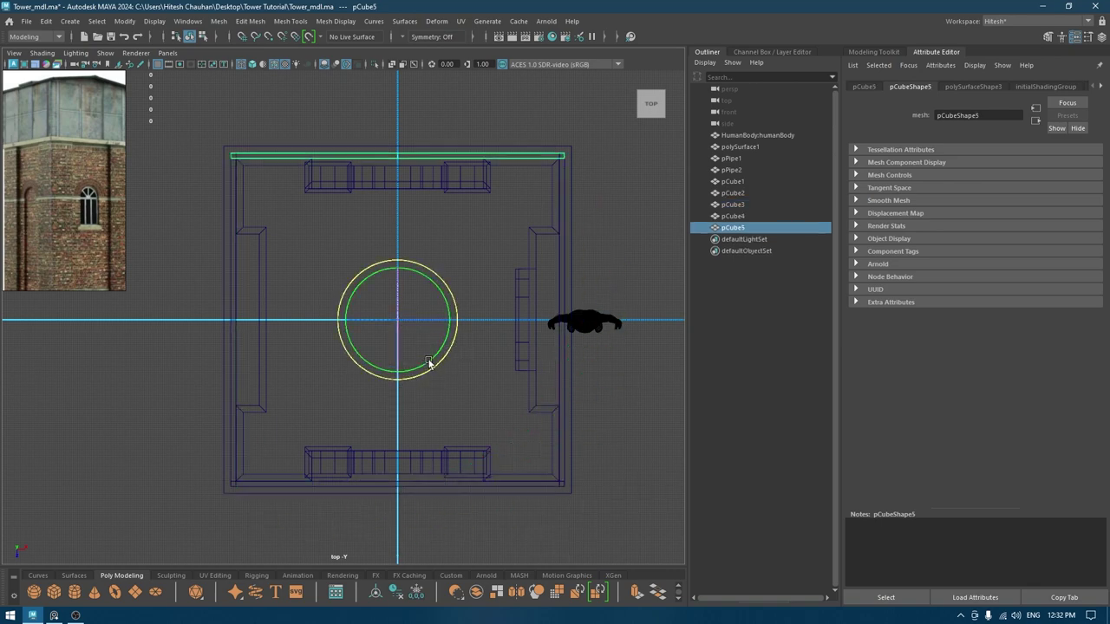
{"action": "key", "text": "space"}
{"action": "key", "text": "w"}
{"action": "key", "text": "6"}
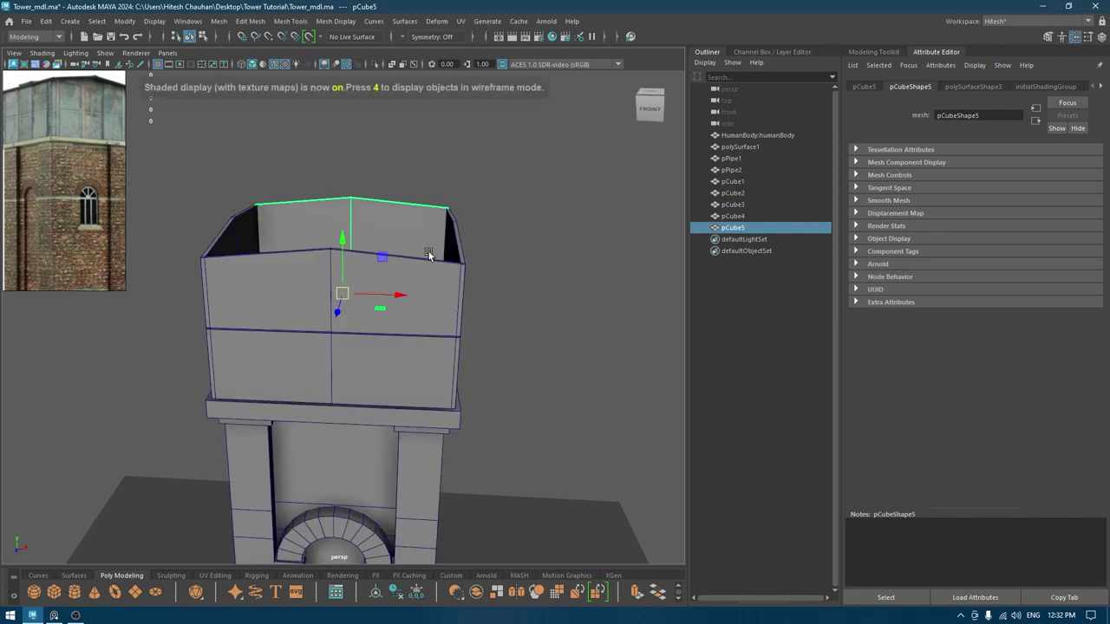
- Combine the front and back wall panels into one mesh in the wireframe front view
{"action": "key", "text": "f"}
{"action": "right_click_drag", "start_coordinate": [555, 230], "coordinate": [407, 150], "text": "alt"}
{"action": "left_click_drag", "start_coordinate": [408, 149], "coordinate": [464, 275], "text": "alt"}
{"action": "left_click", "coordinate": [315, 331], "text": "shift"}
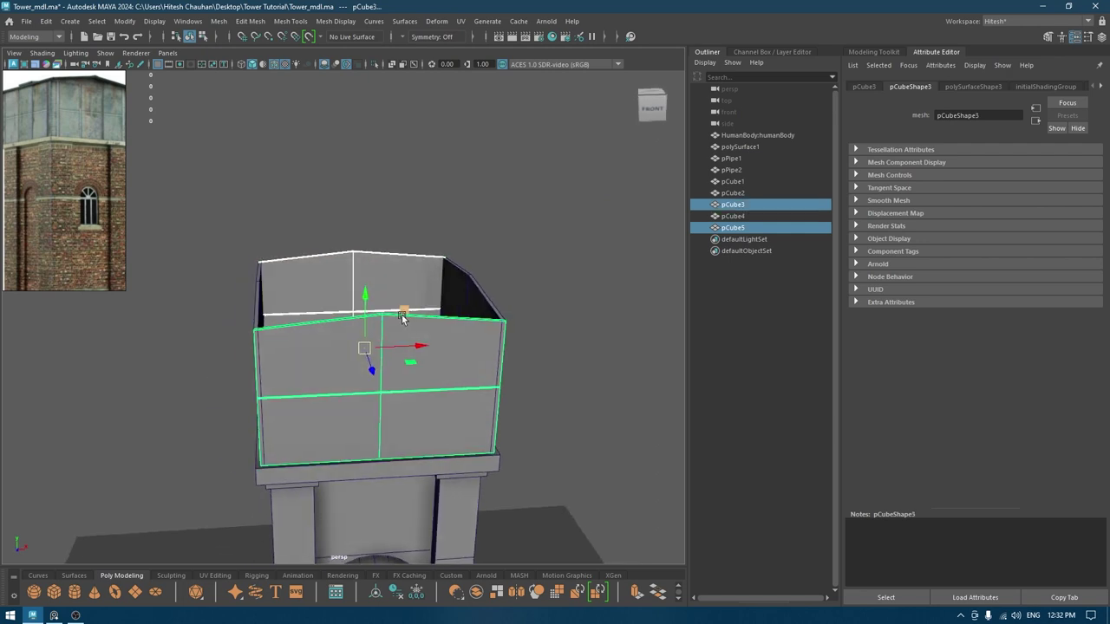
{"action": "key", "text": "space"}
{"action": "left_click_drag", "start_coordinate": [441, 189], "coordinate": [445, 264]}
{"action": "key", "text": "f"}
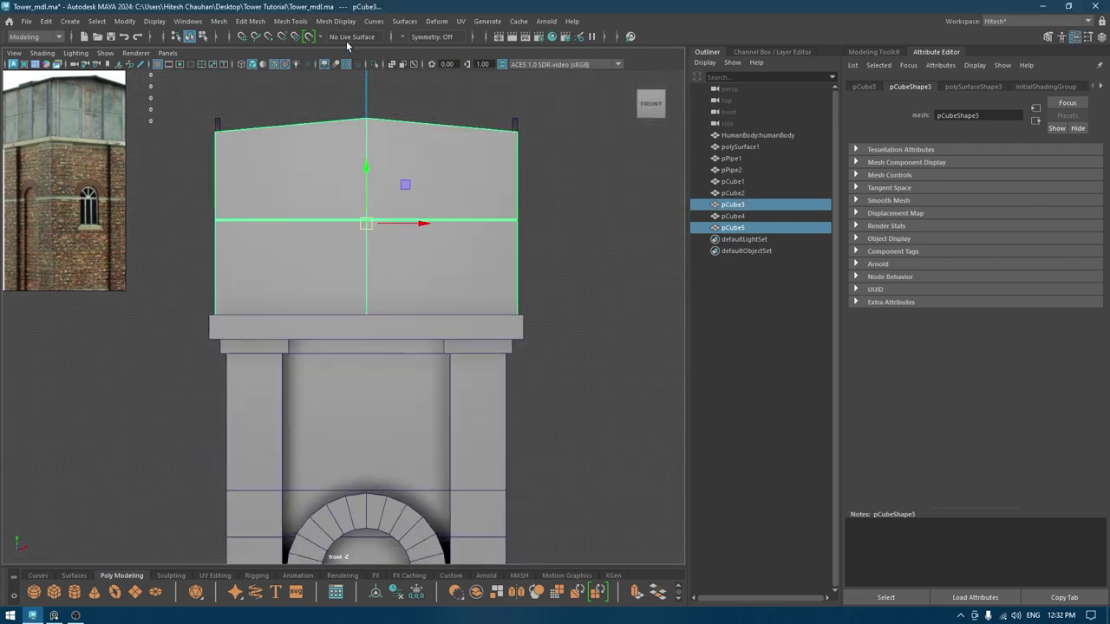
{"action": "key", "text": "4"}
{"action": "right_click", "coordinate": [410, 120], "text": "shift"}
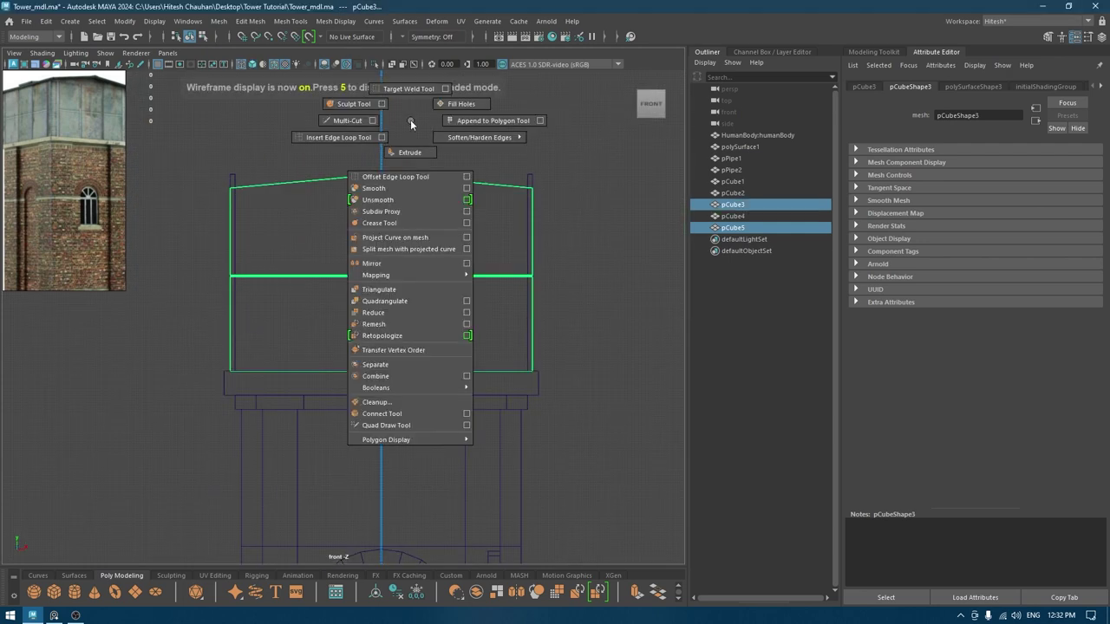
{"action": "left_click", "coordinate": [376, 376]}
- Select all top vertices of the combined front and back panels and flatten them vertically into one level line
{"action": "right_click_drag", "start_coordinate": [375, 158], "coordinate": [325, 161]}
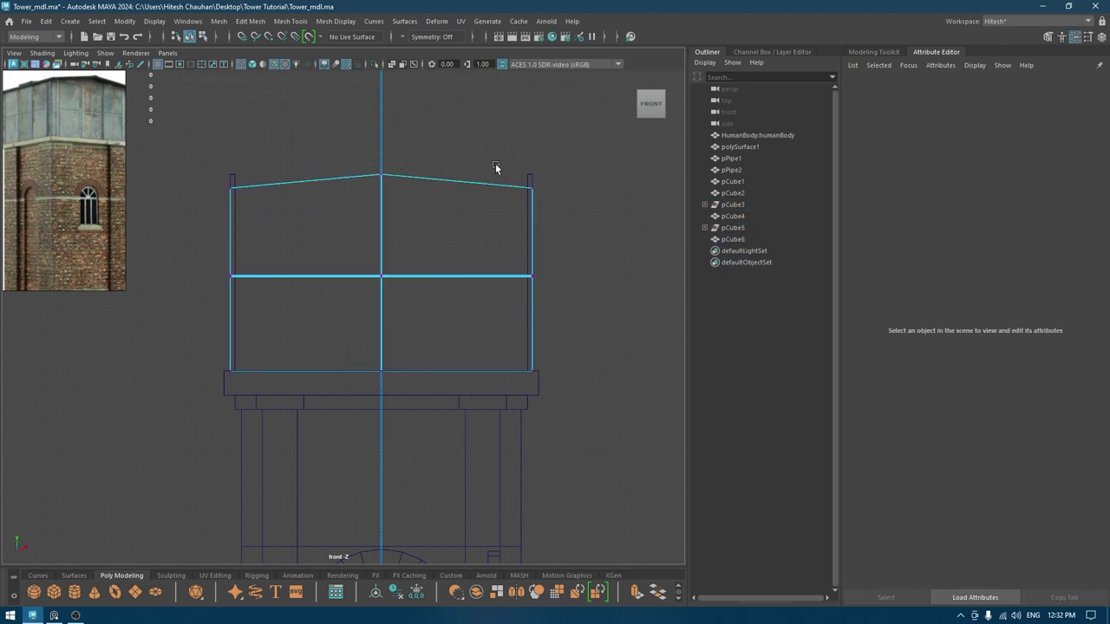
{"action": "left_click_drag", "start_coordinate": [582, 149], "coordinate": [223, 203]}
{"action": "left_click_drag", "start_coordinate": [393, 142], "coordinate": [387, 166]}
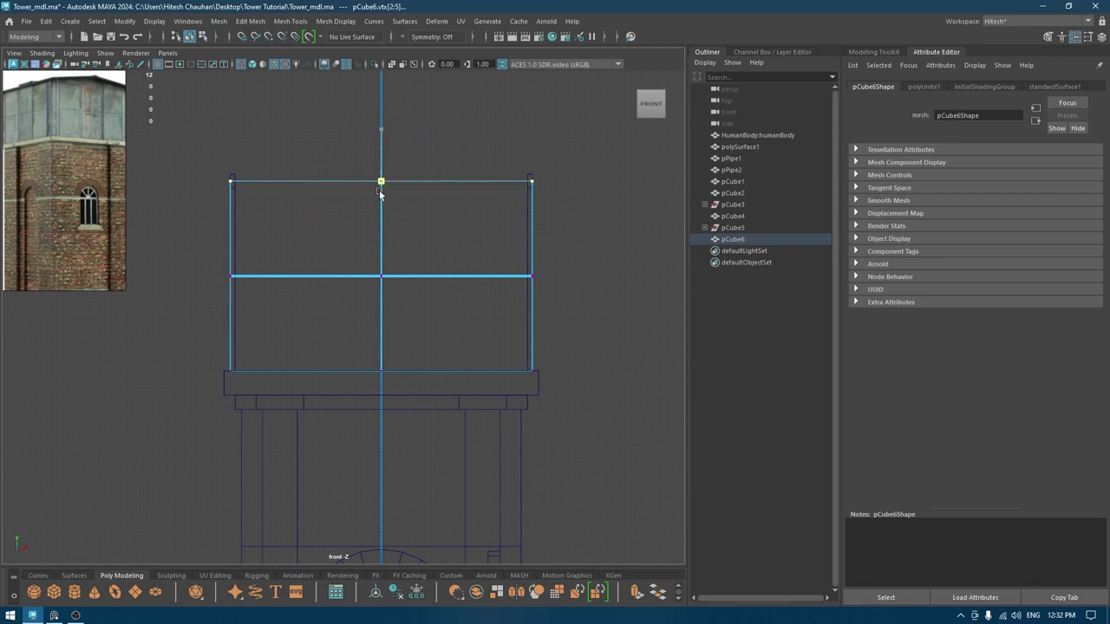
- Lower the selected top vertices of the front and back panels slightly in the front view, returning to shaded perspective
{"action": "key", "text": "w"}
{"action": "left_click_drag", "start_coordinate": [383, 124], "coordinate": [384, 130]}
{"action": "key", "text": "space"}
{"action": "left_click", "coordinate": [383, 130]}
{"action": "mouse_move", "coordinate": [387, 168]}
{"action": "left_mouse_down", "text": "alt"}
{"action": "mouse_move", "coordinate": [367, 164]}
{"action": "mouse_move", "coordinate": [349, 208]}
{"action": "mouse_move", "coordinate": [316, 172]}
{"action": "mouse_move", "coordinate": [408, 199]}
{"action": "mouse_move", "coordinate": [503, 203]}
{"action": "mouse_move", "coordinate": [555, 262]}
{"action": "mouse_move", "coordinate": [516, 253]}
{"action": "left_mouse_up", "text": "alt"}
{"action": "key", "text": "6"}
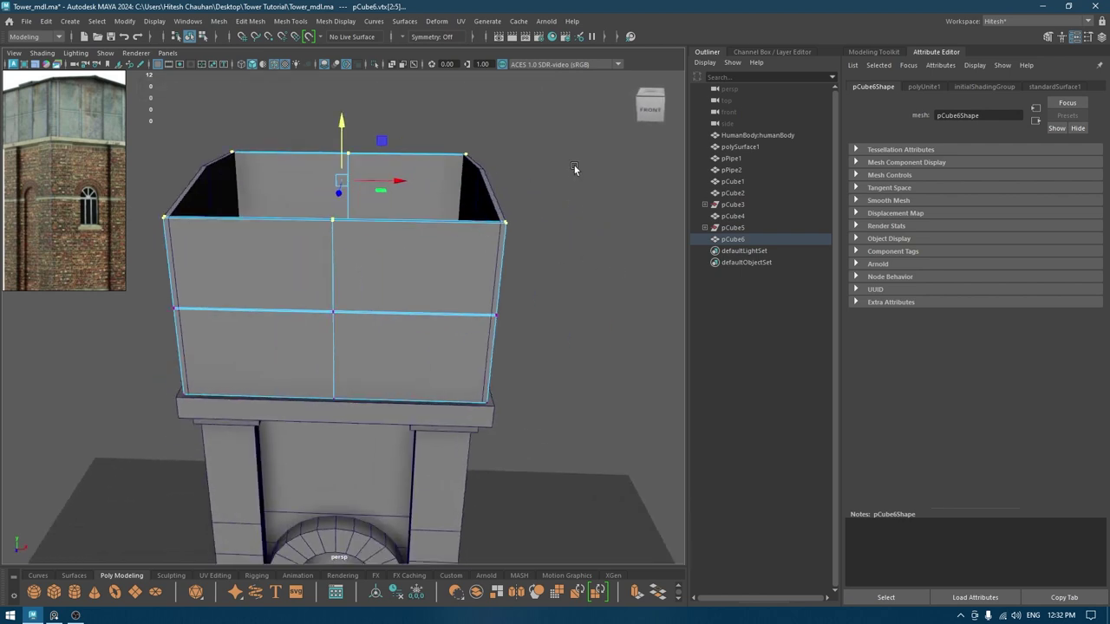
- Move the end vertices at both corners of the front panel inward along X to meet the side walls' inner edges
{"action": "left_click_drag", "start_coordinate": [562, 431], "coordinate": [468, 203]}
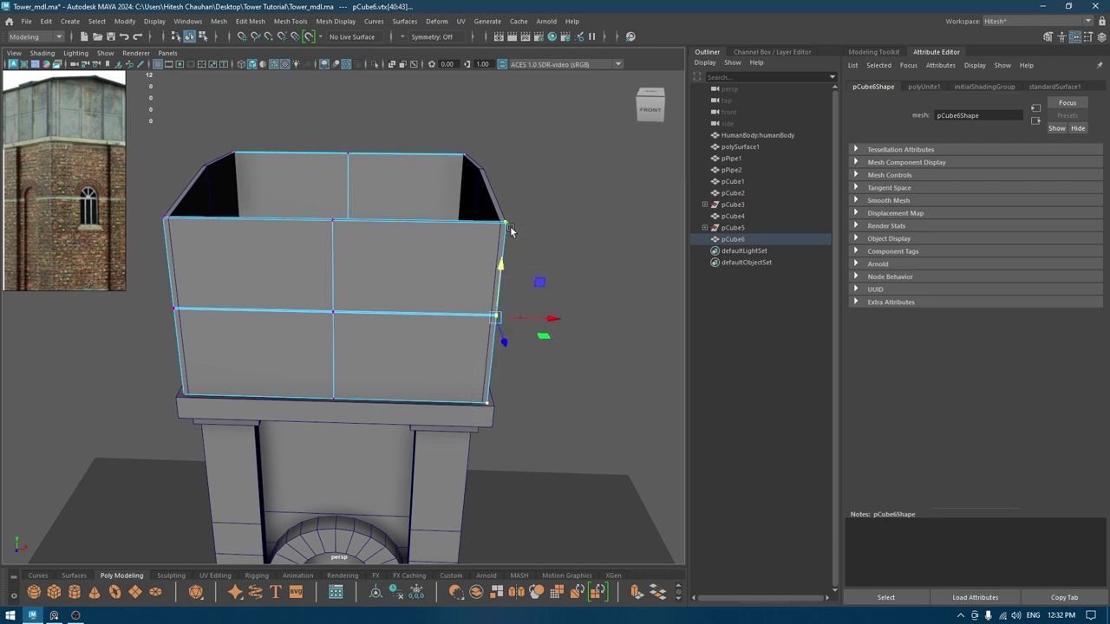
{"action": "key", "text": "v"}
{"action": "left_click_drag", "start_coordinate": [552, 319], "coordinate": [483, 321]}
{"action": "left_click_drag", "start_coordinate": [260, 437], "coordinate": [111, 207]}
{"action": "key", "text": "v"}
{"action": "left_click_drag", "start_coordinate": [265, 260], "coordinate": [273, 259]}
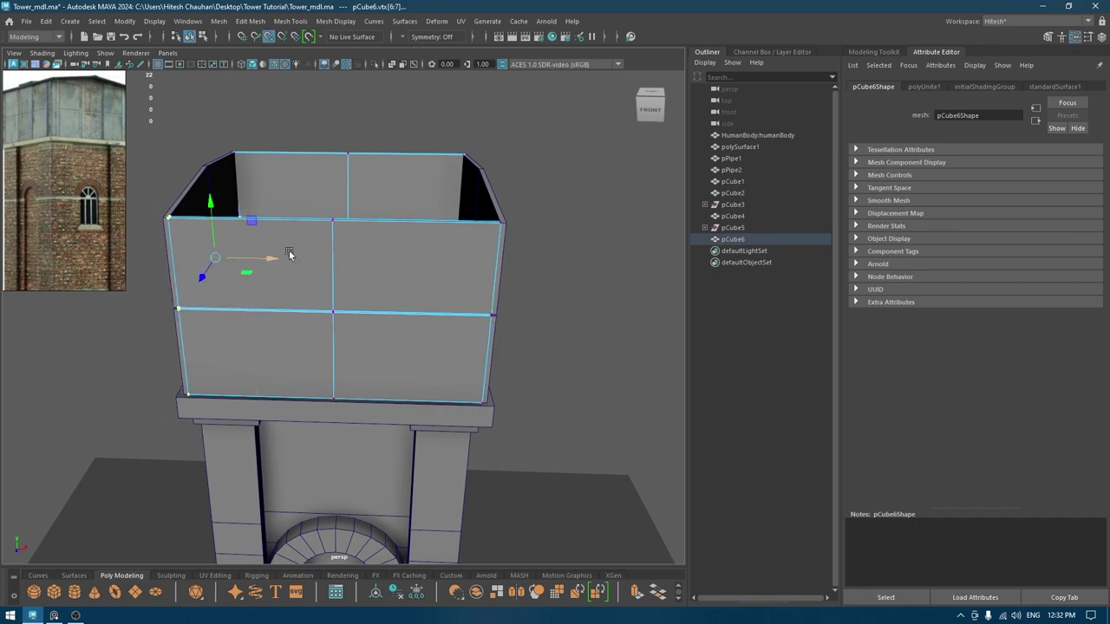
- Snap the end vertices at one corner of the back panel along X to the adjoining side wall's inner edge
{"action": "left_click_drag", "start_coordinate": [543, 194], "coordinate": [395, 368], "text": "alt"}
{"action": "left_click_drag", "start_coordinate": [342, 422], "coordinate": [297, 241]}
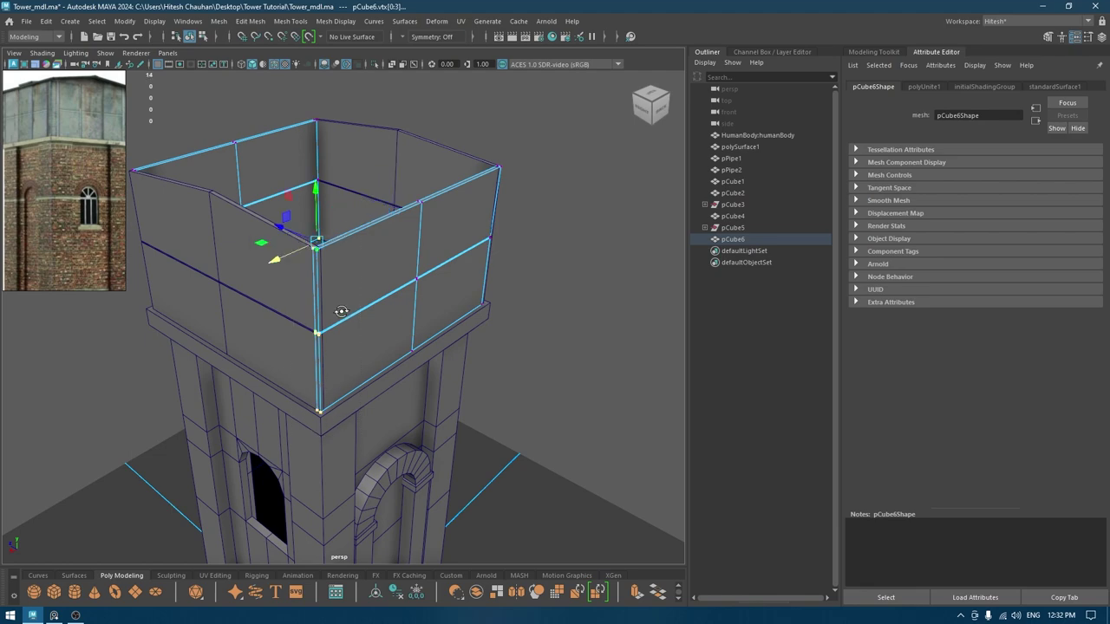
{"action": "left_click_drag", "start_coordinate": [333, 321], "coordinate": [318, 455], "text": "alt"}
{"action": "left_click_drag", "start_coordinate": [318, 464], "coordinate": [212, 310]}
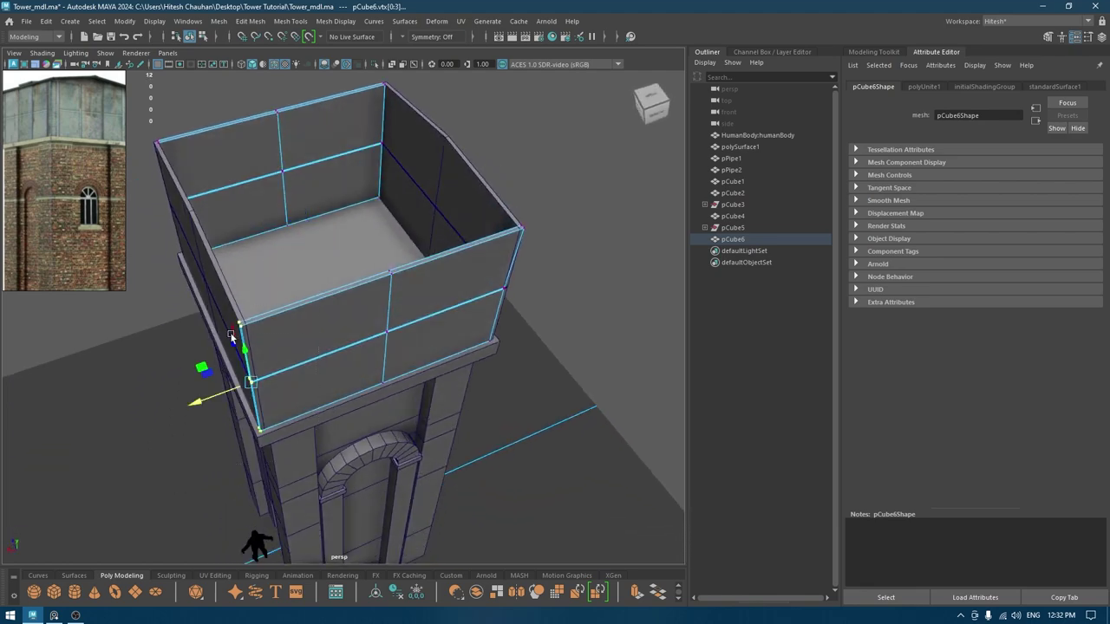
{"action": "key", "text": "v"}
{"action": "left_click_drag", "start_coordinate": [202, 403], "coordinate": [157, 403]}
{"action": "left_click_drag", "start_coordinate": [278, 362], "coordinate": [252, 315], "text": "alt"}
{"action": "middle_click_drag", "start_coordinate": [253, 315], "coordinate": [347, 326], "text": "alt"}
{"action": "right_click_drag", "start_coordinate": [260, 316], "coordinate": [287, 306], "text": "alt"}
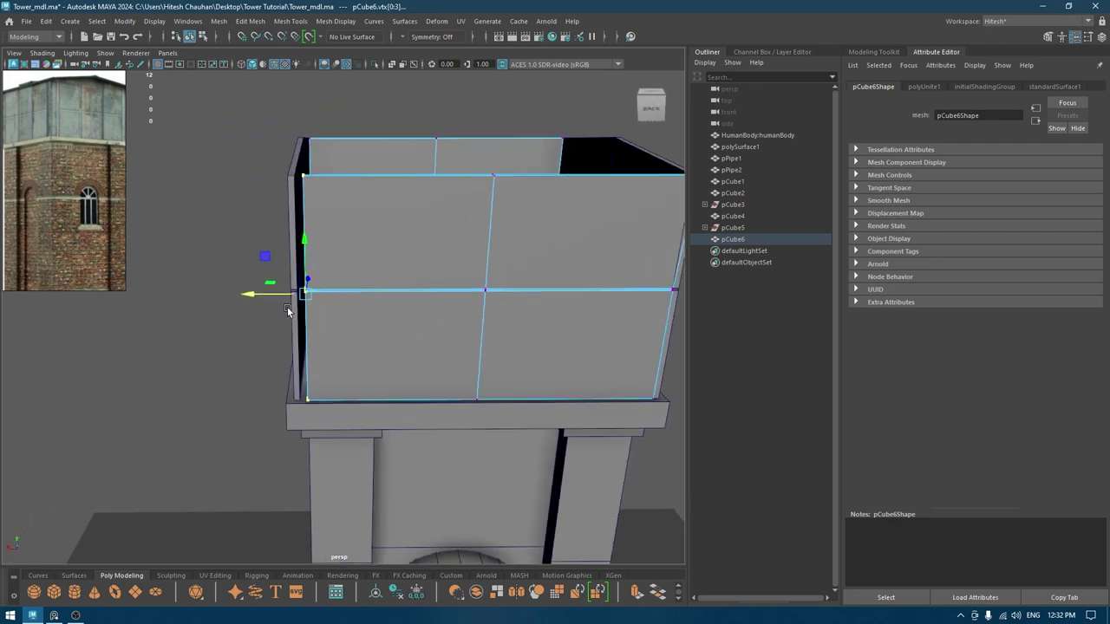
{"action": "mouse_move", "coordinate": [287, 306]}
{"action": "left_mouse_down", "text": "alt"}
{"action": "mouse_move", "coordinate": [298, 310]}
{"action": "mouse_move", "coordinate": [268, 297]}
{"action": "mouse_move", "coordinate": [305, 296]}
{"action": "left_mouse_up", "text": "alt"}
{"action": "key", "text": "v"}
- Move the back panel's end vertices at the opposite corner inward along X to the side wall's inner edge
{"action": "left_click_drag", "start_coordinate": [486, 303], "coordinate": [647, 426], "text": "alt"}
{"action": "left_click_drag", "start_coordinate": [662, 320], "coordinate": [542, 579]}
{"action": "left_click_drag", "start_coordinate": [609, 503], "coordinate": [610, 434], "text": "alt"}
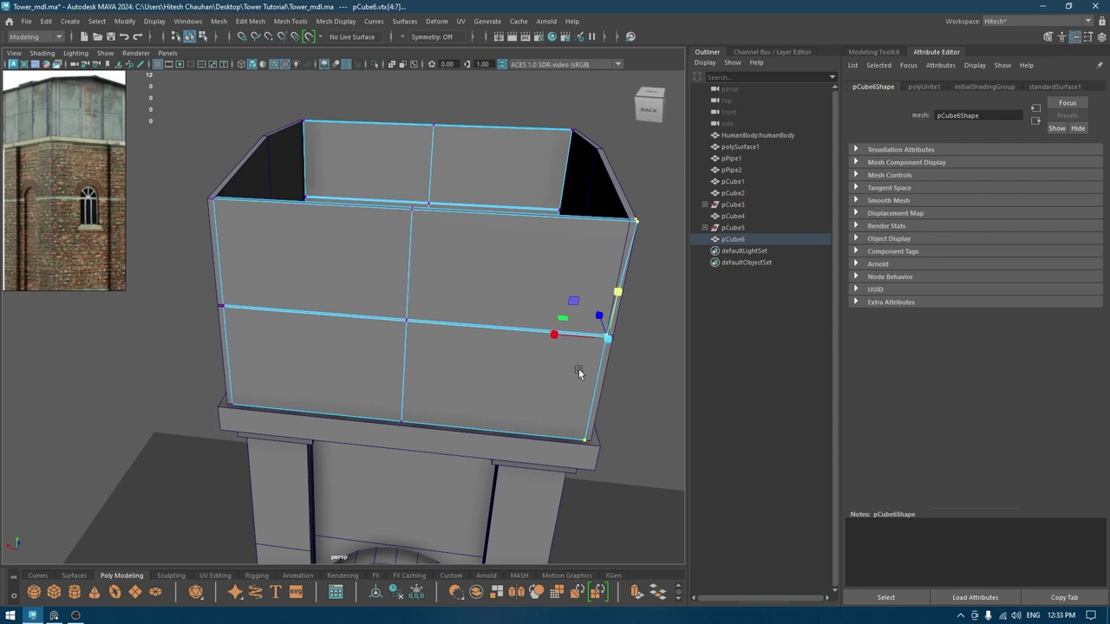
{"action": "left_click_drag", "start_coordinate": [557, 337], "coordinate": [846, 343]}
{"action": "key", "text": "e"}
{"action": "key", "text": "w"}
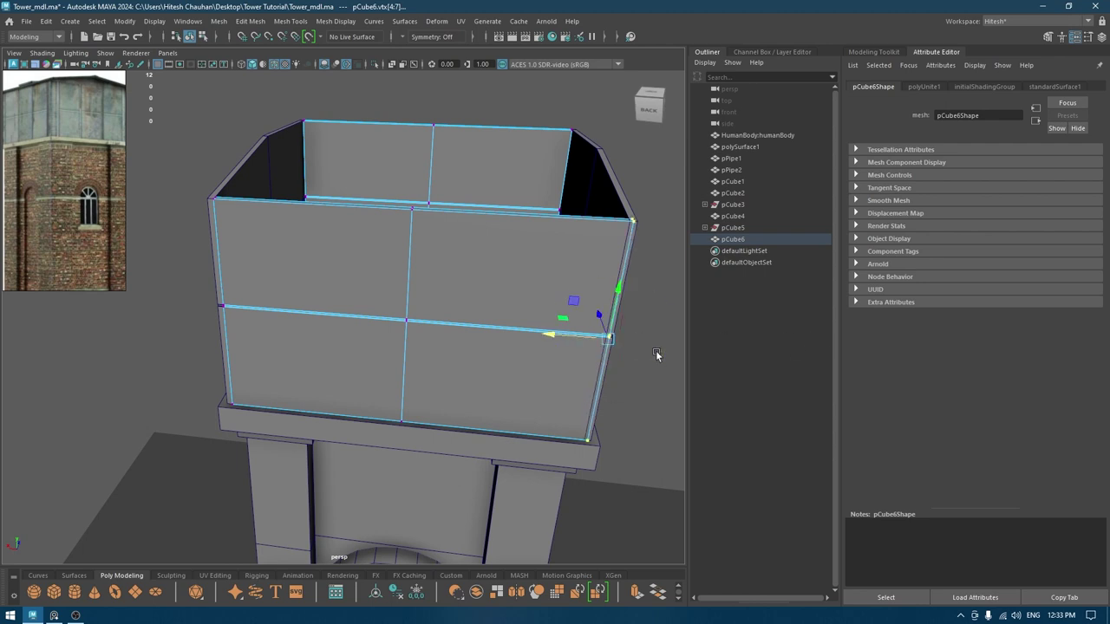
{"action": "key", "text": "v"}
{"action": "left_click_drag", "start_coordinate": [552, 334], "coordinate": [546, 332]}
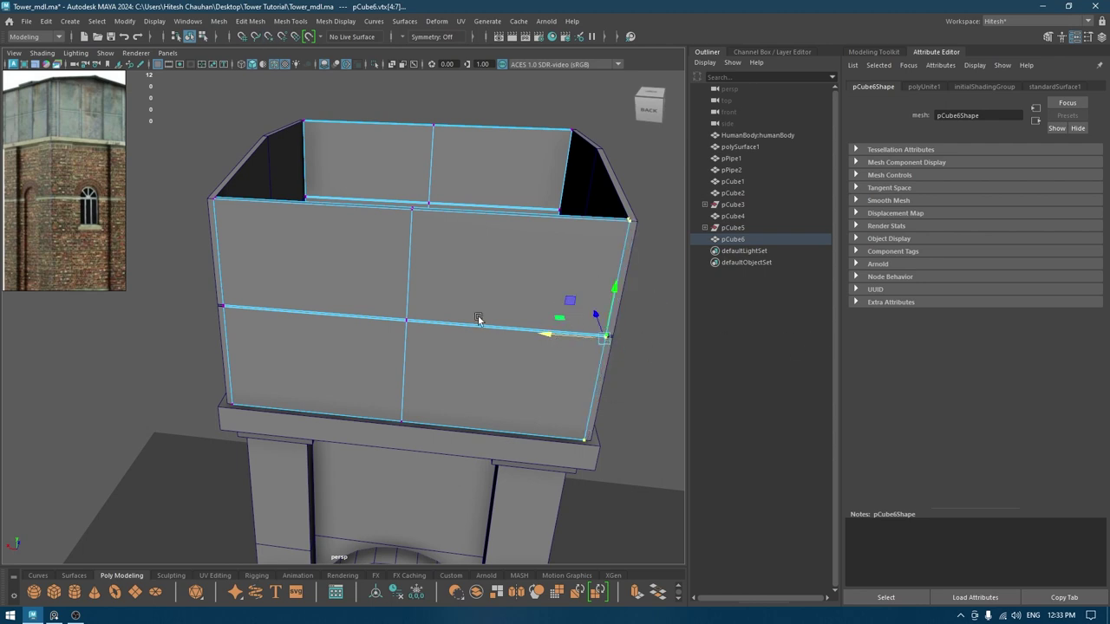
- Return to object selection, clear the selection, and save the tower scene
{"action": "left_click_drag", "start_coordinate": [346, 317], "coordinate": [525, 297], "text": "alt"}
{"action": "left_click_drag", "start_coordinate": [303, 112], "coordinate": [430, 172], "text": "alt"}
{"action": "right_click_drag", "start_coordinate": [430, 172], "coordinate": [485, 140]}
{"action": "left_click", "coordinate": [547, 116]}
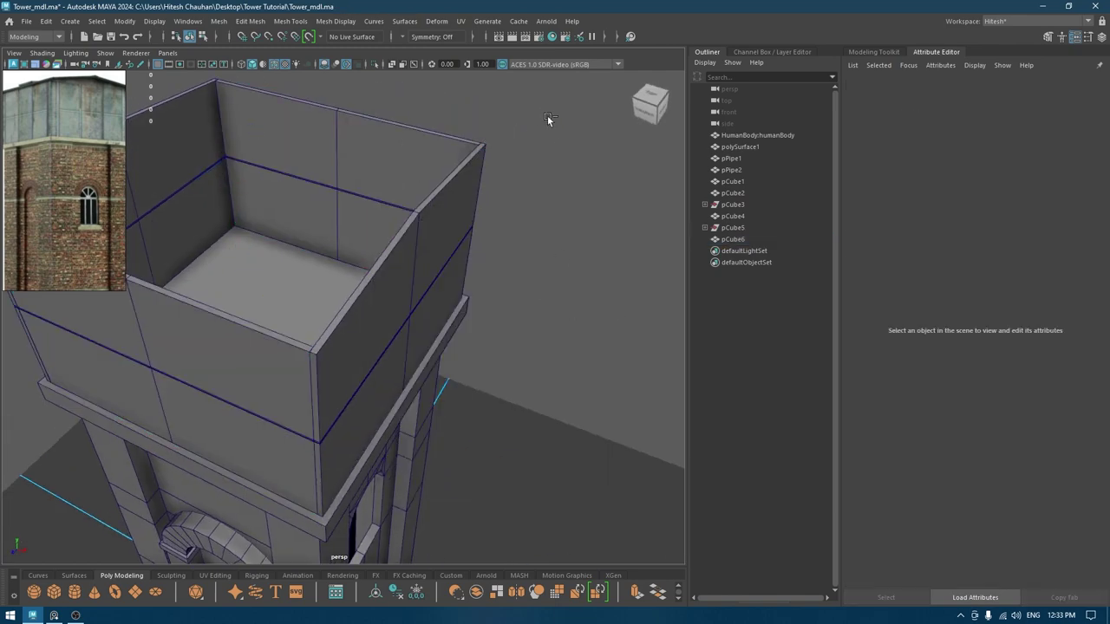
{"action": "left_click_drag", "start_coordinate": [572, 365], "coordinate": [480, 220], "text": "alt"}
{"action": "middle_click_drag", "start_coordinate": [480, 220], "coordinate": [519, 232], "text": "alt"}
{"action": "right_click_drag", "start_coordinate": [519, 232], "coordinate": [537, 325], "text": "alt"}
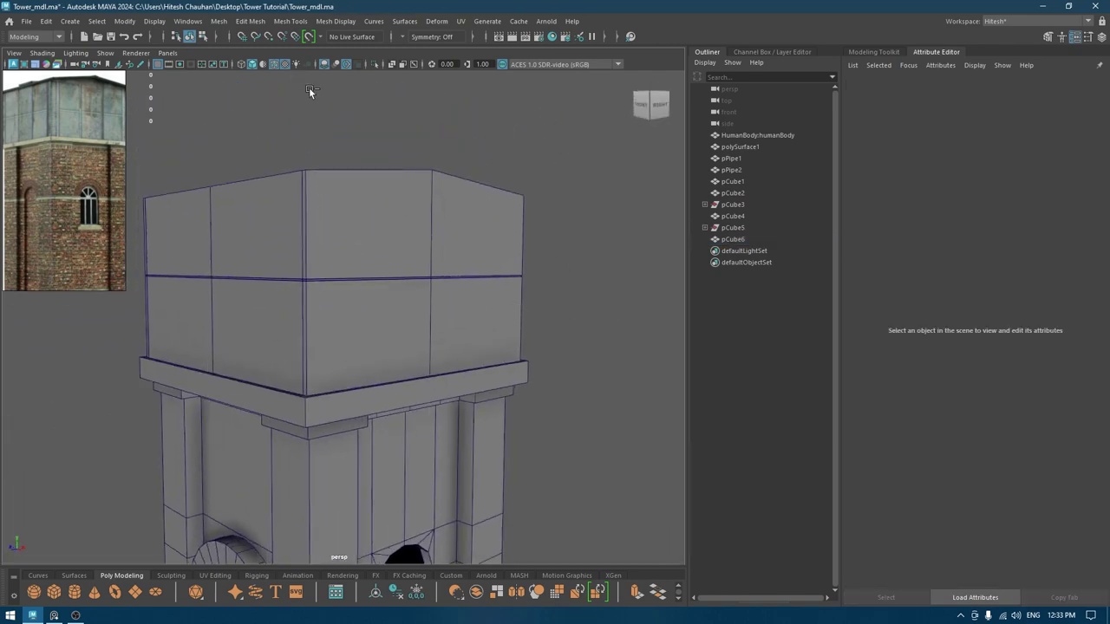
{"action": "key", "text": "ctrl+s"}
{"action": "right_click_drag", "start_coordinate": [310, 88], "coordinate": [317, 119], "text": "alt"}
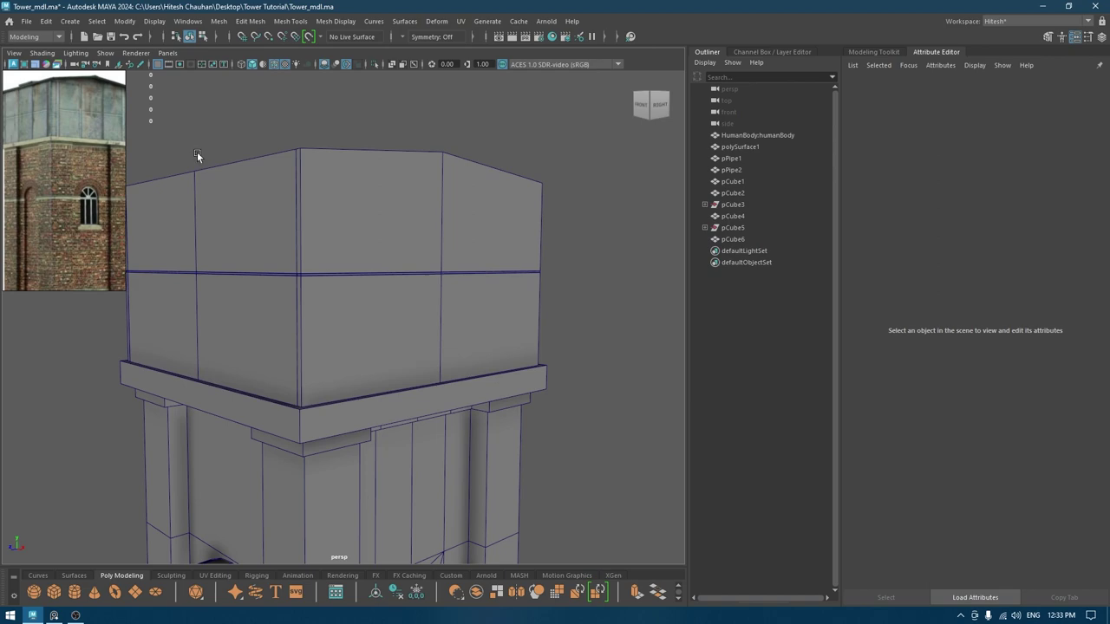
{"action": "left_click_drag", "start_coordinate": [197, 155], "coordinate": [391, 248], "text": "alt"}
- Create a polygon cube as the base for a vertical strip on the tank enclosure
{"action": "left_click", "coordinate": [397, 273]}
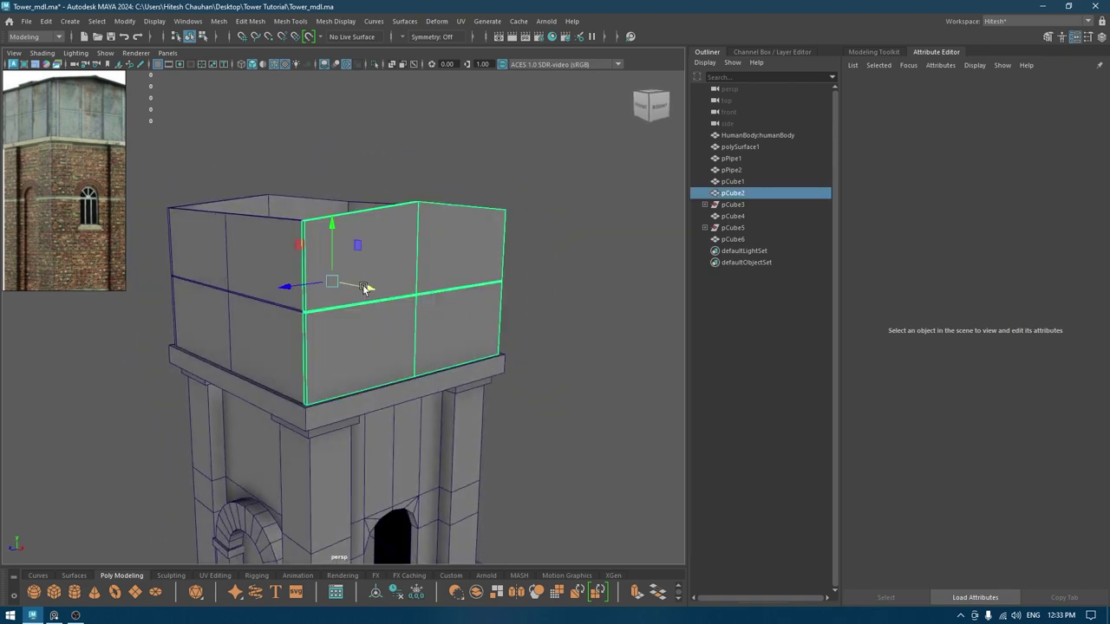
{"action": "left_click_drag", "start_coordinate": [364, 289], "coordinate": [367, 296], "text": "alt"}
{"action": "middle_click_drag", "start_coordinate": [367, 296], "coordinate": [368, 249], "text": "alt"}
{"action": "mouse_move", "coordinate": [438, 287]}
{"action": "left_mouse_down", "text": "alt"}
{"action": "mouse_move", "coordinate": [428, 284]}
{"action": "mouse_move", "coordinate": [460, 308]}
{"action": "mouse_move", "coordinate": [449, 297]}
{"action": "left_mouse_up", "text": "alt"}
{"action": "scroll", "coordinate": [449, 297], "scroll_direction": "down", "scroll_amount": 5}
{"action": "left_click", "coordinate": [564, 277]}
{"action": "mouse_move", "coordinate": [553, 228]}
{"action": "right_mouse_down", "text": "shift"}
{"action": "mouse_move", "coordinate": [550, 407]}
{"action": "mouse_move", "coordinate": [551, 259]}
{"action": "right_mouse_up", "text": "shift"}
{"action": "left_click_drag", "start_coordinate": [552, 258], "coordinate": [362, 453], "text": "alt"}
- Raise the cube to about Y 1192.5 and move it outside the right tank wall to about X 267.5, scaled to about 23.85
{"action": "left_click_drag", "start_coordinate": [344, 503], "coordinate": [334, 236]}
{"action": "left_click_drag", "start_coordinate": [364, 288], "coordinate": [416, 279]}
{"action": "key", "text": "r"}
{"action": "key", "text": "w"}
{"action": "key", "text": "r"}
{"action": "key", "text": "w"}
- In the side view, shift the cube toward the wall's front end at about Z 140.25 and reduce its scale to about 9.46
{"action": "key", "text": "space"}
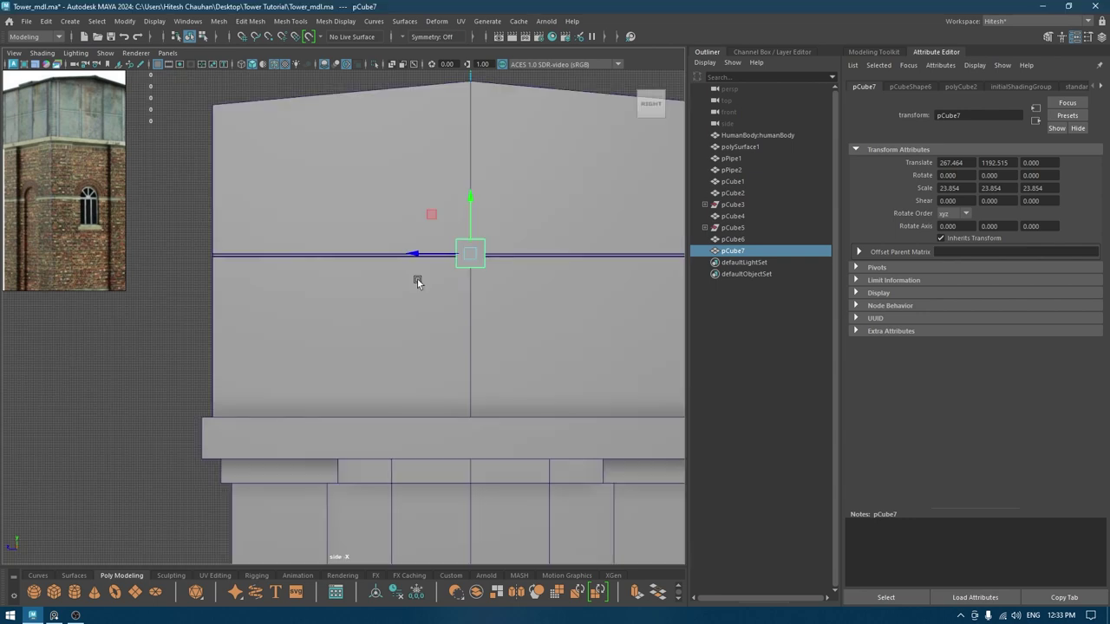
{"action": "right_click_drag", "start_coordinate": [409, 265], "coordinate": [498, 246], "text": "alt"}
{"action": "middle_click_drag", "start_coordinate": [496, 243], "coordinate": [511, 302], "text": "alt"}
{"action": "left_click_drag", "start_coordinate": [468, 302], "coordinate": [273, 301]}
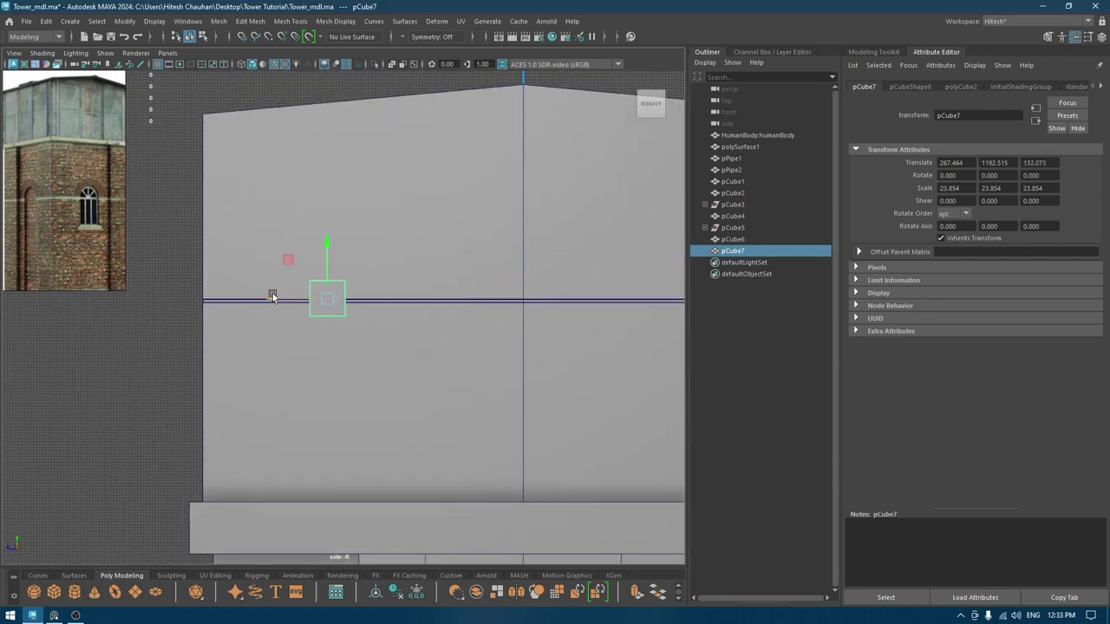
{"action": "mouse_move", "coordinate": [277, 299]}
{"action": "left_mouse_down"}
{"action": "mouse_move", "coordinate": [265, 302]}
{"action": "mouse_move", "coordinate": [315, 300]}
{"action": "mouse_move", "coordinate": [293, 300]}
{"action": "left_mouse_up"}
{"action": "left_click_drag", "start_coordinate": [319, 251], "coordinate": [313, 166]}
- Stretch the cube's top vertices to the wall's upper edge and its bottom vertices to the slab, returning to perspective
{"action": "key", "text": "F9"}
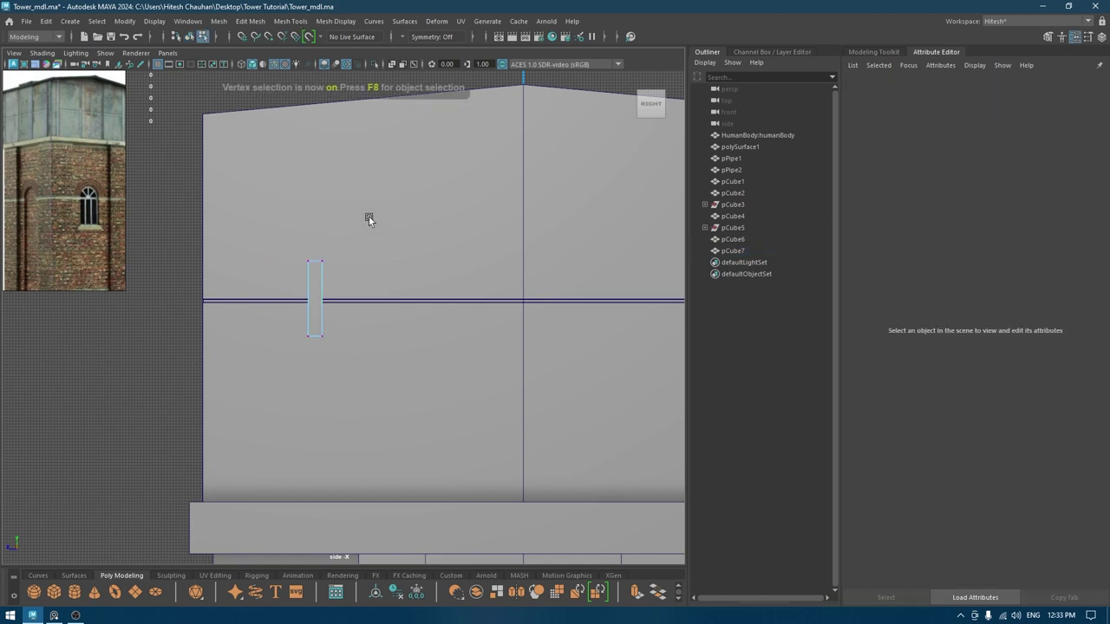
{"action": "left_click_drag", "start_coordinate": [367, 218], "coordinate": [264, 282]}
{"action": "left_click_drag", "start_coordinate": [318, 212], "coordinate": [315, 47]}
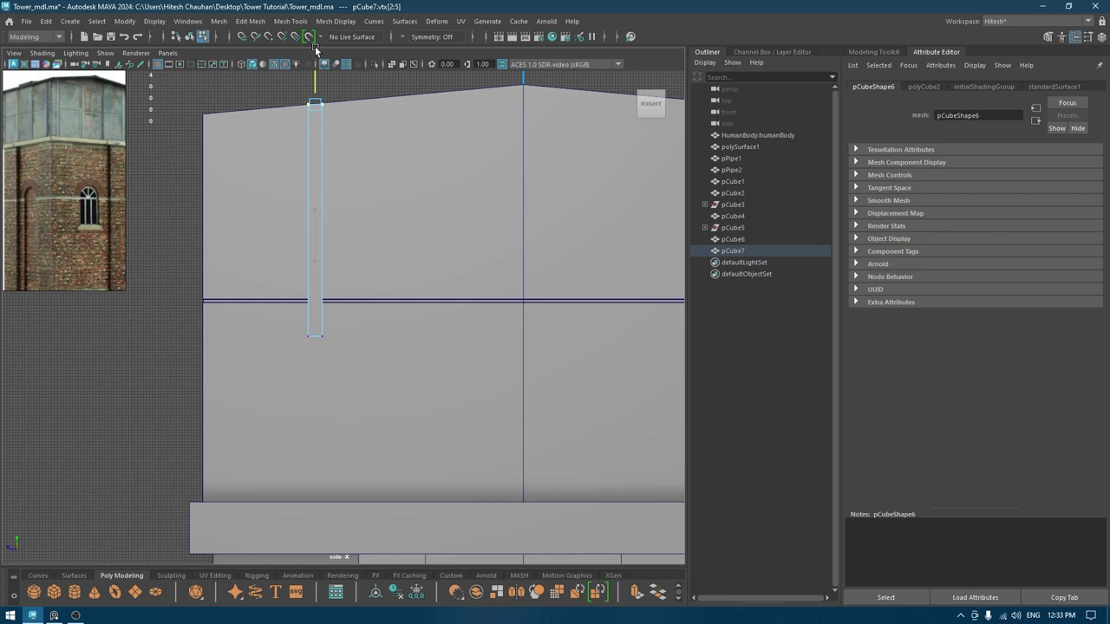
{"action": "left_click_drag", "start_coordinate": [374, 309], "coordinate": [299, 345]}
{"action": "left_click_drag", "start_coordinate": [315, 280], "coordinate": [405, 356]}
{"action": "key", "text": "space"}
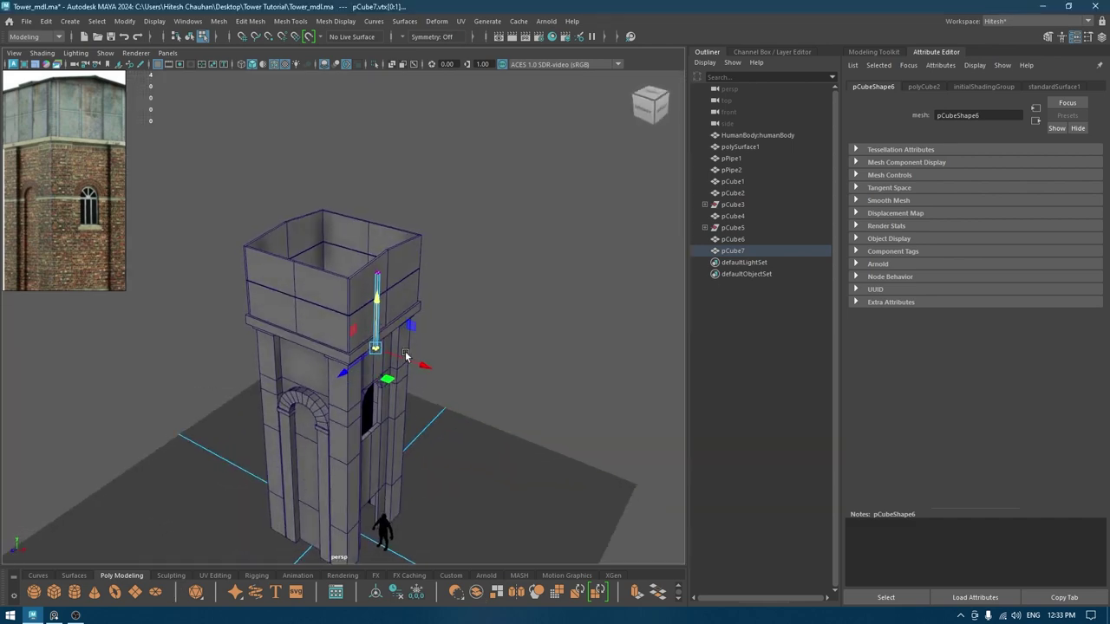
- Delete the strip's top, bottom and wall-facing faces, leaving only its outer sides
{"action": "right_click_drag", "start_coordinate": [405, 355], "coordinate": [554, 401], "text": "alt"}
{"action": "left_click_drag", "start_coordinate": [554, 401], "coordinate": [513, 313], "text": "alt"}
{"action": "right_click_drag", "start_coordinate": [457, 356], "coordinate": [514, 262]}
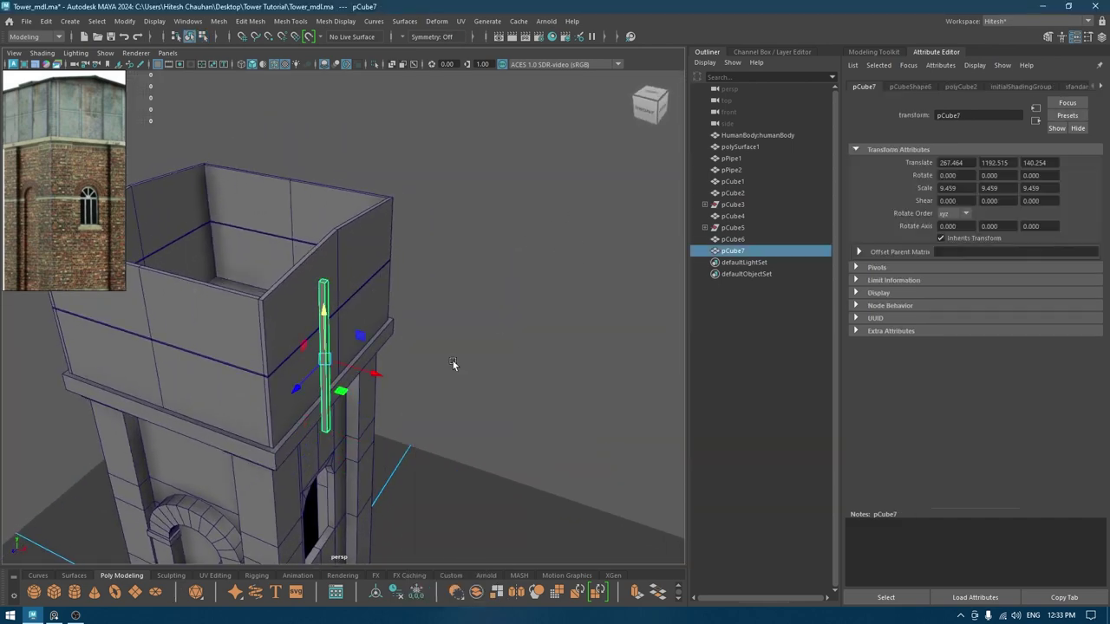
{"action": "key", "text": "r"}
{"action": "left_click_drag", "start_coordinate": [376, 374], "coordinate": [363, 374]}
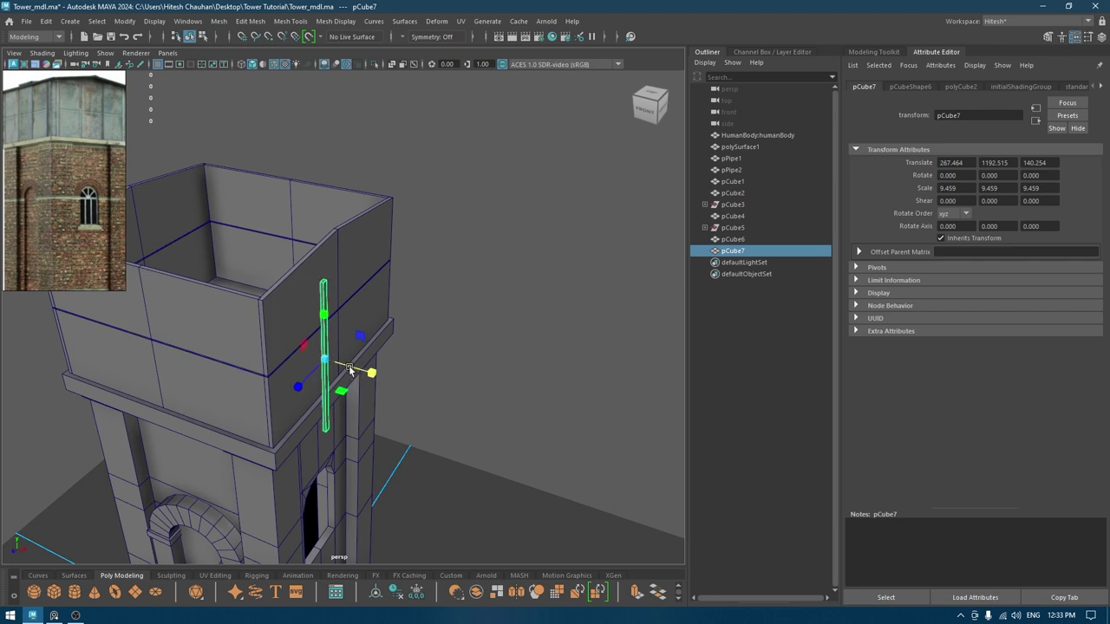
{"action": "scroll", "coordinate": [355, 362], "scroll_direction": "up", "scroll_amount": 4}
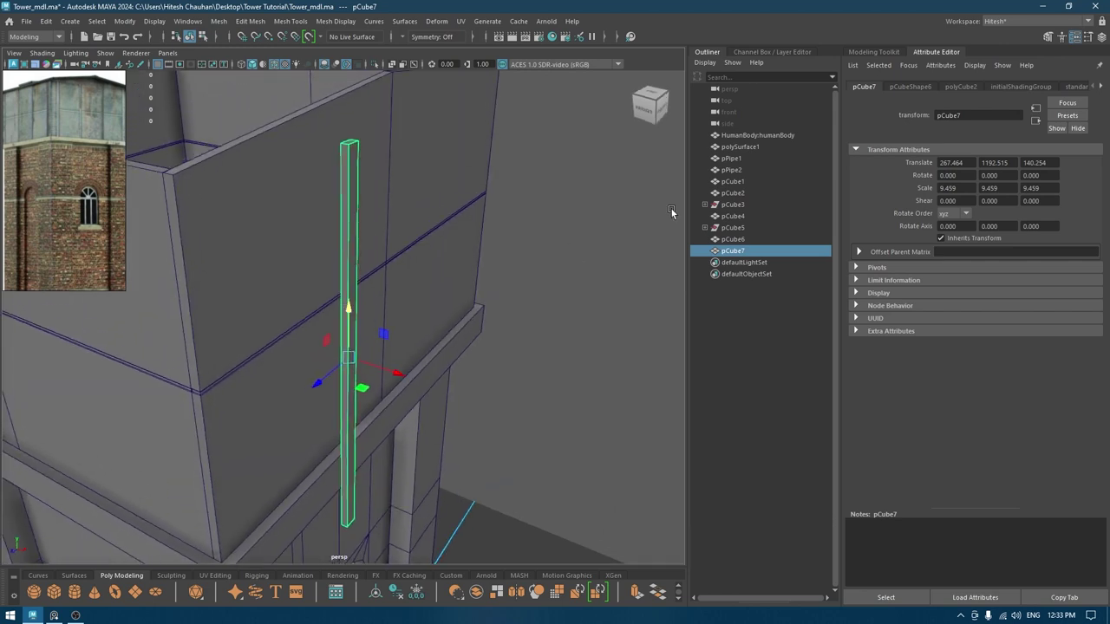
{"action": "right_click_drag", "start_coordinate": [623, 203], "coordinate": [622, 231]}
{"action": "scroll", "coordinate": [559, 201], "scroll_direction": "down", "scroll_amount": 4}
{"action": "left_click_drag", "start_coordinate": [480, 162], "coordinate": [178, 549]}
{"action": "left_click_drag", "start_coordinate": [186, 539], "coordinate": [283, 434], "text": "alt"}
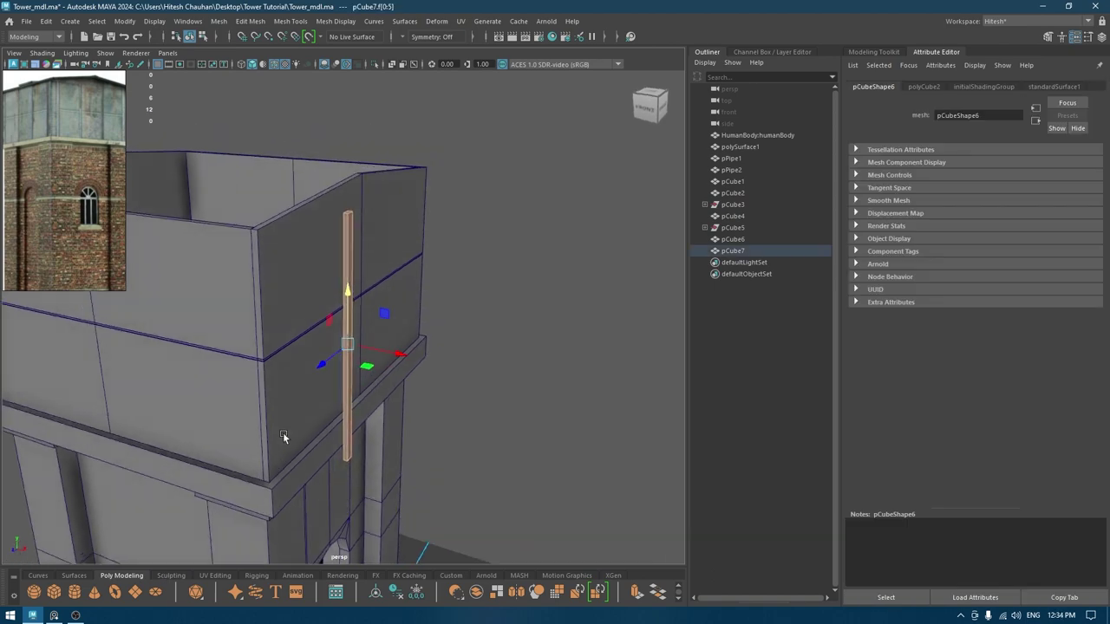
{"action": "left_click_drag", "start_coordinate": [430, 313], "coordinate": [293, 328], "text": "ctrl"}
{"action": "left_click_drag", "start_coordinate": [349, 276], "coordinate": [376, 303], "text": "alt"}
{"action": "key", "text": "Delete"}
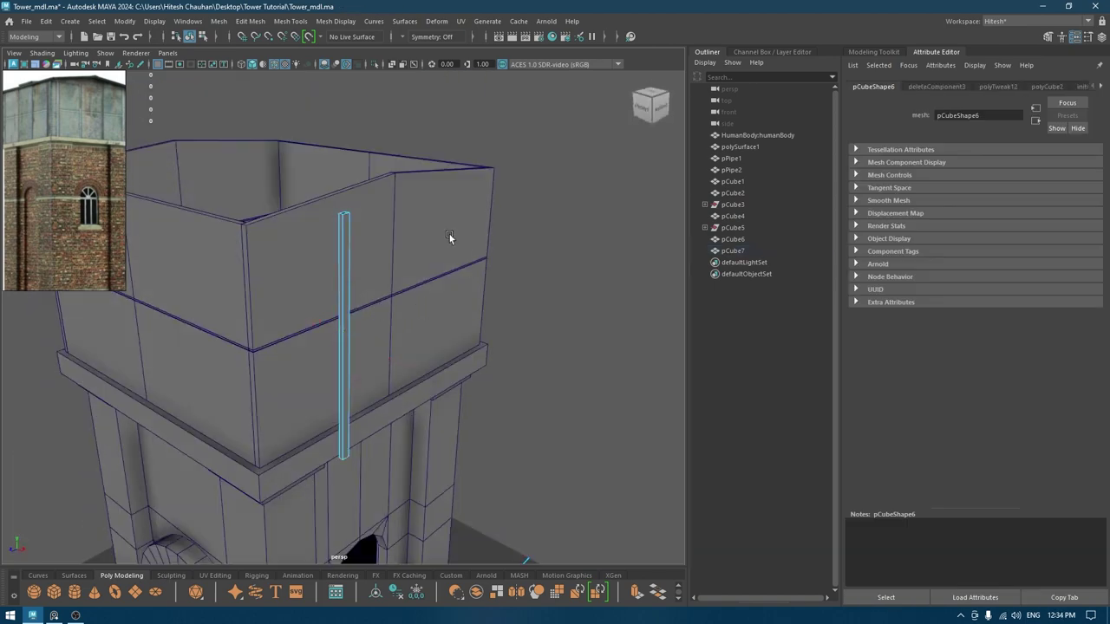
- Bevel the strip's two outer vertical edges with a fraction of 0.37 and one segment
{"action": "scroll", "coordinate": [452, 276], "scroll_direction": "up", "scroll_amount": 4}
{"action": "middle_click_drag", "start_coordinate": [454, 292], "coordinate": [452, 338], "text": "alt"}
{"action": "scroll", "coordinate": [355, 349], "scroll_direction": "up", "scroll_amount": 3}
{"action": "right_click_drag", "start_coordinate": [347, 252], "coordinate": [346, 211]}
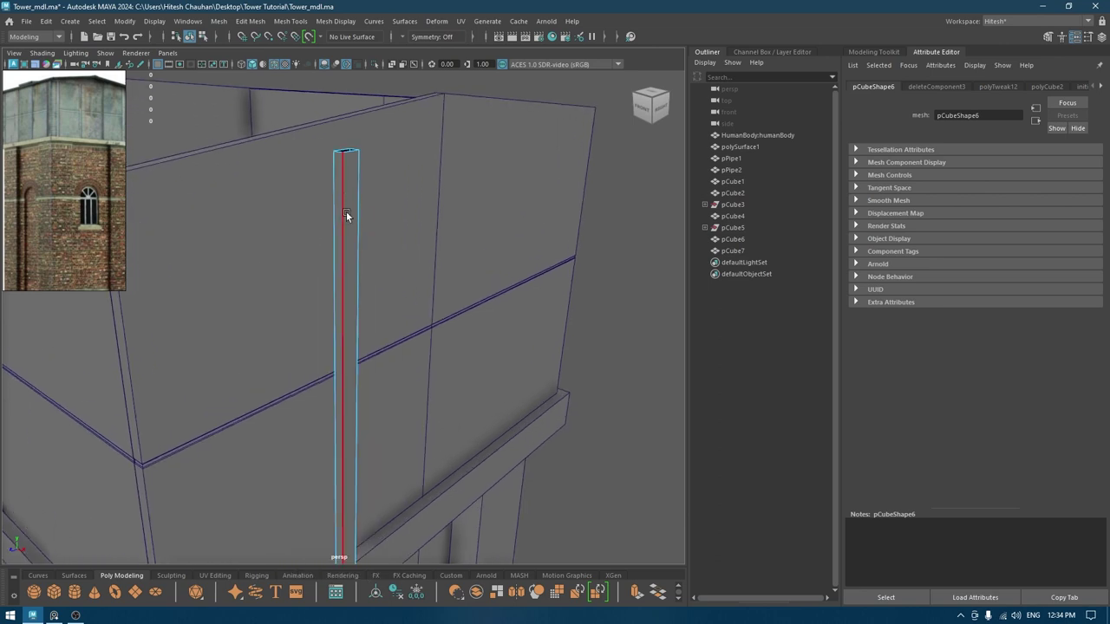
{"action": "left_click", "coordinate": [345, 215]}
{"action": "key", "text": "ctrl+b"}
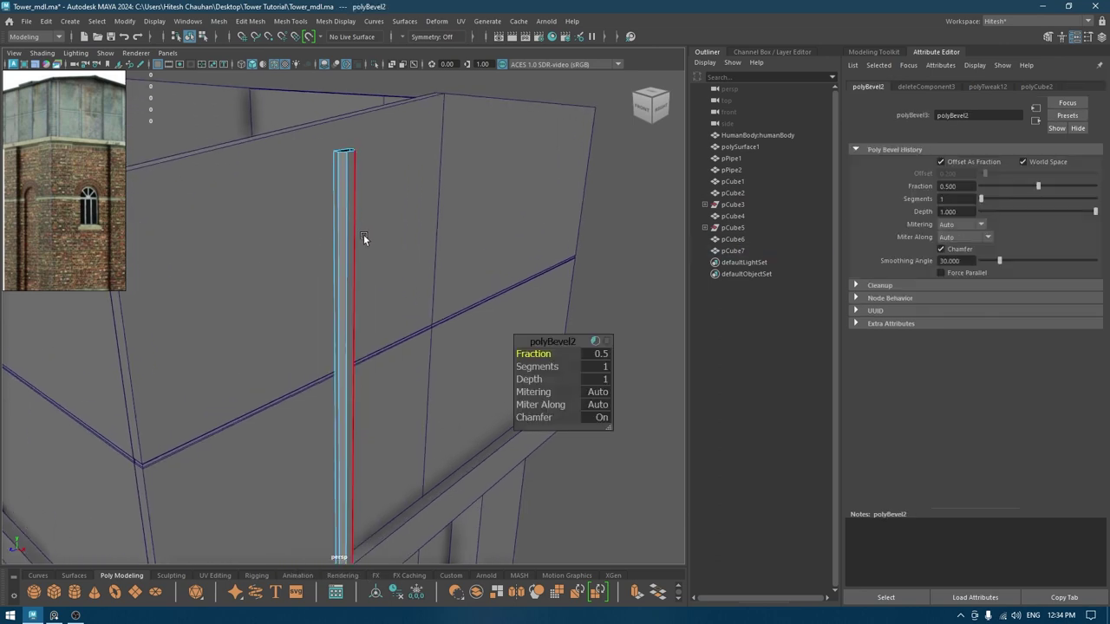
{"action": "left_click_drag", "start_coordinate": [345, 228], "coordinate": [523, 350], "text": "alt"}
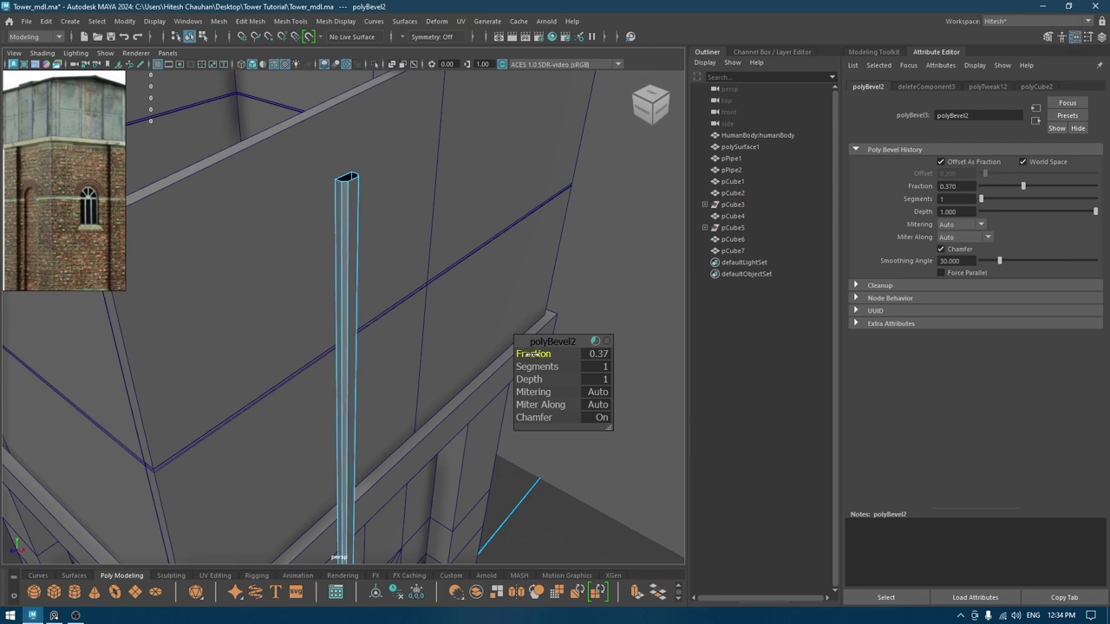
- Move the whole strip inward against the right tank wall to about X 217.96 and deselect it
{"action": "right_click_drag", "start_coordinate": [340, 233], "coordinate": [394, 214]}
{"action": "left_click_drag", "start_coordinate": [395, 213], "coordinate": [339, 387], "text": "alt"}
{"action": "left_click", "coordinate": [538, 347]}
{"action": "left_click_drag", "start_coordinate": [538, 347], "coordinate": [411, 364], "text": "alt"}
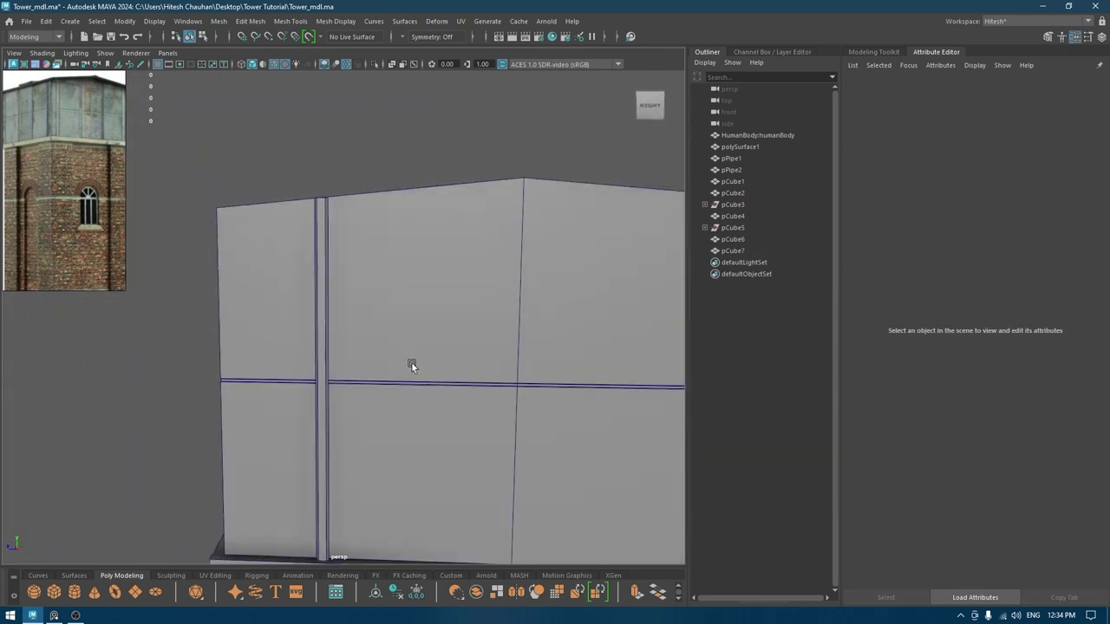
- In the side view, duplicate the strip to the wall's center and repeat the duplication at the same spacing for a third strip
{"action": "middle_click_drag", "start_coordinate": [411, 363], "coordinate": [384, 310], "text": "alt"}
{"action": "key", "text": "space"}
{"action": "left_click_drag", "start_coordinate": [384, 310], "coordinate": [439, 310]}
{"action": "right_click_drag", "start_coordinate": [437, 376], "coordinate": [375, 300], "text": "alt"}
{"action": "middle_click_drag", "start_coordinate": [376, 300], "coordinate": [224, 312], "text": "alt"}
{"action": "left_click", "coordinate": [176, 300]}
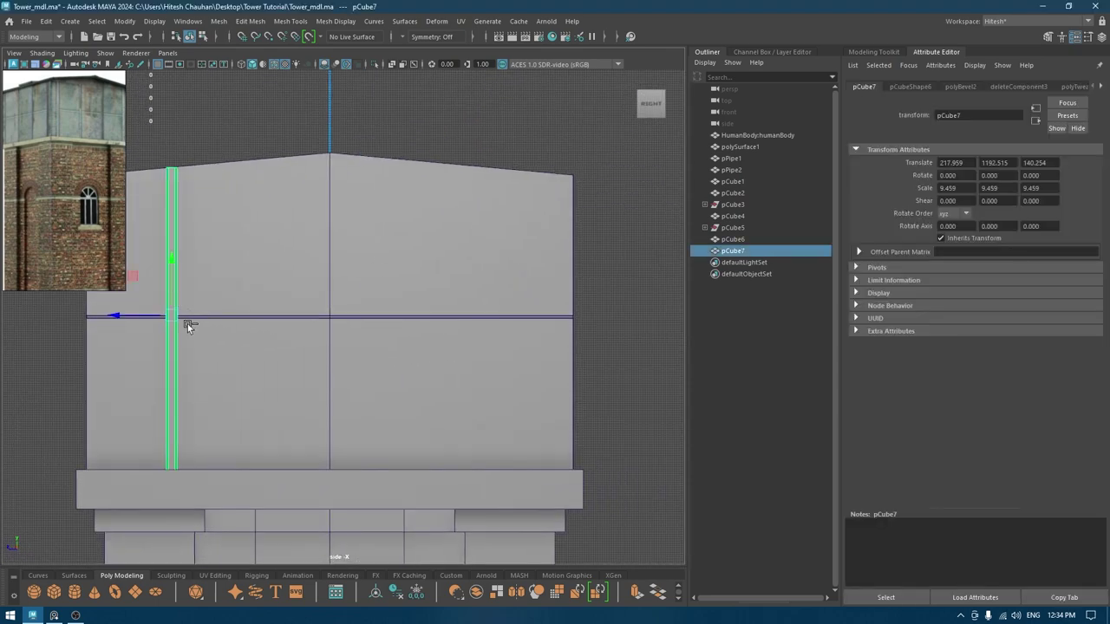
{"action": "key", "text": "ctrl+d"}
{"action": "left_click_drag", "start_coordinate": [115, 329], "coordinate": [270, 335]}
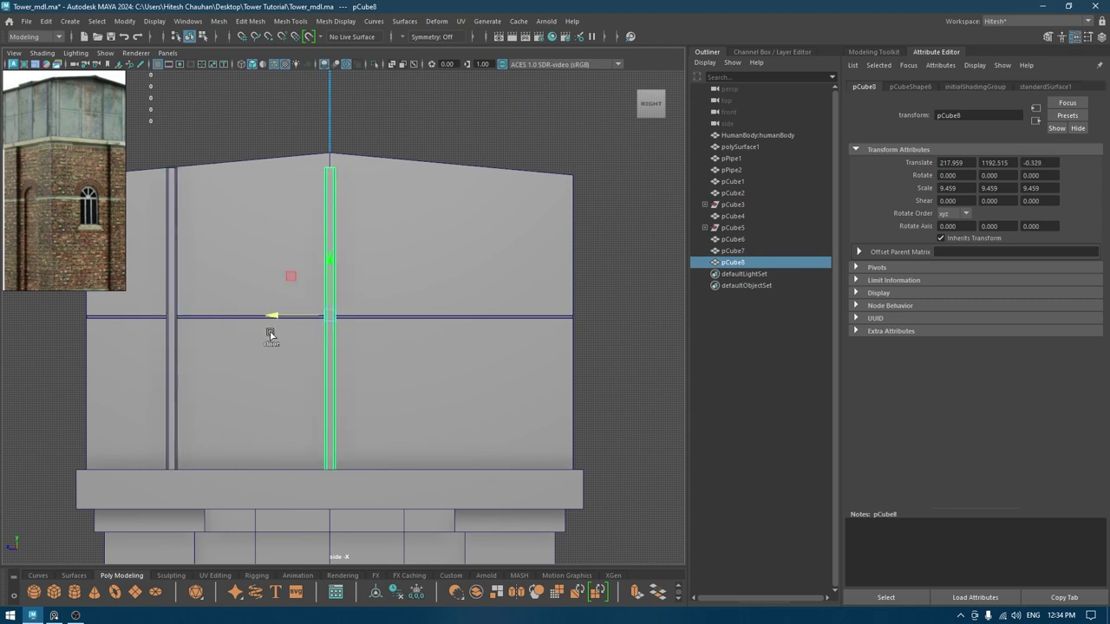
{"action": "key", "text": "shift+d"}
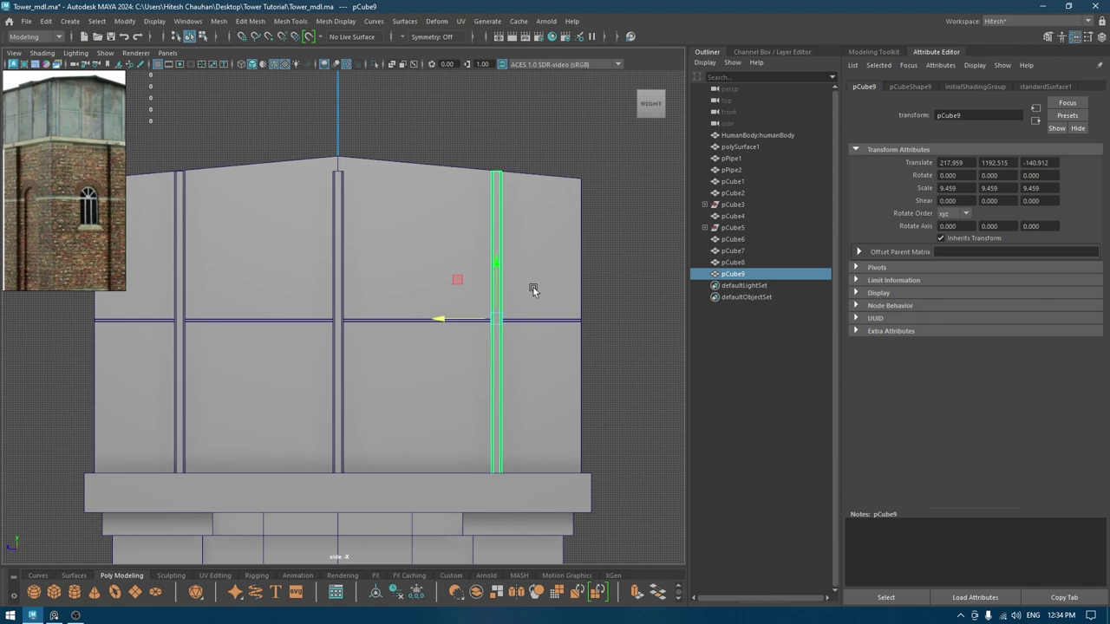
- Raise the middle strip's top vertices to the peak of the wall and return to object selection
{"action": "left_click", "coordinate": [341, 210]}
{"action": "key", "text": "F9"}
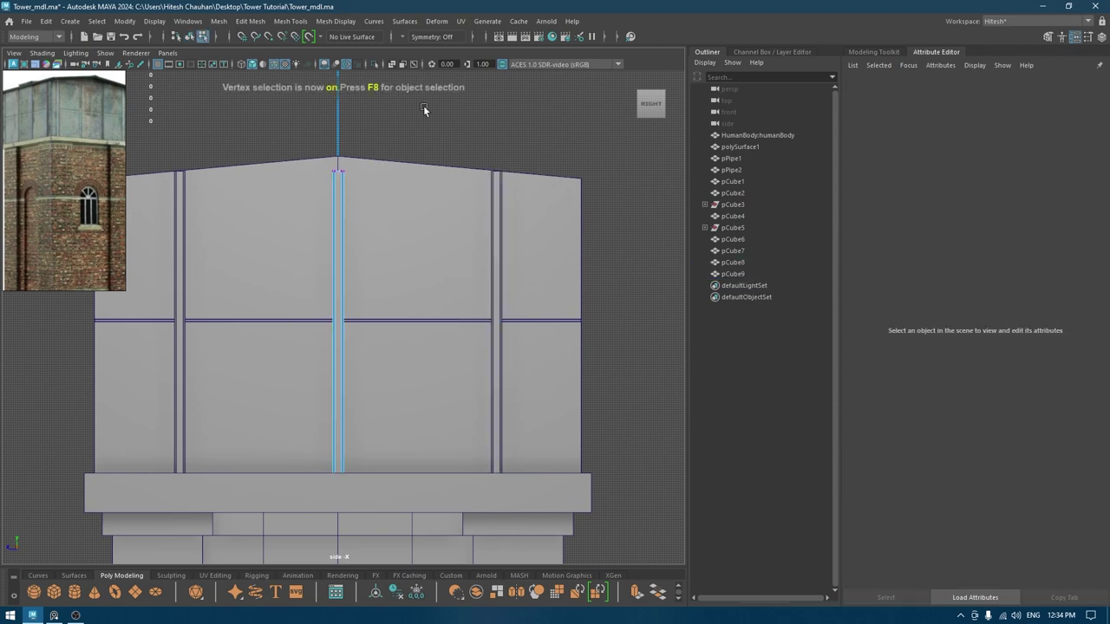
{"action": "left_click_drag", "start_coordinate": [388, 106], "coordinate": [260, 174]}
{"action": "left_click_drag", "start_coordinate": [339, 110], "coordinate": [339, 109]}
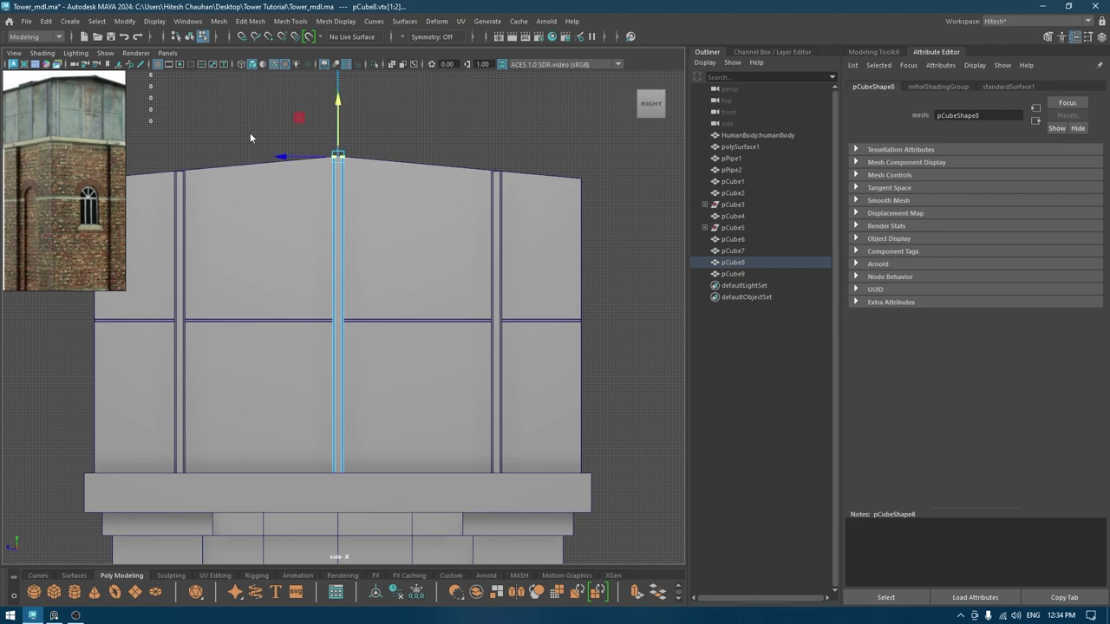
{"action": "key", "text": "F8"}
- Return to perspective and turn off the wireframe overlay to review the three strips on the shaded wall
{"action": "key", "text": "space"}
{"action": "left_click_drag", "start_coordinate": [327, 124], "coordinate": [379, 145]}
{"action": "scroll", "coordinate": [332, 180], "scroll_direction": "down", "scroll_amount": 5}
{"action": "left_click", "coordinate": [274, 65]}
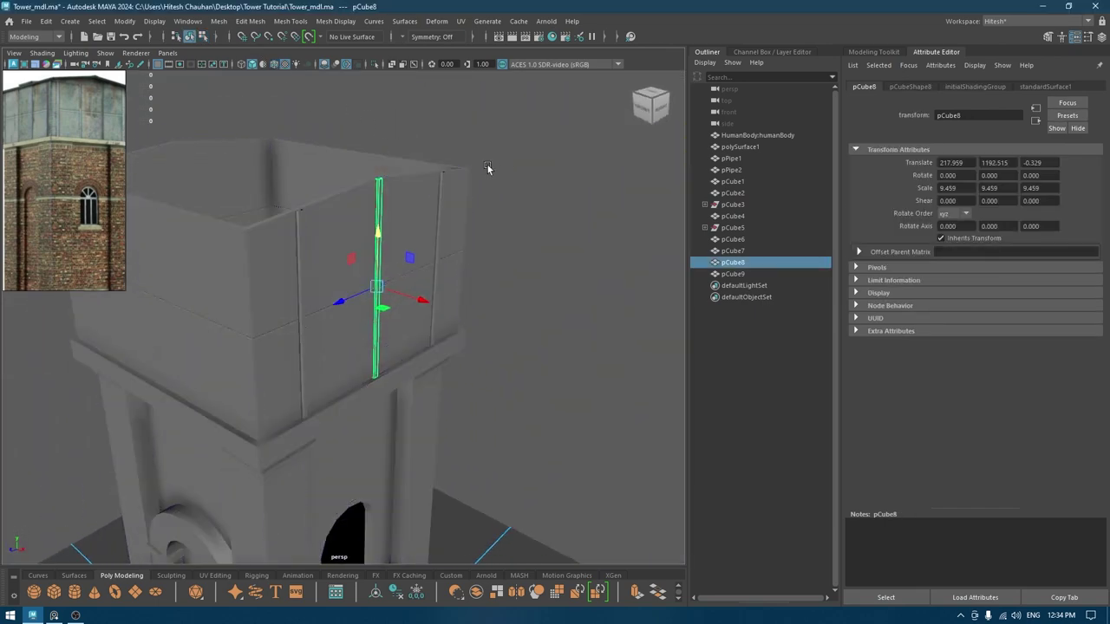
{"action": "left_click", "coordinate": [490, 170]}
{"action": "mouse_move", "coordinate": [562, 318]}
{"action": "left_mouse_down", "text": "alt"}
{"action": "mouse_move", "coordinate": [533, 280]}
{"action": "mouse_move", "coordinate": [365, 301]}
{"action": "mouse_move", "coordinate": [411, 300]}
{"action": "mouse_move", "coordinate": [340, 317]}
{"action": "mouse_move", "coordinate": [403, 300]}
{"action": "left_mouse_up", "text": "alt"}
{"action": "scroll", "coordinate": [529, 280], "scroll_direction": "down", "scroll_amount": 5}
{"action": "mouse_move", "coordinate": [101, 290]}
{"action": "left_mouse_down", "text": "alt"}
{"action": "mouse_move", "coordinate": [327, 303]}
{"action": "mouse_move", "coordinate": [316, 395]}
{"action": "mouse_move", "coordinate": [332, 348]}
{"action": "left_mouse_up", "text": "alt"}
- Combine the three vertical strips on the right wall into one mesh and open the top view
{"action": "left_click", "coordinate": [330, 346]}
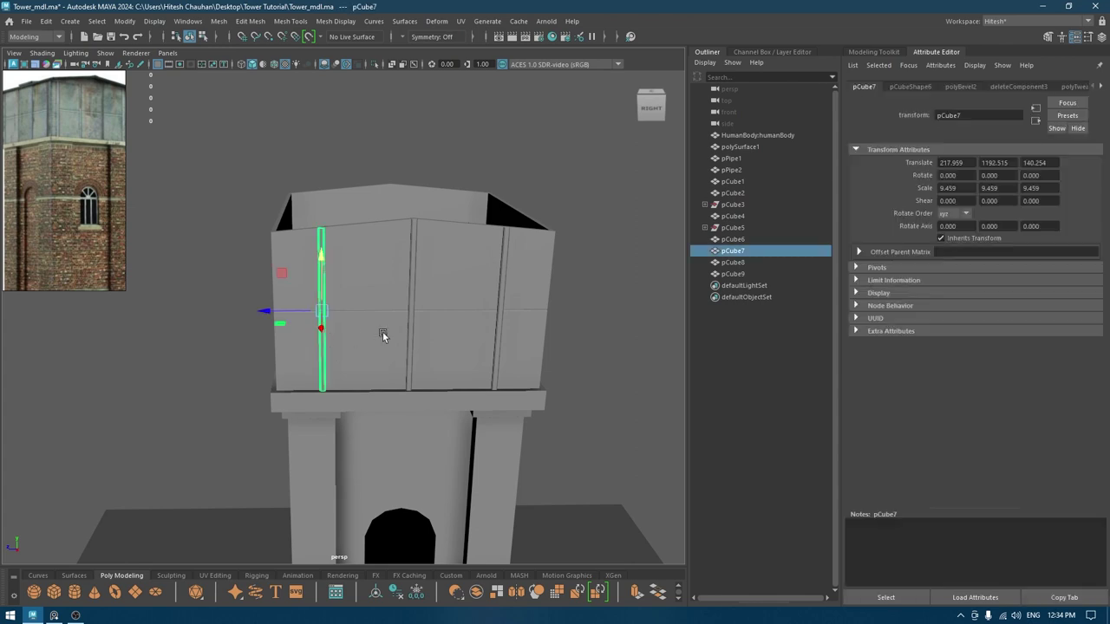
{"action": "left_click", "coordinate": [411, 328], "text": "shift"}
{"action": "left_click", "coordinate": [497, 326], "text": "shift"}
{"action": "right_click_drag", "start_coordinate": [497, 326], "coordinate": [495, 518], "text": "shift"}
{"action": "key", "text": "space"}
{"action": "left_click_drag", "start_coordinate": [485, 342], "coordinate": [440, 347]}
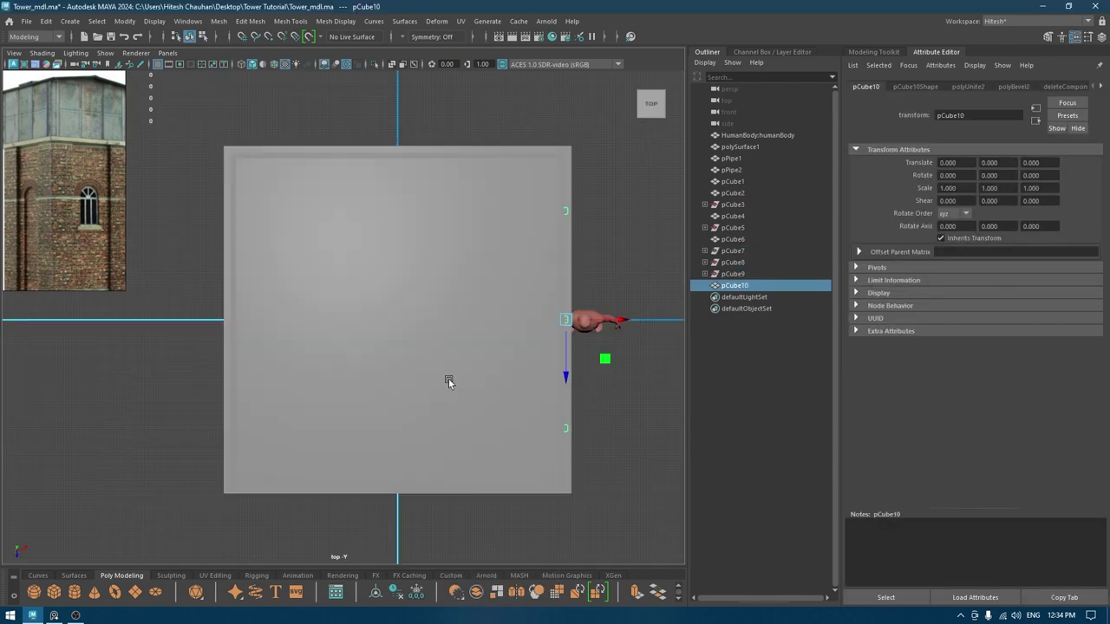
- Show the top view in wireframe and snap the combined strips' pivot to the grid origin
{"action": "key", "text": "4"}
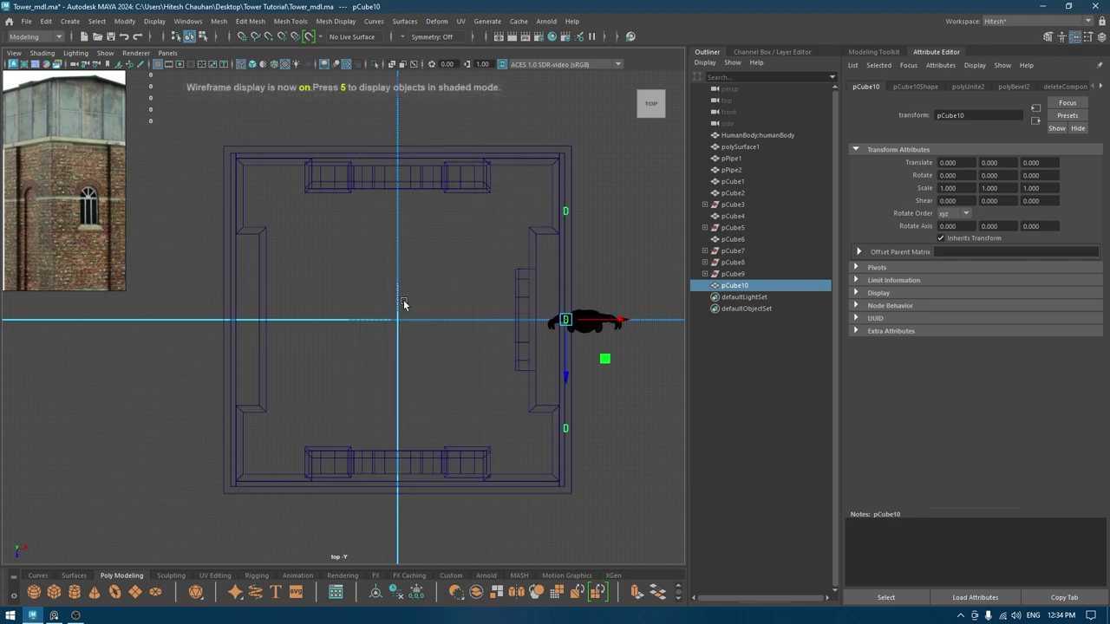
{"action": "key", "text": "d"}
{"action": "key", "text": "x"}
{"action": "left_click_drag", "start_coordinate": [566, 322], "coordinate": [397, 332]}
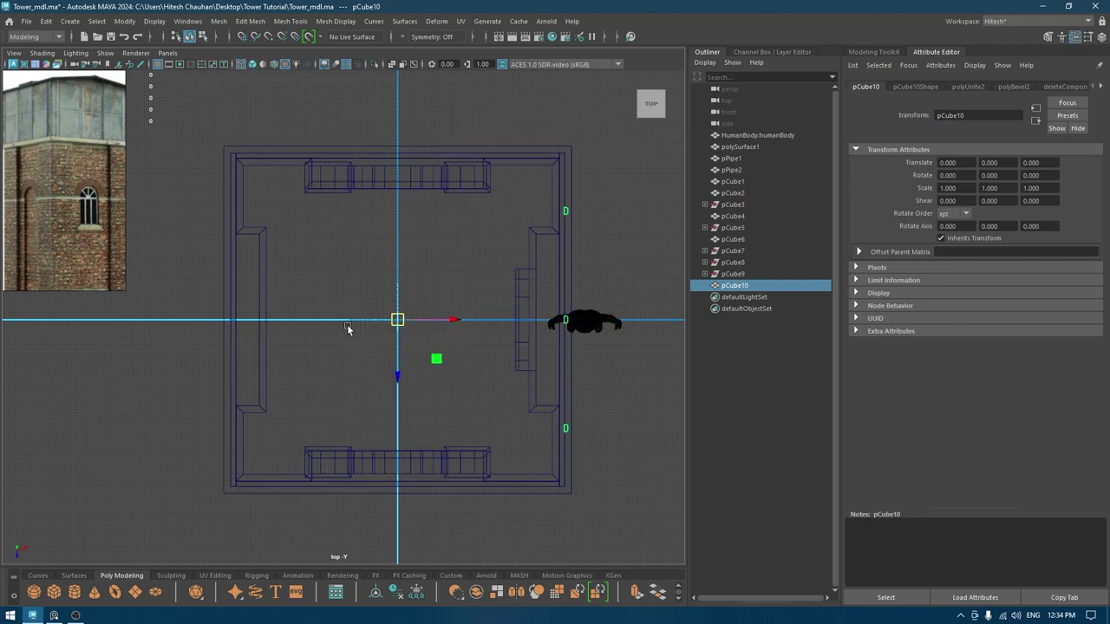
- Duplicate the strip set, rotate the copy -90° around the tower's center, and repeat the rotated duplication for the remaining two walls
{"action": "key", "text": "ctrl+d"}
{"action": "key", "text": "e"}
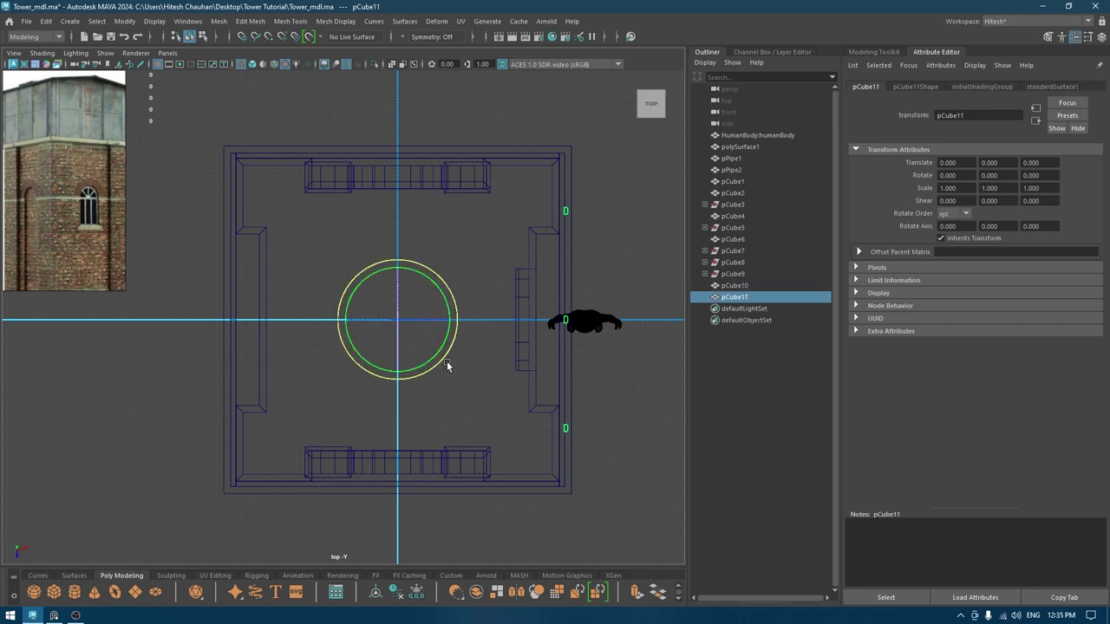
{"action": "left_click_drag", "start_coordinate": [448, 367], "coordinate": [376, 408]}
{"action": "key", "text": "ctrl+d"}
{"action": "key", "text": "shift+d"}
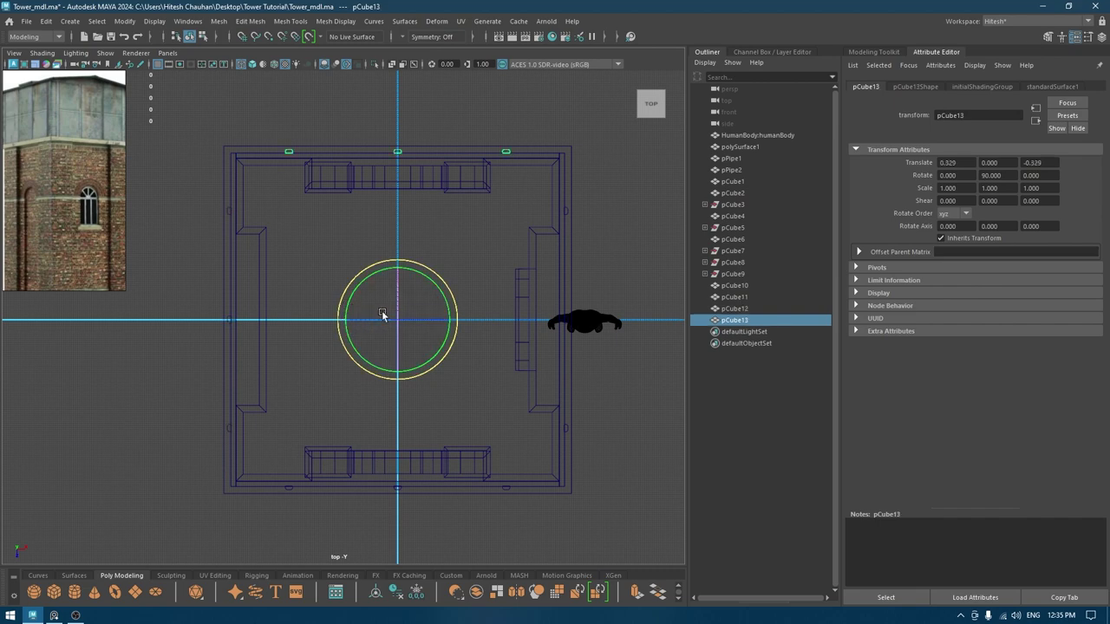
- Return to the textured shaded perspective view and bring the back wall's strips into view
{"action": "key", "text": "w"}
{"action": "key", "text": "space"}
{"action": "mouse_move", "coordinate": [383, 316]}
{"action": "left_mouse_down"}
{"action": "mouse_move", "coordinate": [435, 325]}
{"action": "mouse_move", "coordinate": [408, 314]}
{"action": "left_mouse_up"}
{"action": "key", "text": "6"}
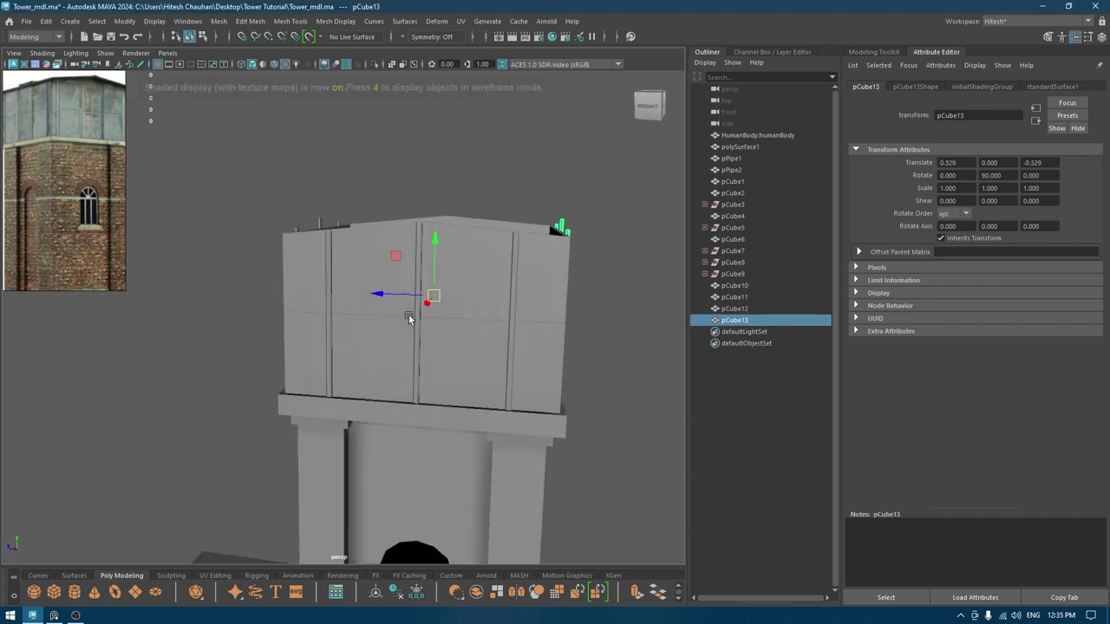
{"action": "left_click_drag", "start_coordinate": [515, 274], "coordinate": [250, 281], "text": "alt"}
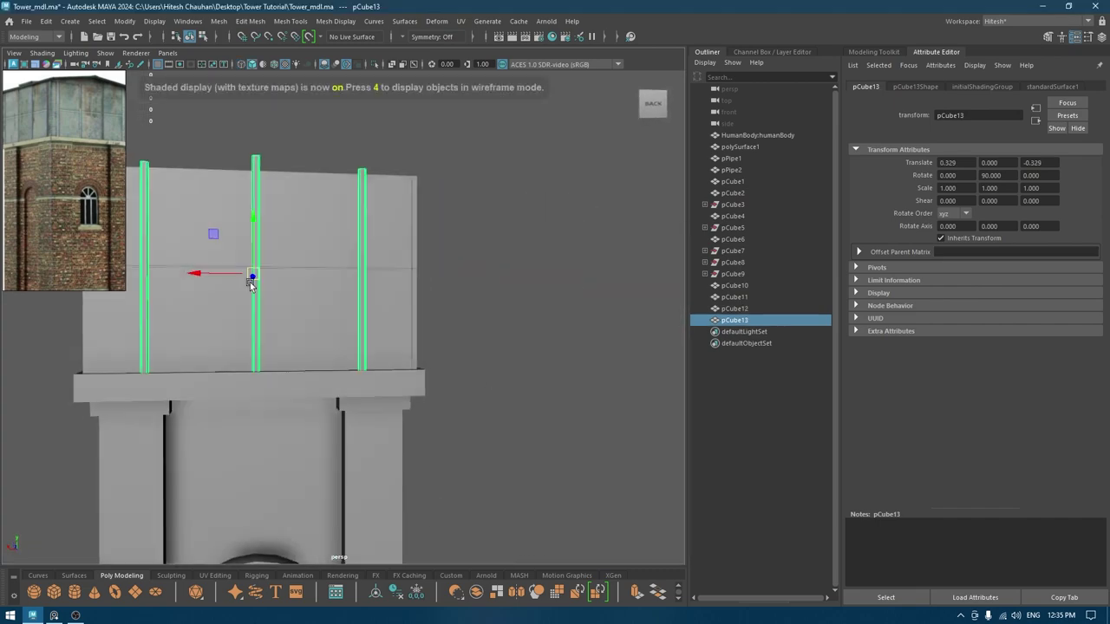
{"action": "left_click_drag", "start_coordinate": [486, 190], "coordinate": [563, 227], "text": "alt"}
- Flatten the top vertices of the back wall's three strips to one height and snap them to the wall's top edge
{"action": "right_click_drag", "start_coordinate": [595, 168], "coordinate": [521, 165]}
{"action": "left_click_drag", "start_coordinate": [520, 165], "coordinate": [570, 196], "text": "alt"}
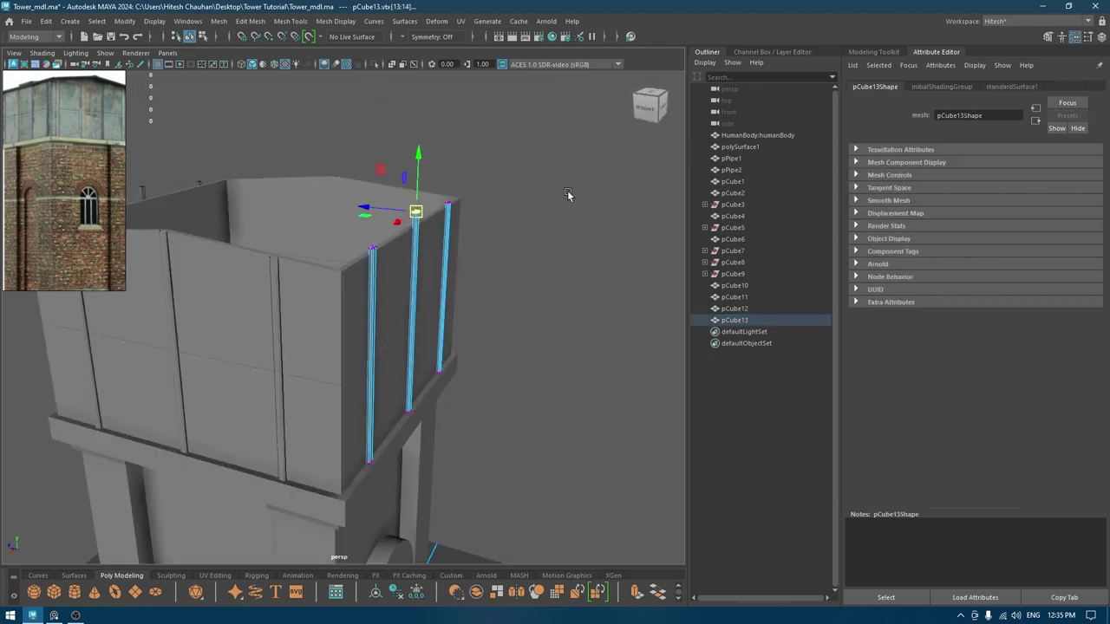
{"action": "left_click_drag", "start_coordinate": [576, 157], "coordinate": [417, 251]}
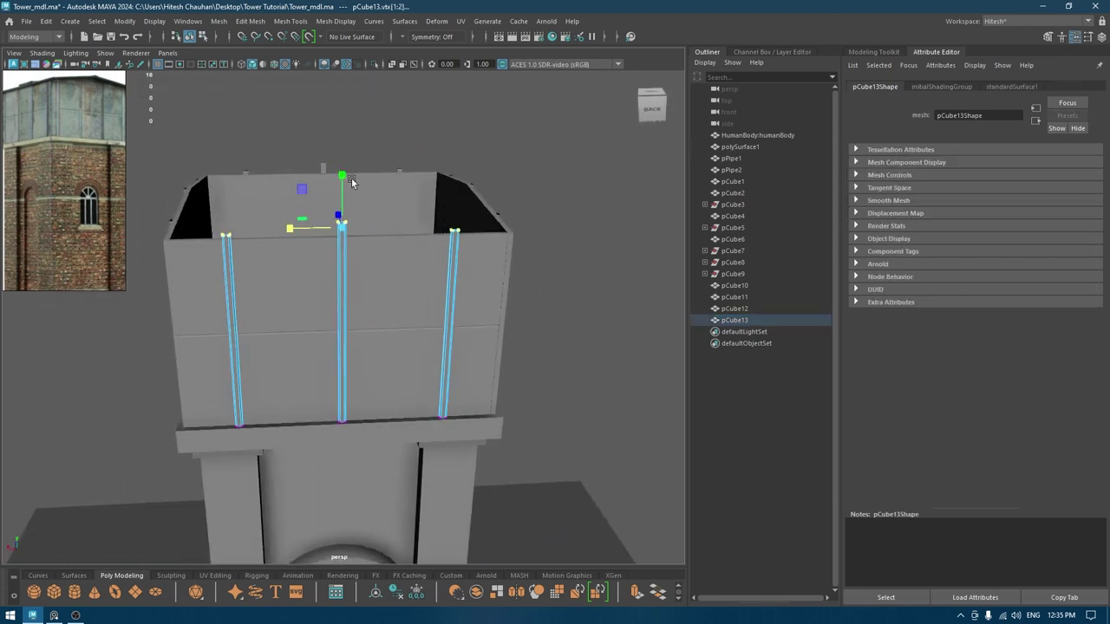
{"action": "key", "text": "r"}
{"action": "key", "text": "w"}
{"action": "key", "text": "v"}
{"action": "left_click_drag", "start_coordinate": [341, 176], "coordinate": [268, 222]}
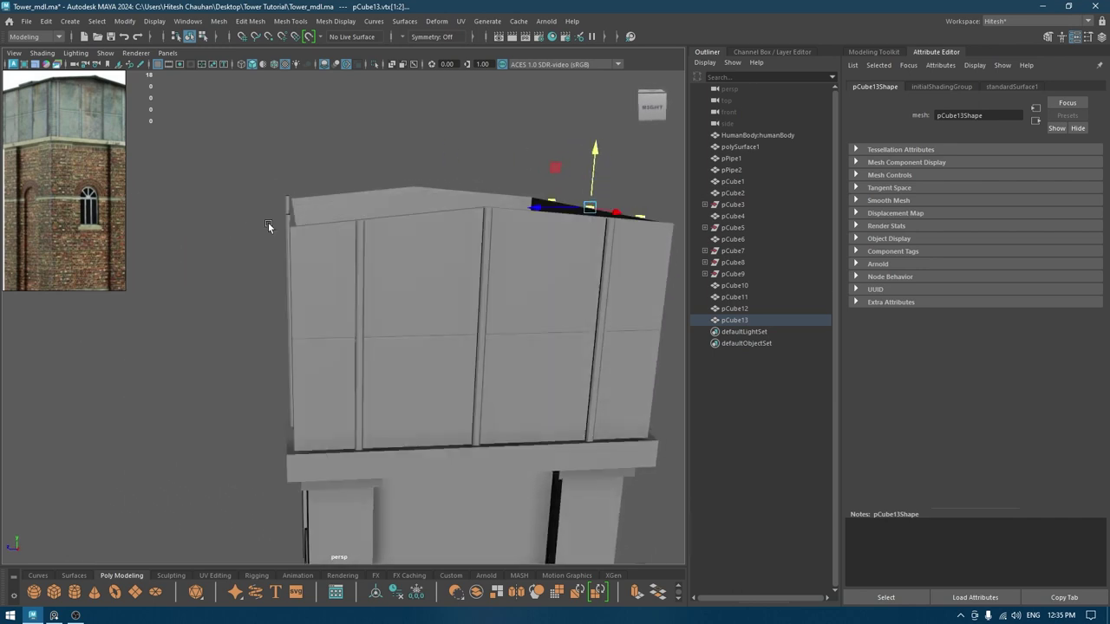
- Level the top vertices of the front wall's three strips, snap them to the wall's top edge, and clear the selection
{"action": "right_click_drag", "start_coordinate": [236, 187], "coordinate": [269, 163]}
{"action": "left_click", "coordinate": [288, 201]}
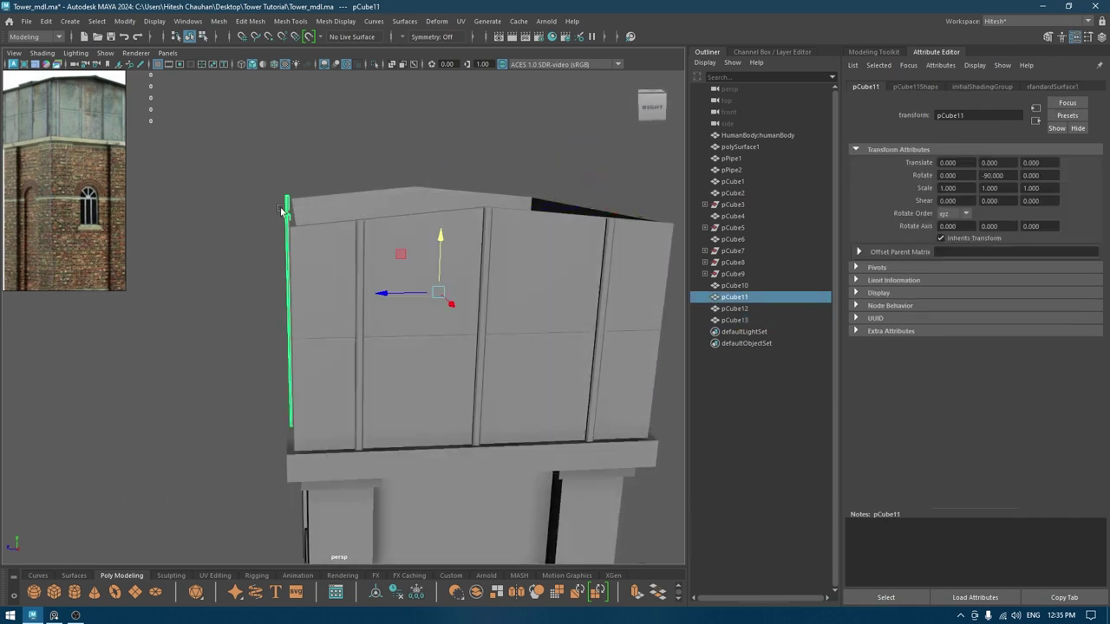
{"action": "left_click_drag", "start_coordinate": [287, 198], "coordinate": [247, 153], "text": "alt"}
{"action": "right_click_drag", "start_coordinate": [247, 152], "coordinate": [186, 150]}
{"action": "left_click_drag", "start_coordinate": [222, 137], "coordinate": [313, 231]}
{"action": "key", "text": "r"}
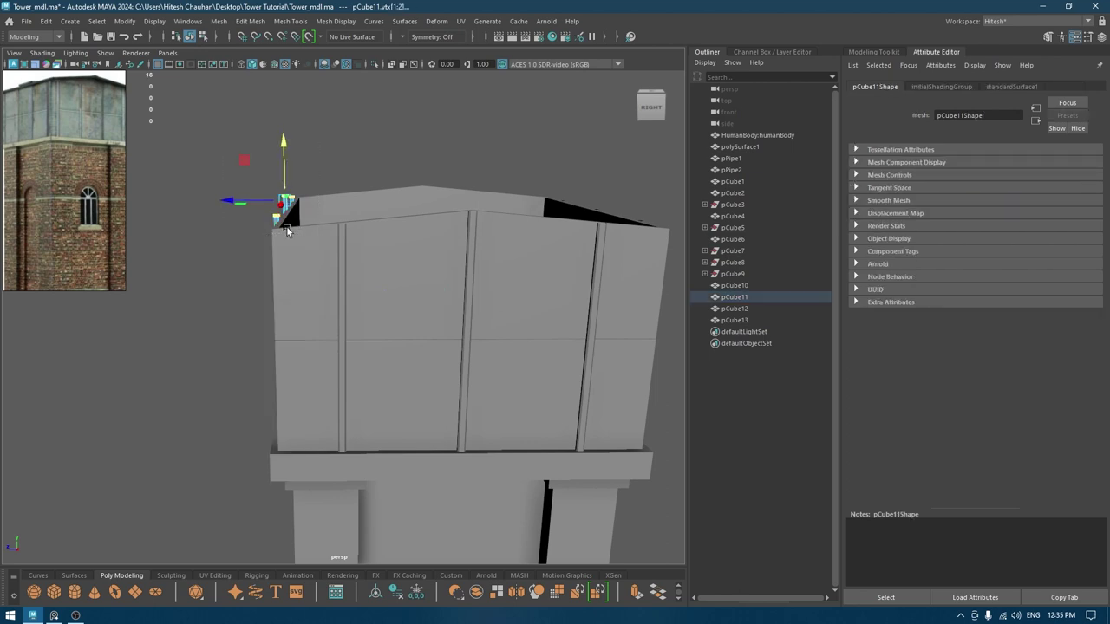
{"action": "left_click_drag", "start_coordinate": [284, 146], "coordinate": [285, 383]}
{"action": "key", "text": "w"}
{"action": "left_click_drag", "start_coordinate": [281, 273], "coordinate": [422, 265], "text": "alt"}
{"action": "key", "text": "v"}
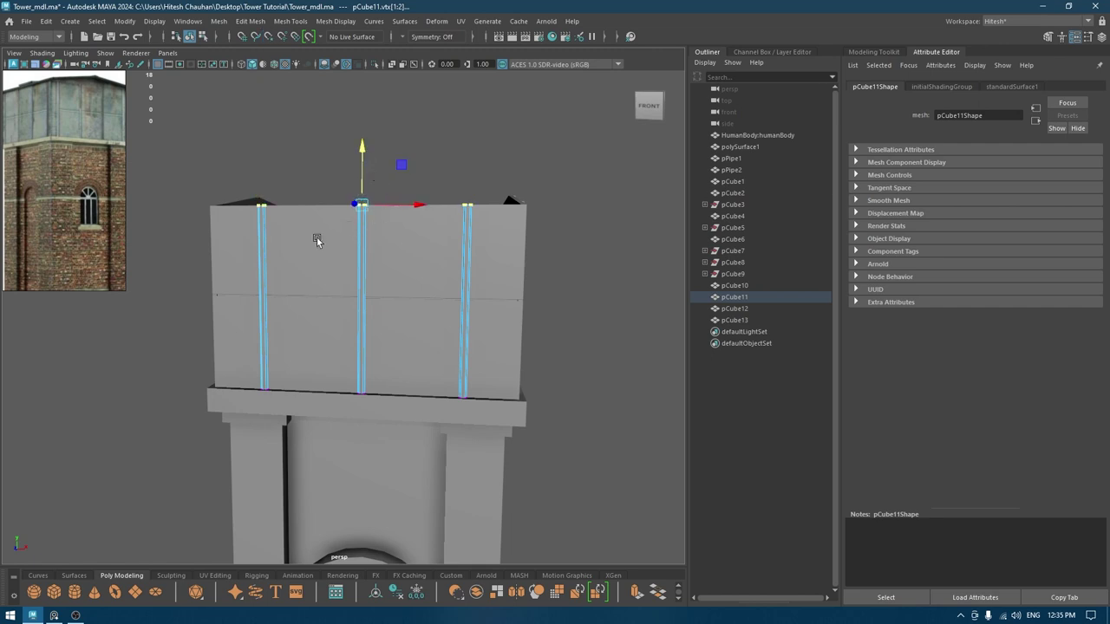
{"action": "left_click_drag", "start_coordinate": [317, 240], "coordinate": [407, 259], "text": "alt"}
{"action": "left_click", "coordinate": [527, 237]}
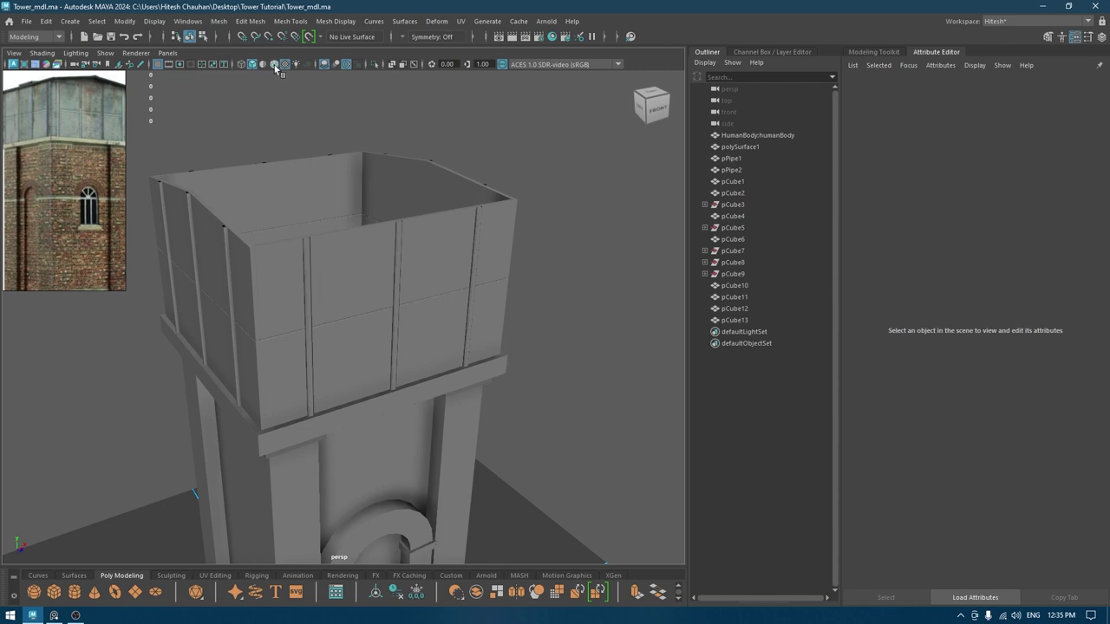
- Assign a new Blinn material to all tower meshes, with a darker gray color and diffuse at 1.000
{"action": "left_click_drag", "start_coordinate": [485, 221], "coordinate": [407, 198], "text": "alt"}
{"action": "scroll", "coordinate": [390, 217], "scroll_direction": "down", "scroll_amount": 6}
{"action": "left_click_drag", "start_coordinate": [465, 233], "coordinate": [283, 473]}
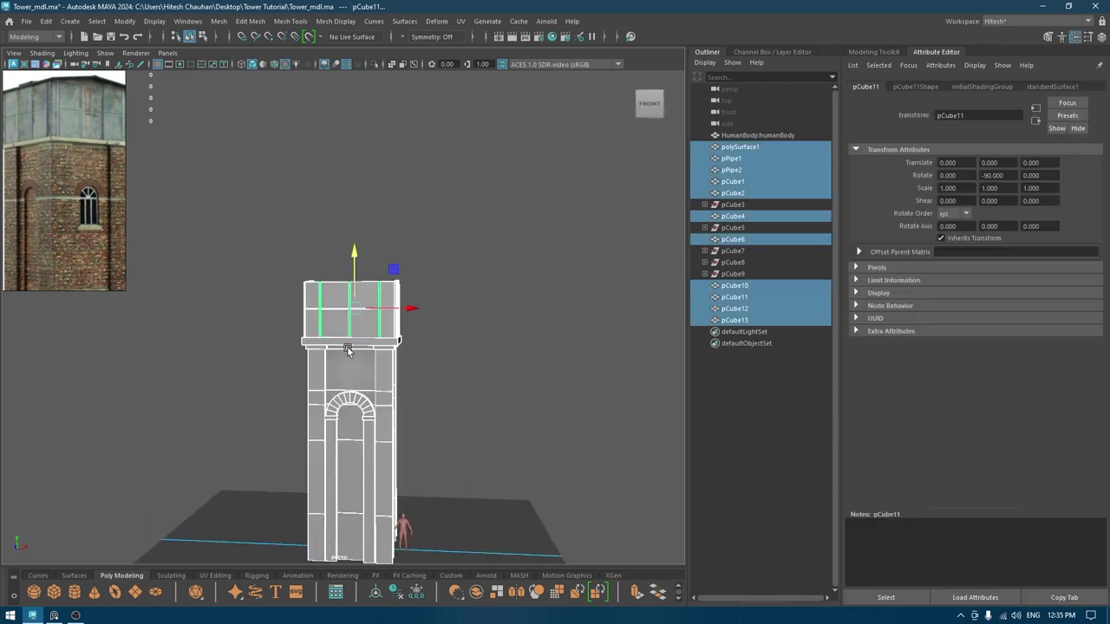
{"action": "right_click_drag", "start_coordinate": [371, 326], "coordinate": [464, 496]}
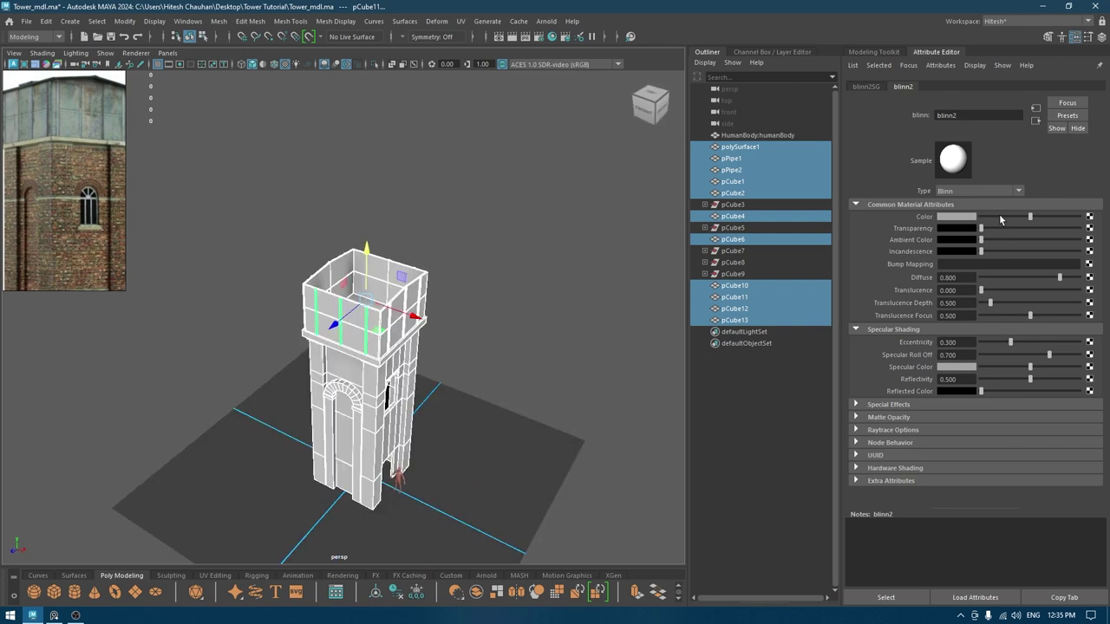
{"action": "left_click", "coordinate": [999, 217]}
{"action": "left_click_drag", "start_coordinate": [1060, 278], "coordinate": [1086, 252]}
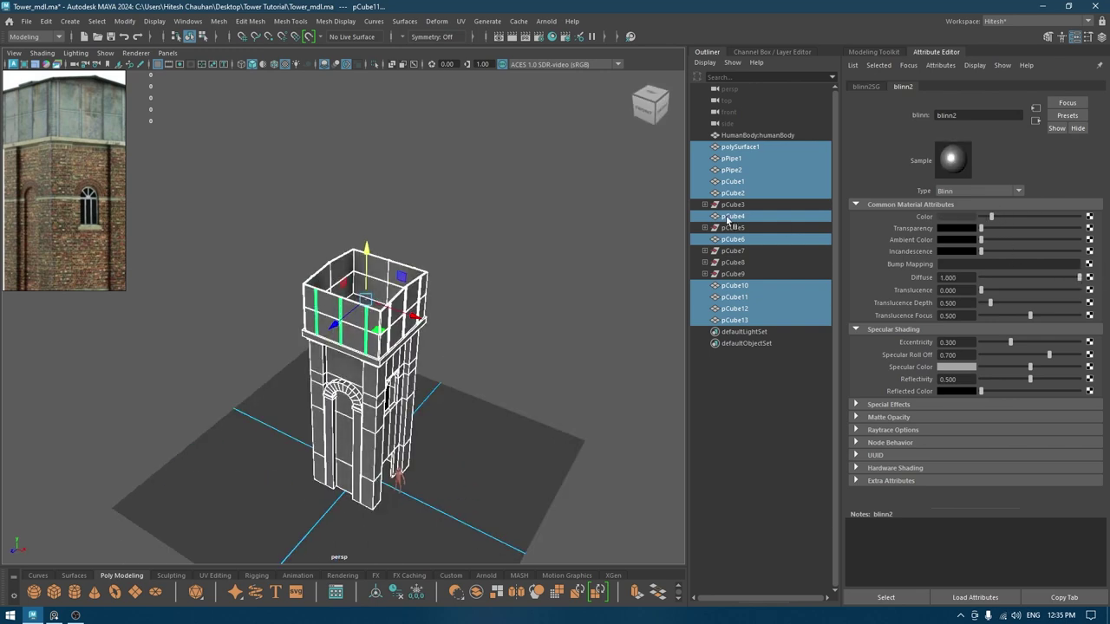
- Clear the selection and save the tower scene
{"action": "left_click", "coordinate": [520, 287]}
{"action": "scroll", "coordinate": [535, 374], "scroll_direction": "up", "scroll_amount": 6}
{"action": "left_click_drag", "start_coordinate": [515, 384], "coordinate": [479, 376], "text": "alt"}
{"action": "key", "text": "ctrl+s"}
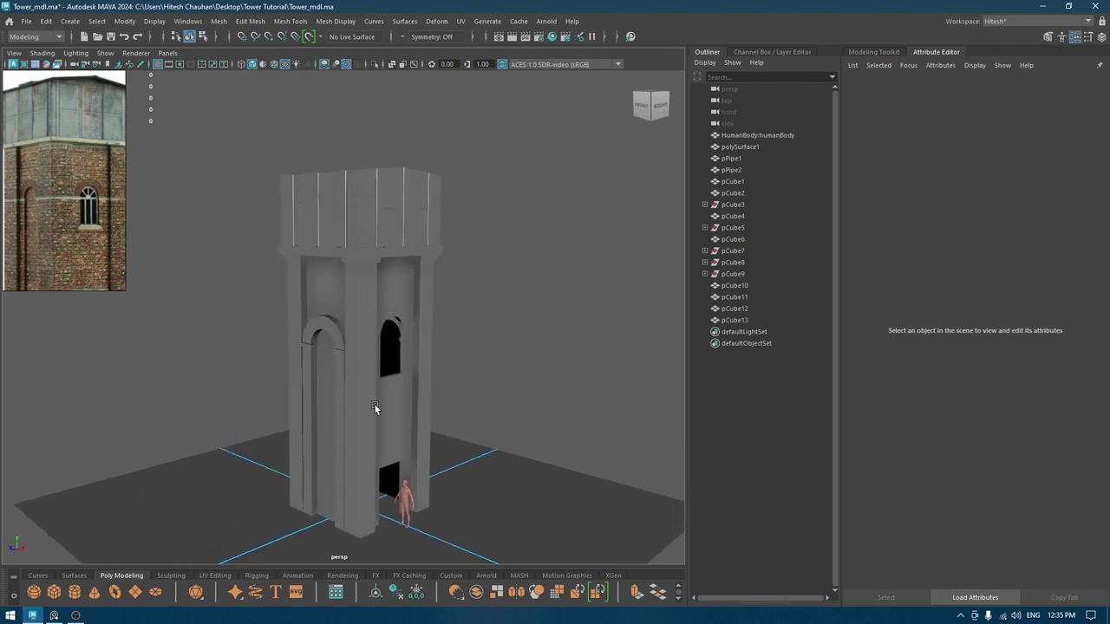
{"action": "left_click_drag", "start_coordinate": [375, 405], "coordinate": [367, 339], "text": "alt"}
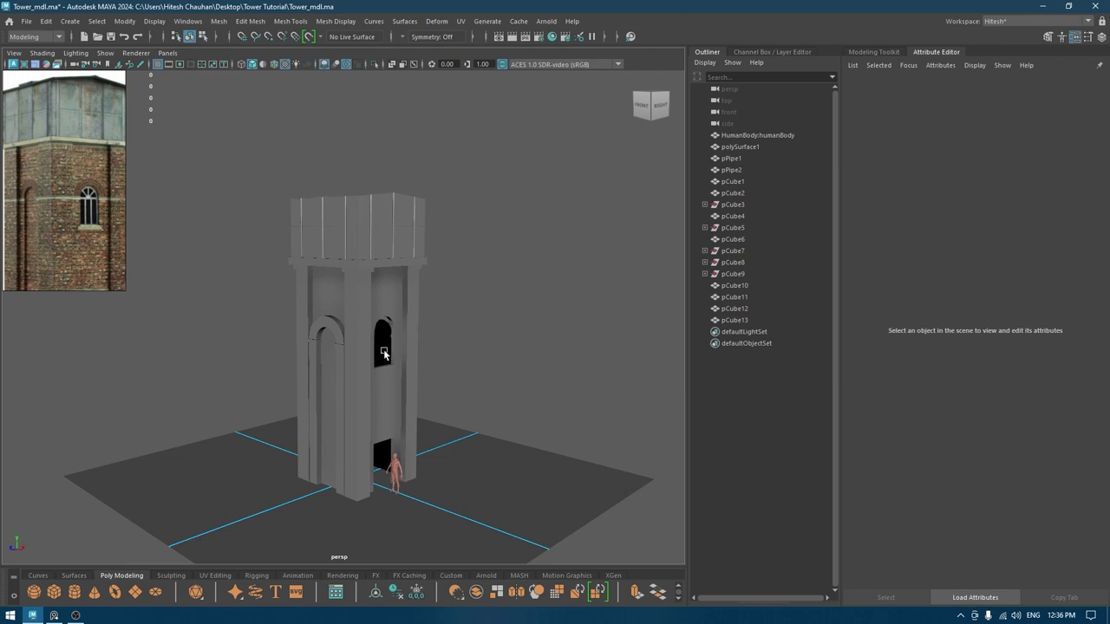
{"action": "left_click_drag", "start_coordinate": [463, 322], "coordinate": [425, 324], "text": "alt"}
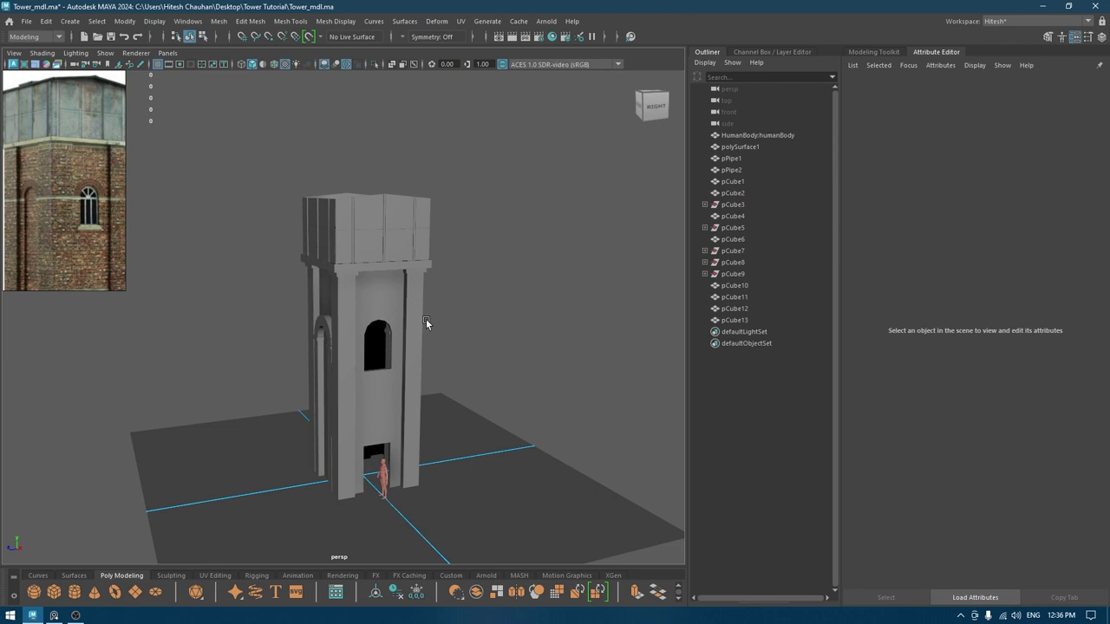
{"action": "left_click_drag", "start_coordinate": [395, 309], "coordinate": [394, 261], "text": "alt"}
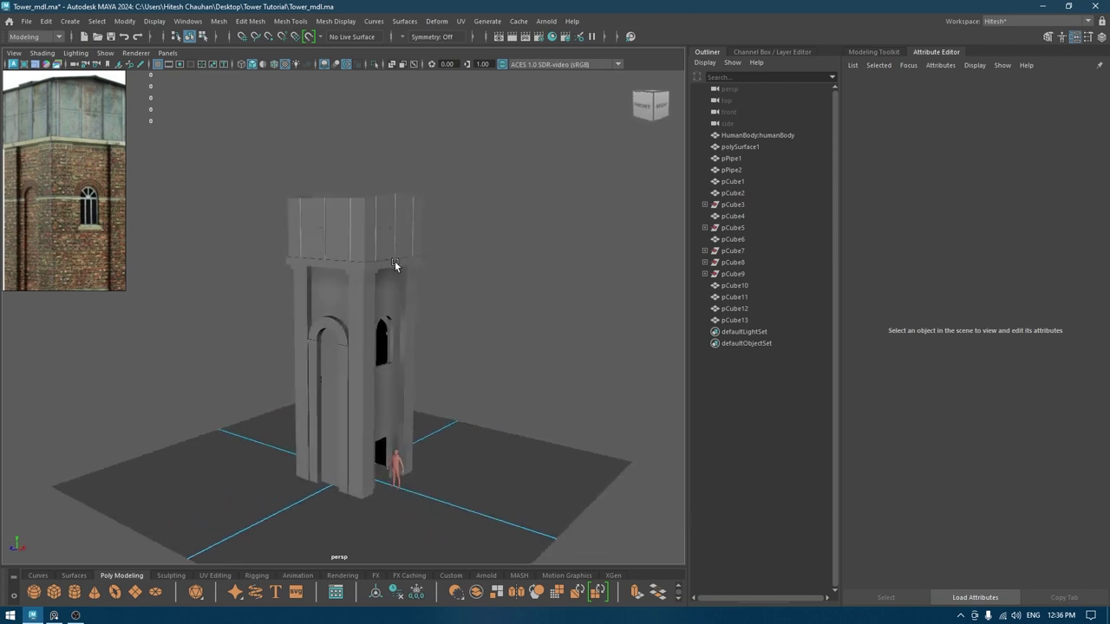